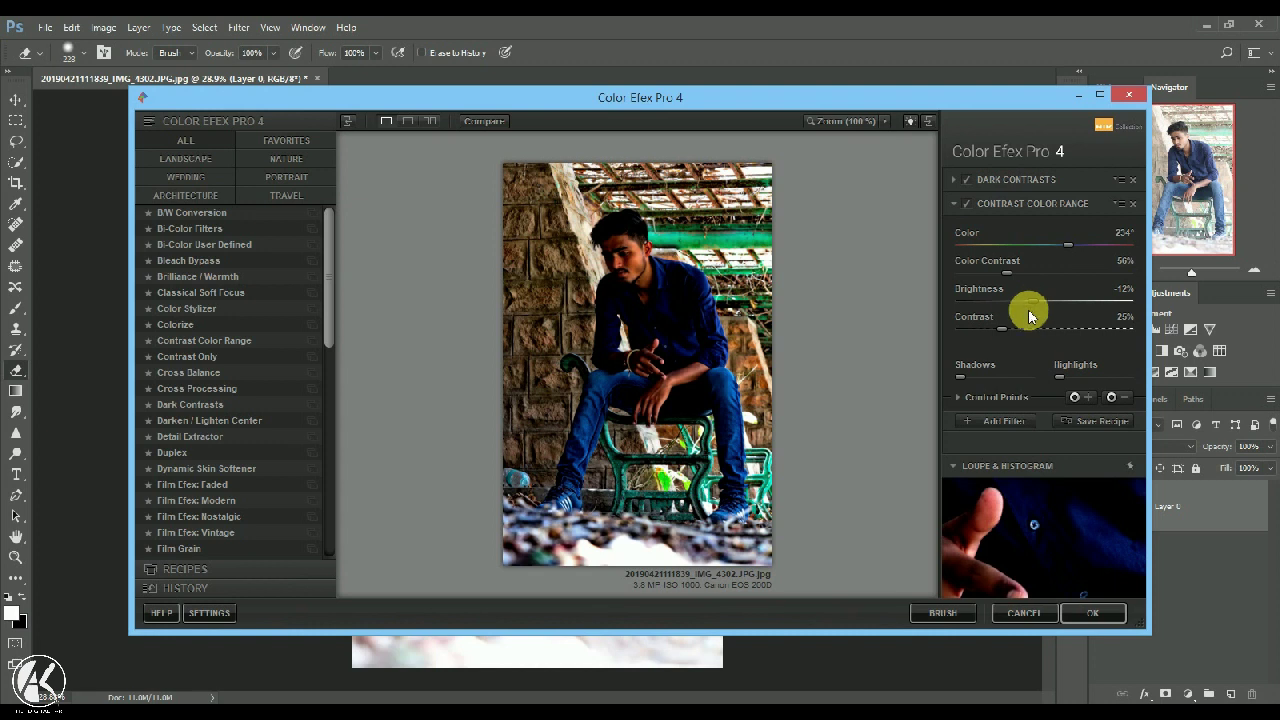
Set the Contrast Color Range filter's brightness to -32% and contrast to 0%, and output the effect as a masked layer.
drag(1028, 330, 955, 338)
drag(1055, 285, 951, 286)
drag(1031, 306, 1028, 280)
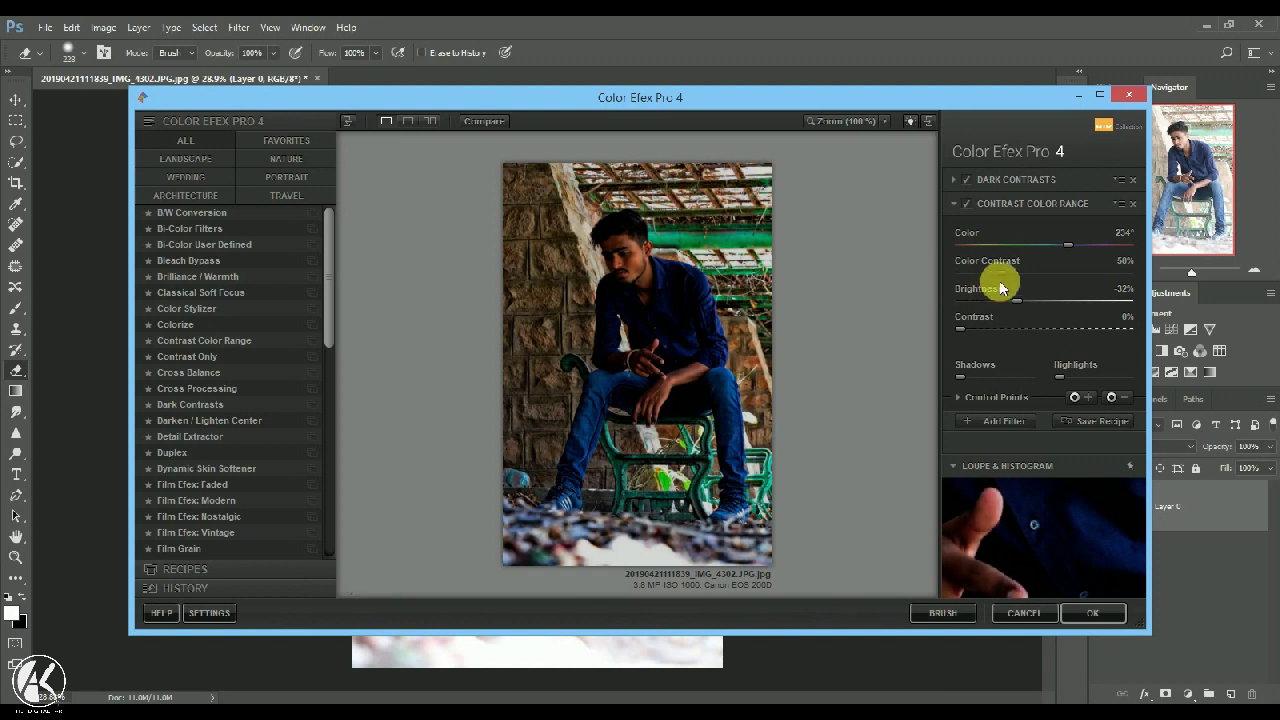
click(979, 420)
click(942, 614)
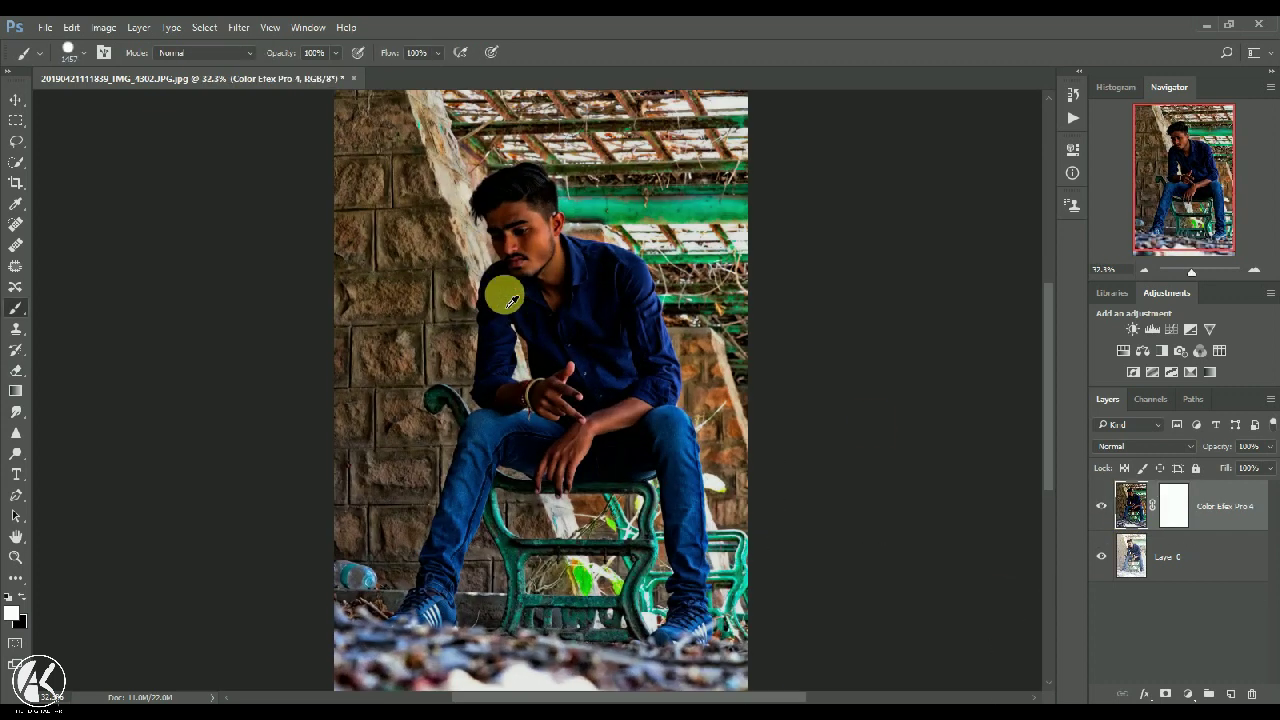
scroll(505, 295, up, 4)
scroll(549, 360, up, 5)
right_click(543, 340)
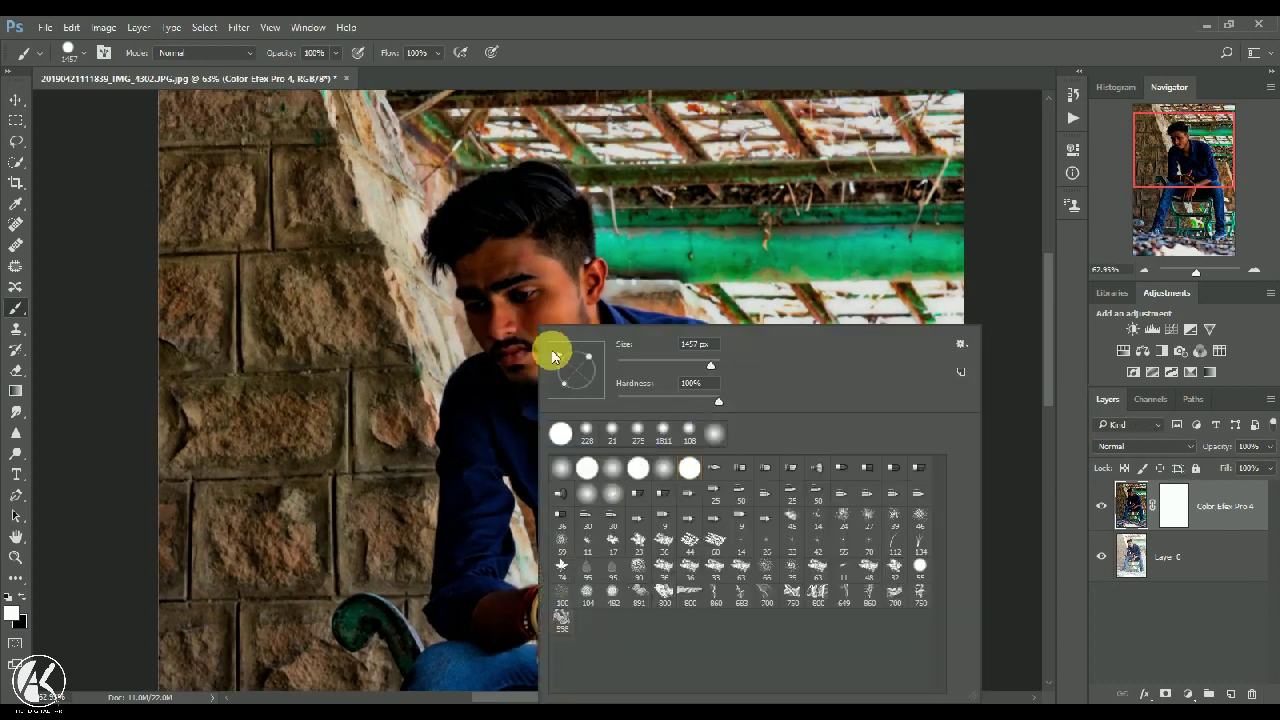
click(556, 313)
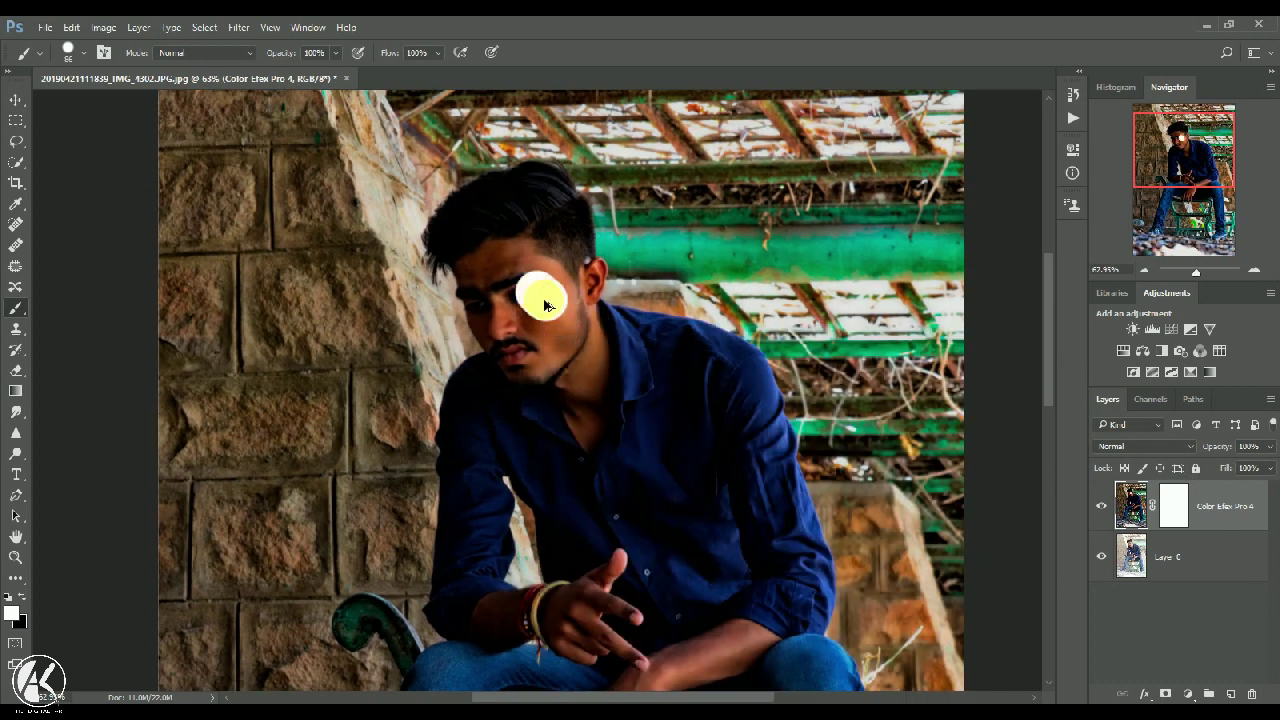
Switch to the Eraser tool and apply the layer mask of the Color Efex Pro 4 layer.
click(18, 370)
scroll(530, 330, up, 10)
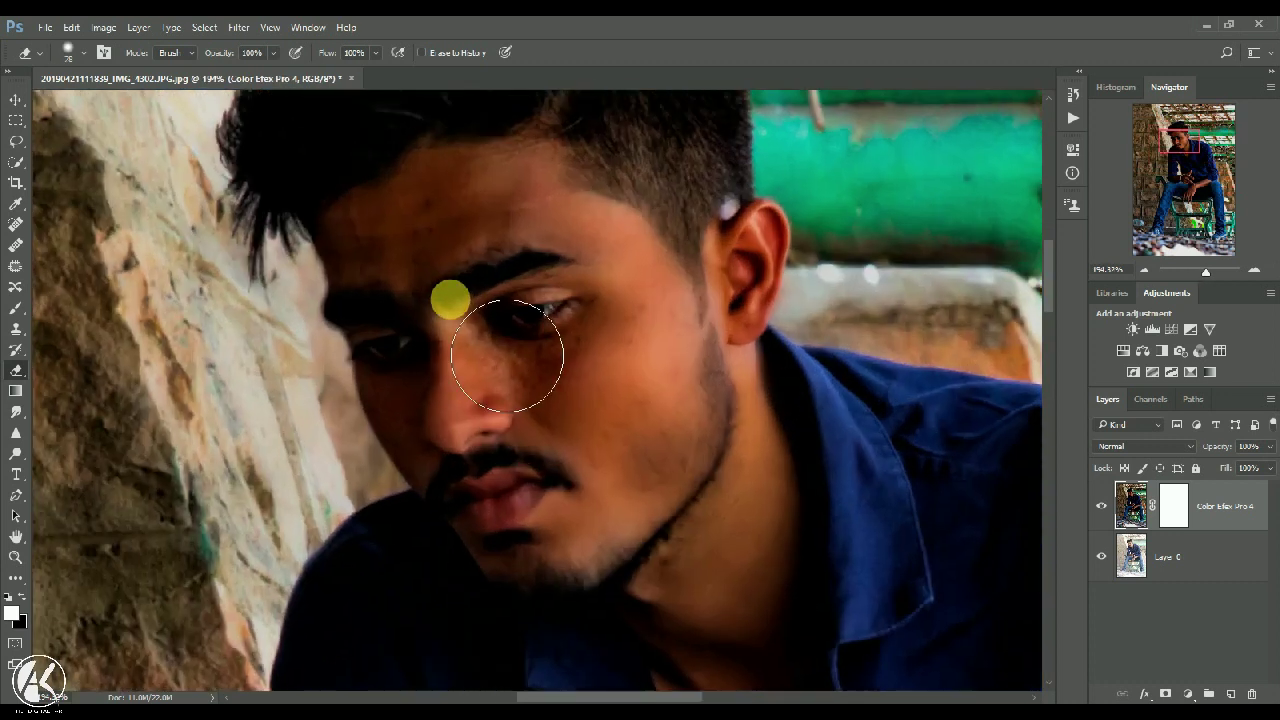
scroll(566, 306, down, 3)
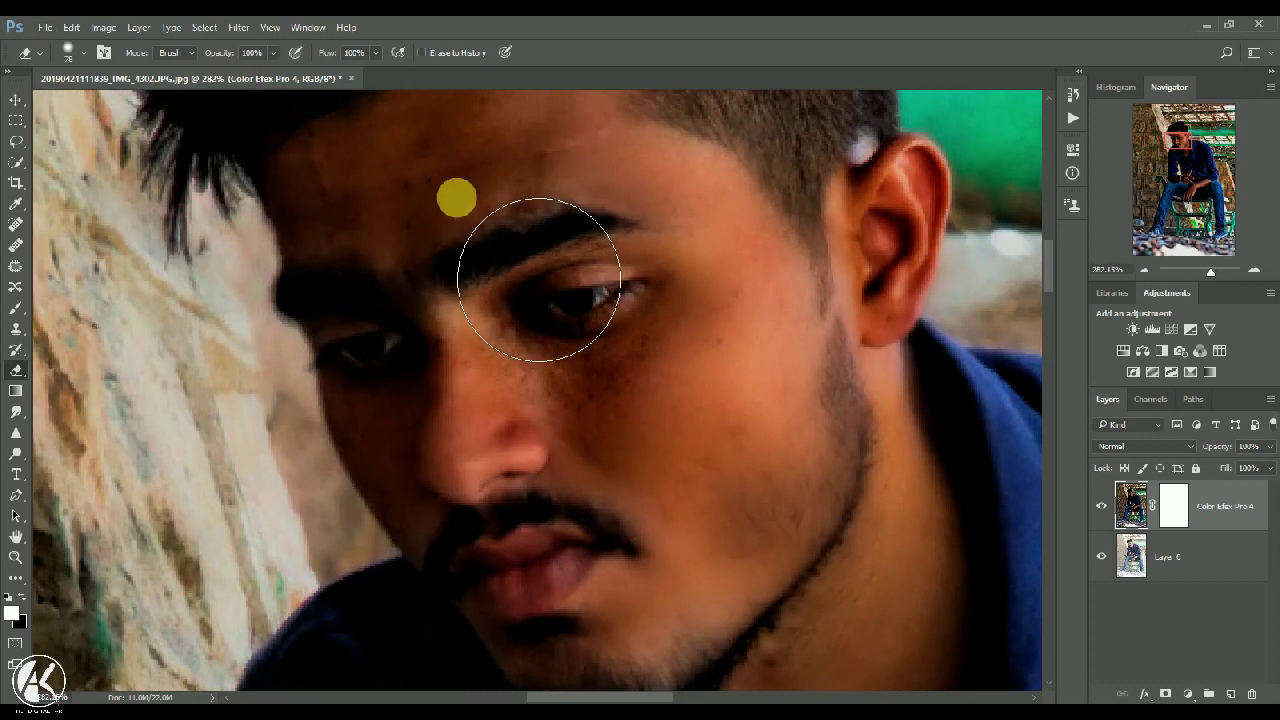
right_click(1174, 502)
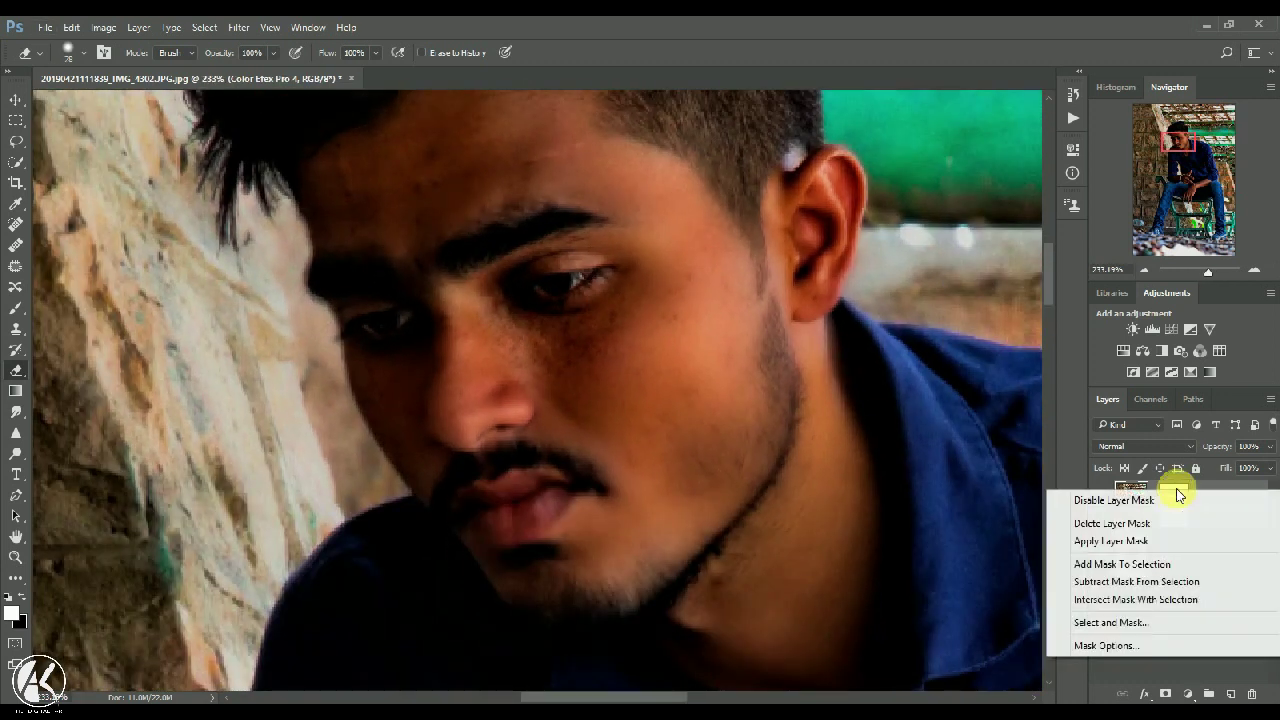
click(1120, 541)
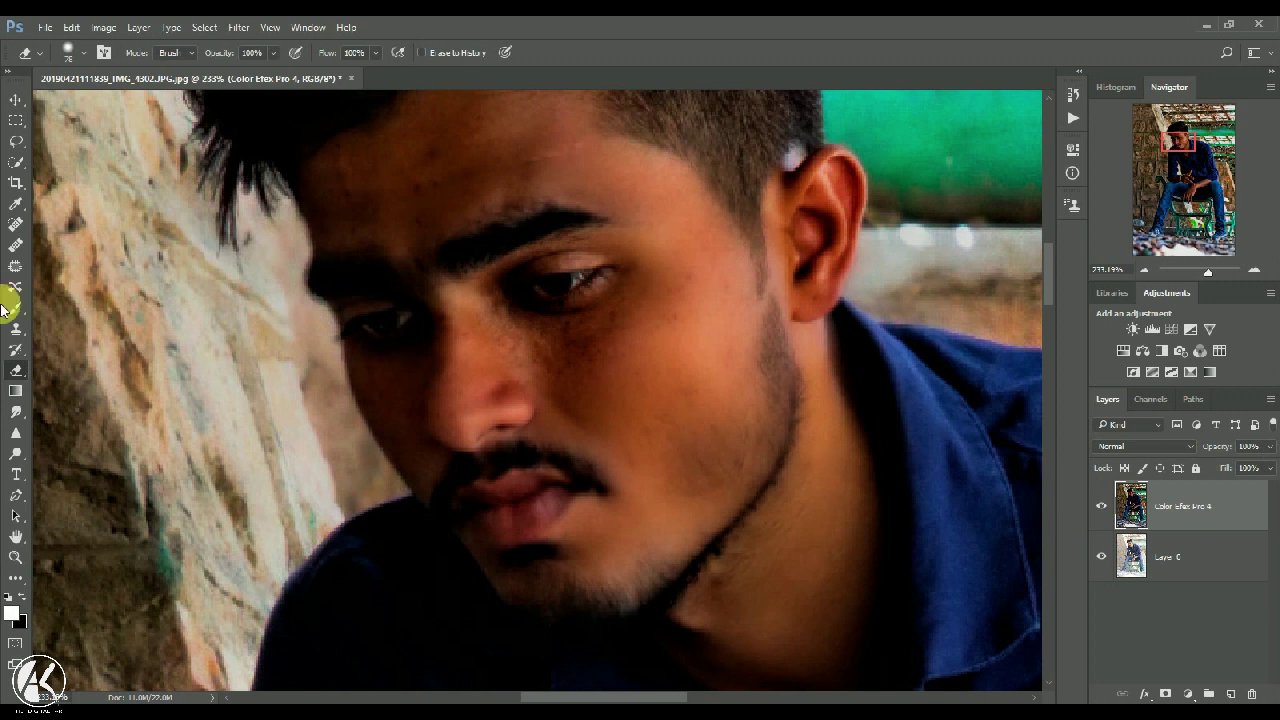
Erase the Color Efex Pro 4 layer along the forehead with a soft 21 px eraser to reveal the brighter skin.
right_click(518, 228)
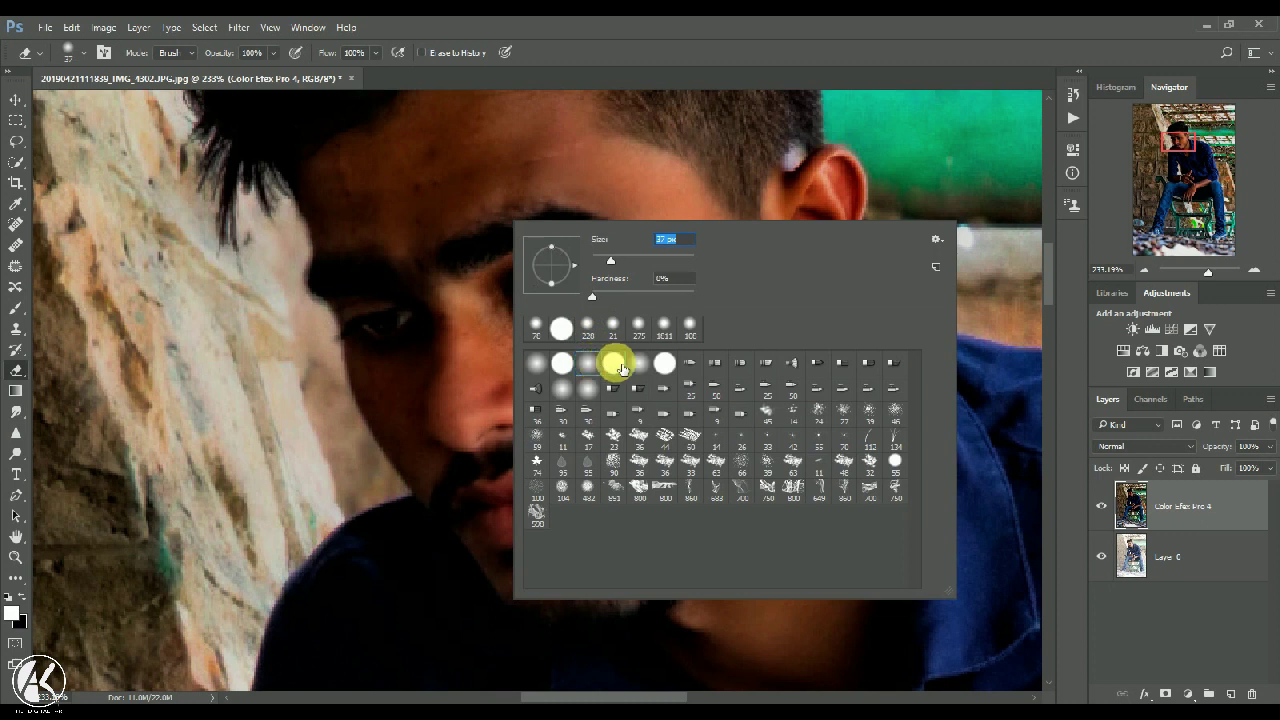
click(498, 213)
mouse_move(468, 189)
mouse_down()
mouse_move(604, 195)
mouse_move(539, 156)
mouse_move(612, 183)
mouse_up()
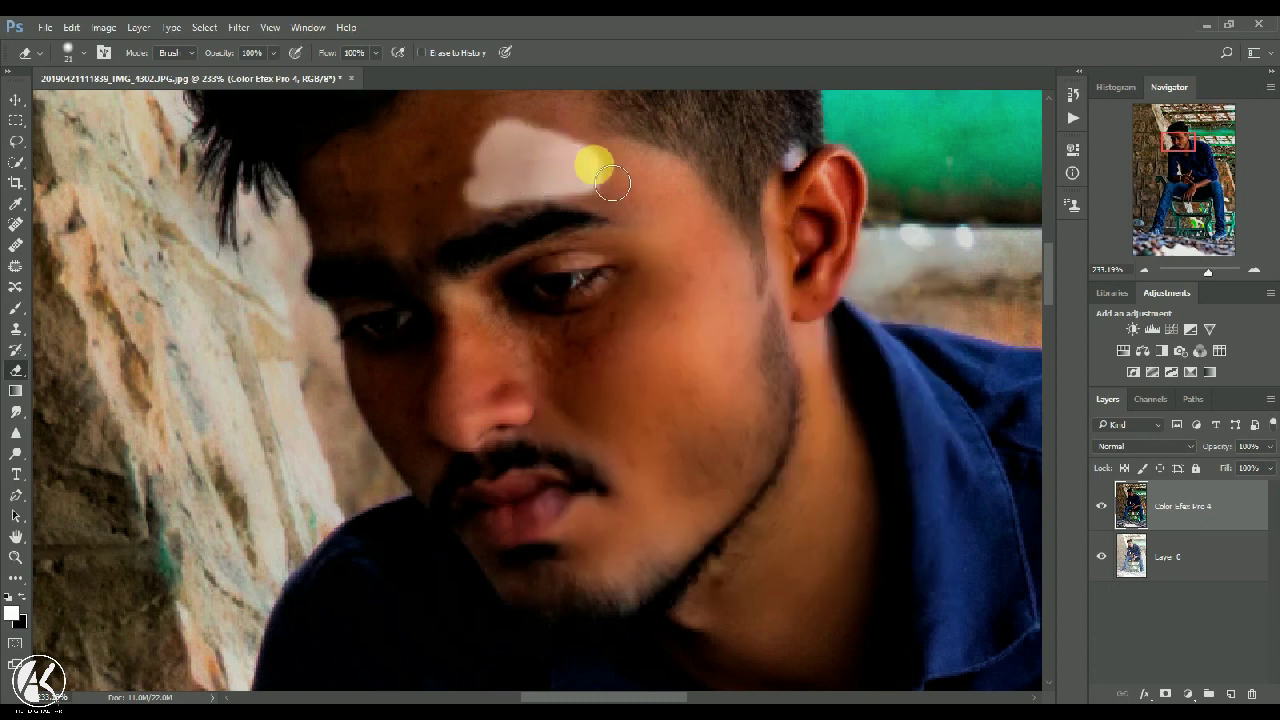
scroll(615, 160, up, 3)
mouse_move(575, 259)
mouse_down()
mouse_move(435, 279)
mouse_move(367, 314)
mouse_up()
mouse_move(322, 374)
mouse_down()
mouse_move(430, 416)
mouse_move(438, 383)
mouse_up()
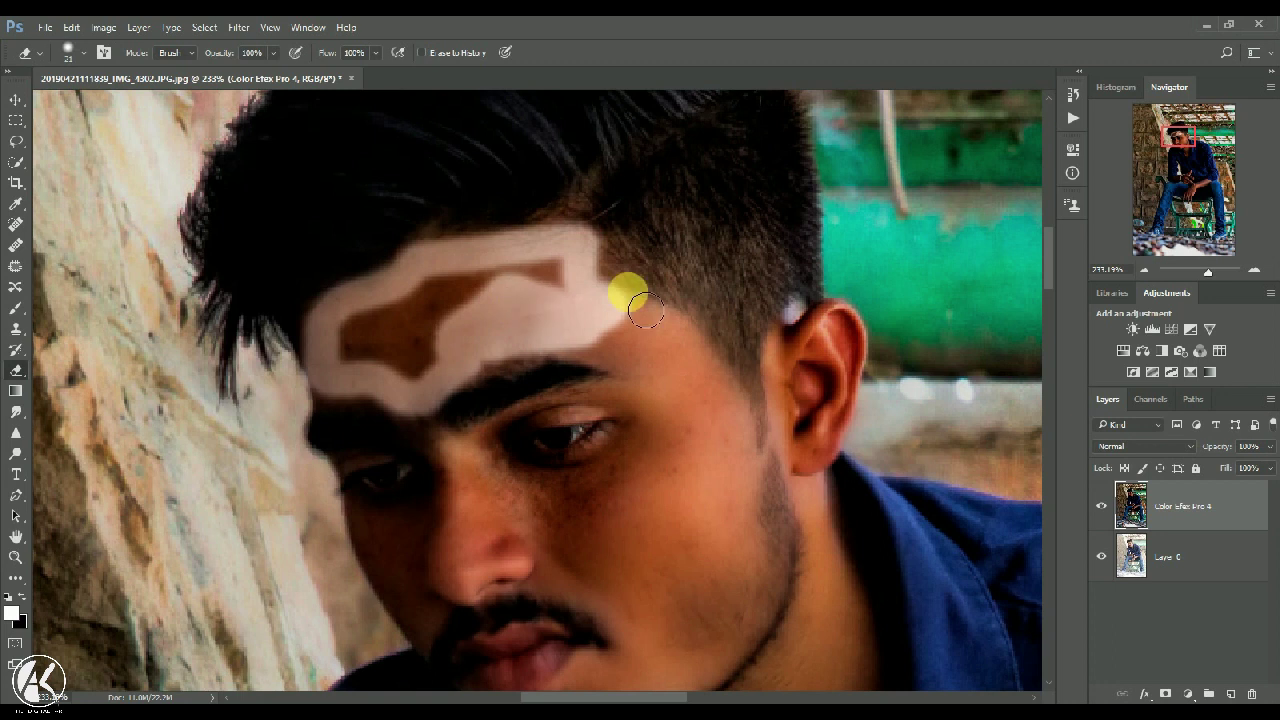
Enlarge the eraser to 44 px and erase the filter layer over the remaining forehead, cheek and rest of the face.
right_click(666, 296)
click(494, 298)
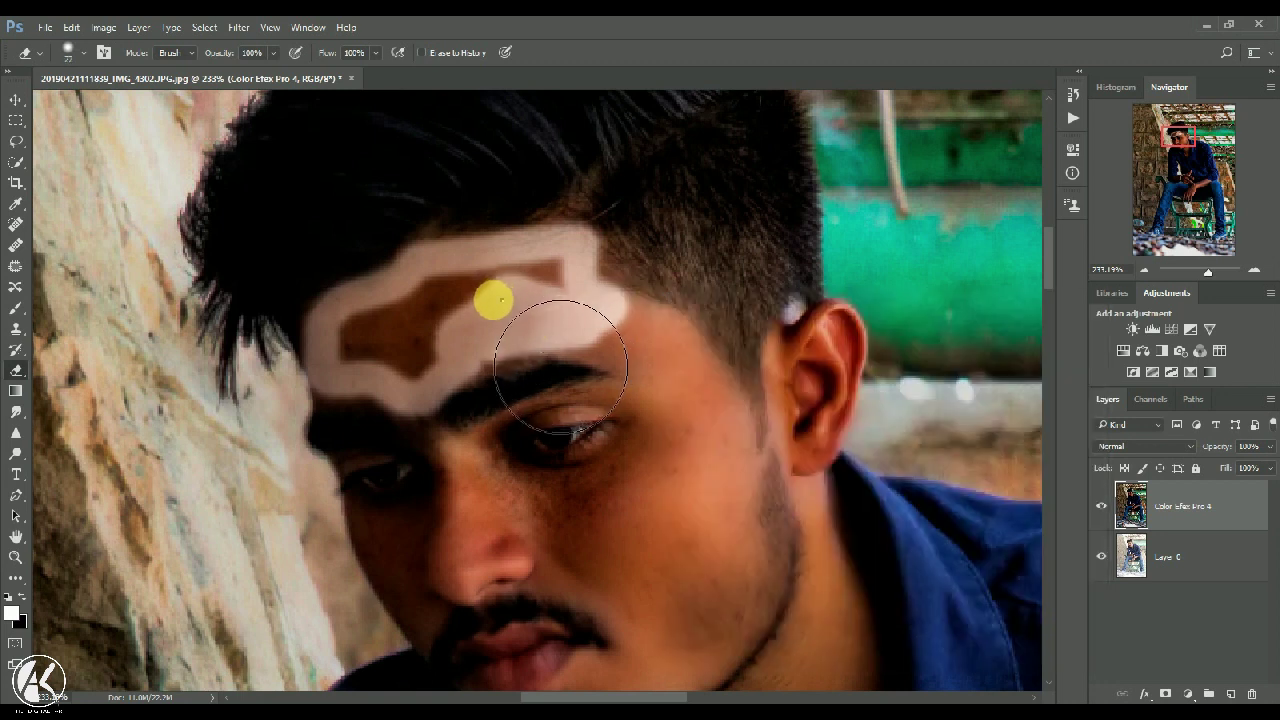
right_click(500, 299)
mouse_move(421, 351)
mouse_down()
mouse_move(459, 397)
mouse_move(463, 352)
mouse_move(574, 334)
mouse_move(580, 314)
mouse_move(709, 396)
mouse_move(747, 541)
mouse_up()
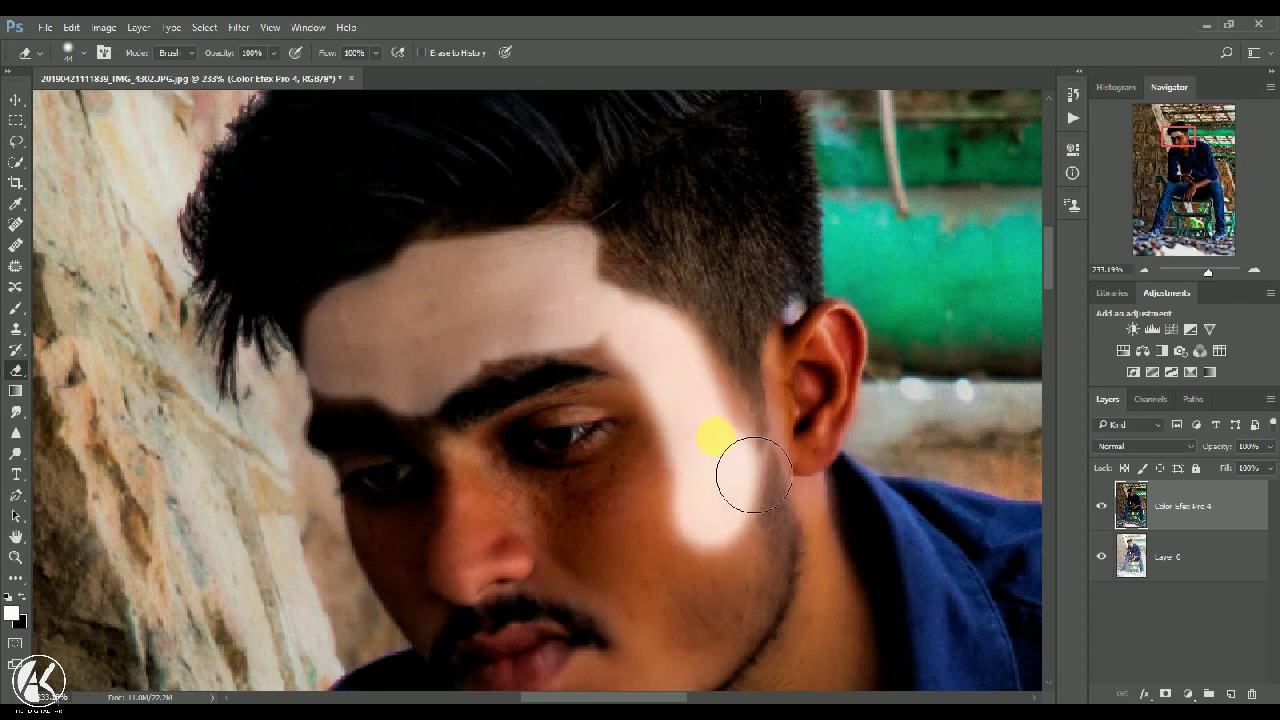
mouse_move(588, 328)
mouse_down()
mouse_move(491, 337)
mouse_move(589, 320)
mouse_move(654, 429)
mouse_move(605, 413)
mouse_move(486, 460)
mouse_move(483, 534)
mouse_move(576, 490)
mouse_move(666, 529)
mouse_move(526, 546)
mouse_move(417, 580)
mouse_move(390, 520)
mouse_move(406, 500)
mouse_move(380, 417)
mouse_move(334, 429)
mouse_move(546, 380)
mouse_move(603, 383)
mouse_up()
scroll(626, 463, down, 5)
mouse_move(719, 374)
mouse_down()
mouse_move(636, 435)
mouse_move(577, 429)
mouse_move(432, 459)
mouse_move(443, 461)
mouse_move(409, 421)
mouse_move(435, 386)
mouse_move(419, 298)
mouse_move(478, 450)
mouse_move(560, 555)
mouse_move(609, 569)
mouse_move(694, 556)
mouse_move(715, 513)
mouse_move(802, 422)
mouse_move(789, 342)
mouse_move(746, 400)
mouse_move(641, 488)
mouse_move(530, 476)
mouse_move(551, 446)
mouse_move(700, 429)
mouse_move(663, 492)
mouse_move(599, 518)
mouse_move(582, 509)
mouse_move(1069, 600)
mouse_up()
Add a Brightness/Contrast adjustment clipped to Layer 0, with brightness -51 and contrast 100.
click(1184, 568)
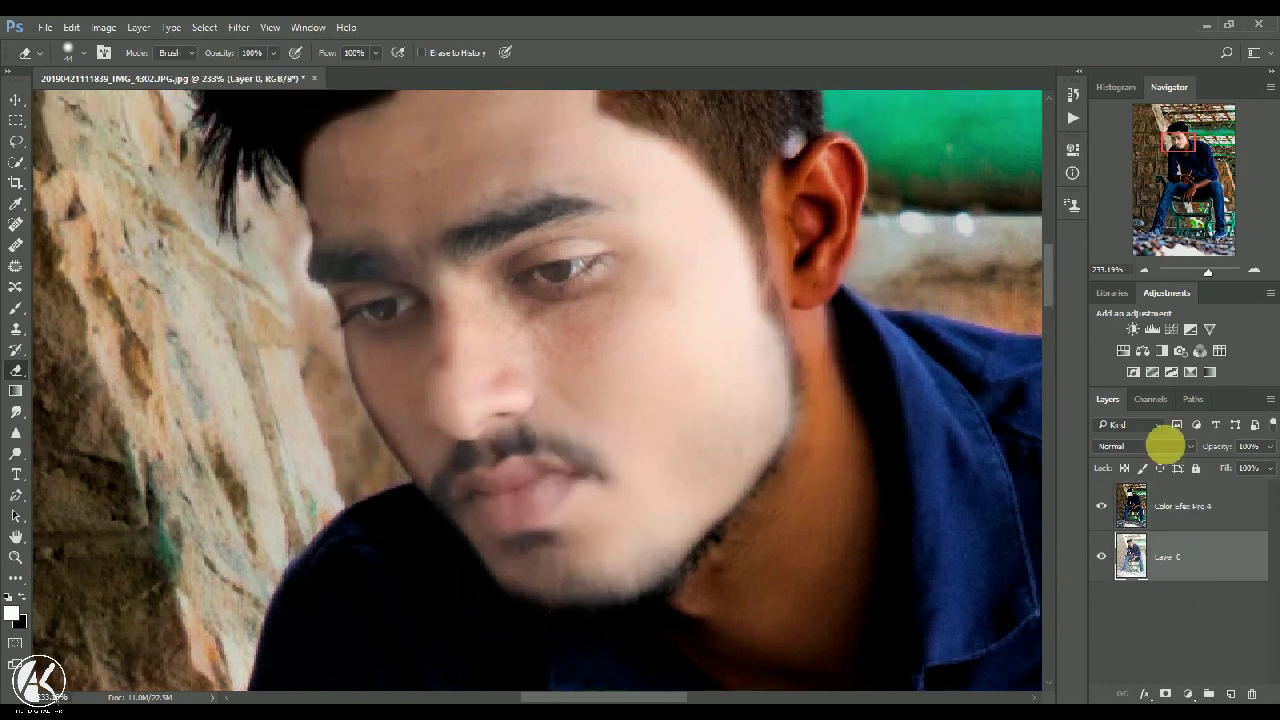
click(1127, 329)
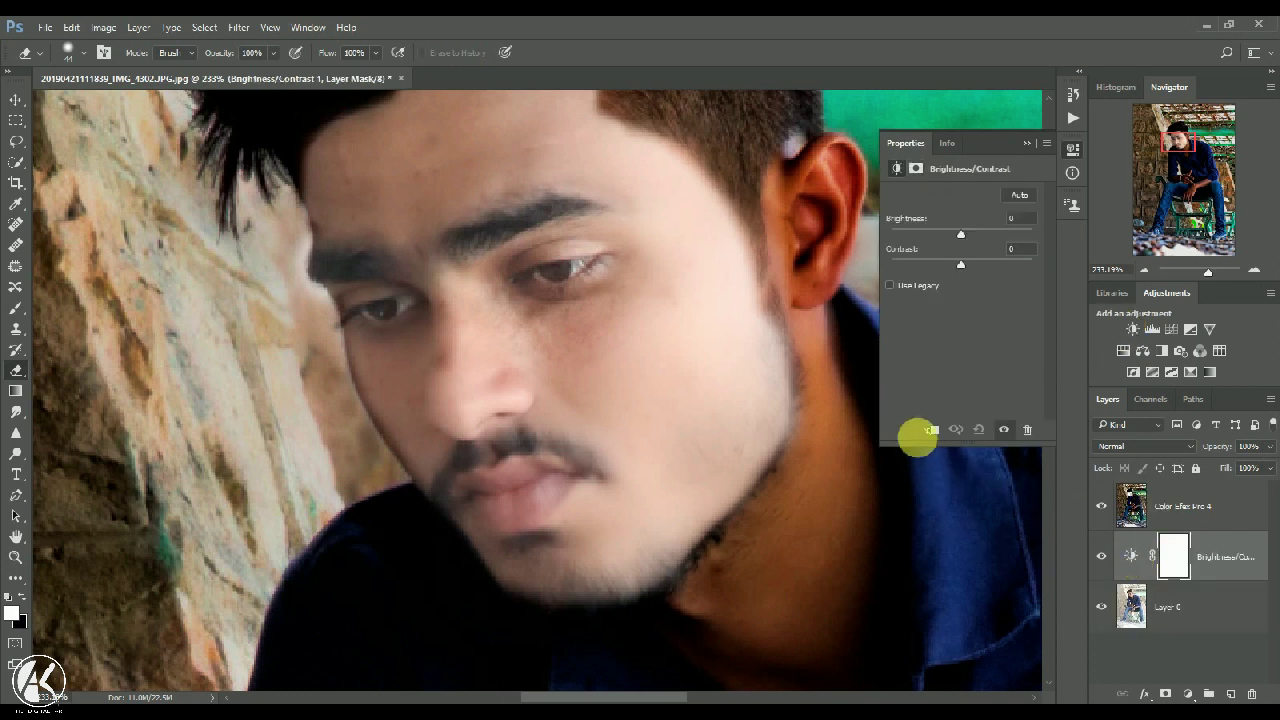
click(940, 437)
drag(966, 240, 1007, 287)
mouse_move(933, 240)
mouse_down()
mouse_move(951, 246)
mouse_move(941, 238)
mouse_up()
drag(1013, 276, 1080, 330)
mouse_move(941, 236)
mouse_down()
mouse_move(920, 243)
mouse_move(938, 240)
mouse_up()
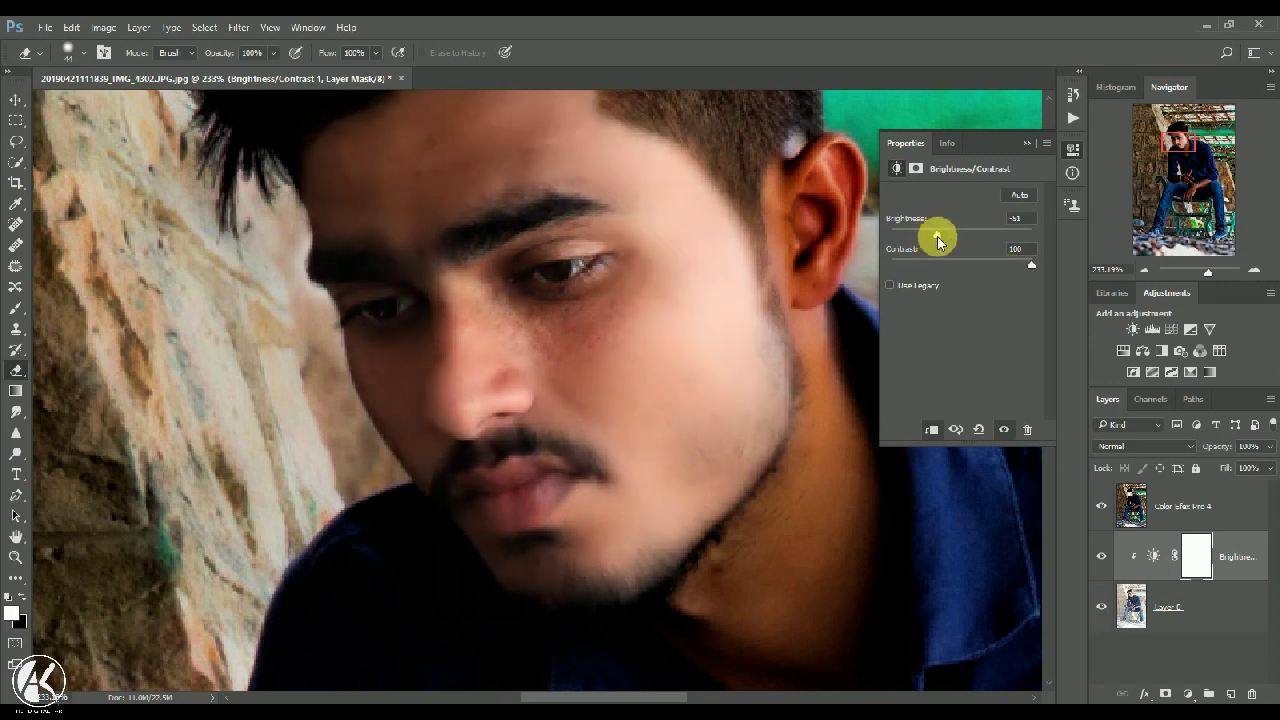
click(1022, 143)
Erase the Color Efex Pro 4 layer over the ear, neck and open collar area.
scroll(677, 294, down, 5)
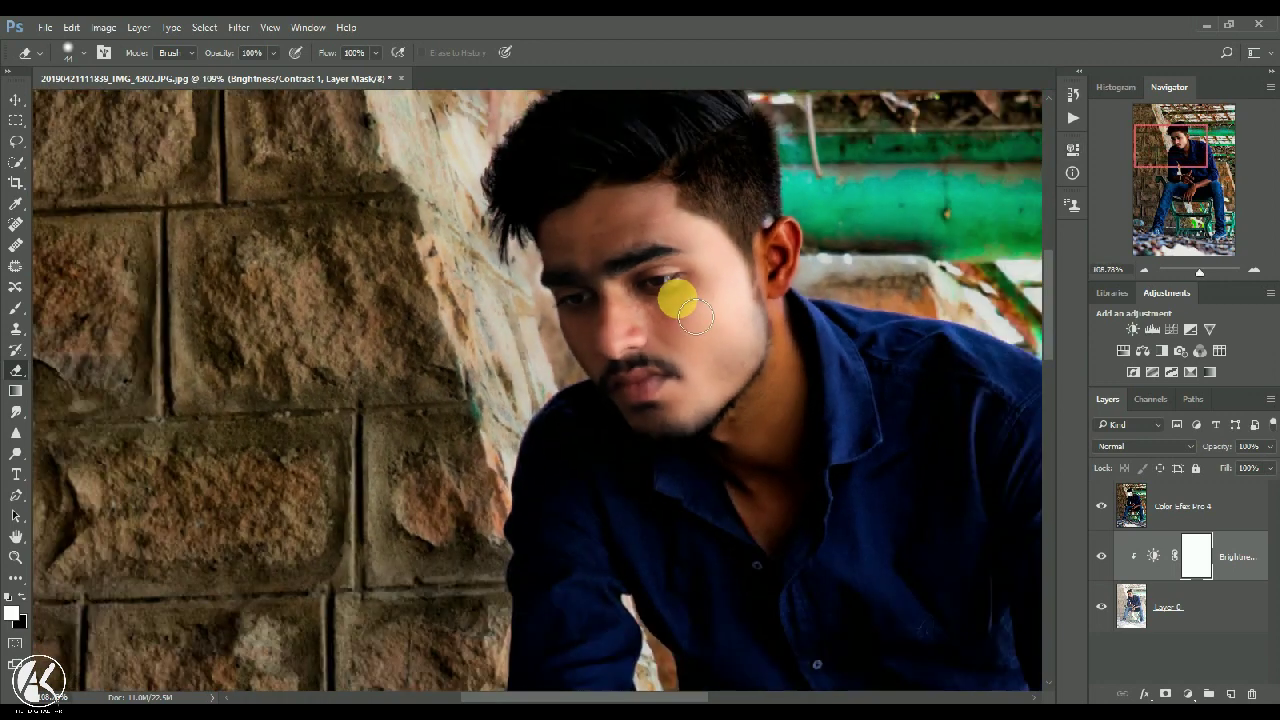
scroll(692, 301, up, 4)
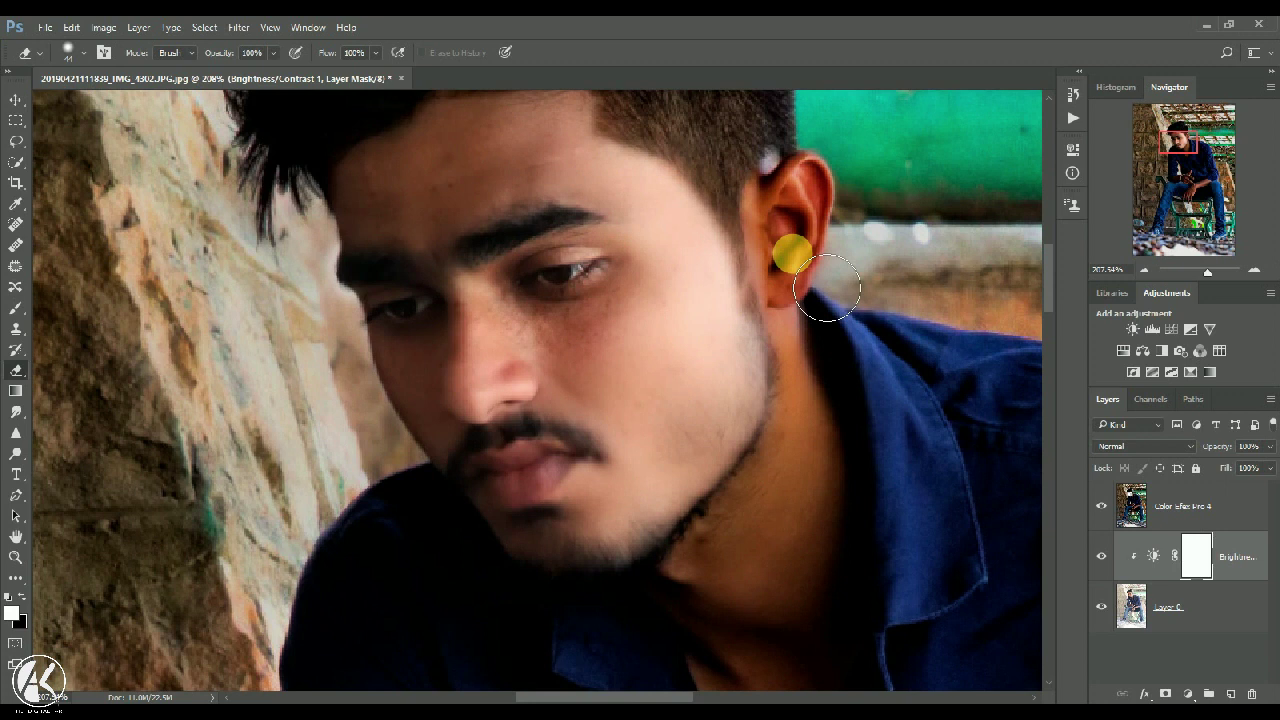
click(1196, 516)
mouse_move(802, 233)
mouse_down()
mouse_move(791, 226)
mouse_move(803, 187)
mouse_move(769, 243)
mouse_move(829, 343)
mouse_move(849, 623)
mouse_move(805, 478)
mouse_move(734, 614)
mouse_move(791, 634)
mouse_up()
scroll(800, 560, down, 4)
mouse_move(814, 486)
mouse_down()
mouse_move(814, 571)
mouse_move(798, 606)
mouse_move(731, 443)
mouse_up()
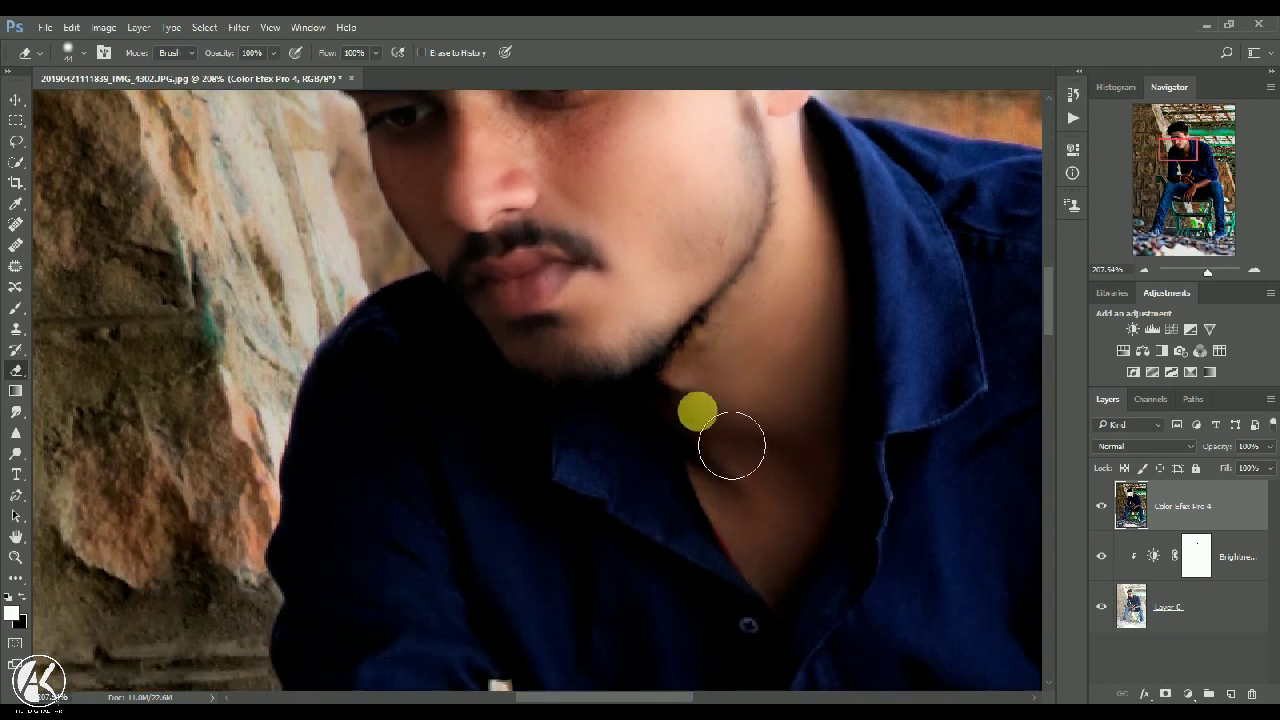
Erase the filter layer over the forearm with the bracelets and its hand, including the fingertips and thumb.
scroll(737, 434, down, 15)
mouse_move(539, 437)
mouse_down()
mouse_move(470, 398)
mouse_move(506, 356)
mouse_move(560, 342)
mouse_move(540, 388)
mouse_move(505, 406)
mouse_move(478, 368)
mouse_move(446, 397)
mouse_move(452, 449)
mouse_move(530, 466)
mouse_move(570, 425)
mouse_move(576, 336)
mouse_move(685, 291)
mouse_move(766, 310)
mouse_move(713, 331)
mouse_move(686, 461)
mouse_move(808, 523)
mouse_move(821, 492)
mouse_move(720, 412)
mouse_move(942, 490)
mouse_up()
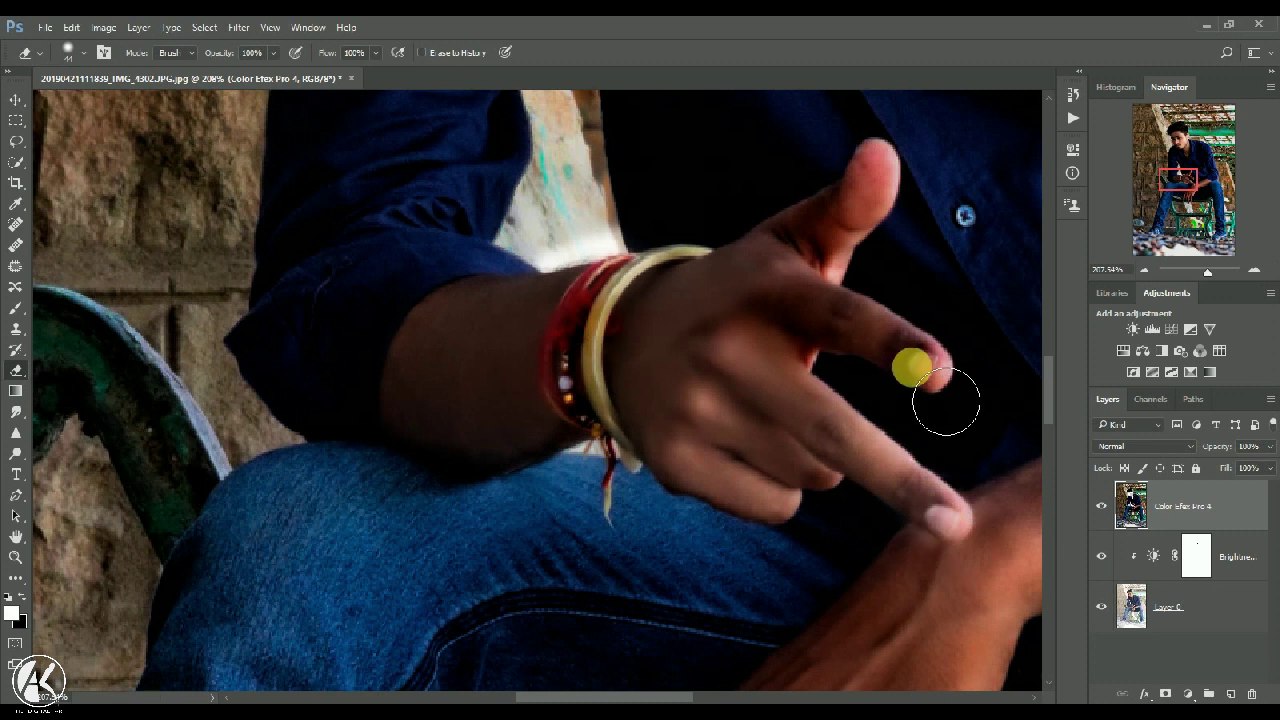
mouse_move(957, 397)
mouse_down()
mouse_move(819, 347)
mouse_move(828, 271)
mouse_move(909, 211)
mouse_up()
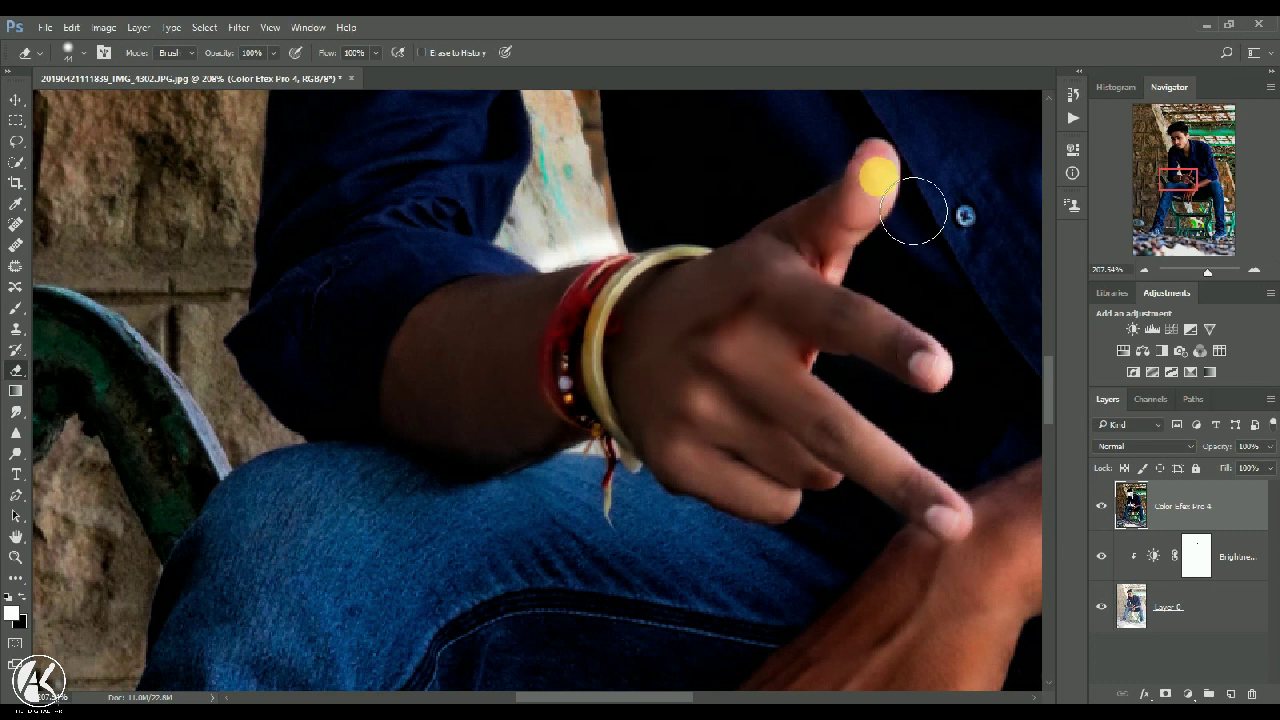
Erase the filter layer over the other forearm and the hand hanging between the knees.
scroll(878, 256, down, 4)
scroll(878, 256, down, 1)
mouse_move(878, 256)
mouse_down()
mouse_move(915, 273)
mouse_move(871, 343)
mouse_move(743, 445)
mouse_move(693, 620)
mouse_move(737, 623)
mouse_move(844, 445)
mouse_move(831, 665)
mouse_move(887, 640)
mouse_move(927, 437)
mouse_move(907, 402)
mouse_move(999, 290)
mouse_move(986, 405)
mouse_move(951, 397)
mouse_move(957, 355)
mouse_move(806, 415)
mouse_move(798, 403)
mouse_move(923, 272)
mouse_move(993, 224)
mouse_move(1040, 268)
mouse_up()
scroll(1006, 233, up, 5)
drag(669, 697, 747, 697)
mouse_move(649, 367)
mouse_down()
mouse_move(900, 240)
mouse_move(908, 207)
mouse_move(865, 206)
mouse_move(582, 322)
mouse_move(956, 241)
mouse_move(832, 331)
mouse_move(554, 397)
mouse_up()
scroll(391, 372, down, 8)
Fit the photo to the window and merge all visible layers into one.
key(ctrl+0)
right_click(1188, 510)
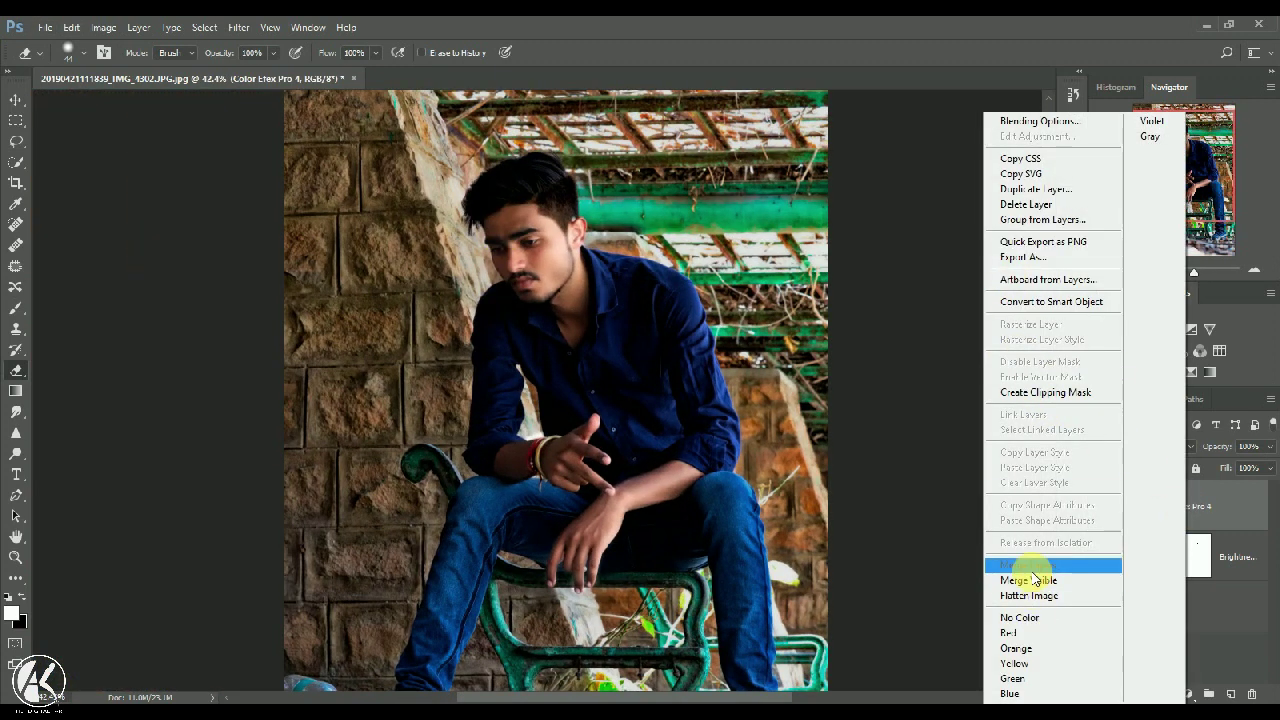
click(1030, 580)
Smudge the hair at the crown upward and blend its strands with the Smudge tool.
scroll(511, 183, up, 5)
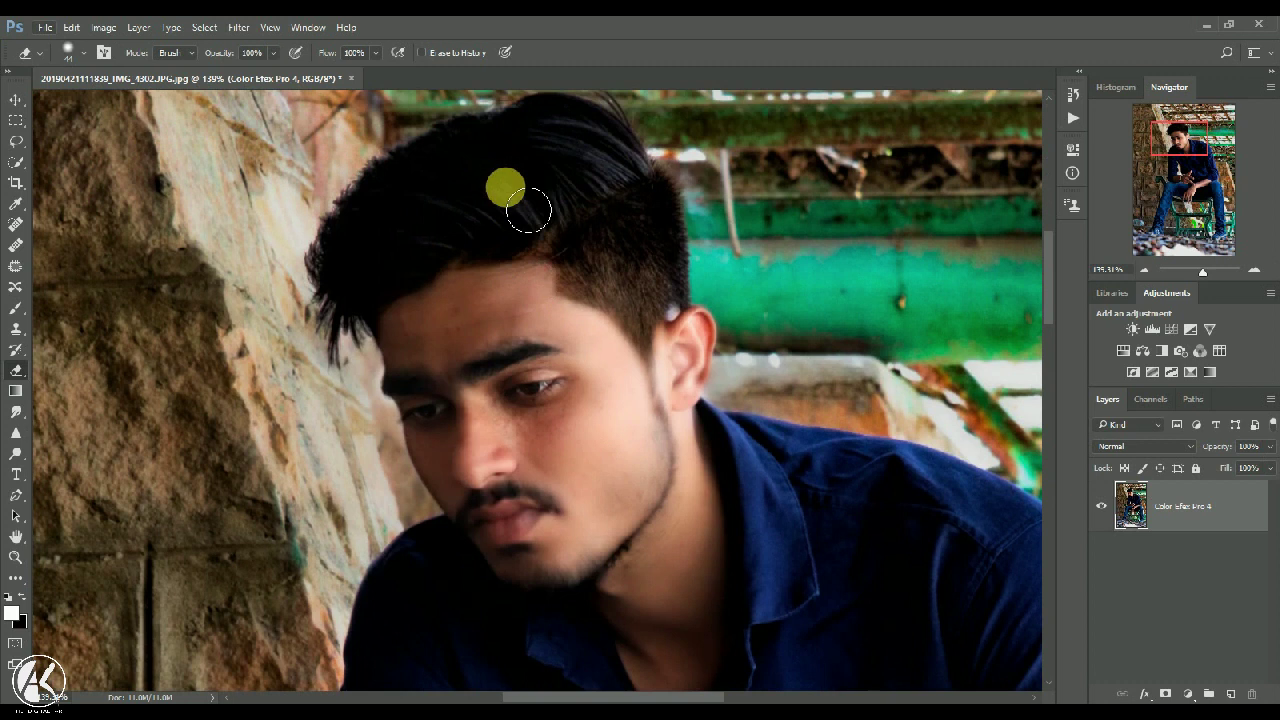
click(16, 438)
scroll(581, 211, up, 2)
drag(622, 232, 614, 166)
mouse_move(642, 207)
mouse_down()
mouse_move(577, 164)
mouse_move(616, 225)
mouse_move(560, 170)
mouse_move(640, 188)
mouse_move(610, 172)
mouse_up()
mouse_move(538, 252)
mouse_down()
mouse_move(539, 186)
mouse_move(586, 246)
mouse_up()
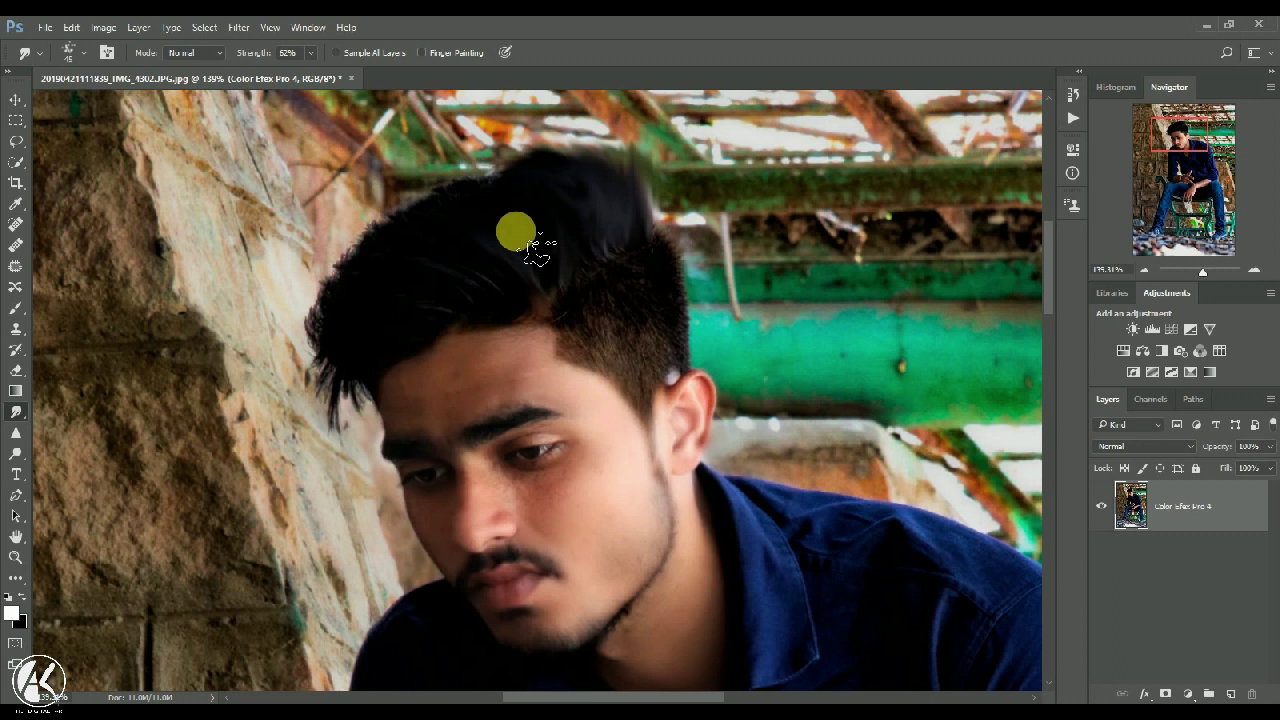
Smudge the hair outward along the front edge and top to give the hairstyle more volume.
mouse_move(352, 288)
mouse_down()
mouse_move(387, 370)
mouse_move(294, 333)
mouse_move(330, 318)
mouse_up()
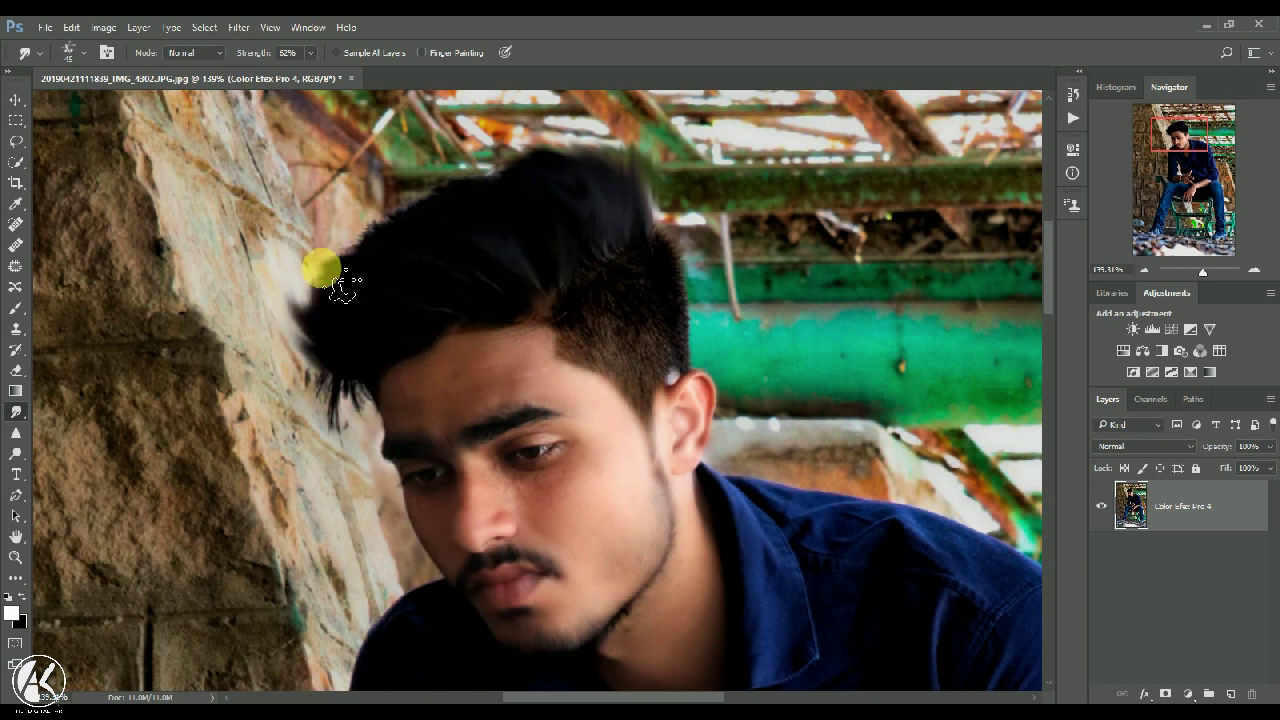
drag(338, 237, 366, 236)
mouse_move(500, 203)
mouse_down()
mouse_move(524, 173)
mouse_move(554, 185)
mouse_move(468, 170)
mouse_move(405, 255)
mouse_up()
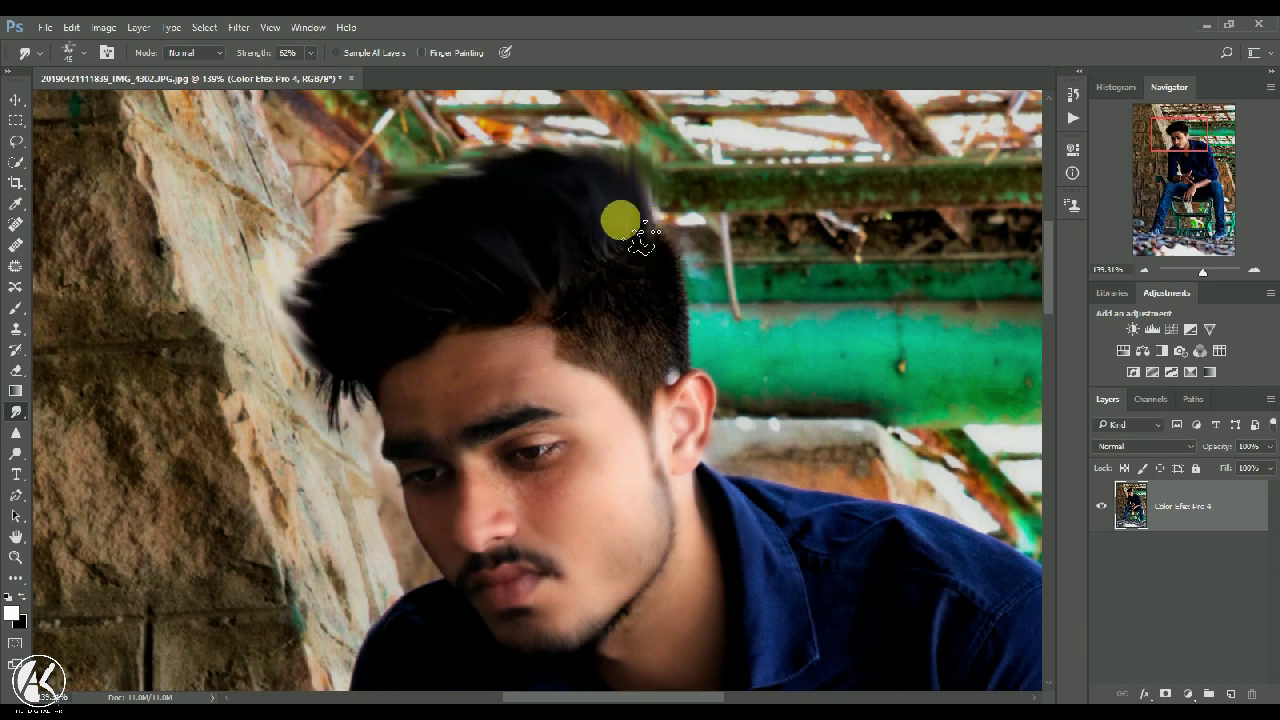
mouse_move(648, 272)
mouse_down()
mouse_move(682, 190)
mouse_move(639, 222)
mouse_move(657, 172)
mouse_move(622, 180)
mouse_move(639, 205)
mouse_move(610, 165)
mouse_move(539, 160)
mouse_up()
Switch the Smudge tool to a rough-edged round brush tip and reduce its size for skin work.
scroll(626, 357, down, 2)
scroll(626, 360, up, 1)
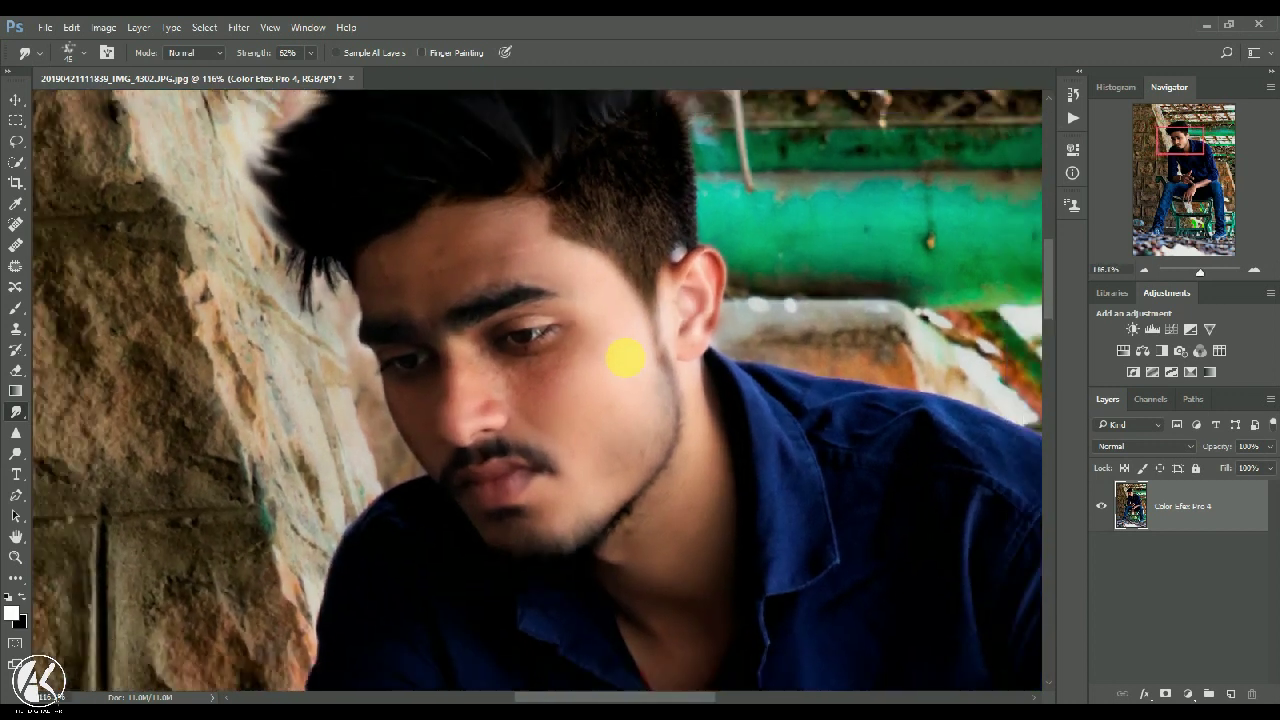
scroll(626, 360, down, 3)
right_click(605, 331)
click(639, 606)
click(651, 594)
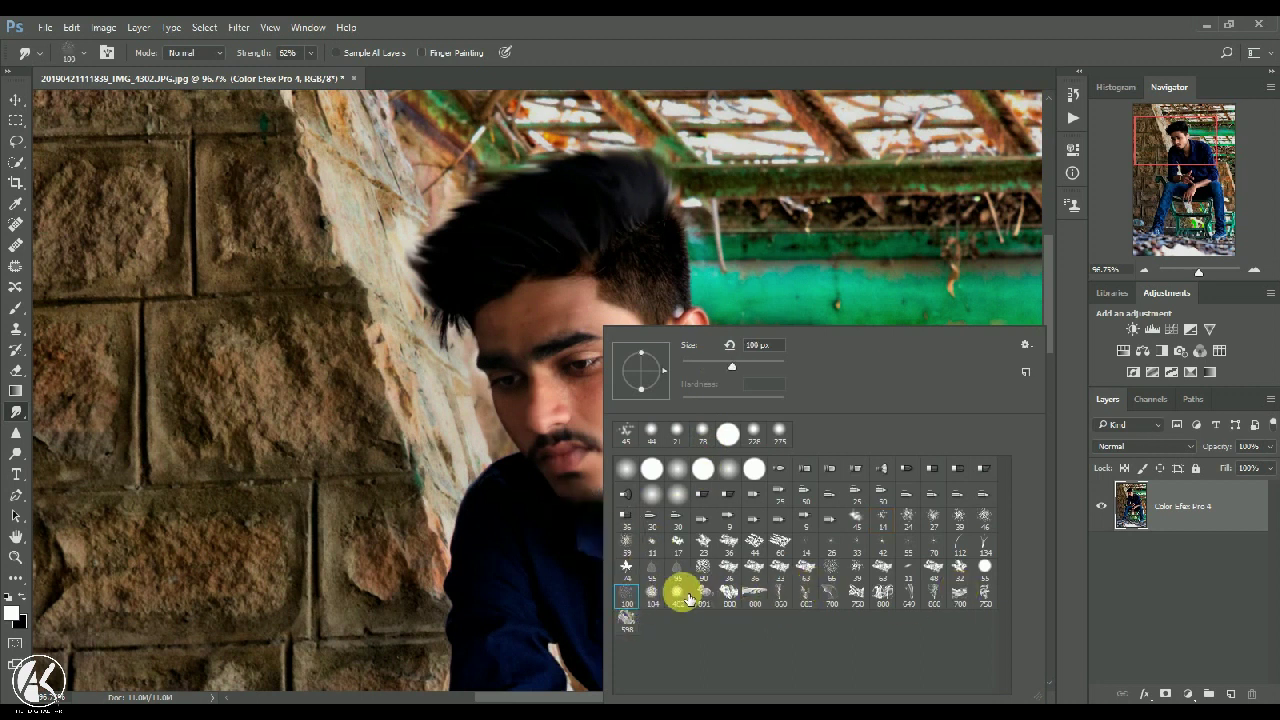
click(677, 592)
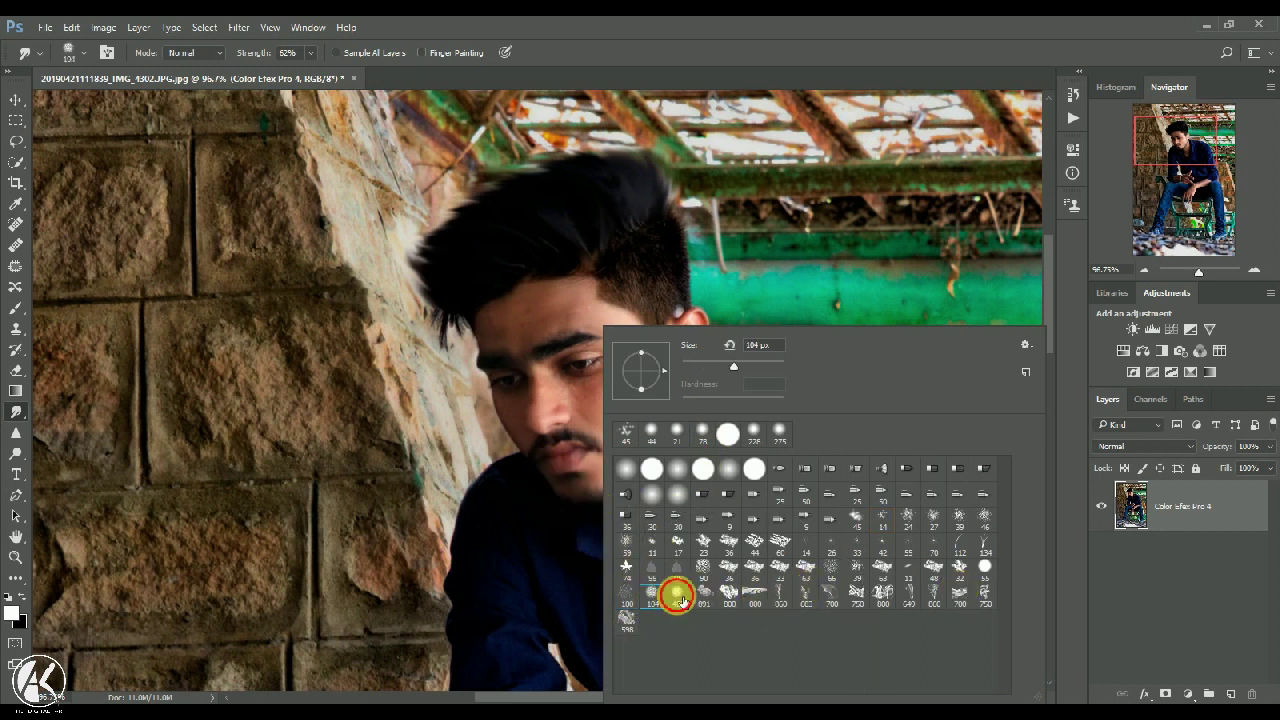
right_click(521, 466)
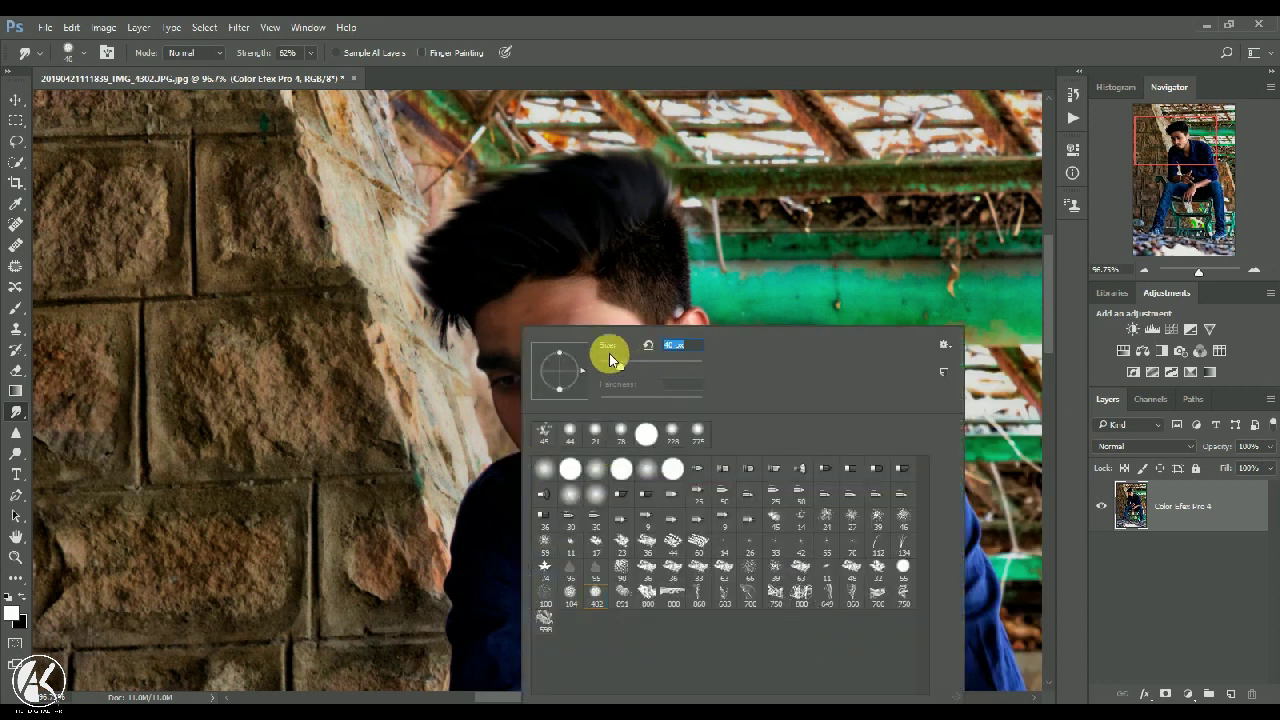
key(Return)
Smooth the skin of the forehead, nose and cheeks with the Smudge tool at a low strength.
scroll(569, 317, up, 5)
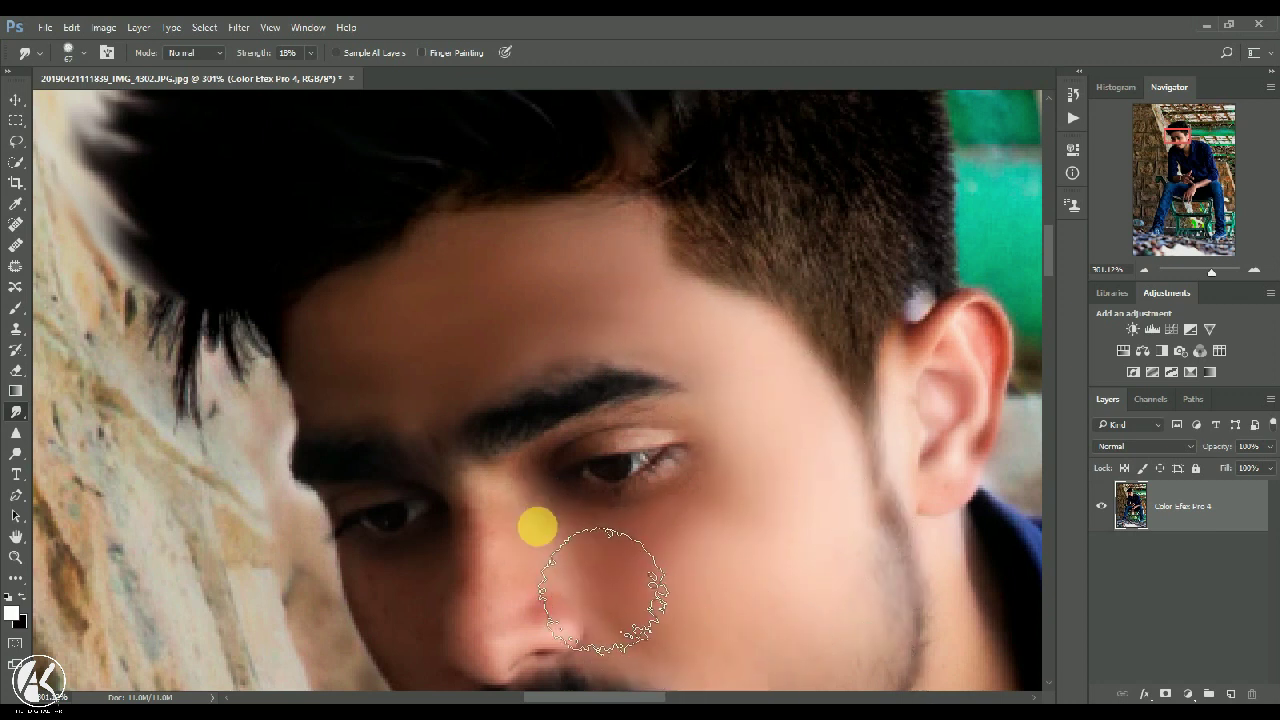
scroll(600, 470, down, 5)
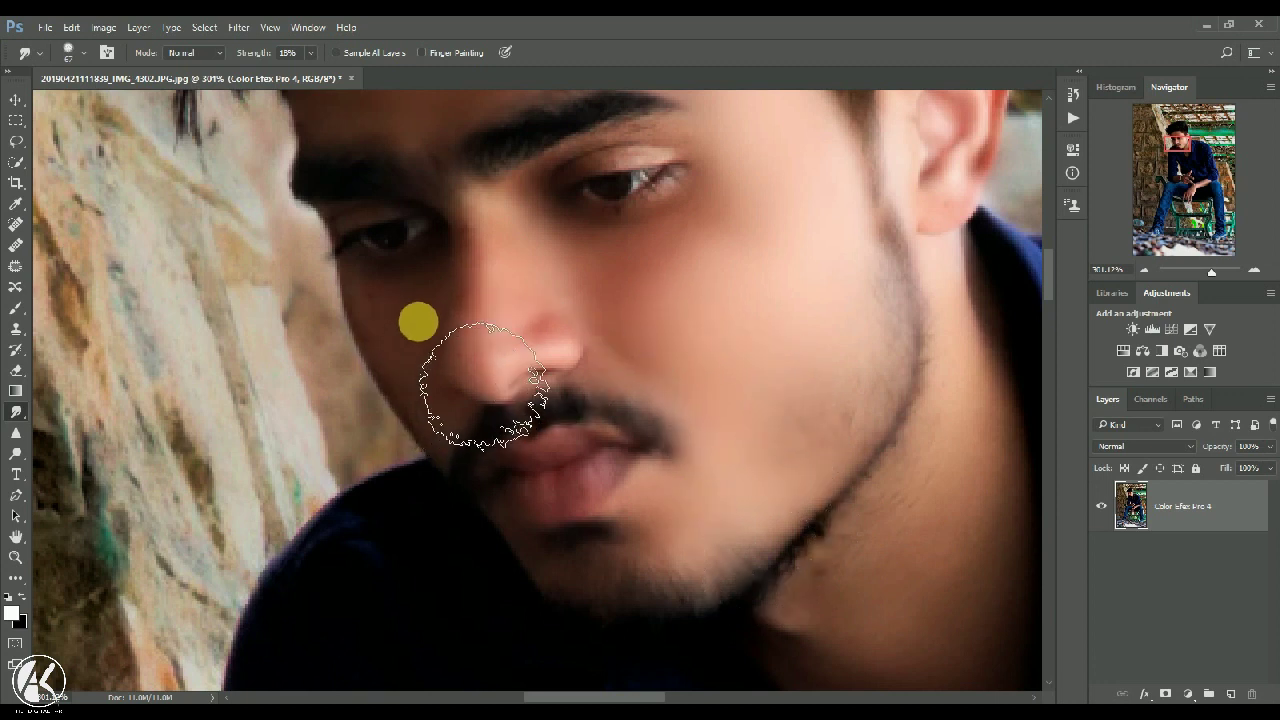
scroll(480, 450, up, 3)
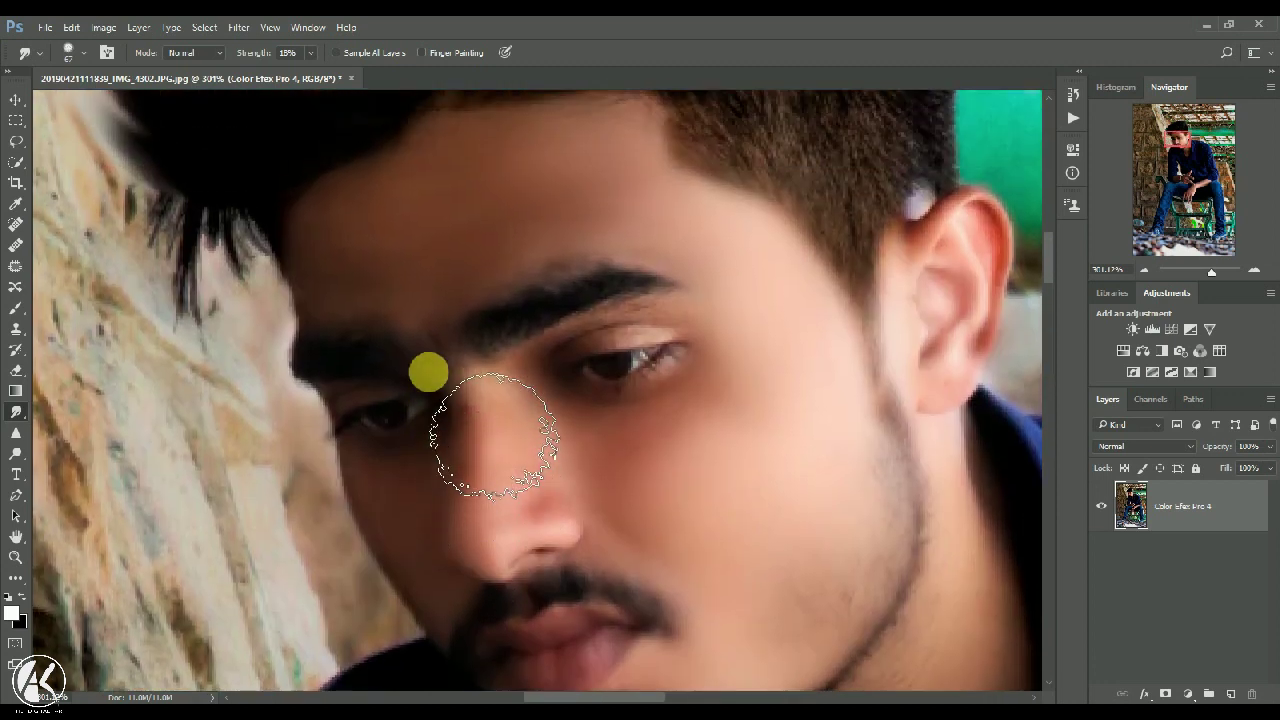
scroll(493, 437, up, 2)
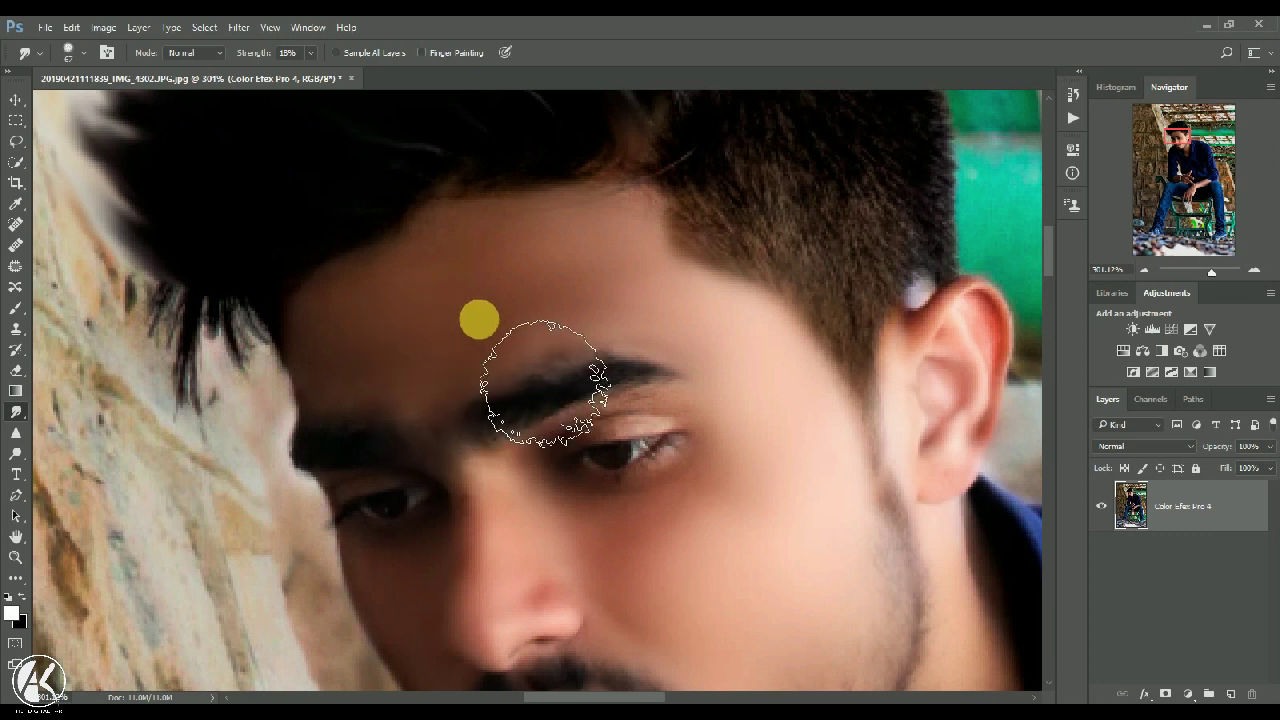
scroll(649, 454, down, 7)
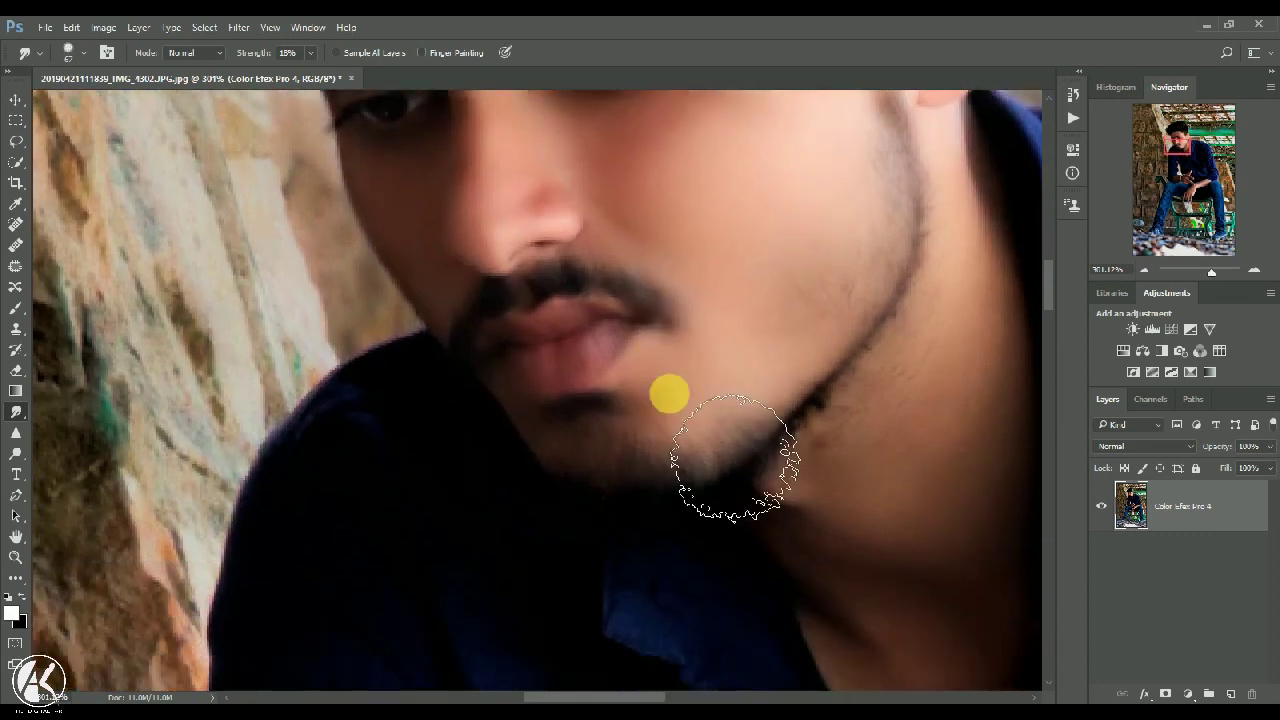
Smooth the skin along the jaw, neck and open collar area with the Smudge tool.
scroll(735, 458, down, 4)
drag(583, 697, 615, 697)
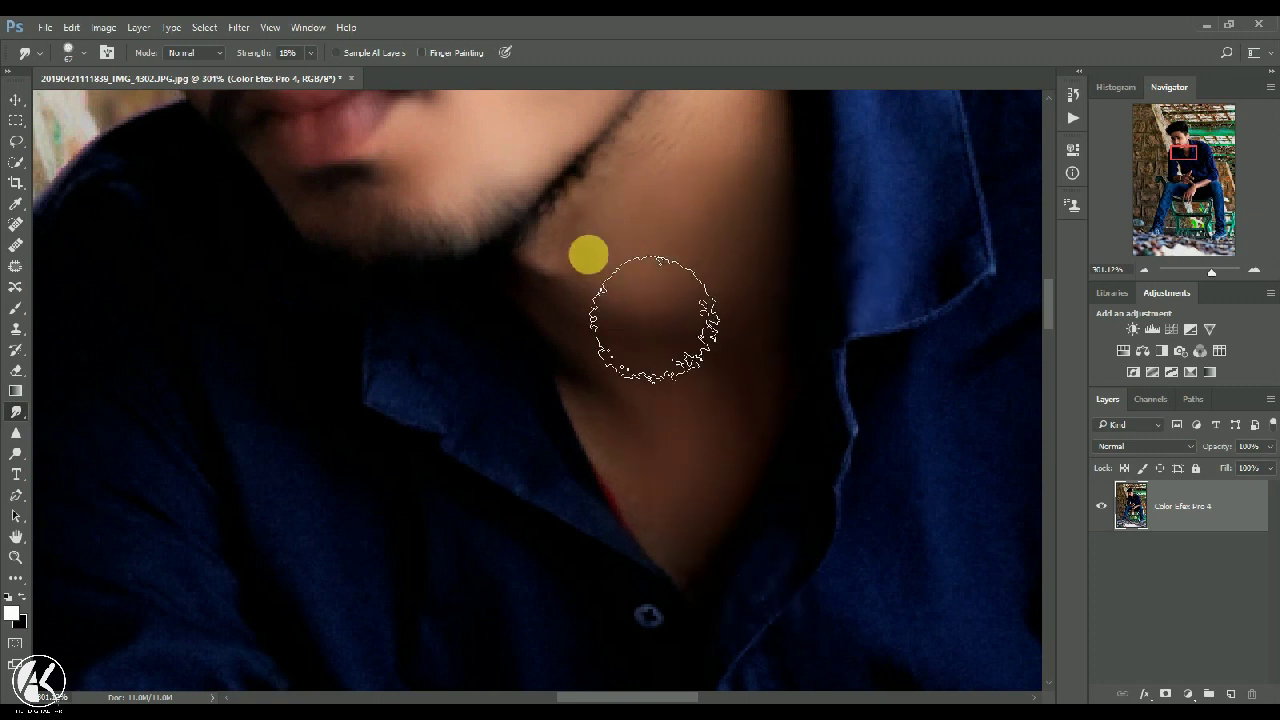
scroll(674, 366, up, 3)
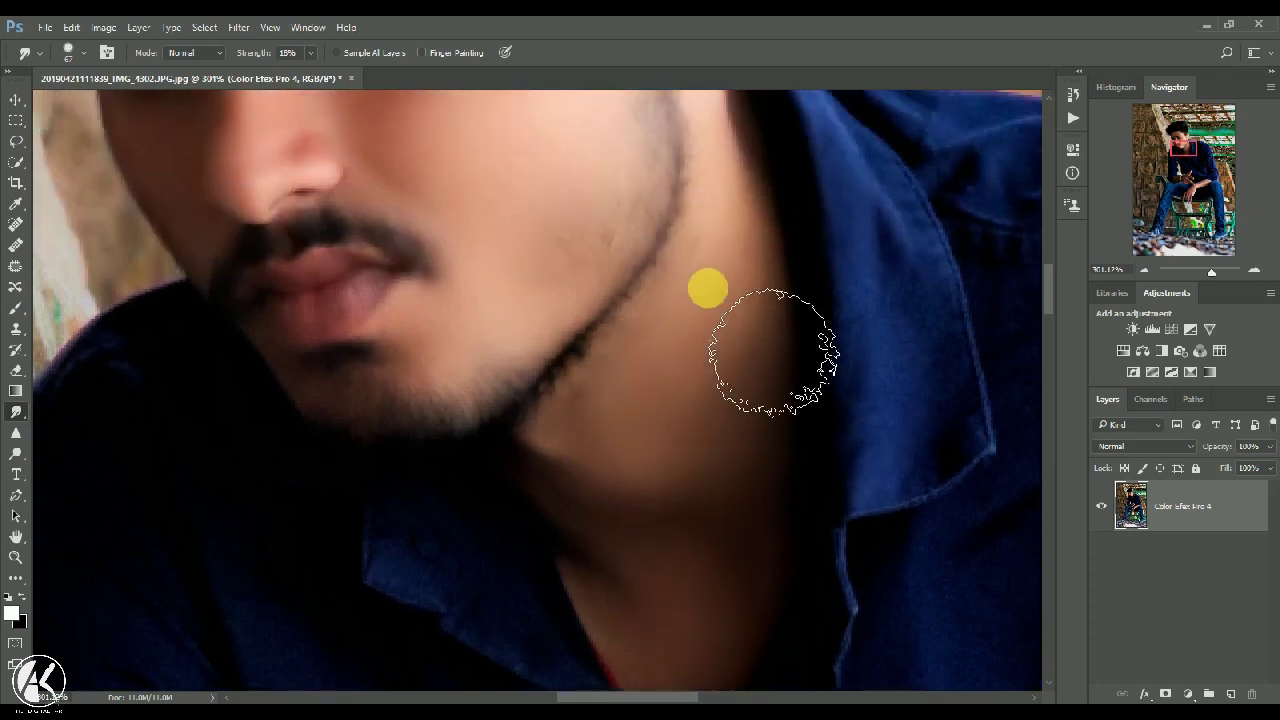
scroll(773, 352, up, 3)
scroll(776, 398, up, 3)
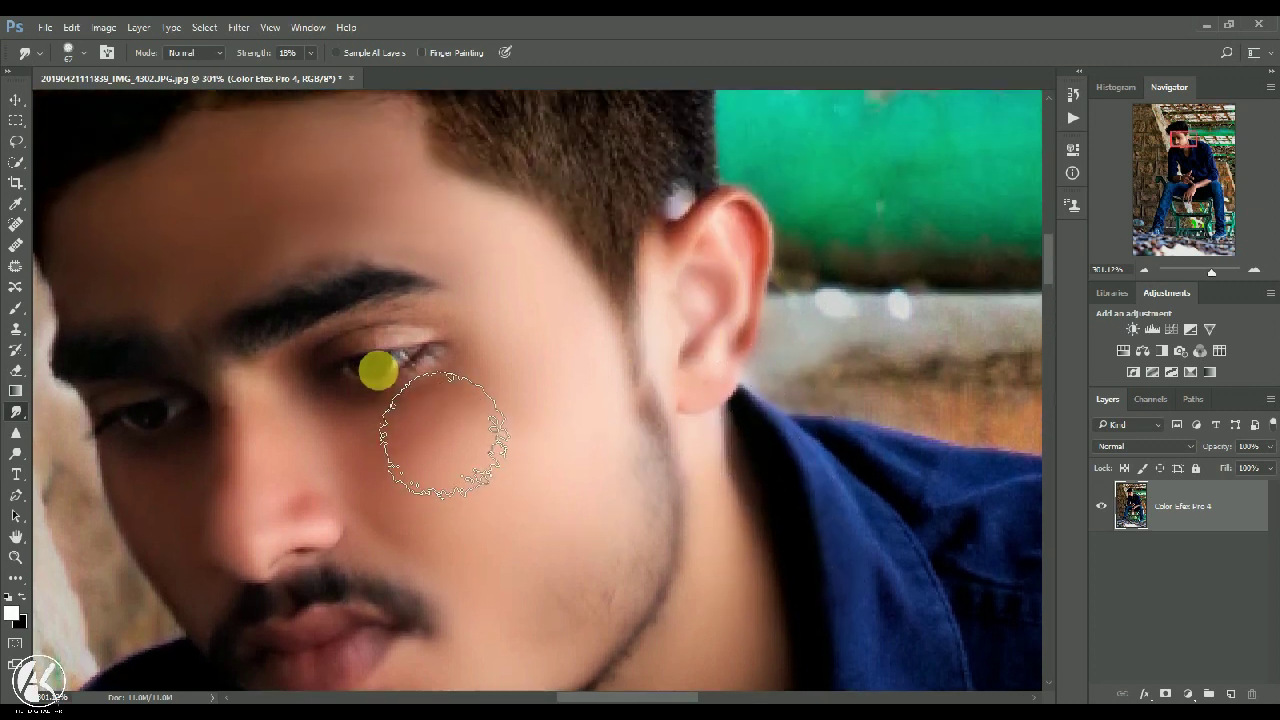
Reduce the Smudge brush to about 13 px and blend the skin closely around both eyes.
right_click(489, 376)
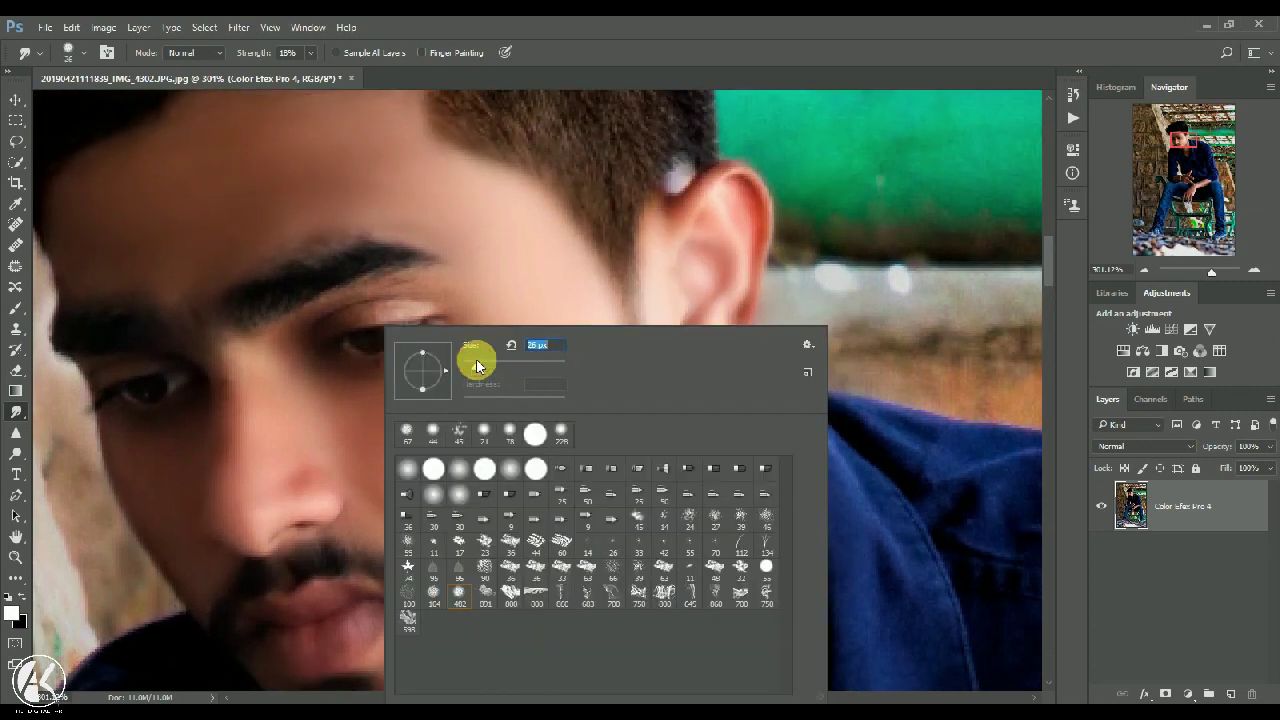
drag(412, 324, 329, 343)
key(Return)
scroll(343, 318, up, 3)
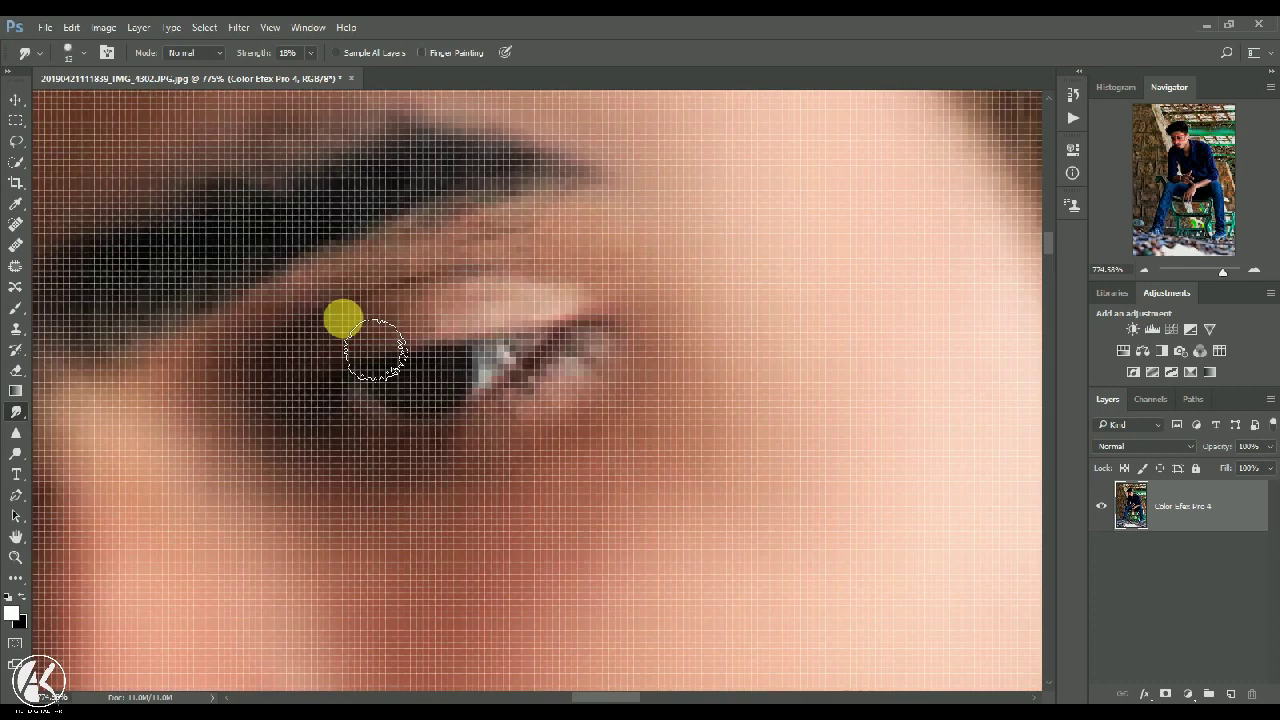
mouse_move(425, 342)
mouse_down()
mouse_move(339, 346)
mouse_move(419, 304)
mouse_move(514, 311)
mouse_move(327, 351)
mouse_move(155, 410)
mouse_move(202, 410)
mouse_move(175, 509)
mouse_move(210, 561)
mouse_up()
scroll(204, 545, down, 7)
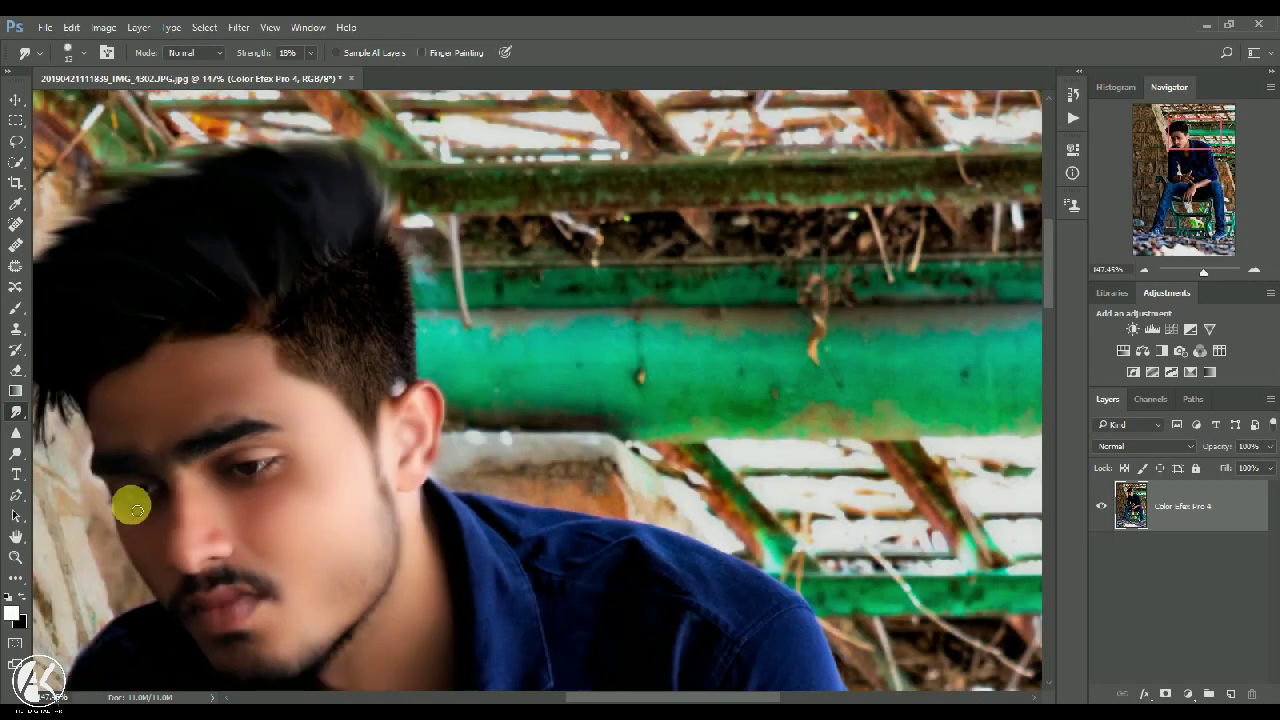
scroll(116, 522, up, 6)
mouse_move(195, 473)
mouse_down()
mouse_move(250, 474)
mouse_move(300, 543)
mouse_up()
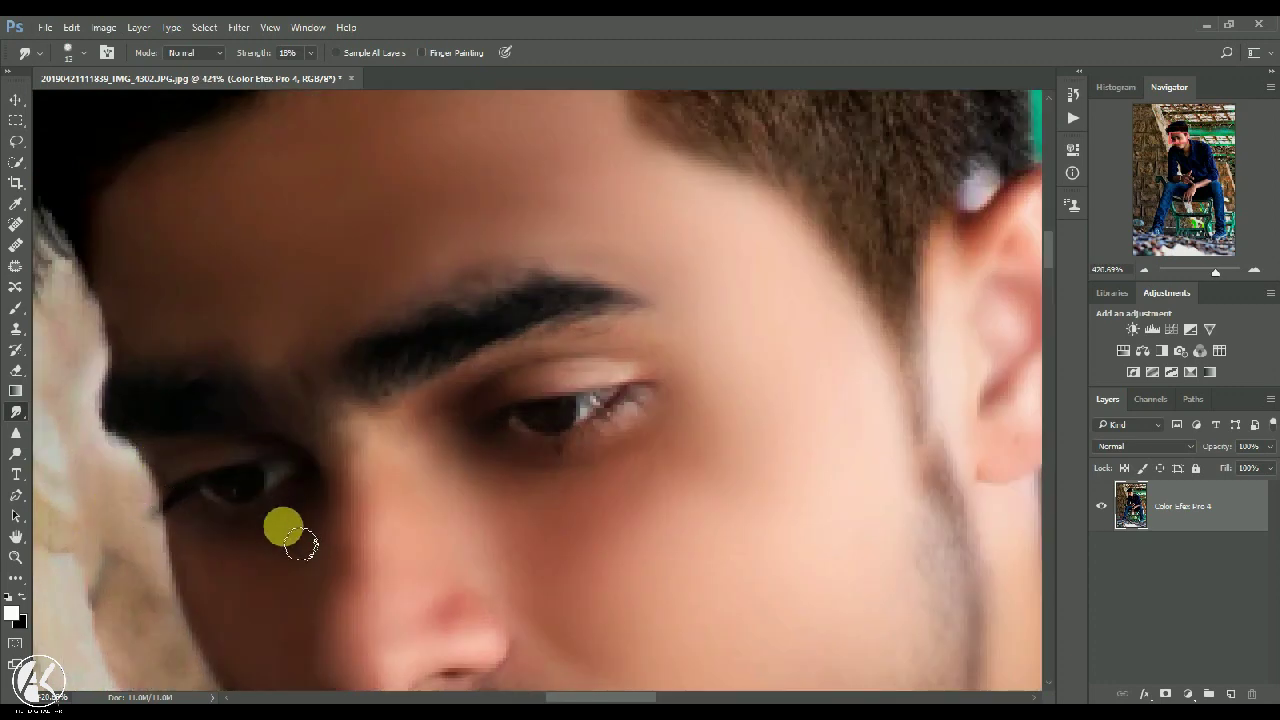
Enlarge the Smudge brush and smooth the skin of the forearm resting on the knee, its wrist and back of the hand.
scroll(314, 344, down, 8)
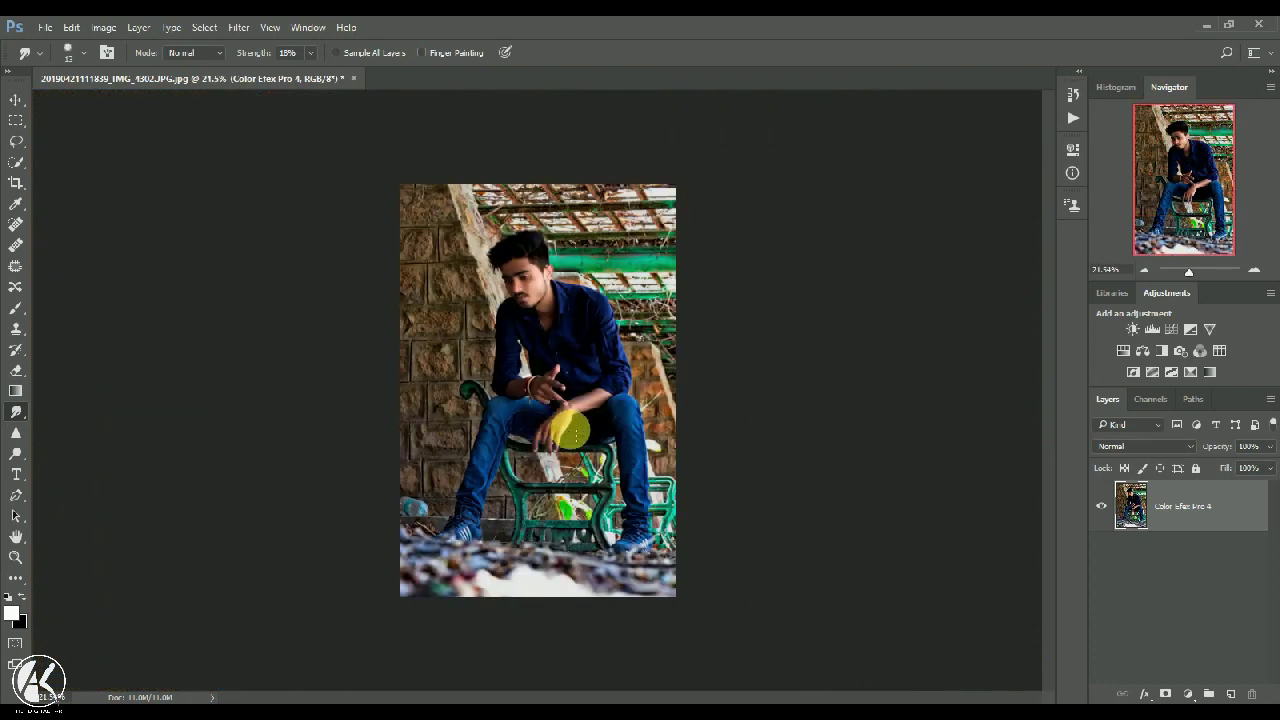
scroll(568, 430, up, 8)
right_click(636, 306)
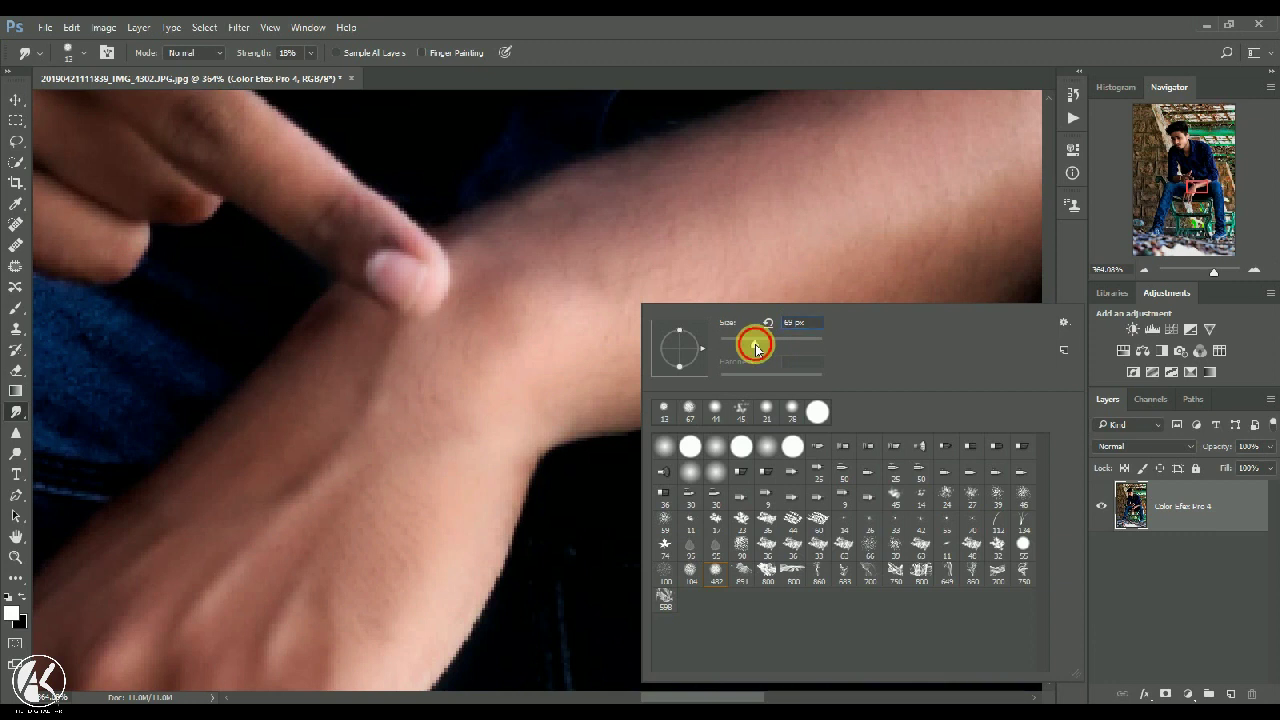
drag(755, 346, 752, 346)
key(Return)
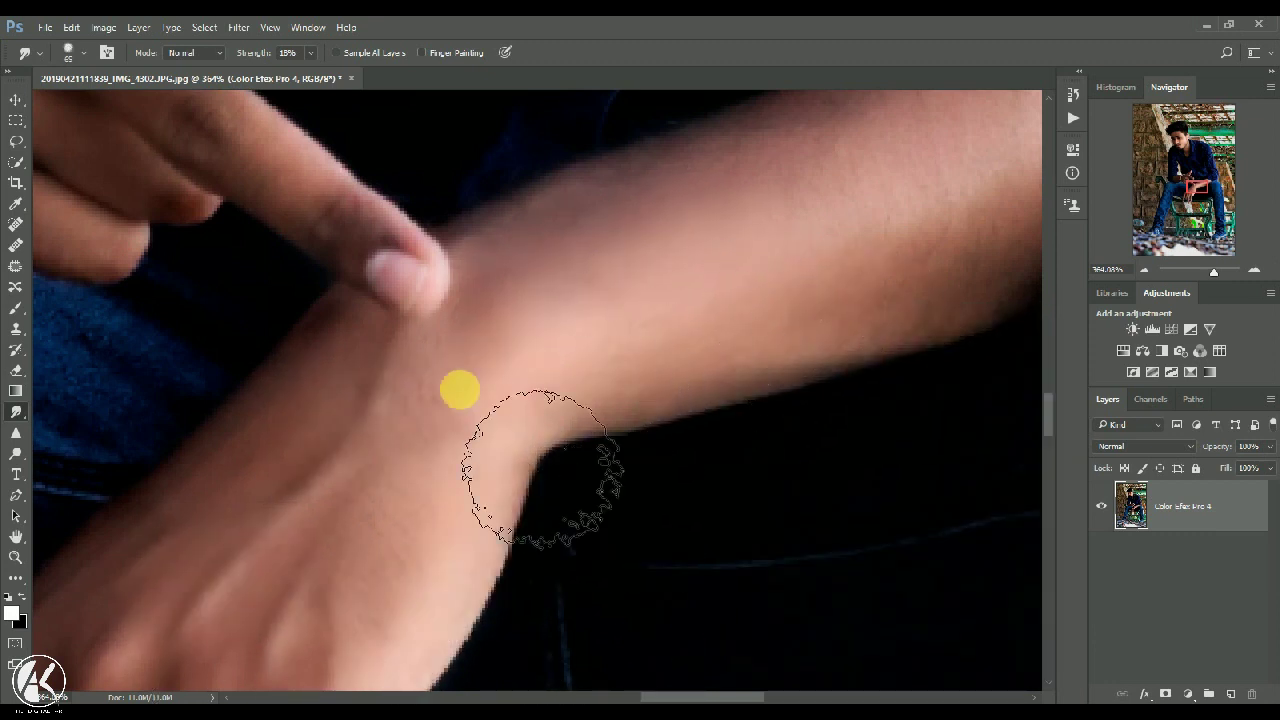
scroll(306, 411, down, 2)
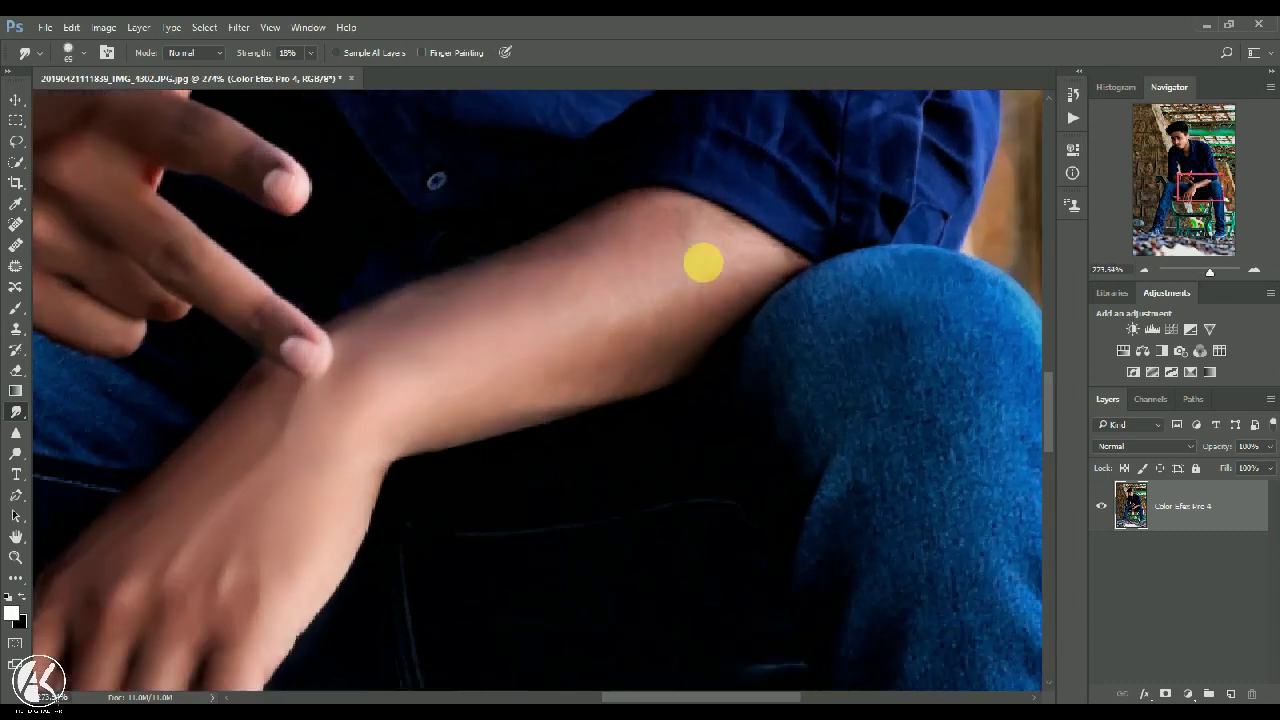
scroll(703, 263, up, 1)
mouse_move(410, 425)
mouse_down()
mouse_move(639, 328)
mouse_move(795, 286)
mouse_move(840, 321)
mouse_move(767, 288)
mouse_move(692, 288)
mouse_move(737, 303)
mouse_move(722, 388)
mouse_move(437, 498)
mouse_move(644, 459)
mouse_move(439, 529)
mouse_move(257, 520)
mouse_up()
Smooth the skin of the hand wearing the bracelets and its forearm with the Smudge tool.
scroll(119, 535, down, 5)
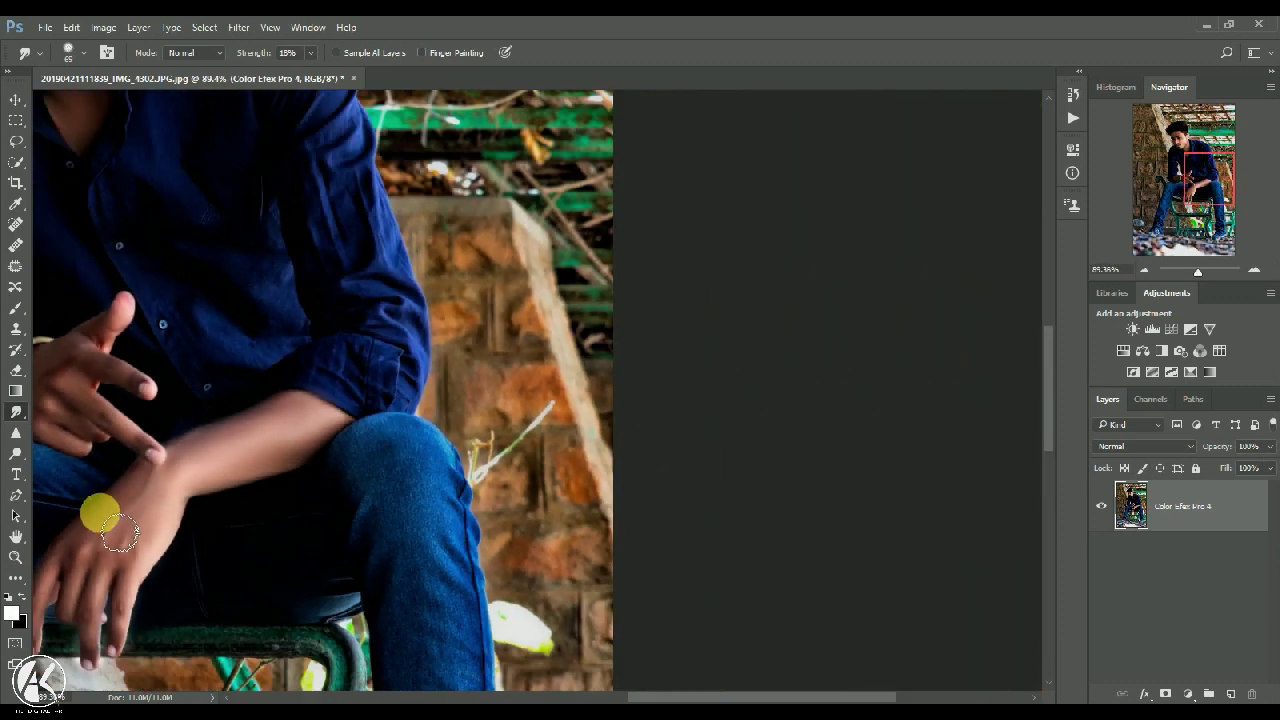
scroll(119, 535, up, 6)
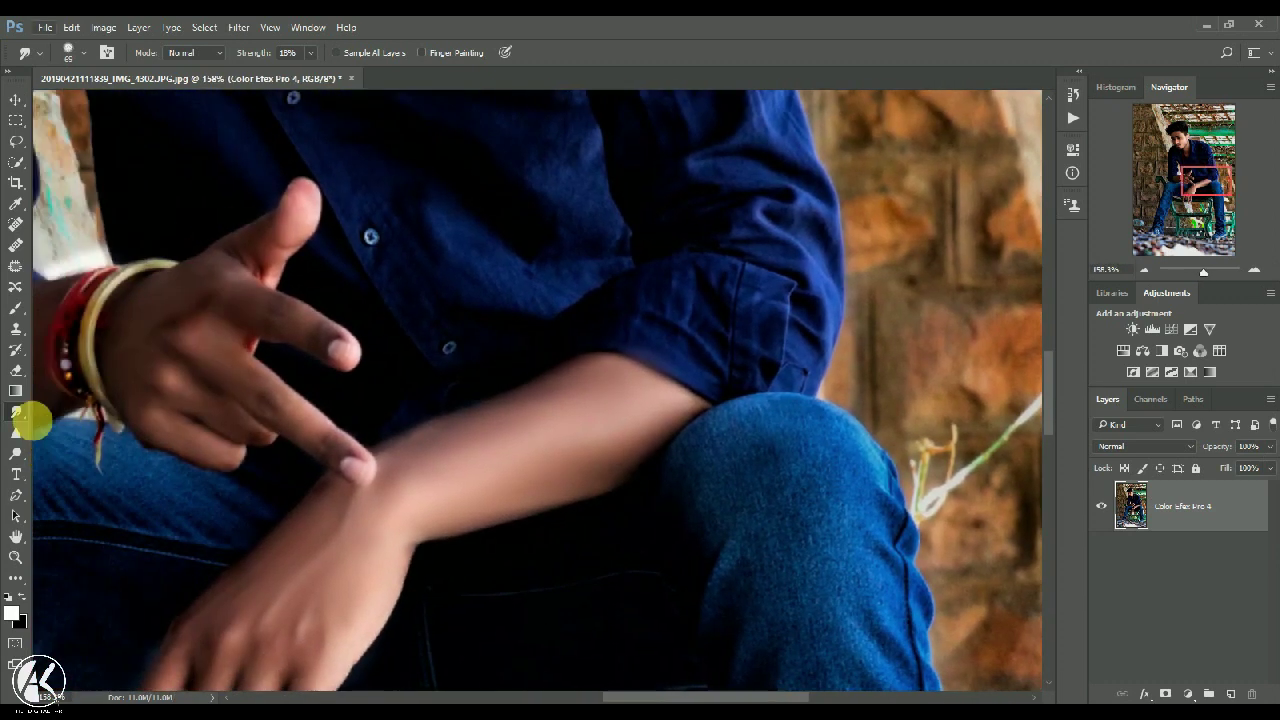
scroll(124, 360, up, 5)
scroll(124, 357, right, 1)
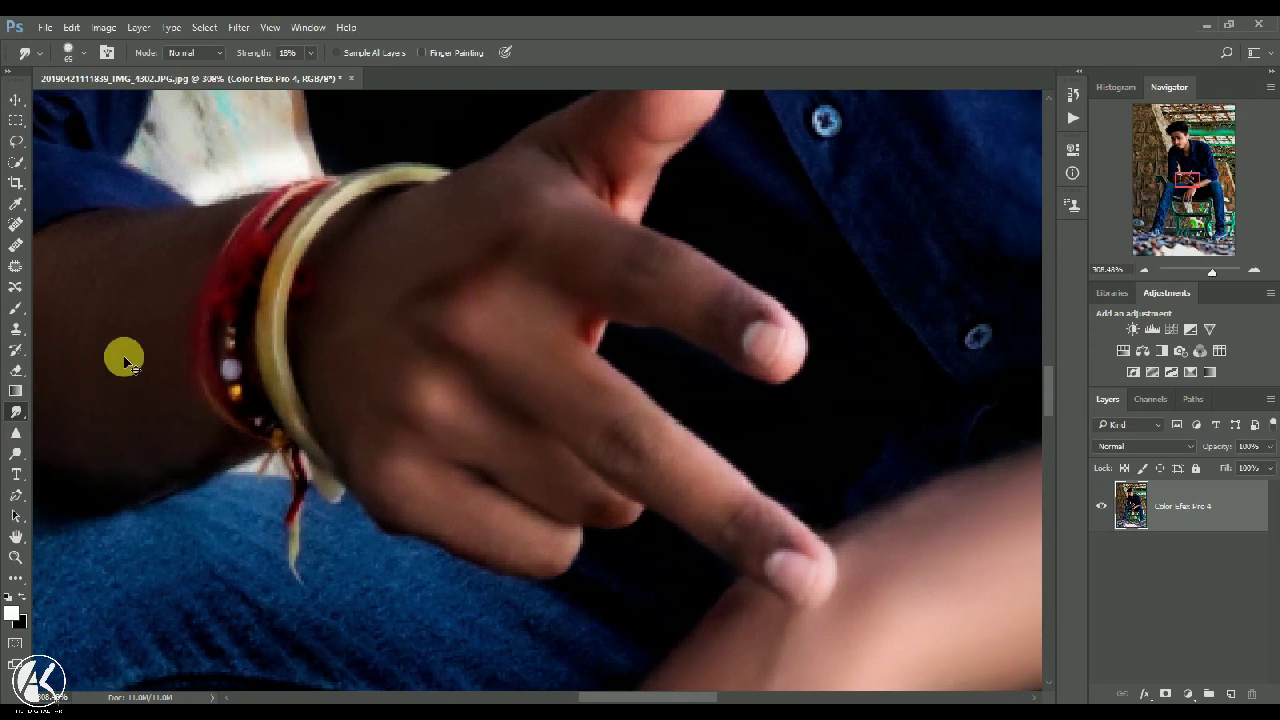
scroll(124, 357, left, 4)
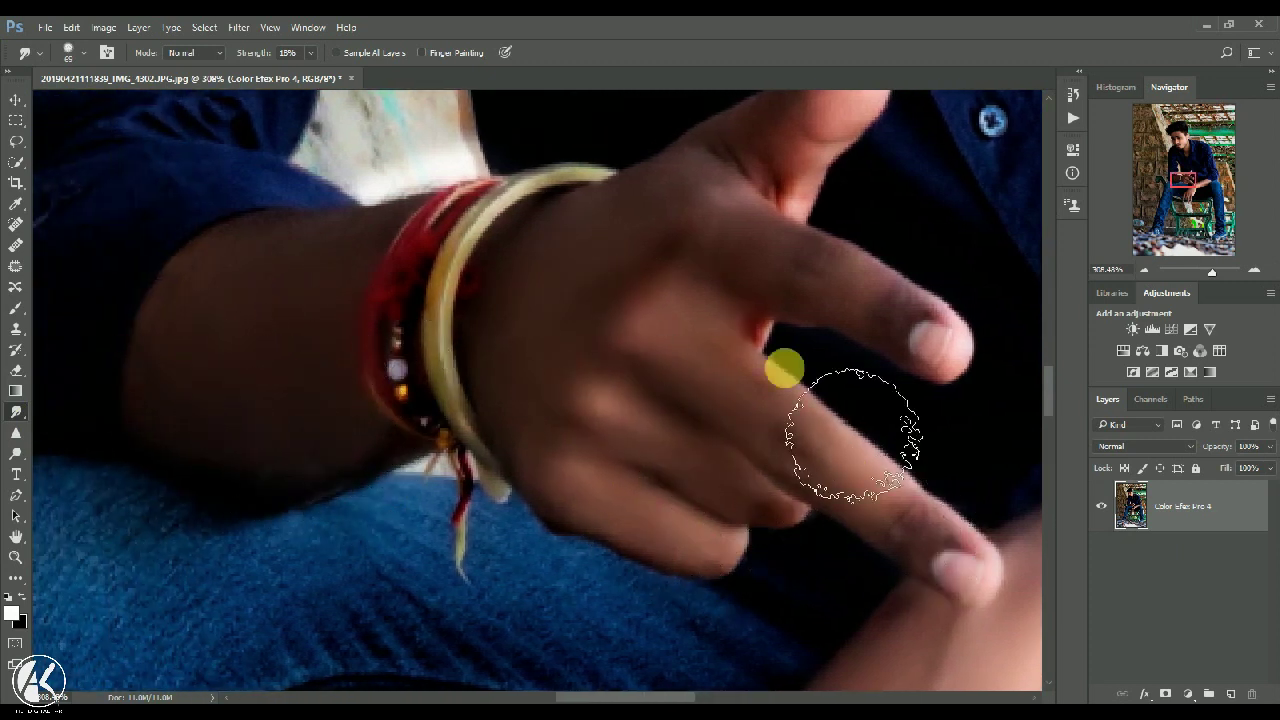
Smudge along the knuckles and fingers of the hand hanging over the bench to even out the skin.
scroll(700, 340, down, 5)
scroll(712, 326, down, 3)
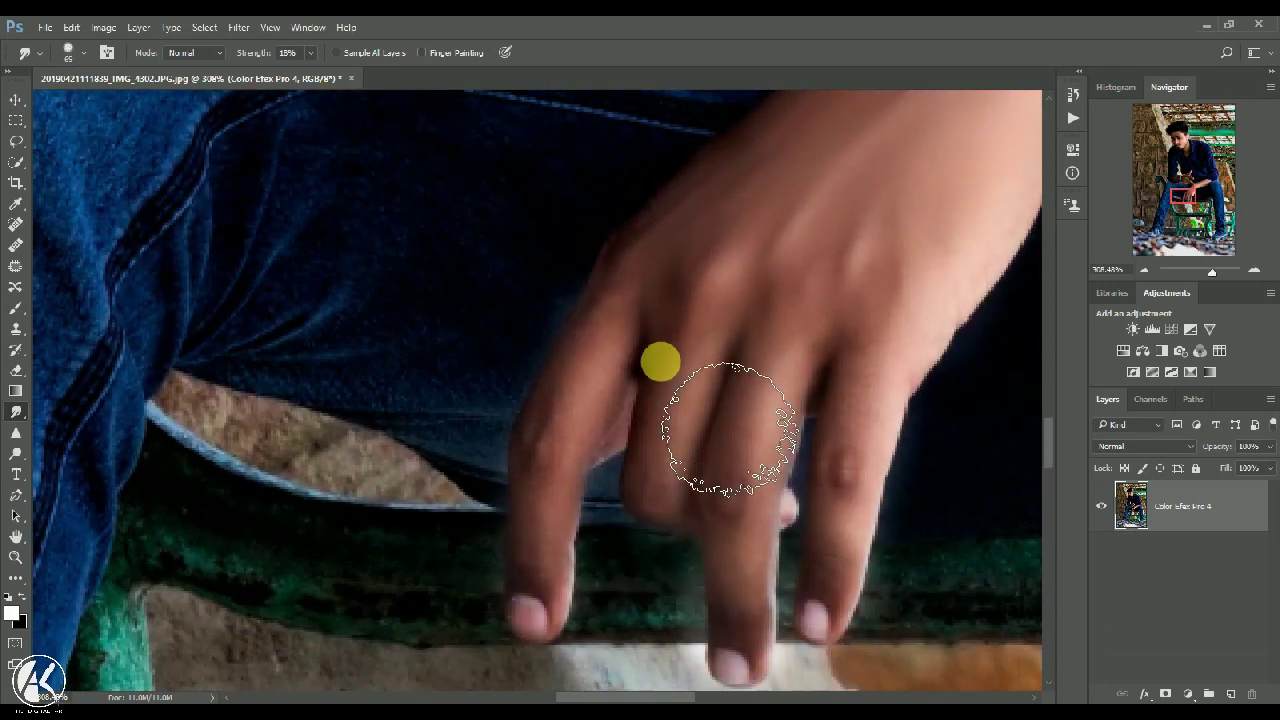
drag(738, 375, 739, 594)
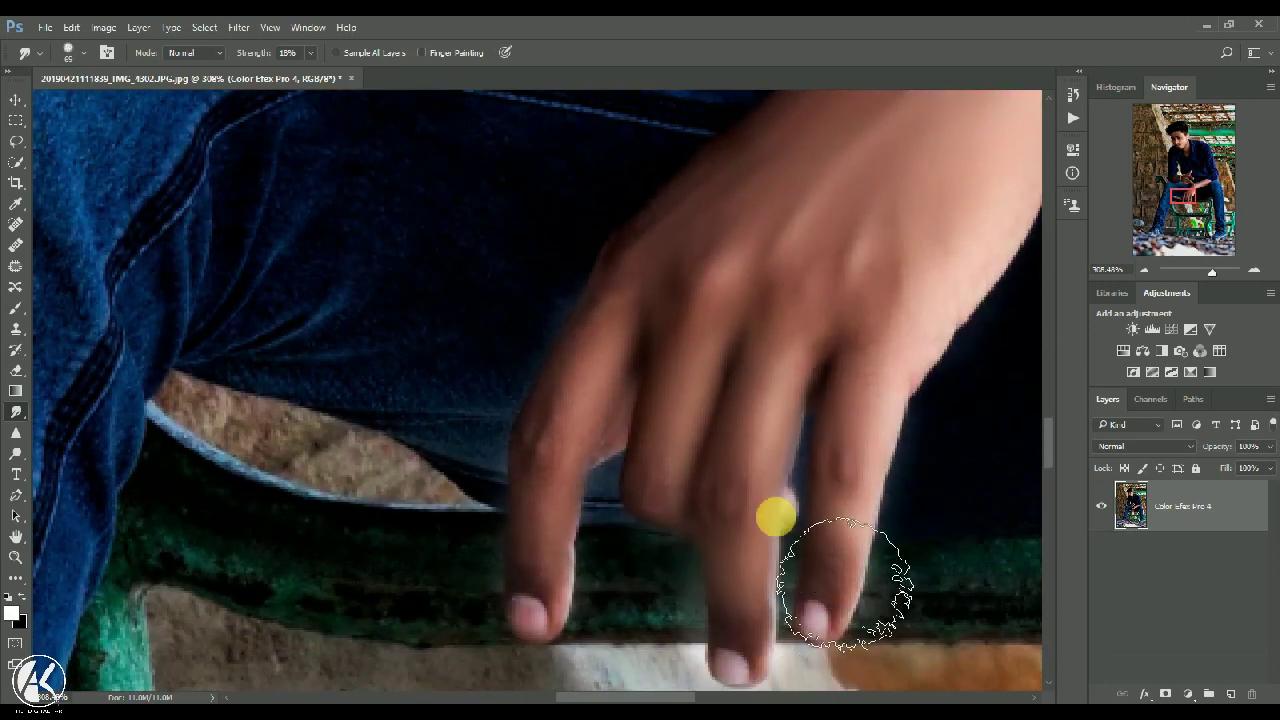
scroll(541, 531, down, 8)
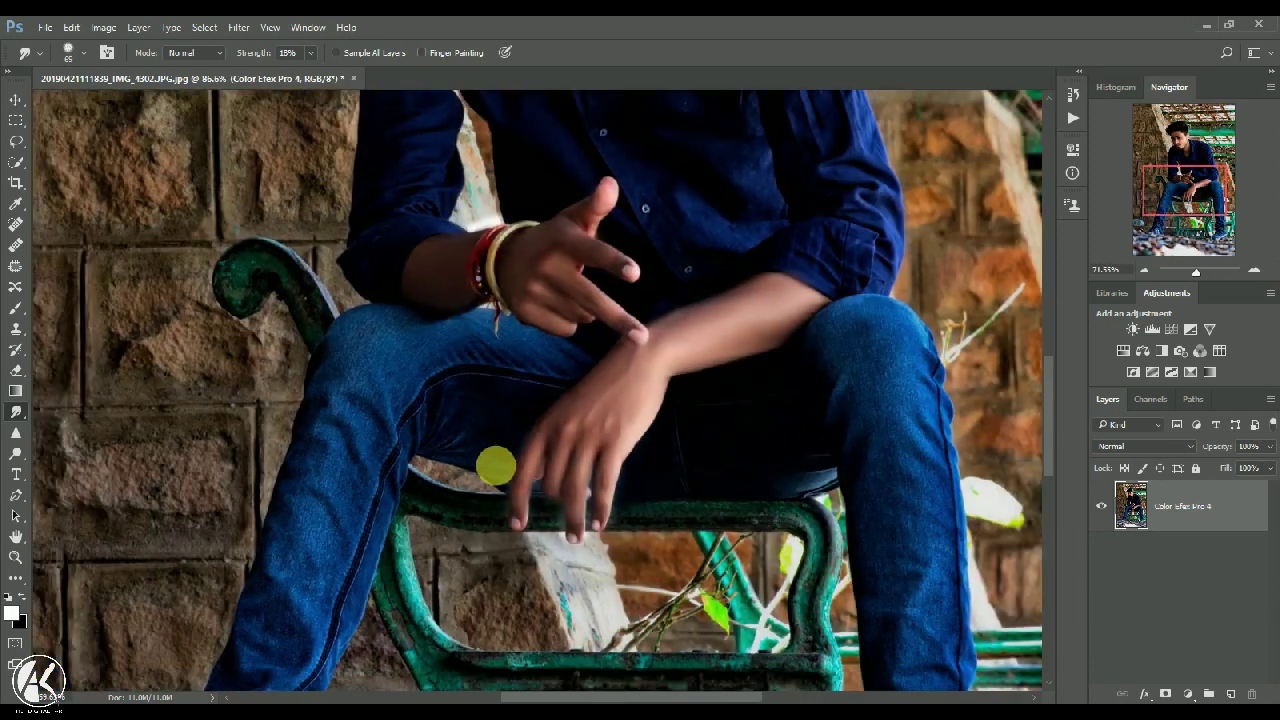
scroll(514, 200, up, 6)
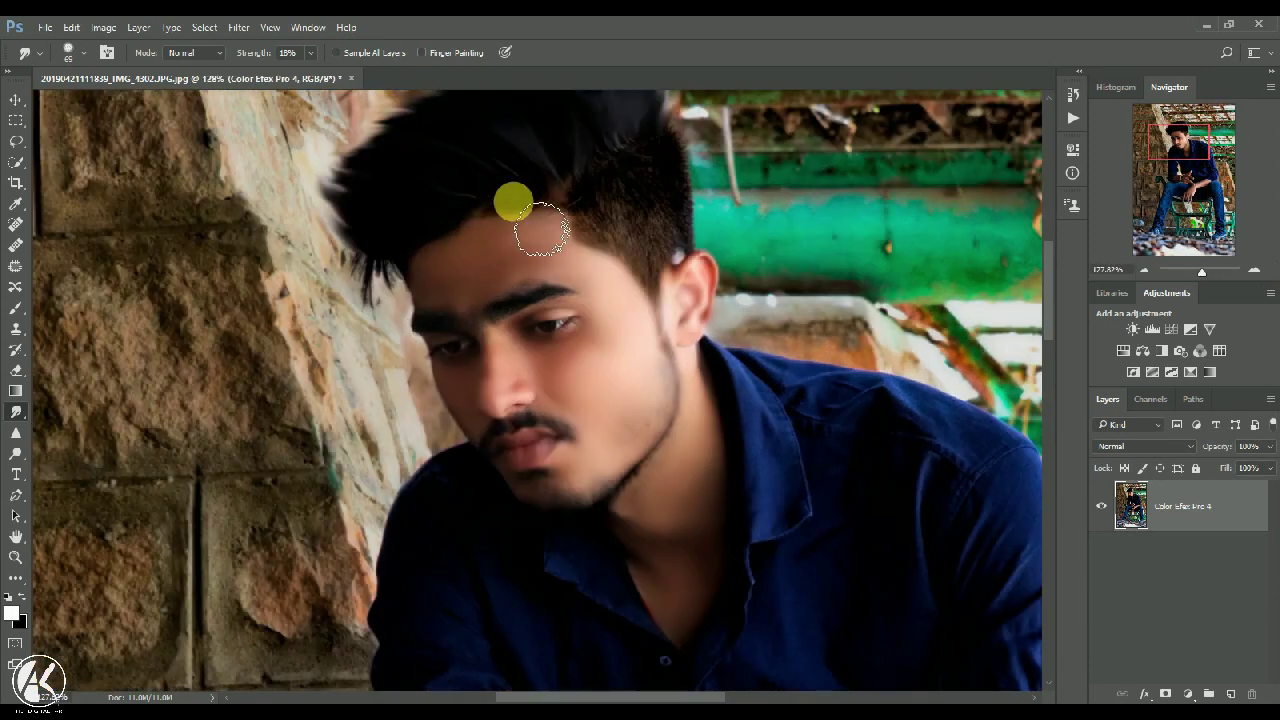
scroll(513, 203, down, 6)
Duplicate the Color Efex Pro 4 layer and apply the Camera Raw preset Pakka Editz Dark Moody to the copy.
drag(1128, 512, 1231, 692)
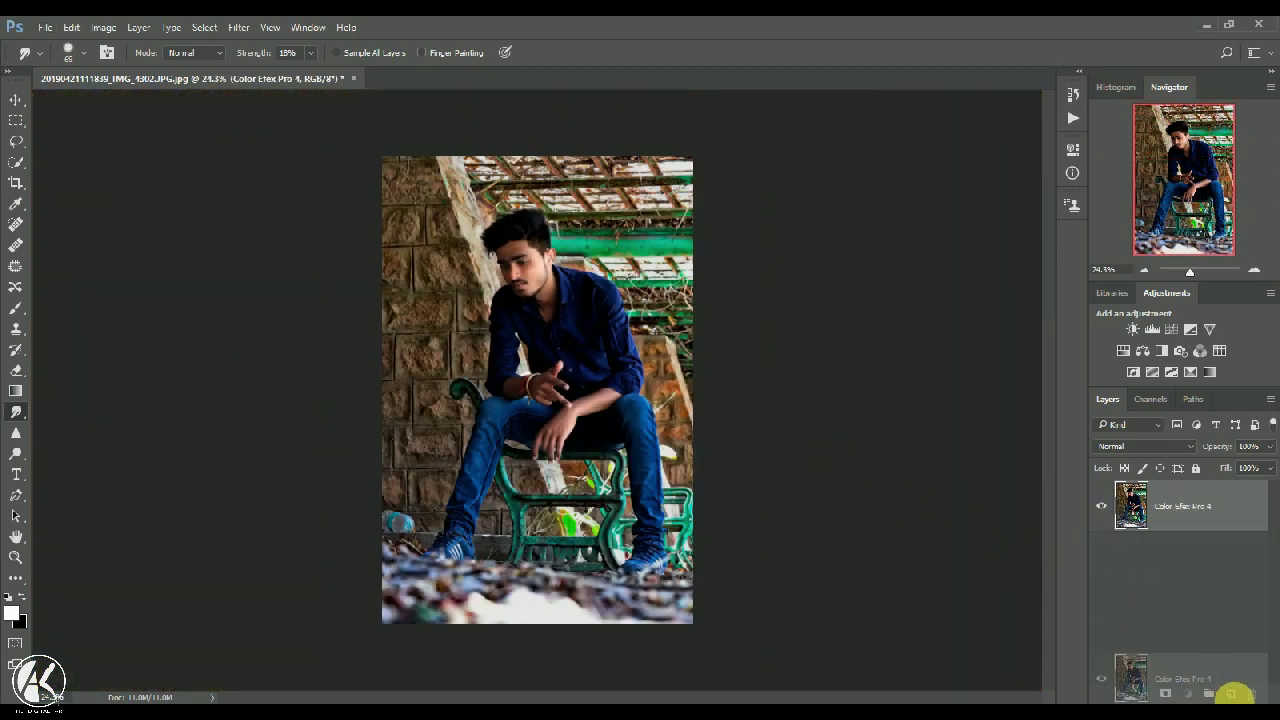
click(236, 28)
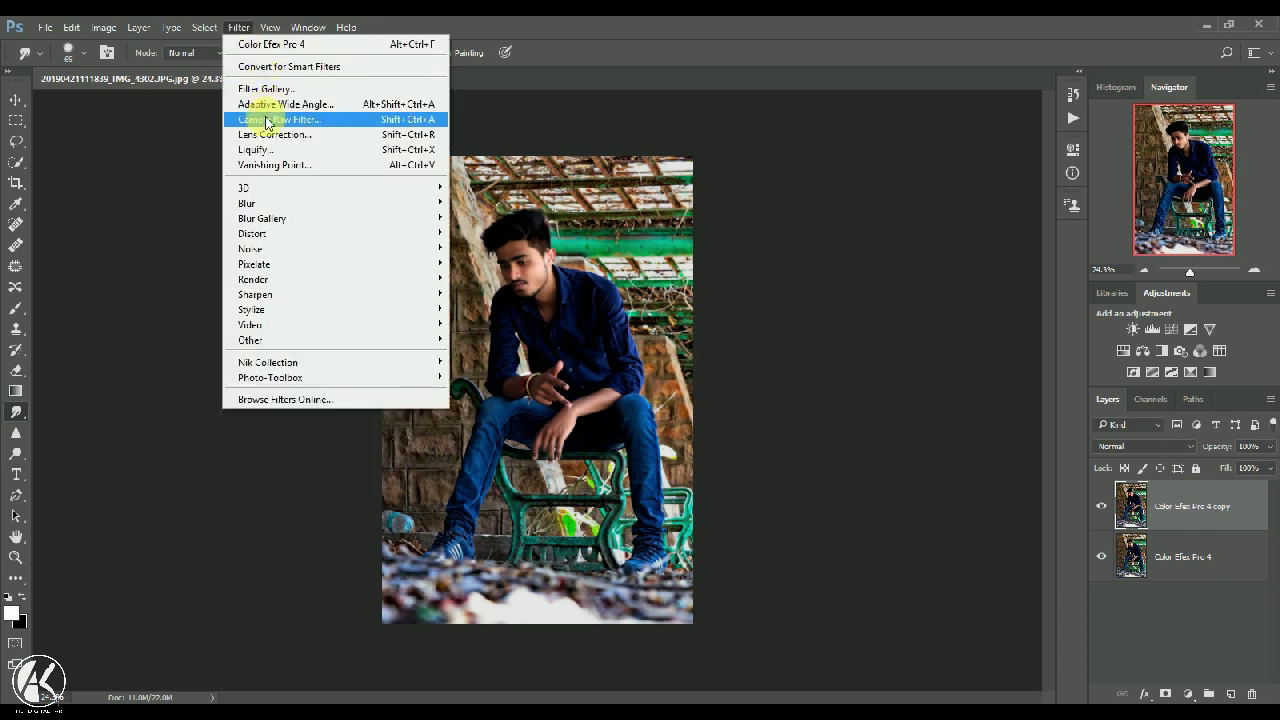
click(266, 120)
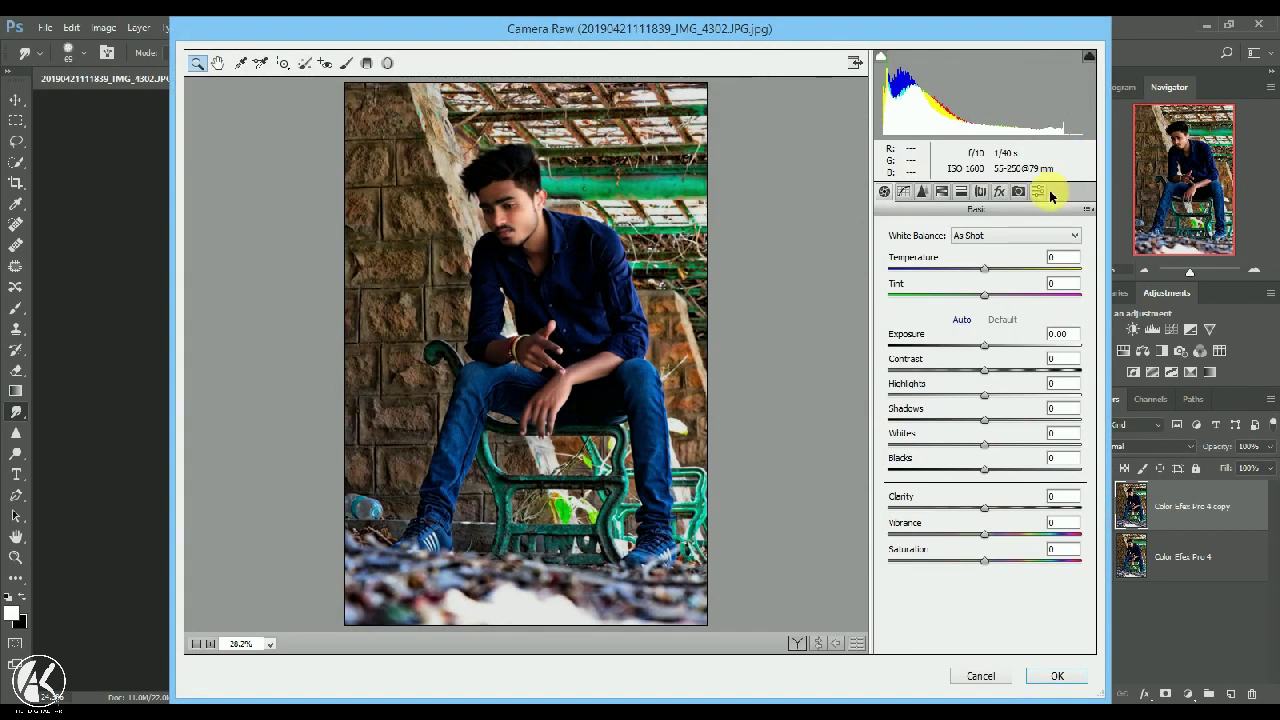
click(1040, 192)
click(925, 224)
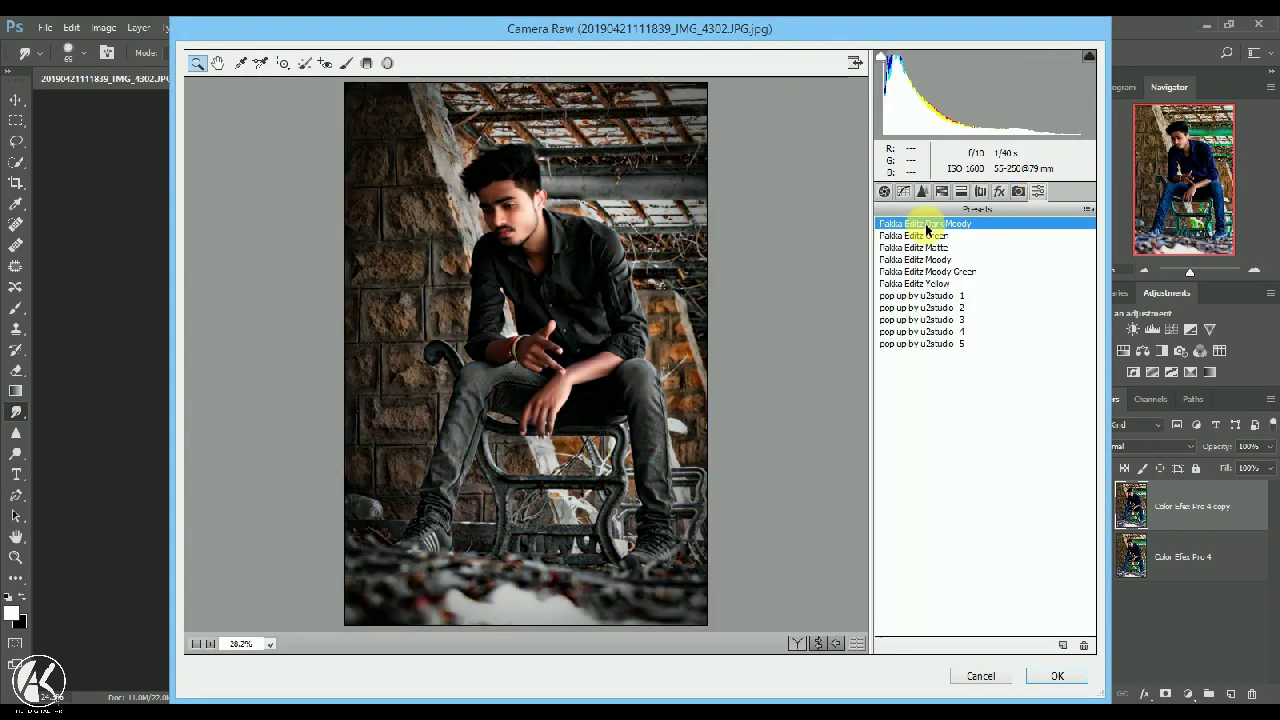
click(1057, 677)
Lower the opacity of the Color Efex Pro 4 copy layer to 49%.
drag(1050, 479, 1084, 473)
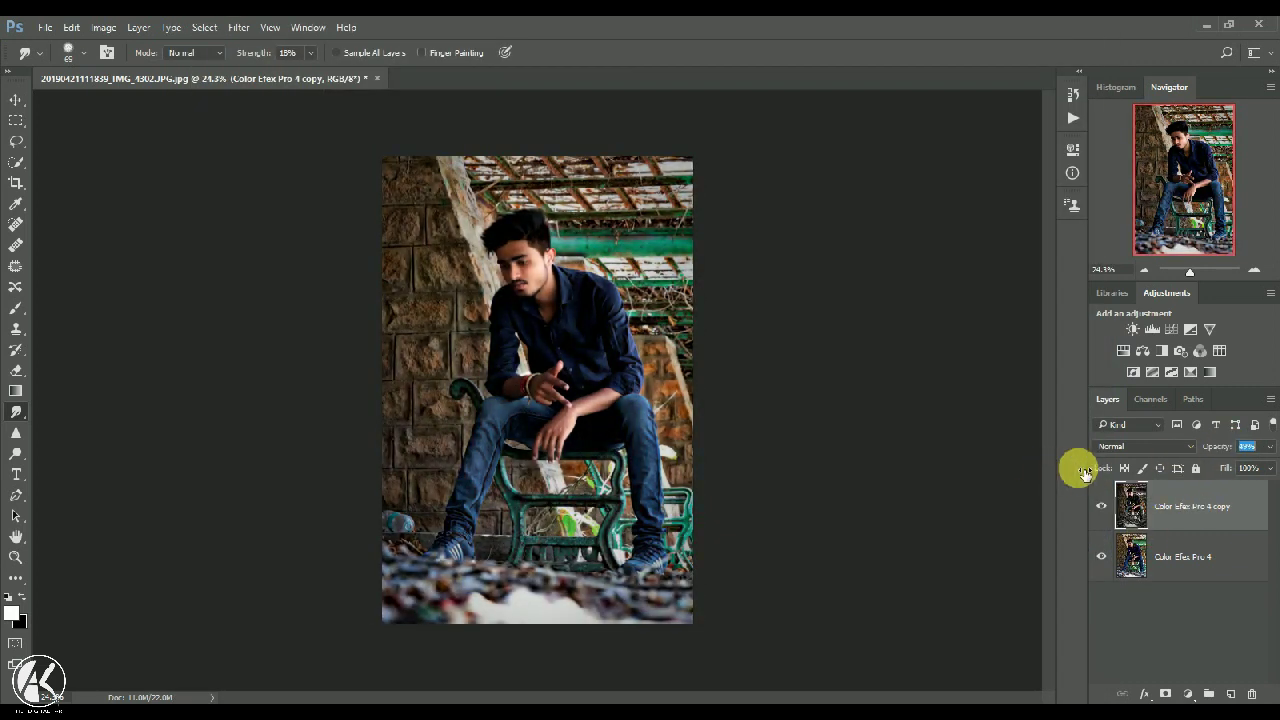
right_click(1172, 490)
click(895, 497)
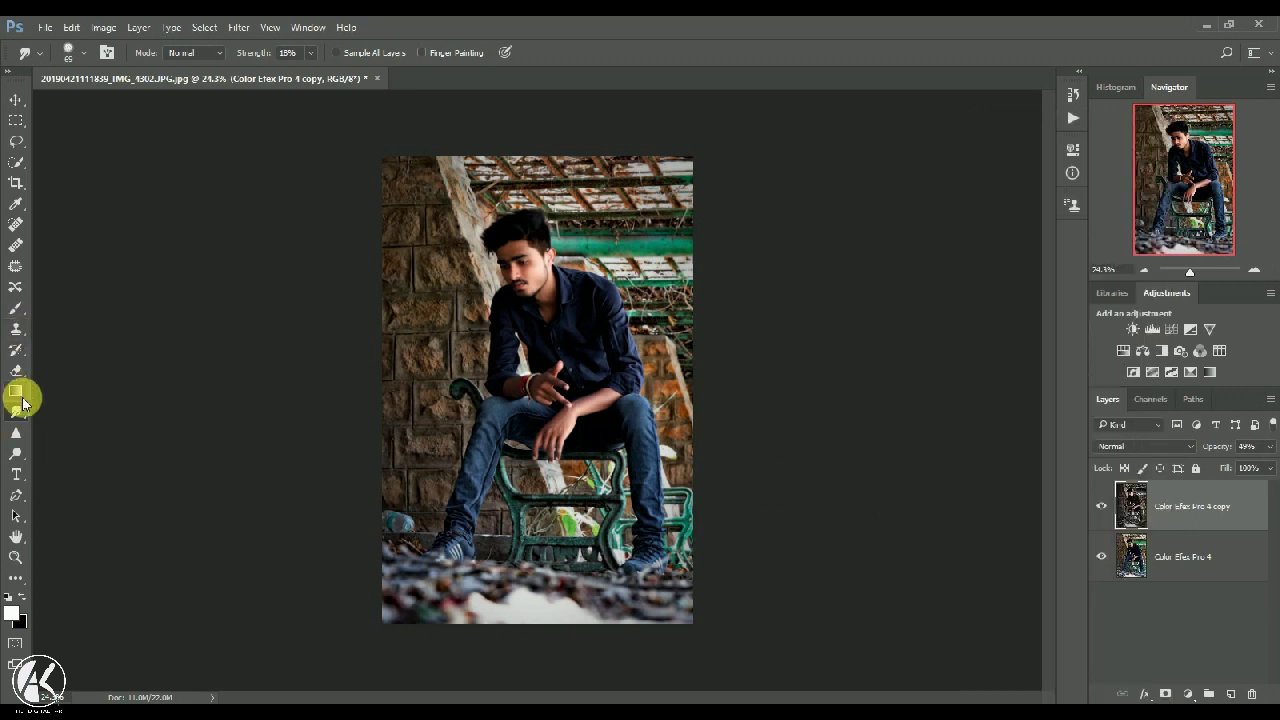
Erase the moody effect from the face on the copy layer with a soft Eraser brush.
click(16, 370)
right_click(515, 263)
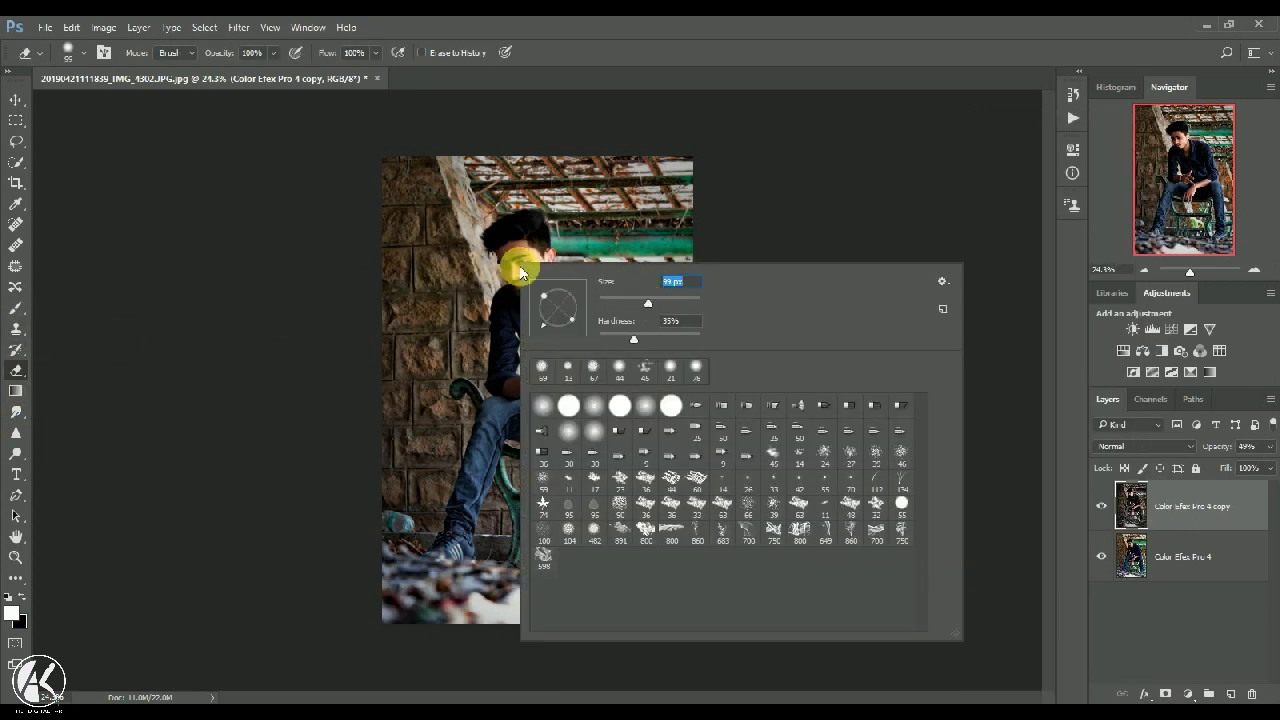
click(516, 265)
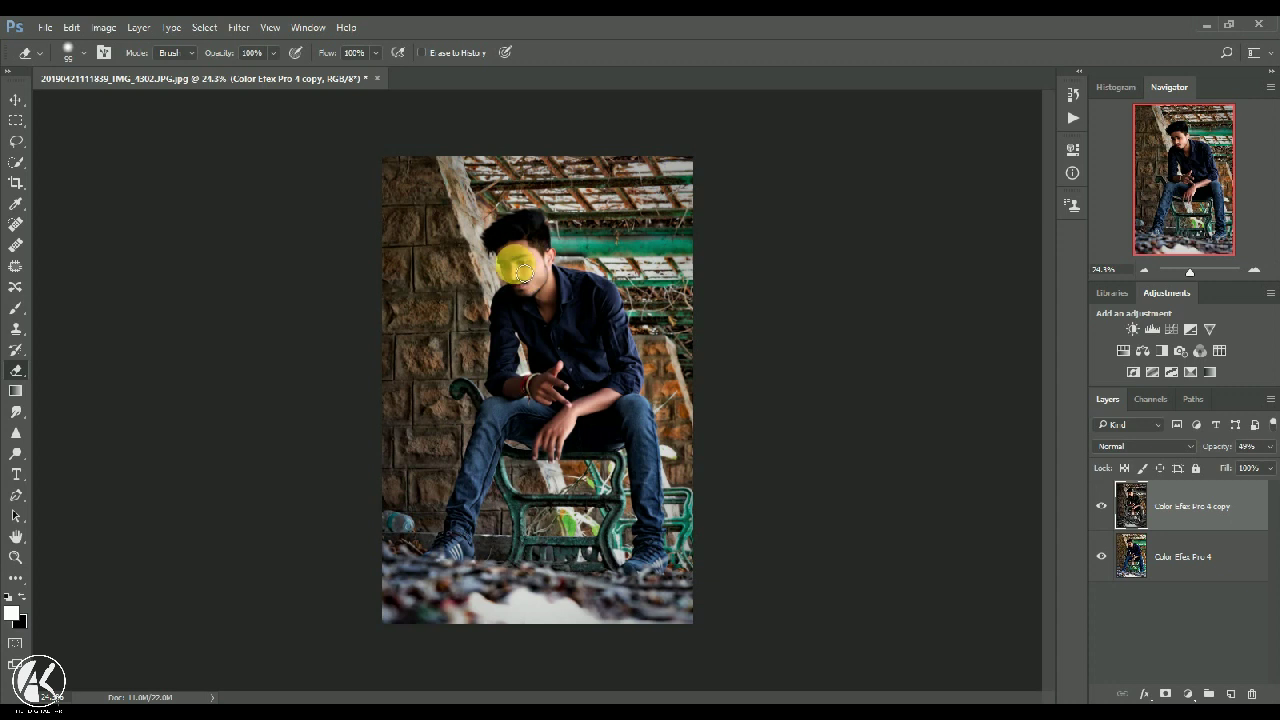
scroll(372, 308, up, 2)
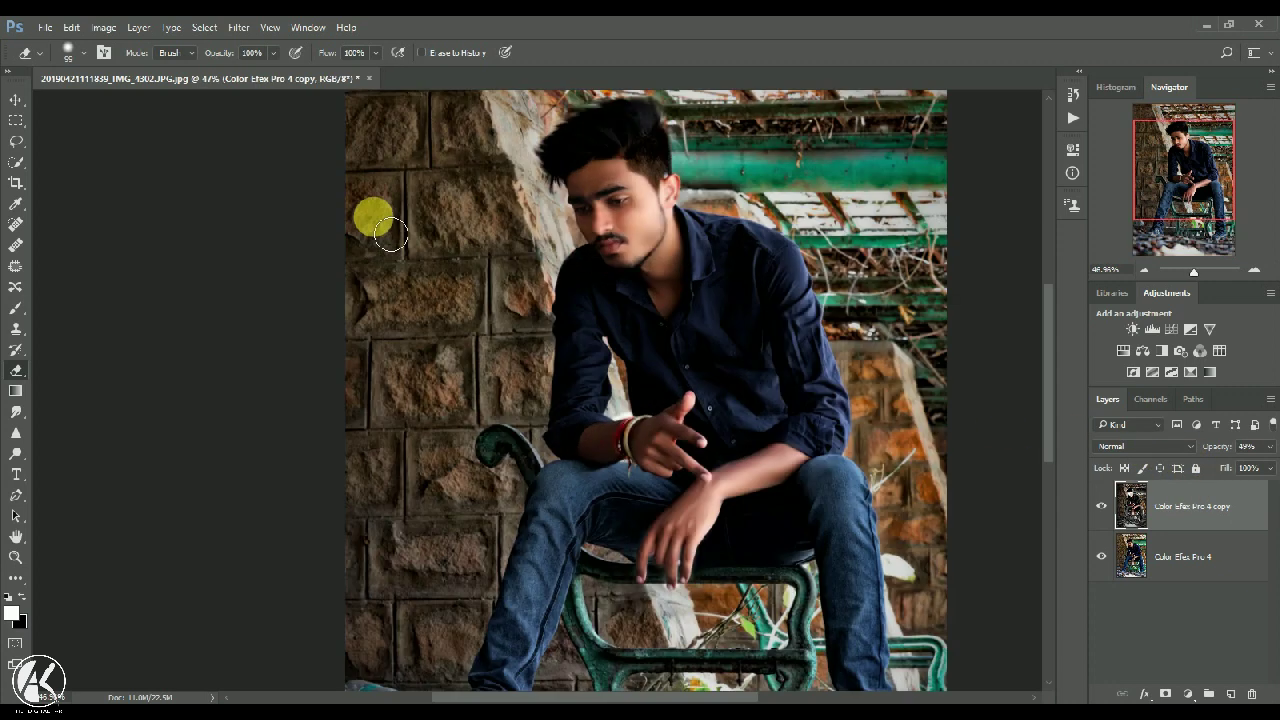
Merge the visible layers into one and duplicate the merged layer.
right_click(1192, 485)
click(1043, 580)
drag(1185, 506, 1231, 693)
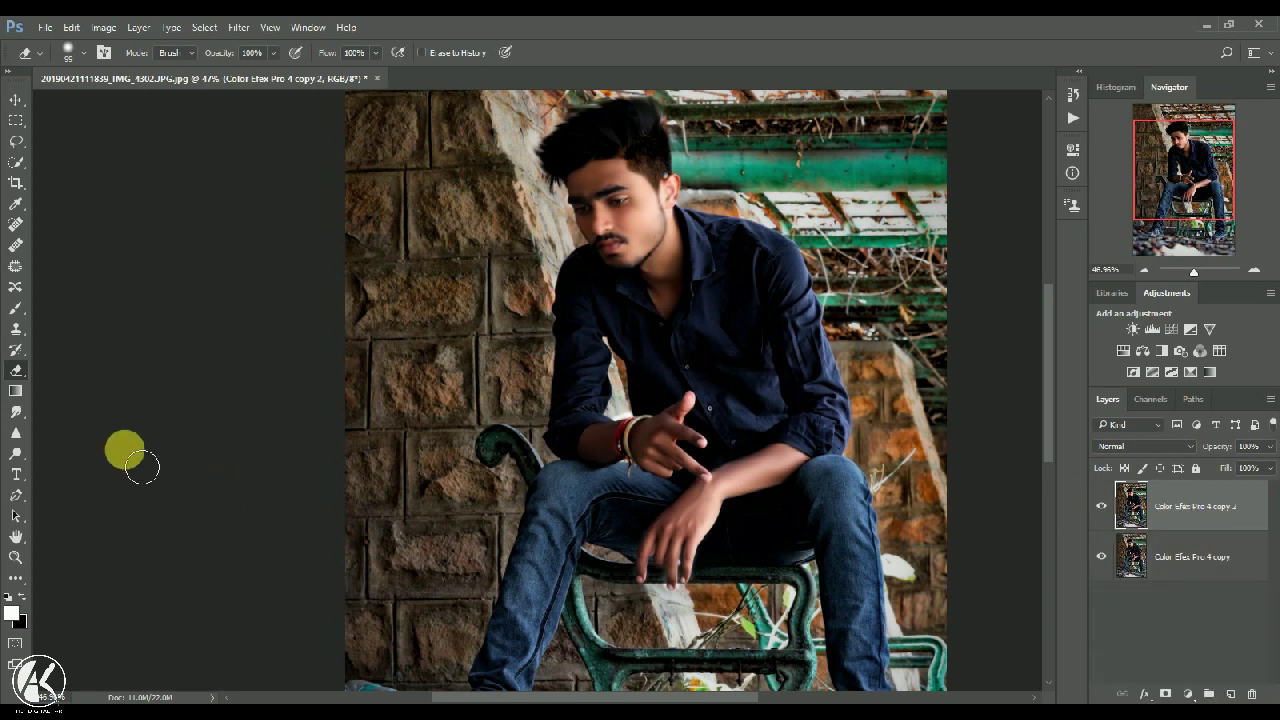
Soften the skin on the face and neck with the Blur tool at 50% strength.
click(16, 454)
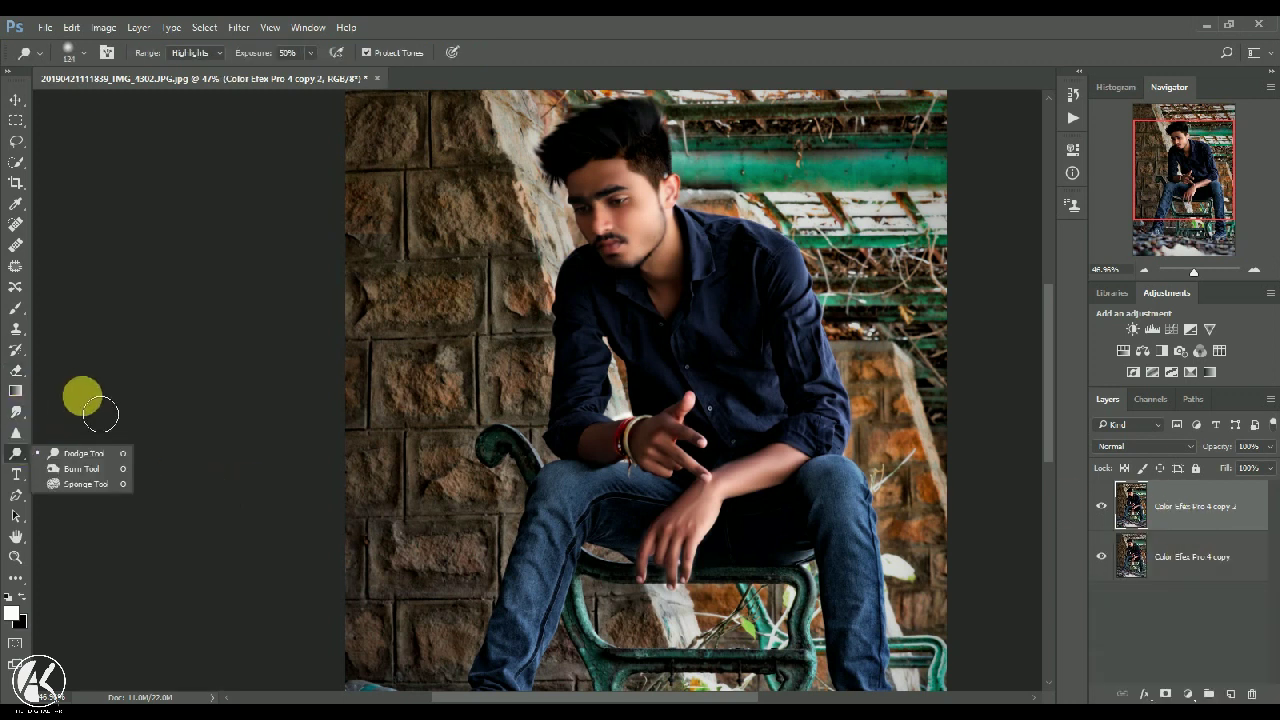
click(18, 313)
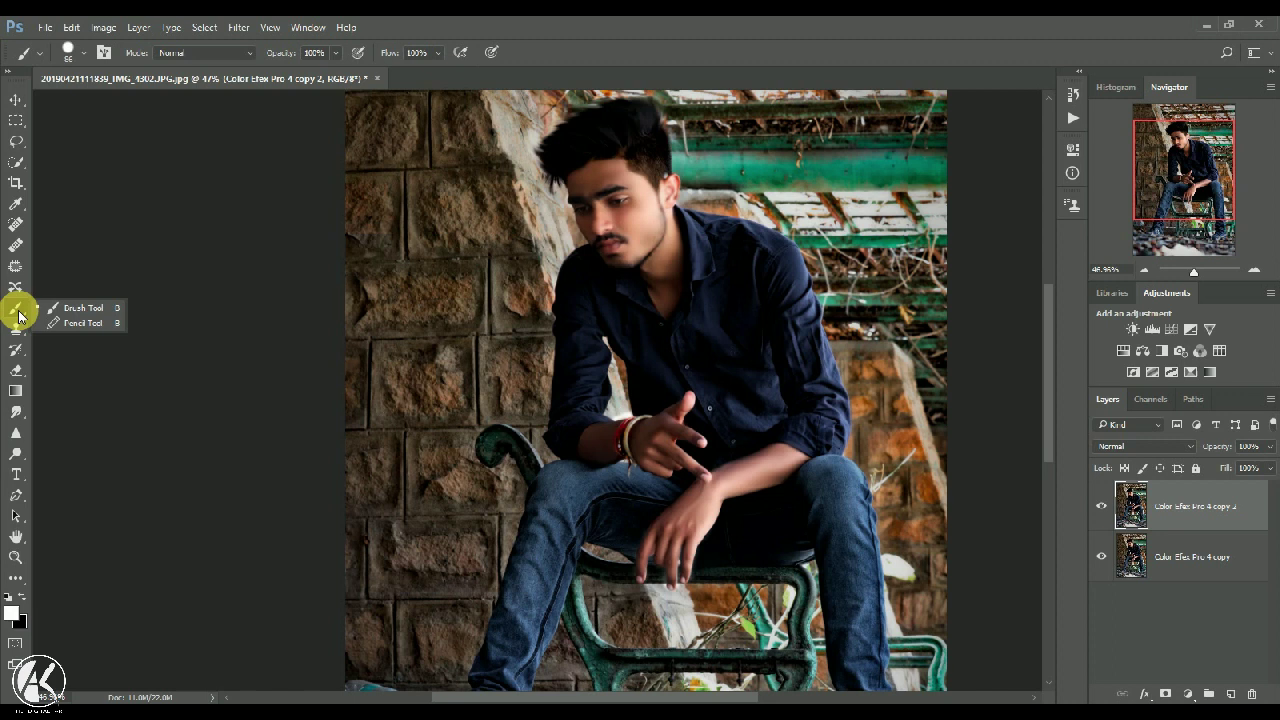
click(18, 418)
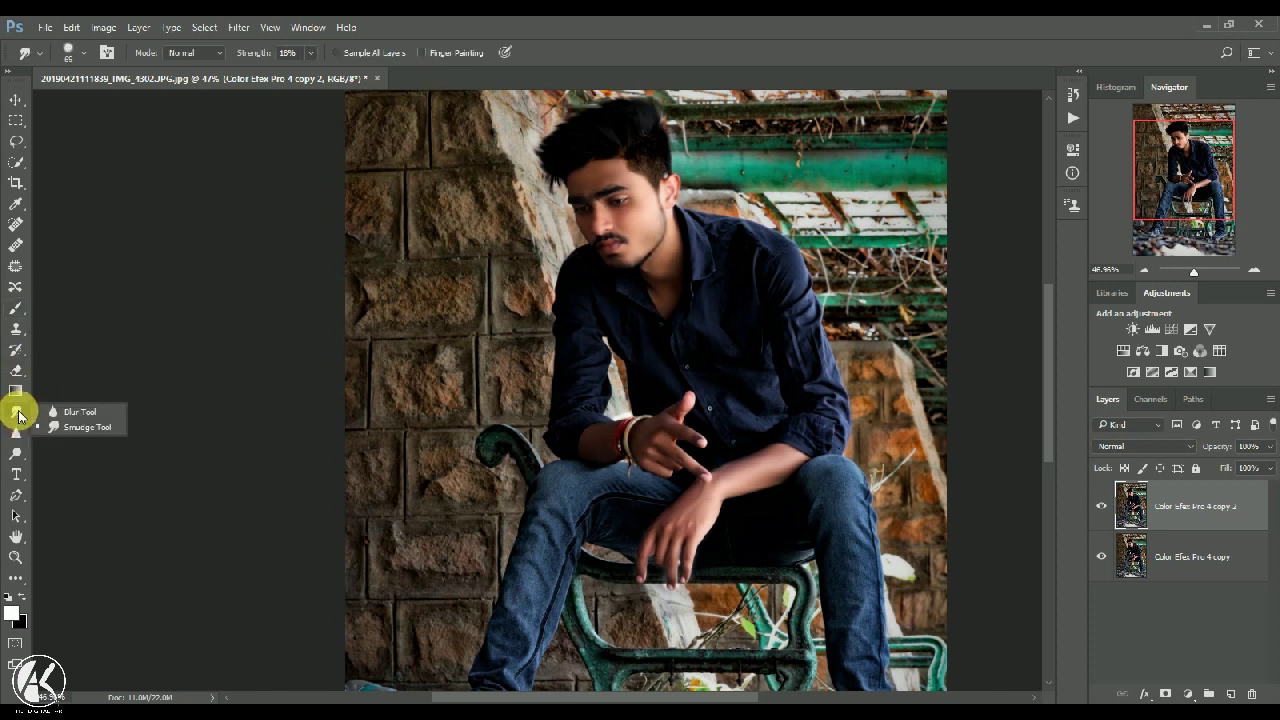
click(77, 408)
scroll(620, 190, up, 5)
mouse_move(883, 343)
mouse_down()
mouse_move(804, 311)
mouse_move(847, 363)
mouse_move(727, 334)
mouse_move(688, 362)
mouse_move(807, 155)
mouse_up()
mouse_move(981, 230)
mouse_down()
mouse_move(1028, 378)
mouse_move(996, 449)
mouse_move(976, 555)
mouse_move(1001, 600)
mouse_move(991, 655)
mouse_move(956, 563)
mouse_move(909, 491)
mouse_up()
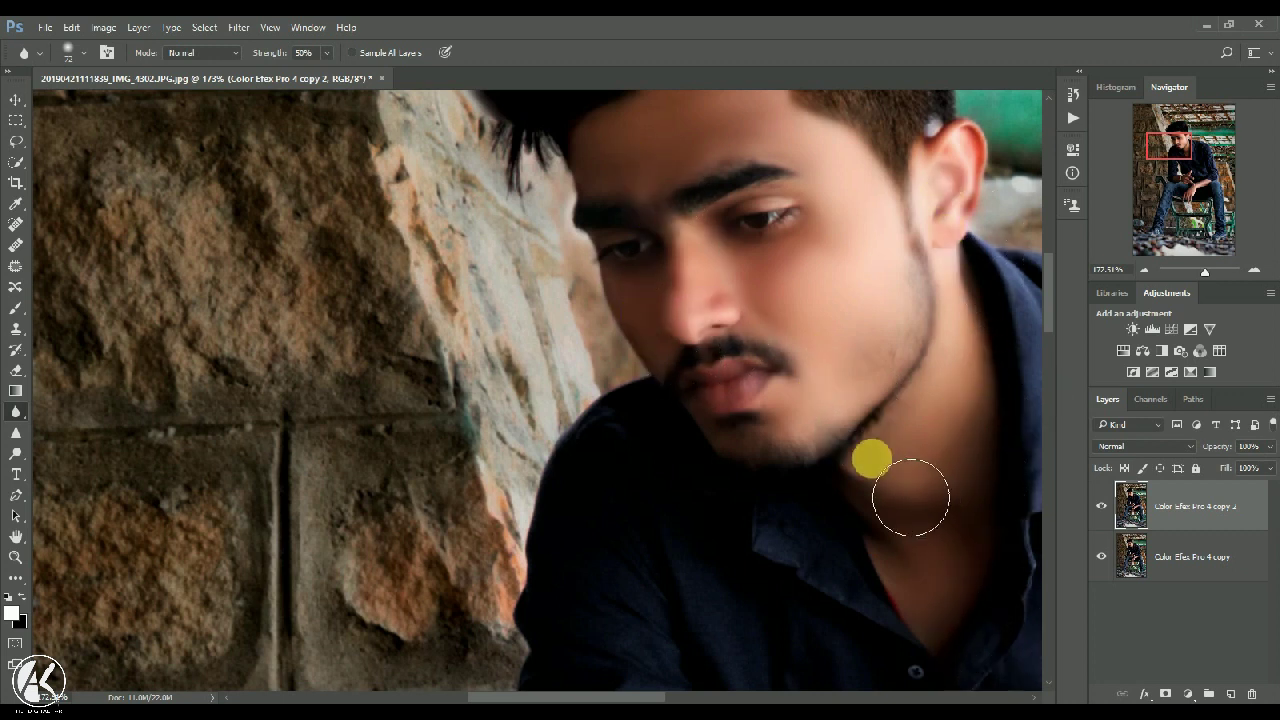
scroll(909, 491, up, 3)
scroll(790, 316, down, 8)
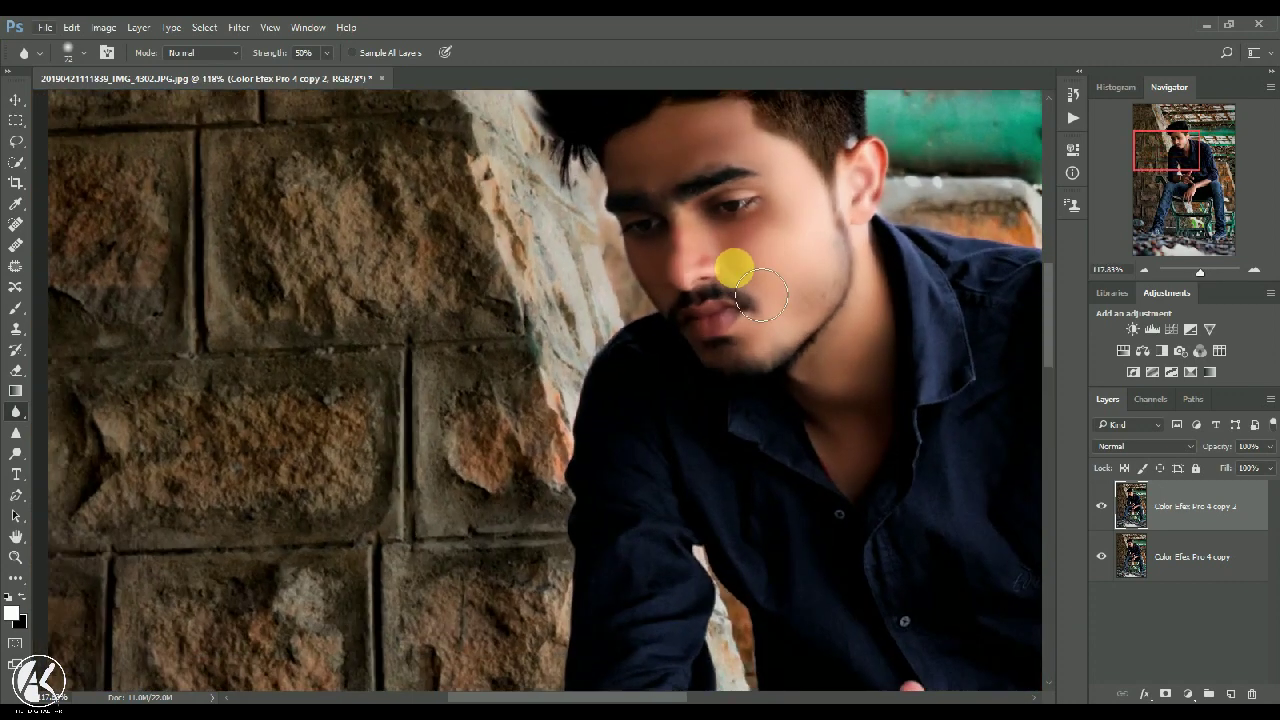
scroll(733, 268, down, 1)
scroll(528, 580, up, 5)
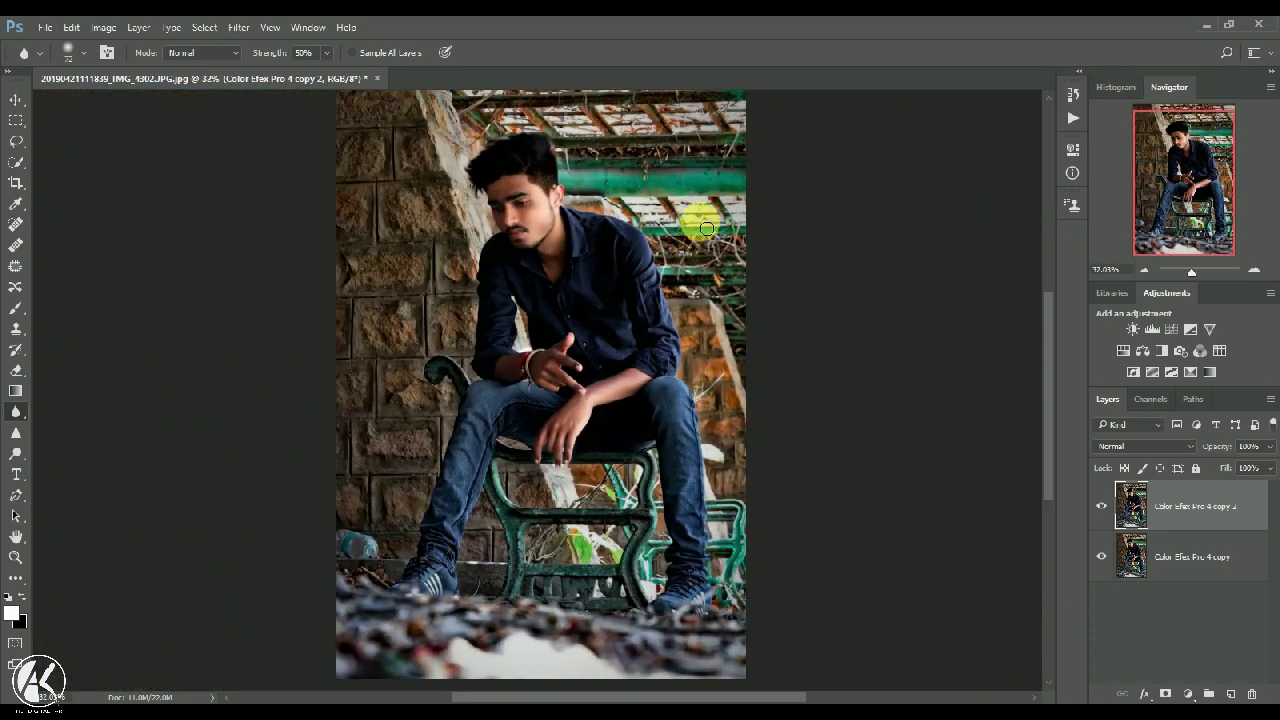
Blur the background around the subject with a 199 px Blur brush at 94% strength, erasing the blur over the shirt.
right_click(763, 251)
click(862, 261)
click(673, 211)
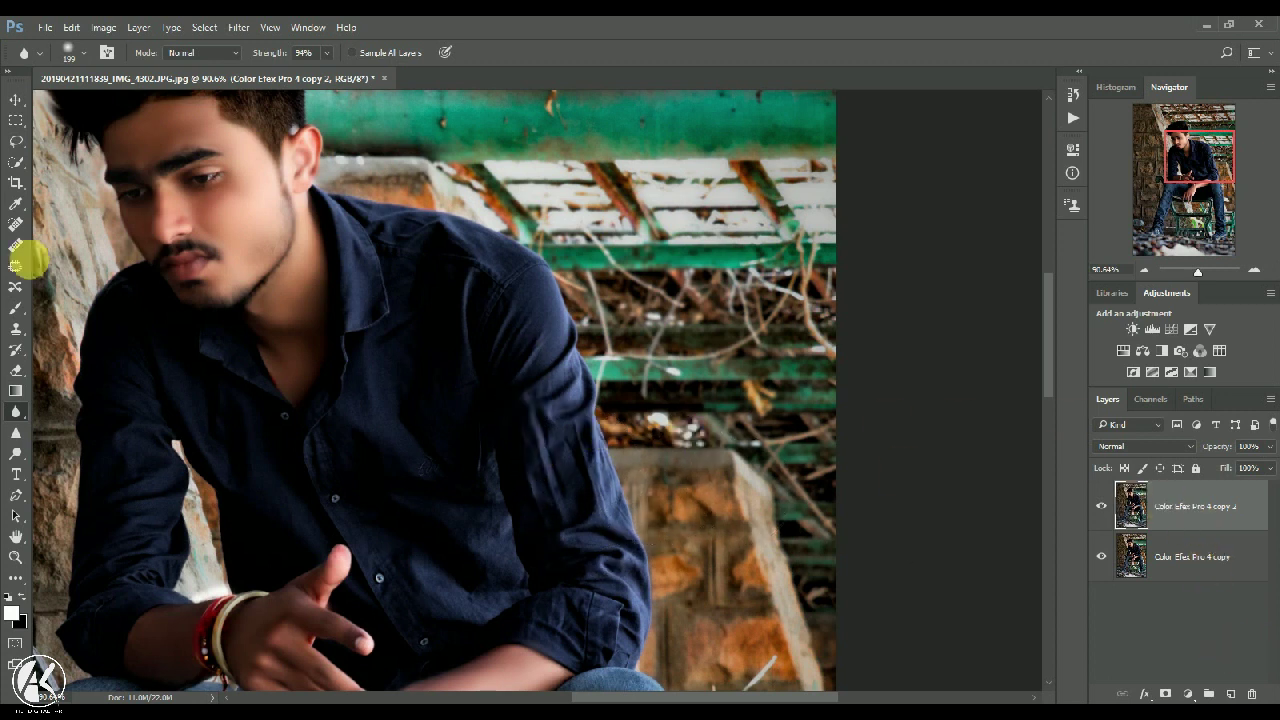
click(10, 376)
mouse_move(350, 205)
mouse_down()
mouse_move(336, 308)
mouse_move(301, 374)
mouse_up()
click(16, 409)
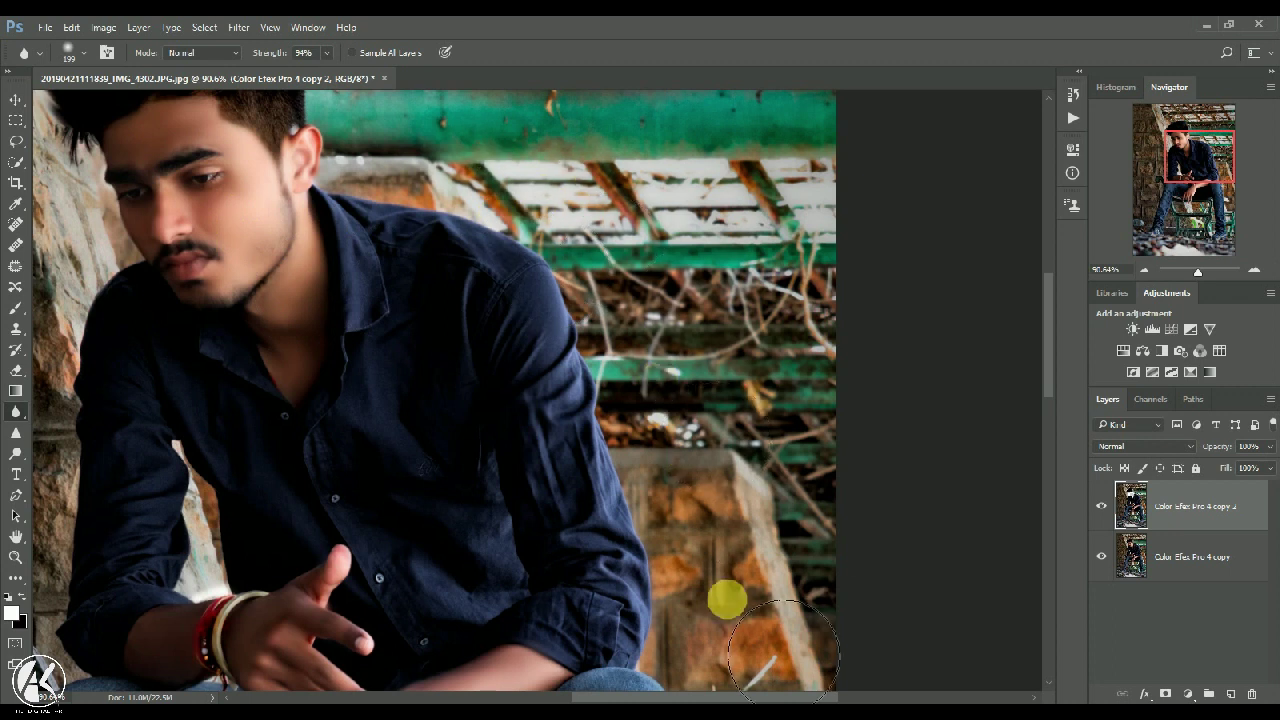
scroll(684, 360, down, 5)
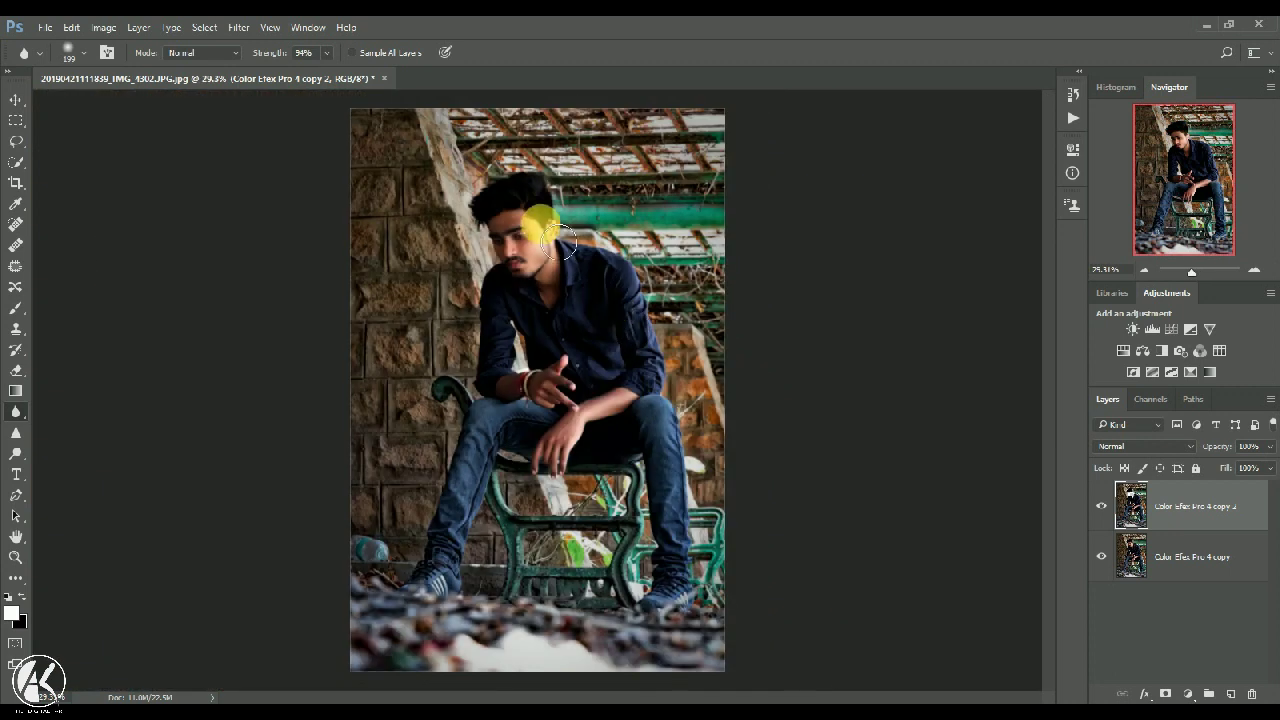
drag(562, 243, 533, 236)
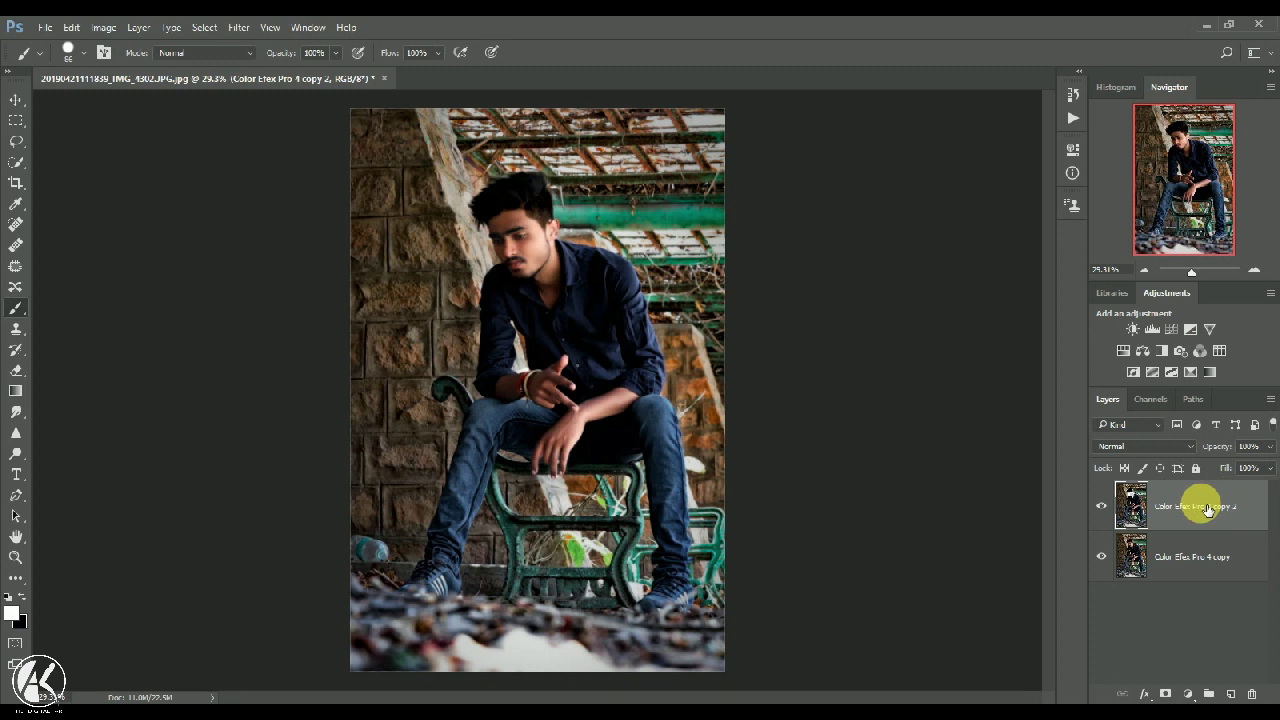
Merge the two Color Efex Pro 4 layers and duplicate the merged layer.
right_click(1207, 509)
key(Escape)
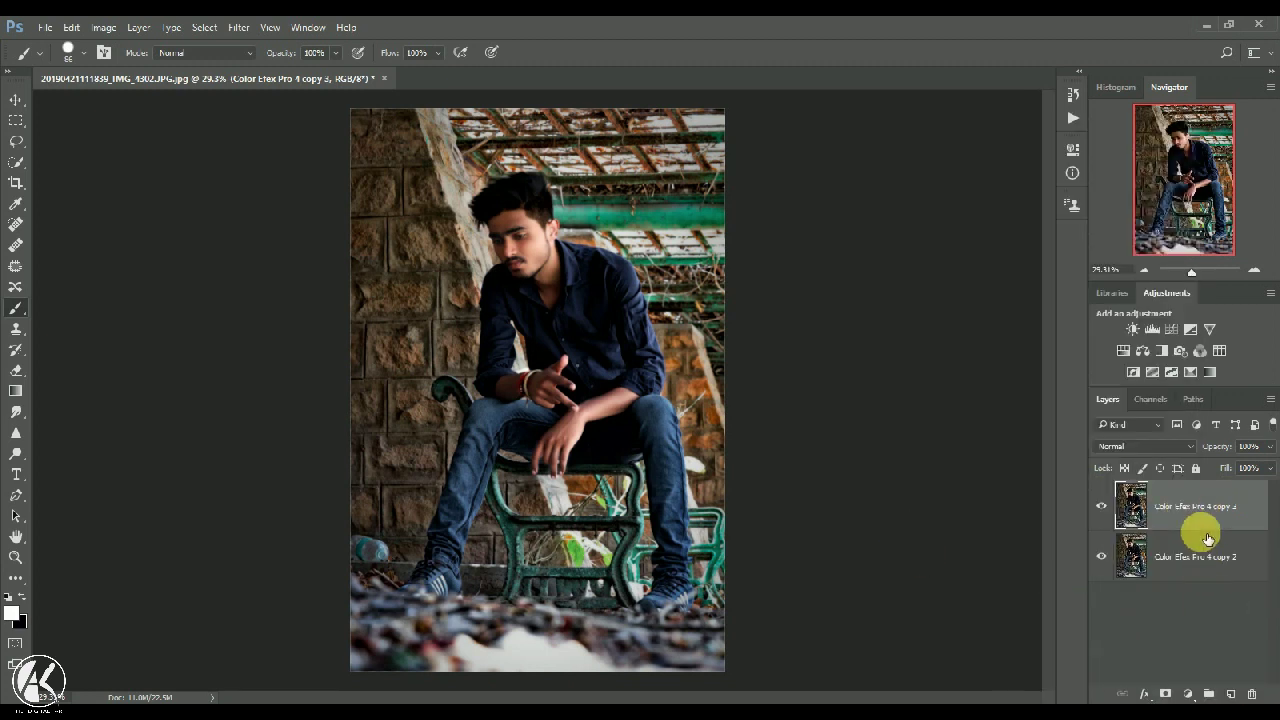
Add a Curves adjustment layer and brighten the image with a curve point at input 27, output 58.
click(1178, 326)
drag(930, 345, 920, 358)
drag(1030, 349, 1051, 366)
drag(948, 320, 938, 319)
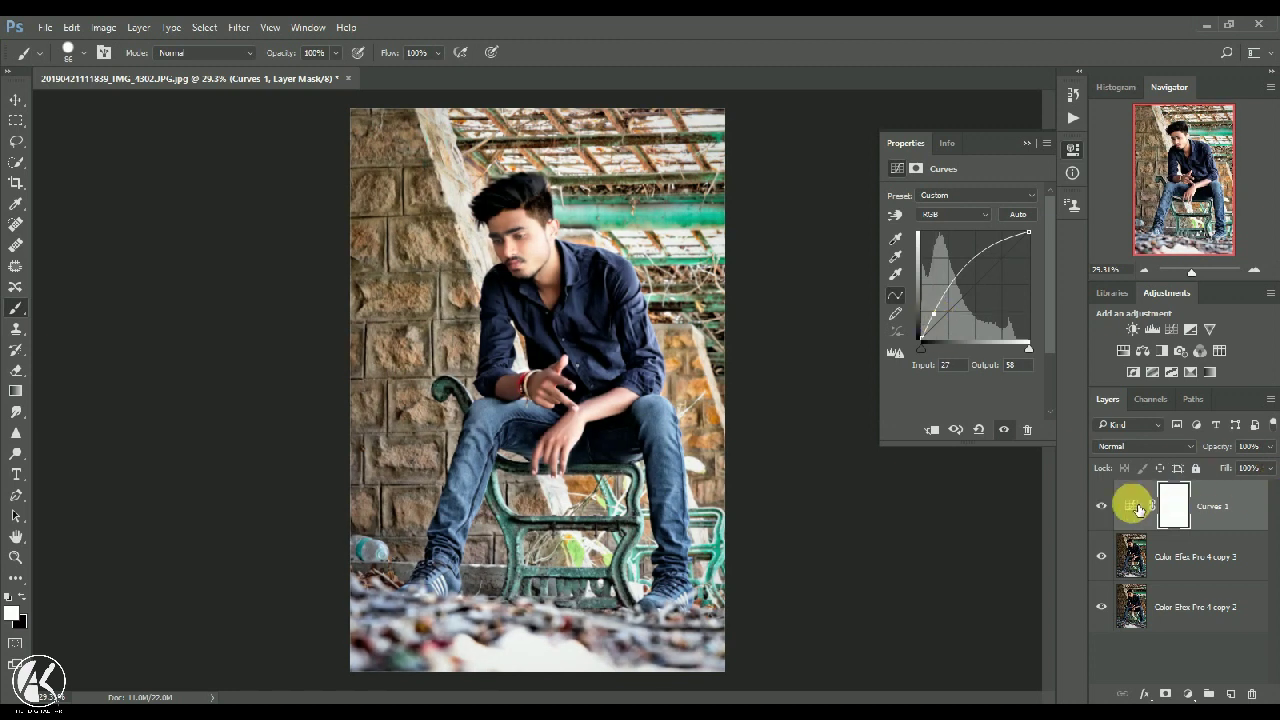
Clip the Curves adjustment to the Color Efex Pro 4 copy 3 layer and merge the two.
click(936, 434)
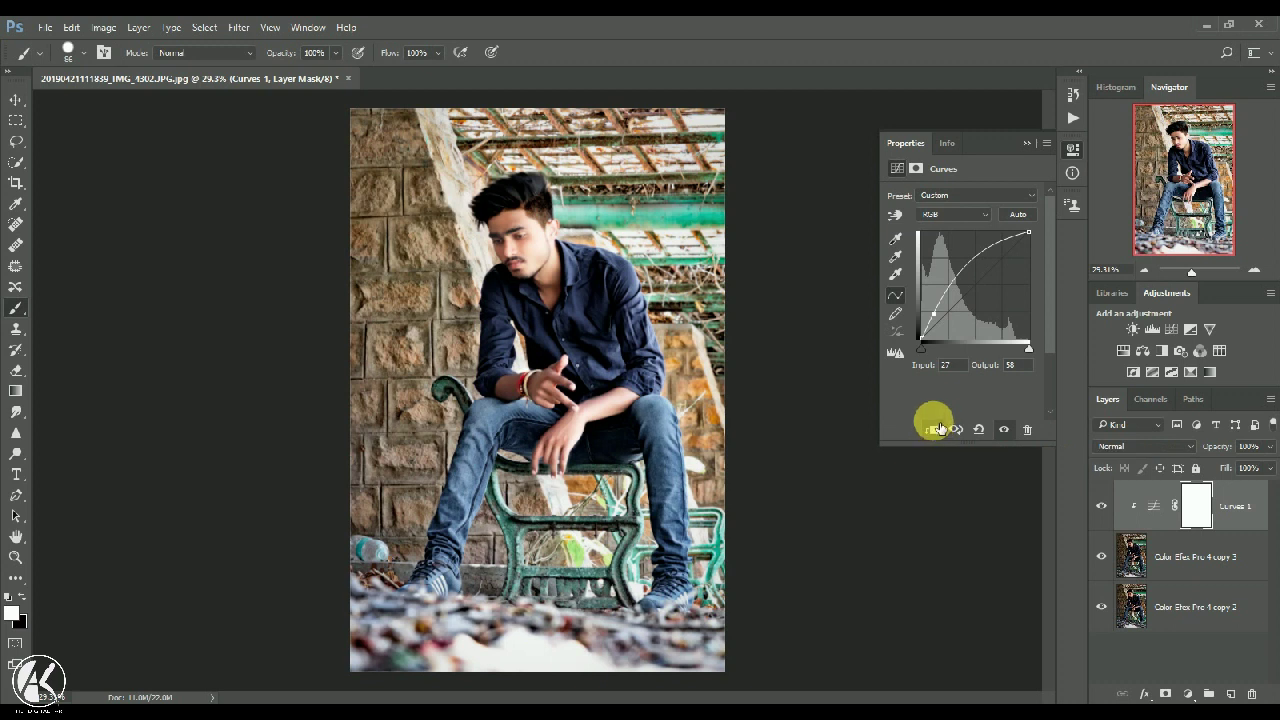
click(1025, 143)
click(1101, 557)
click(1101, 557)
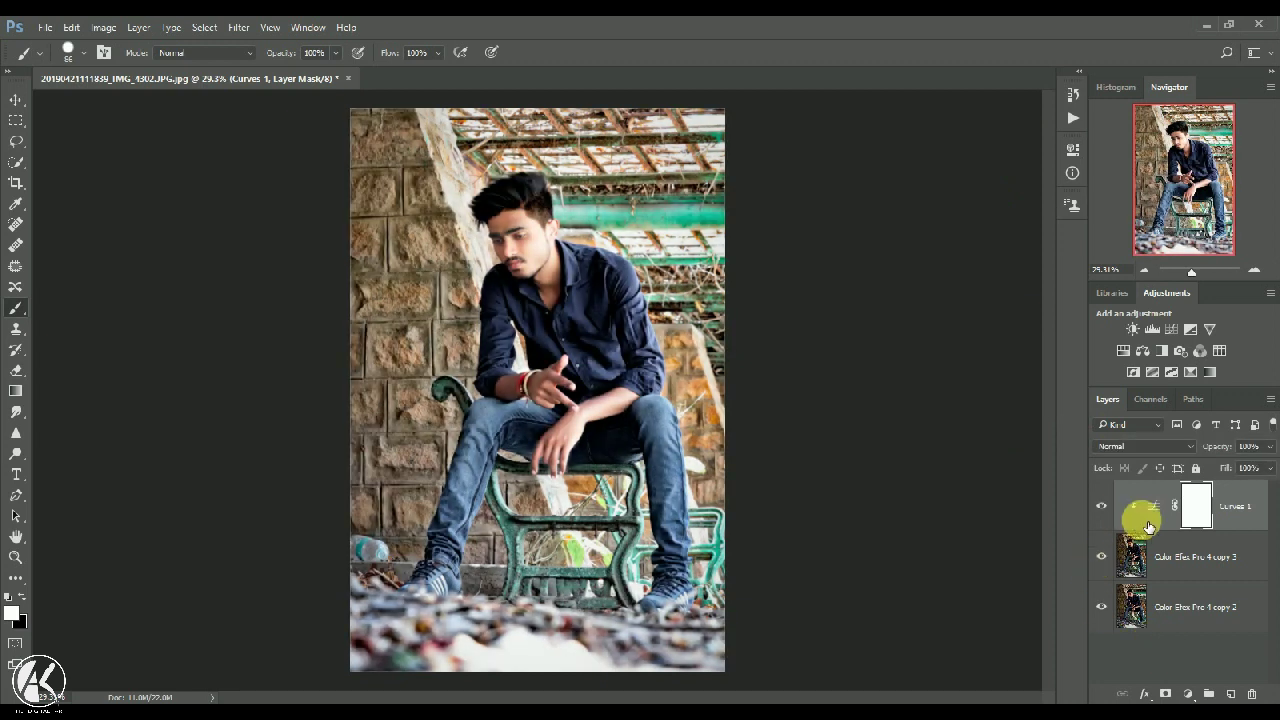
right_click(1197, 552)
click(1088, 565)
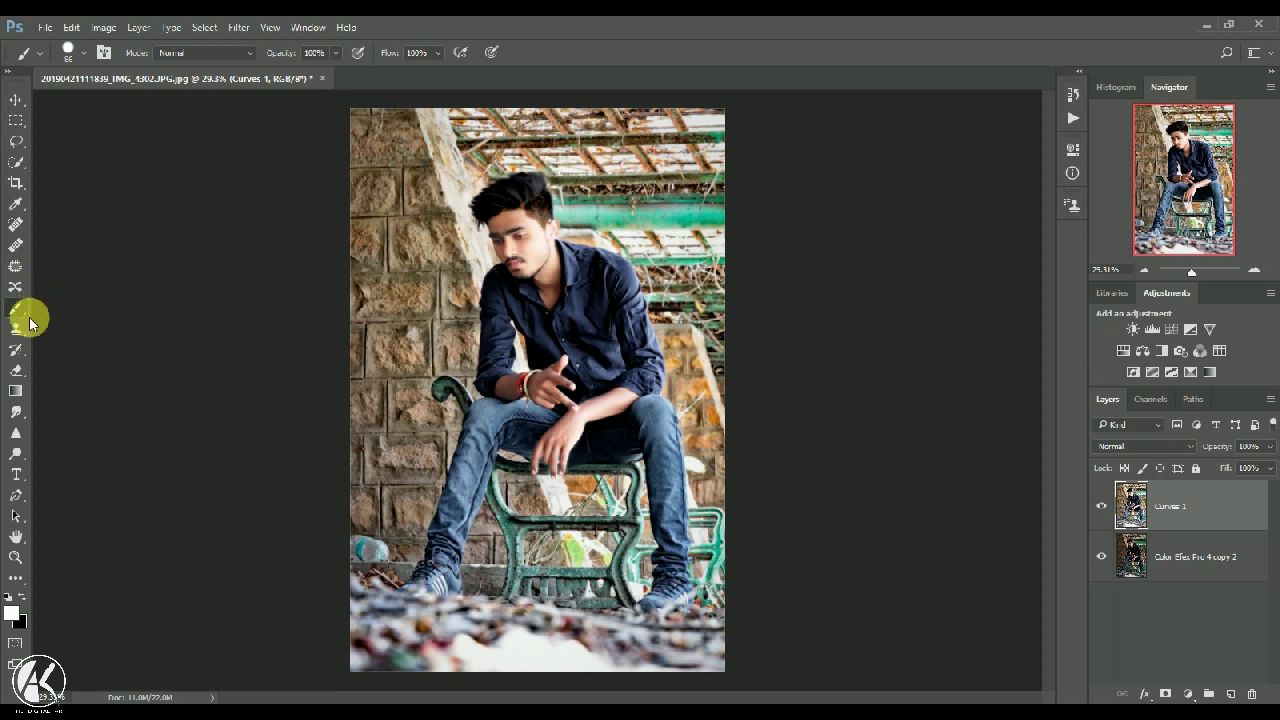
Erase the brightening from the surrounding background and legs on the Curves 1 layer with a 1457 px Eraser brush.
click(15, 371)
right_click(634, 277)
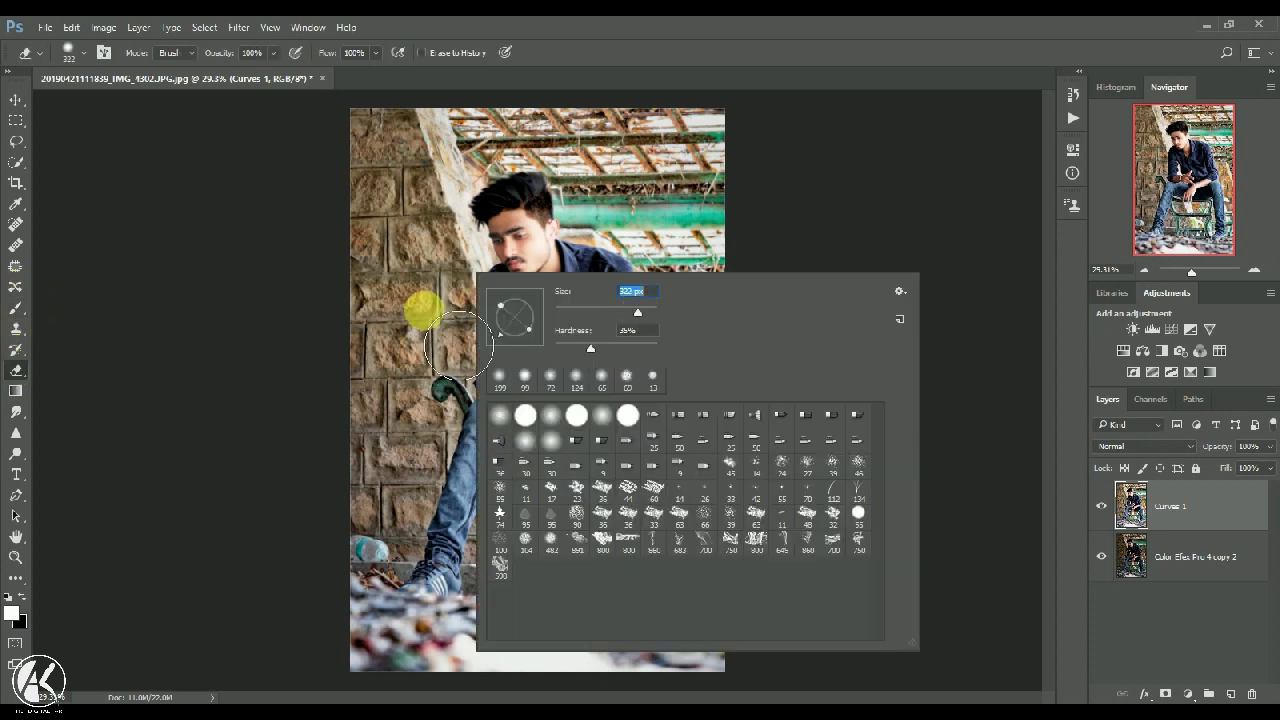
click(351, 363)
mouse_move(351, 363)
mouse_down()
mouse_move(634, 506)
mouse_move(760, 355)
mouse_up()
right_click(814, 300)
right_click(620, 347)
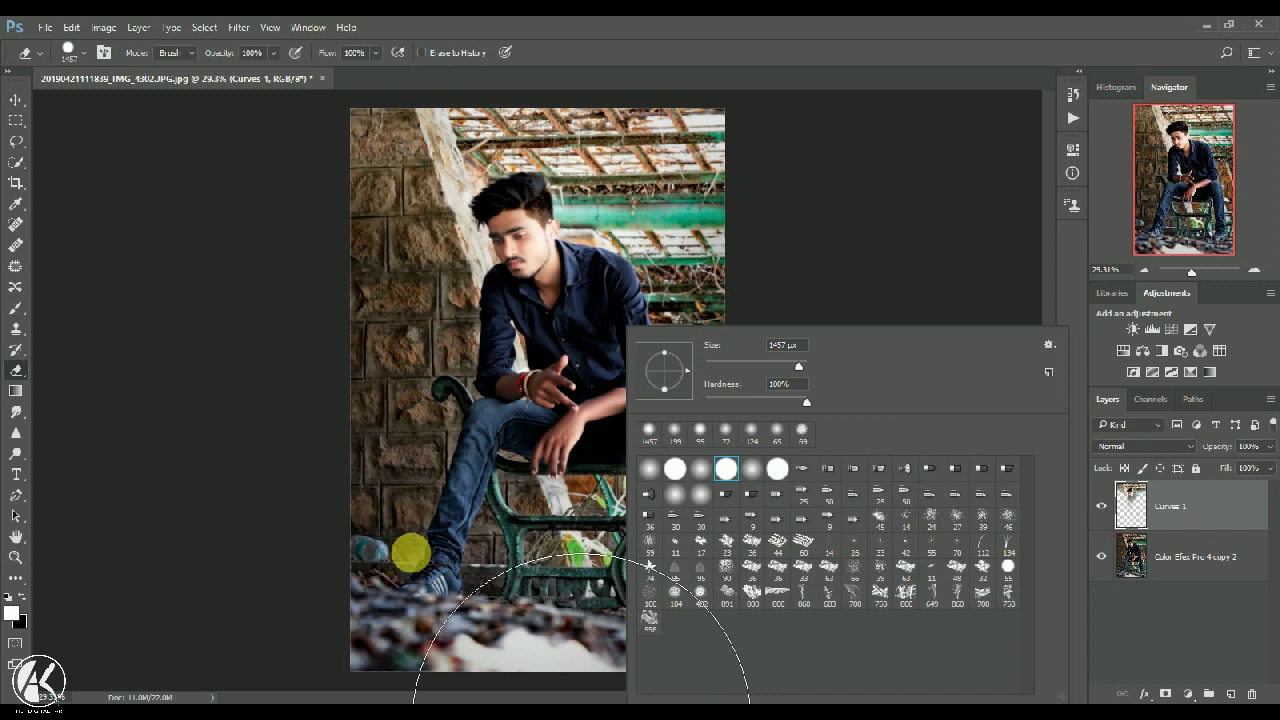
click(652, 432)
mouse_move(533, 523)
mouse_down()
mouse_move(677, 646)
mouse_move(883, 394)
mouse_move(857, 297)
mouse_move(669, 177)
mouse_move(517, 204)
mouse_move(495, 355)
mouse_move(497, 590)
mouse_move(587, 718)
mouse_move(657, 543)
mouse_move(886, 349)
mouse_move(857, 257)
mouse_up()
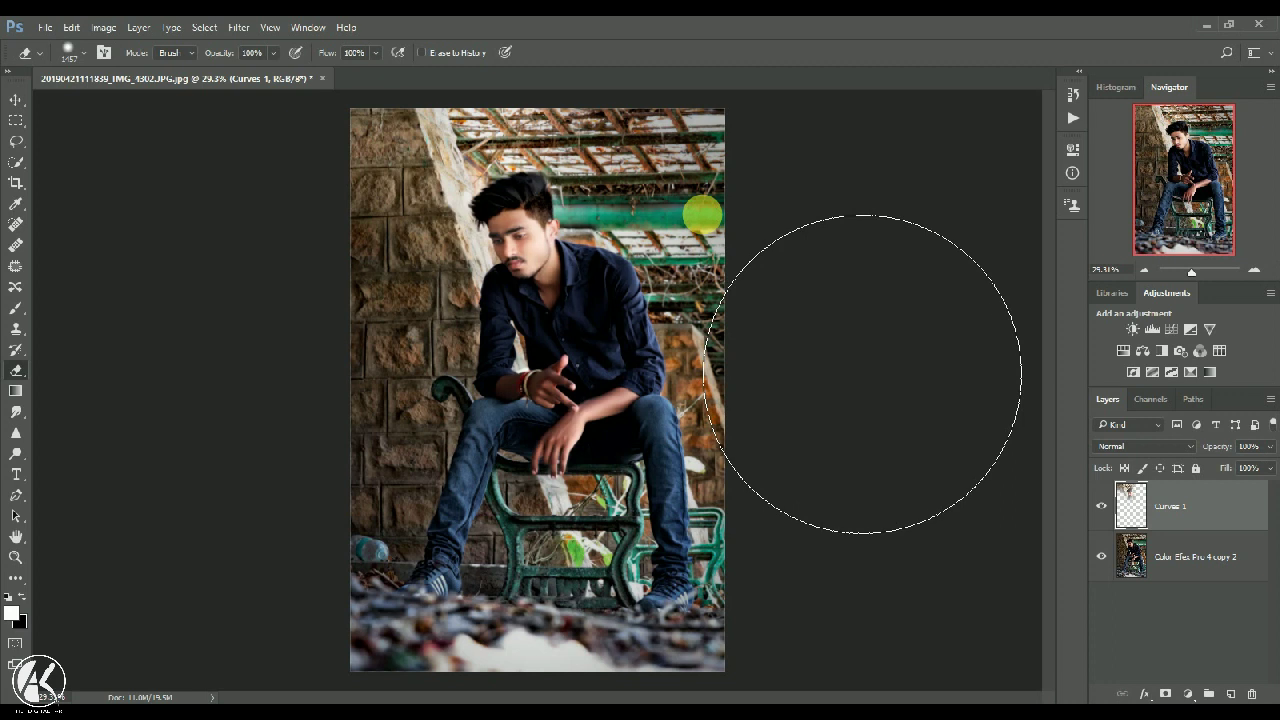
Erase leftover brightening close around the face on the Curves 1 layer with smaller Eraser brushes between 105 and 354 px.
right_click(685, 213)
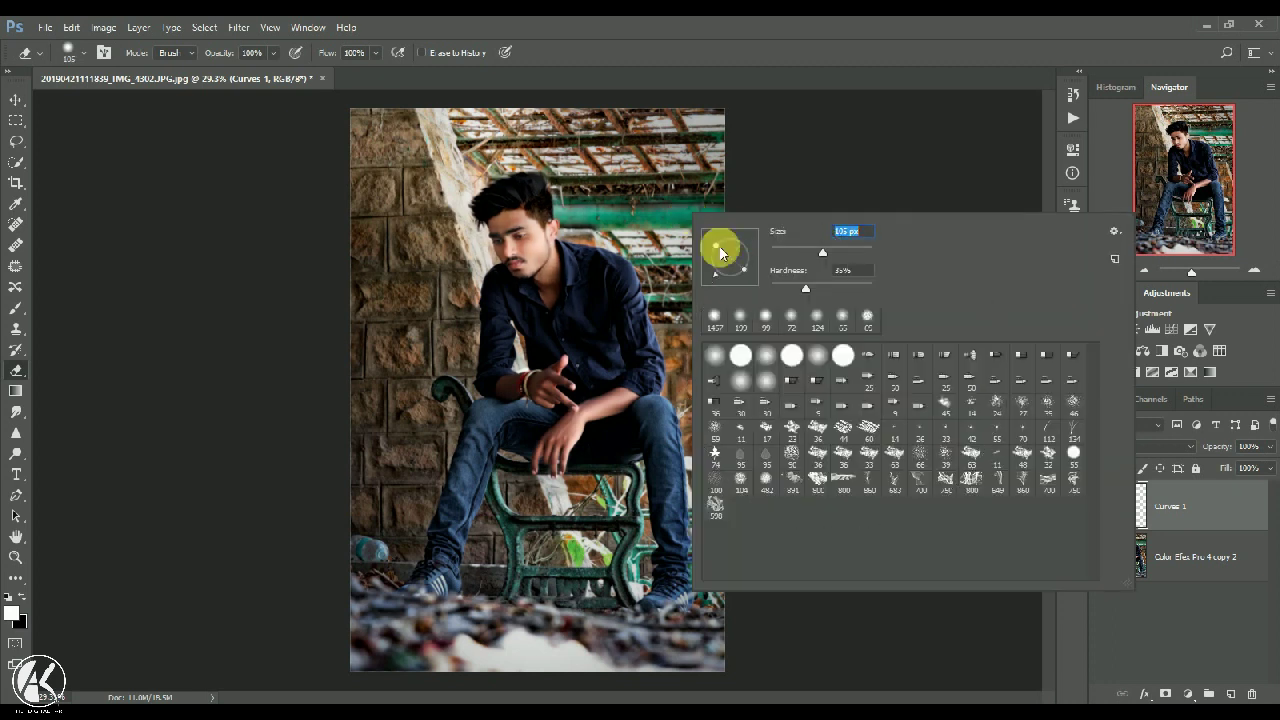
key(Return)
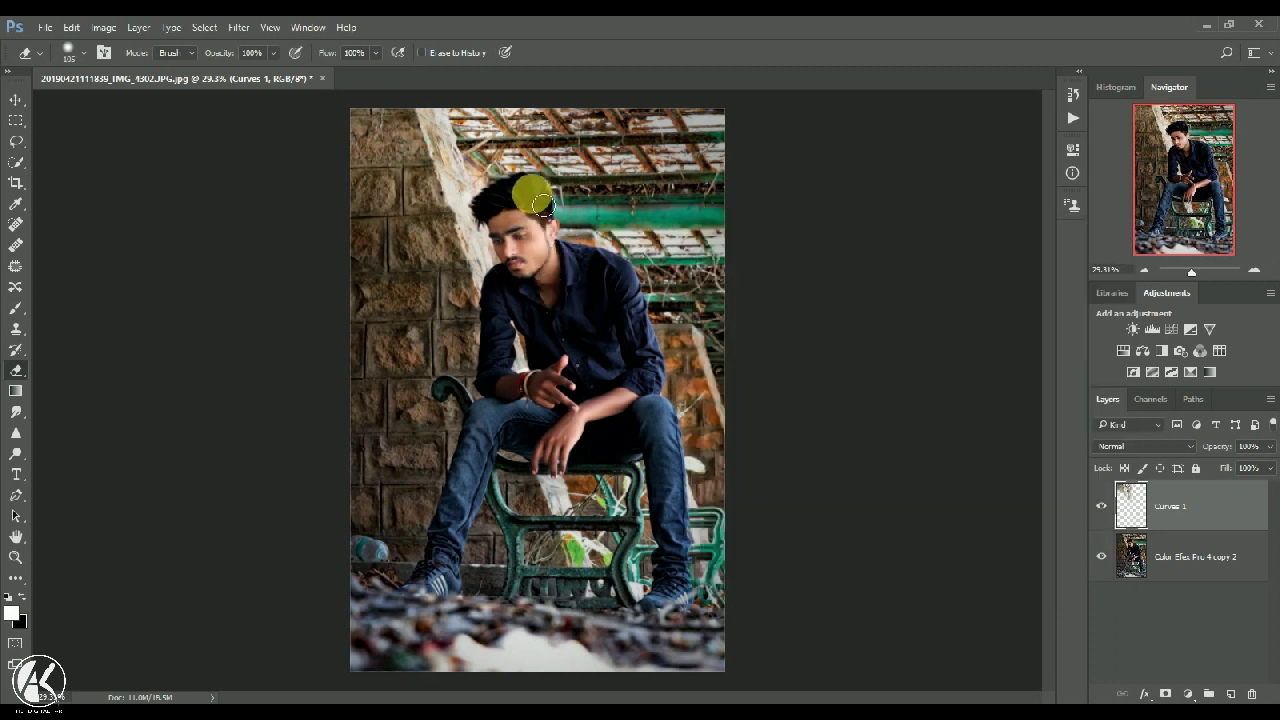
right_click(519, 205)
drag(603, 238, 595, 240)
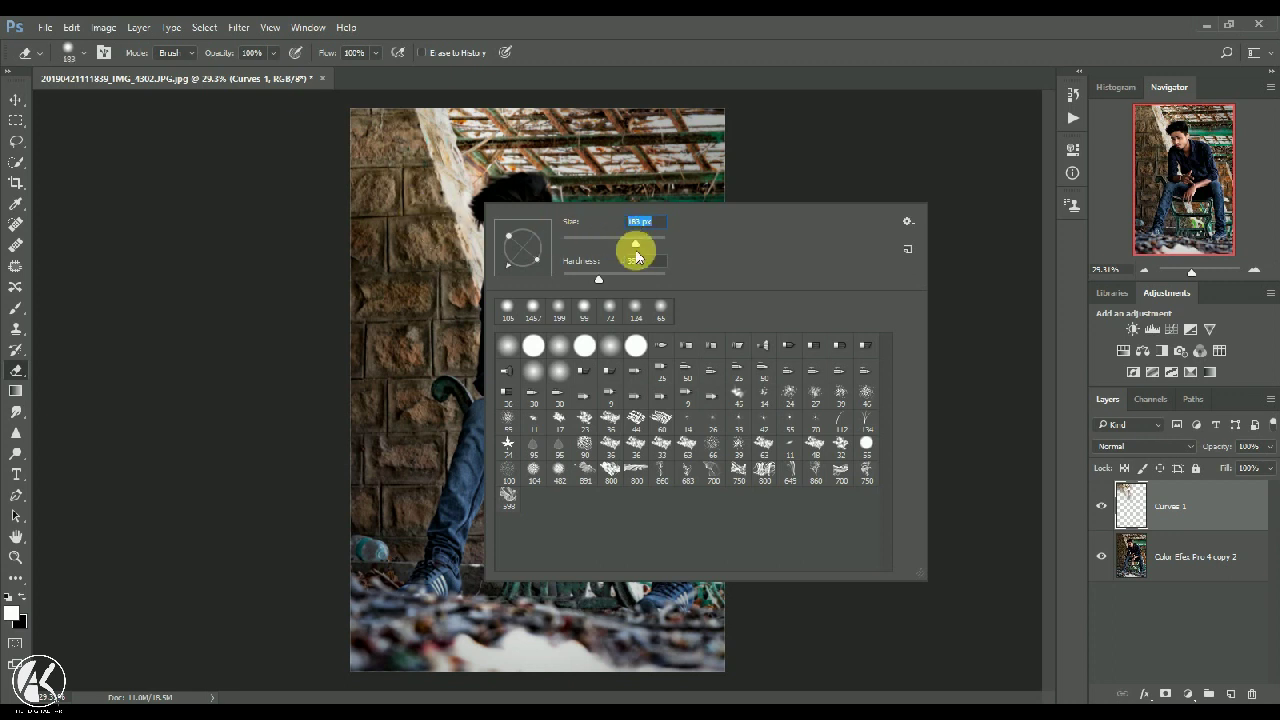
key(Return)
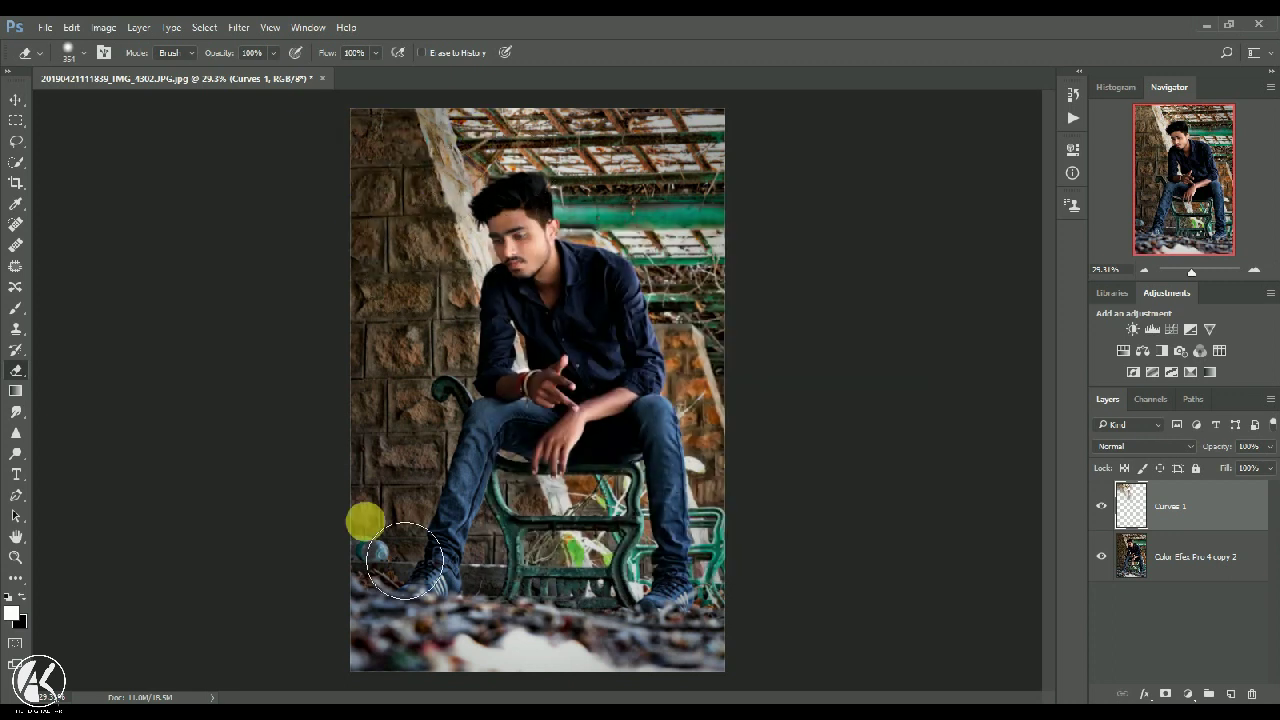
right_click(382, 570)
click(526, 470)
drag(549, 366, 543, 366)
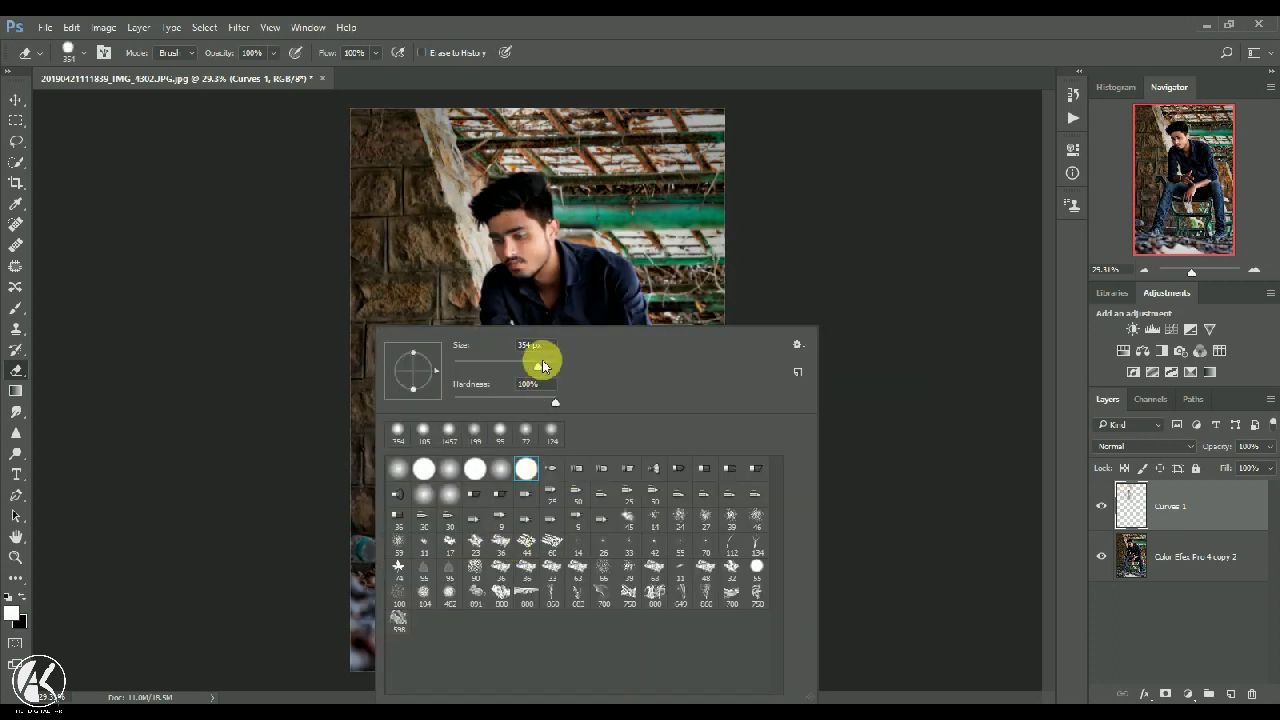
key(Return)
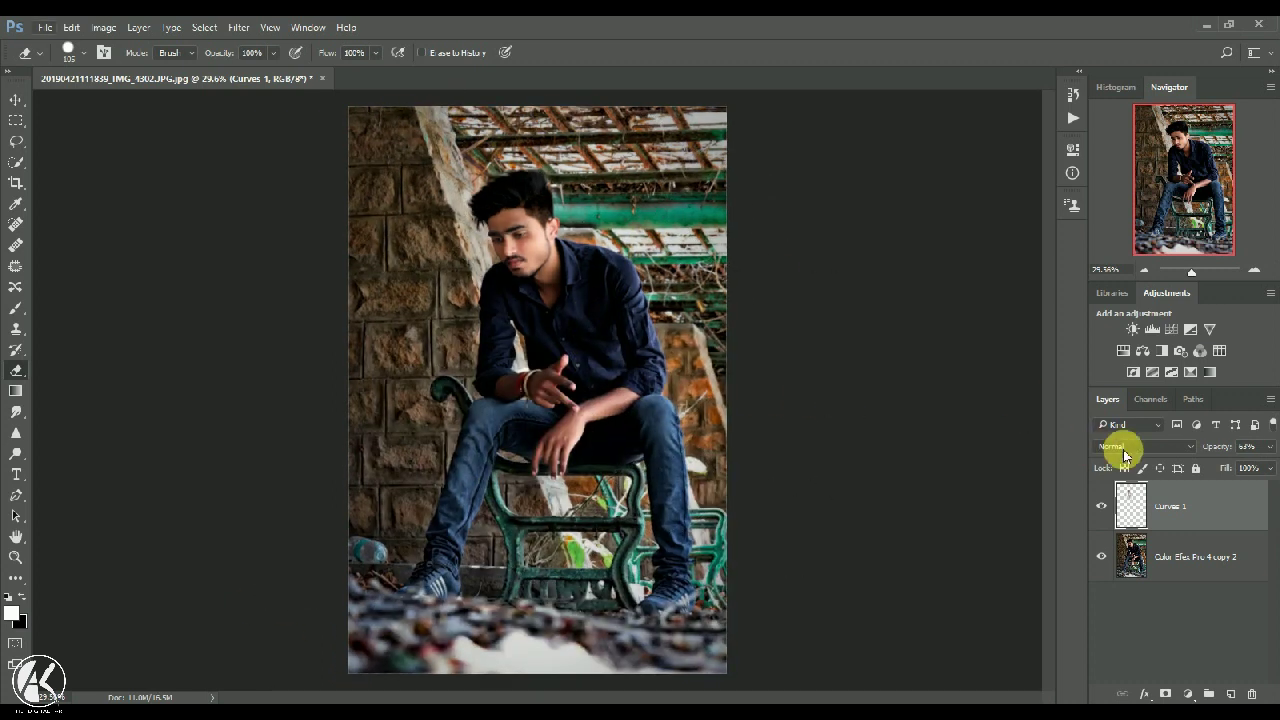
Merge the Curves 1 layer down at 100% opacity and duplicate the merged layer.
drag(1220, 449, 1270, 446)
right_click(1202, 514)
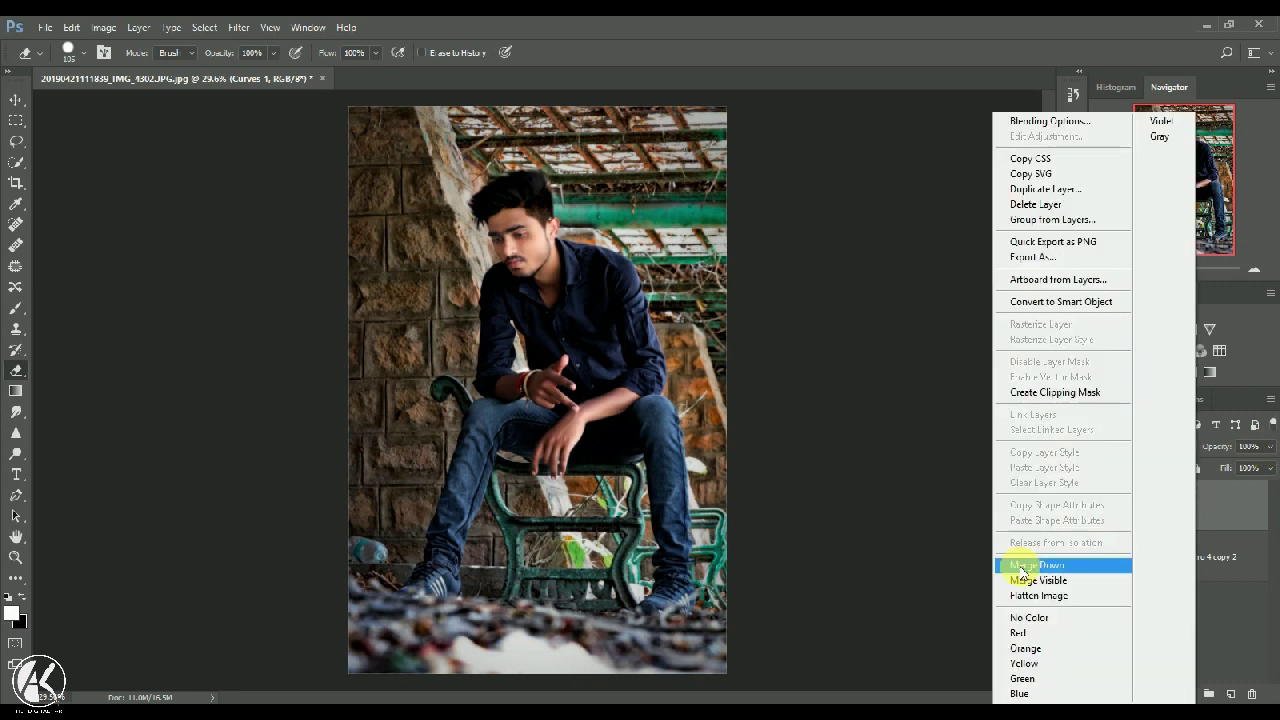
click(1030, 565)
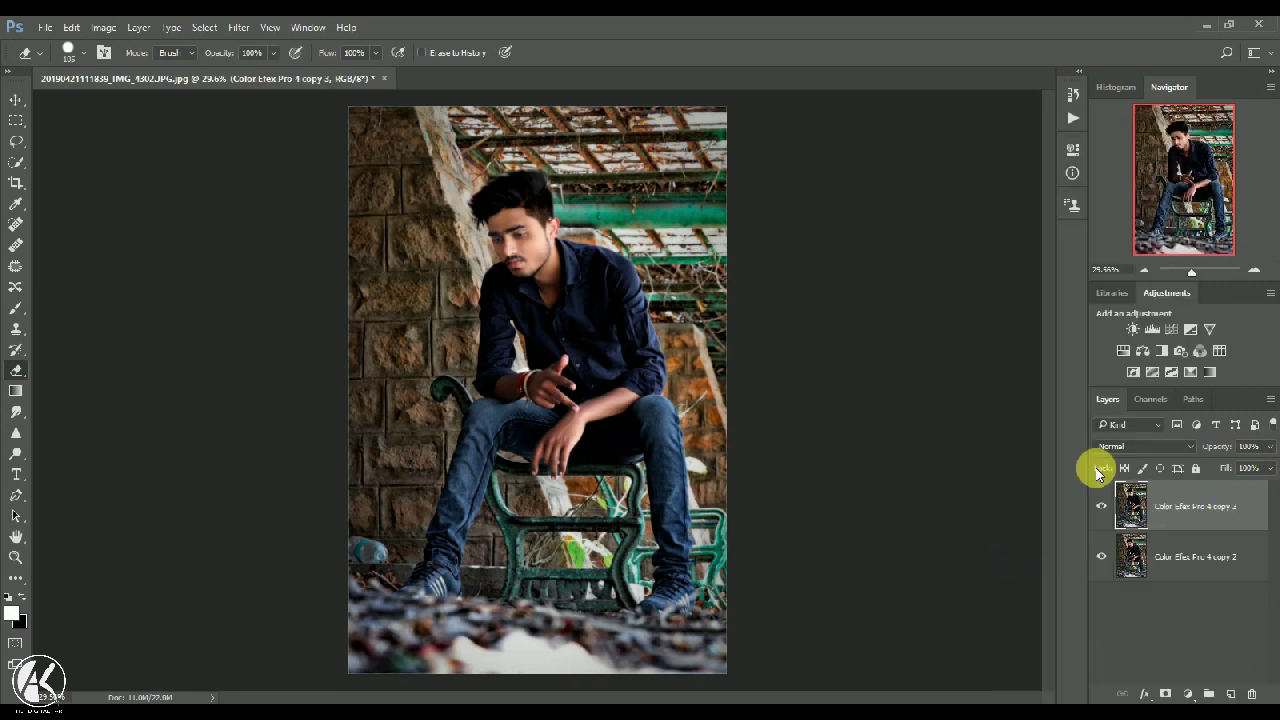
Reapply the last Camera Raw filter to the Color Efex Pro 4 copy 3 layer and lower its opacity to 36%.
click(236, 27)
click(255, 52)
key(ctrl+z)
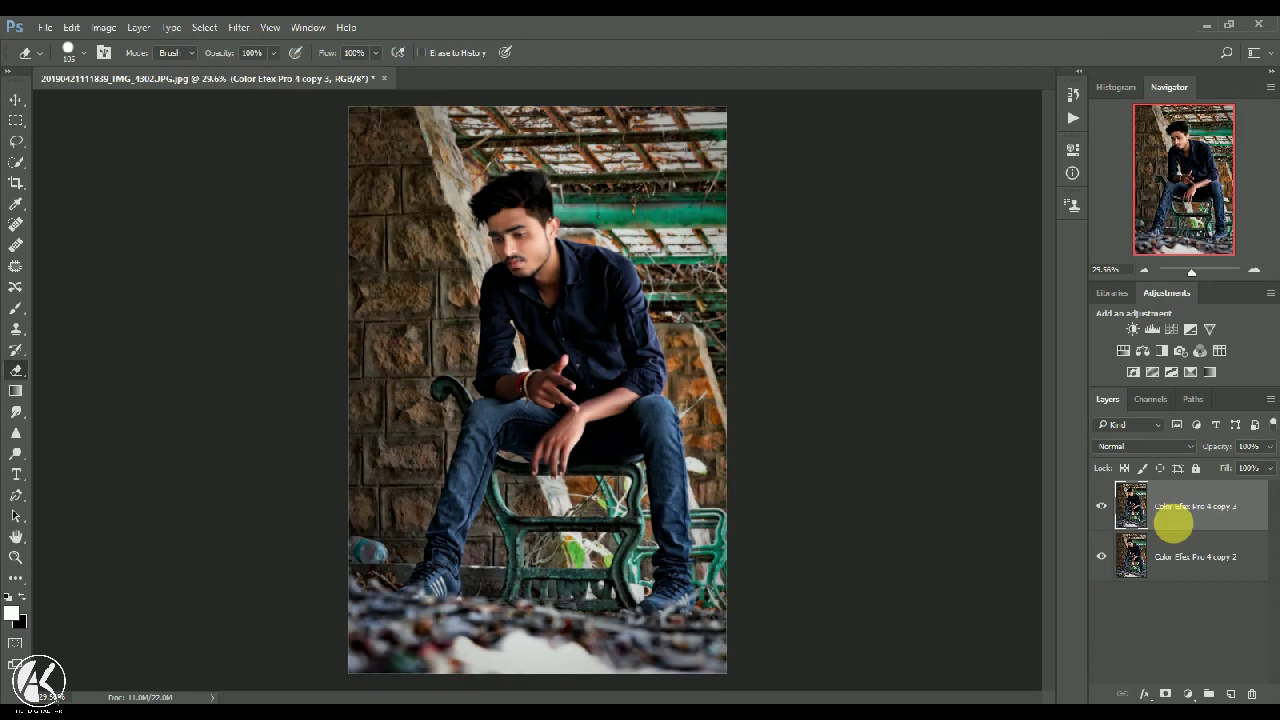
key(ctrl+z)
mouse_move(1218, 452)
mouse_down()
mouse_move(1109, 457)
mouse_move(1272, 462)
mouse_move(1216, 476)
mouse_up()
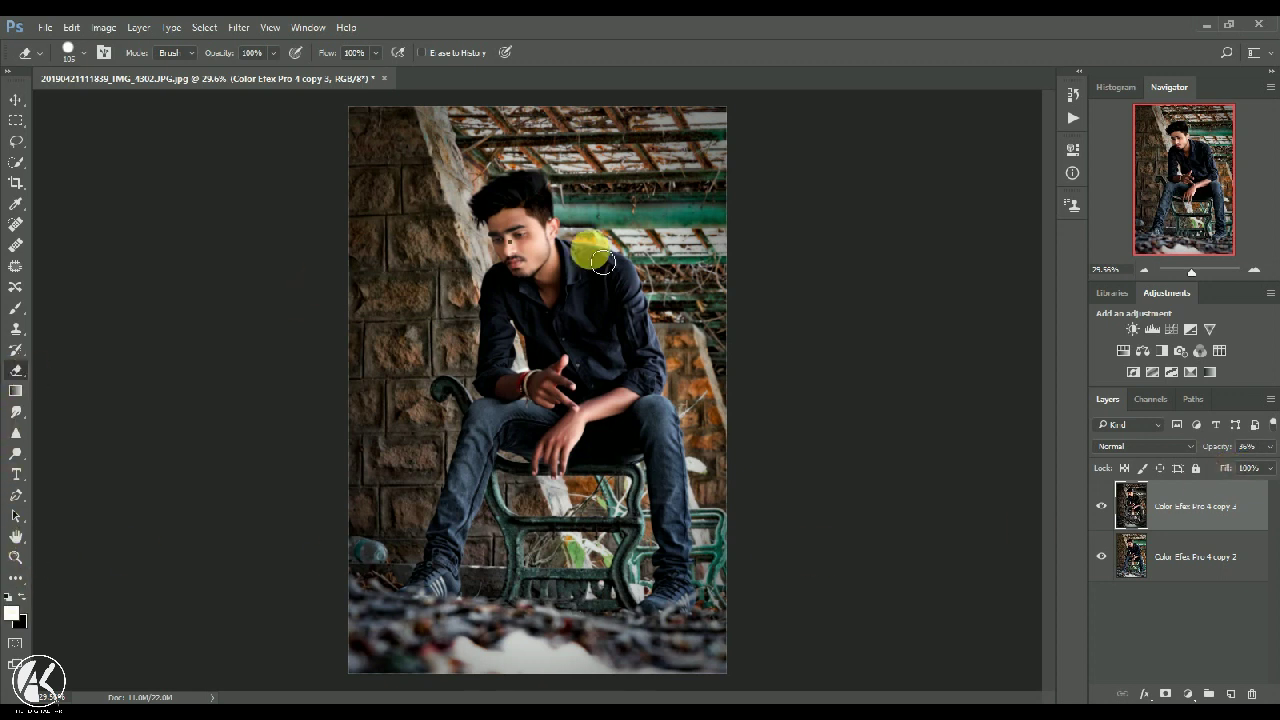
Erase the filter effect from the face and hands with a 155 px Eraser brush and merge the visible layers.
right_click(601, 261)
click(529, 240)
mouse_move(525, 258)
mouse_down()
mouse_move(560, 319)
mouse_move(567, 398)
mouse_up()
mouse_move(598, 438)
mouse_down()
mouse_move(702, 658)
mouse_move(738, 627)
mouse_up()
right_click(1205, 525)
click(1063, 575)
Open the merged layer in the Camera Raw filter, cool the temperature to about -17 and slightly lower the exposure.
click(233, 27)
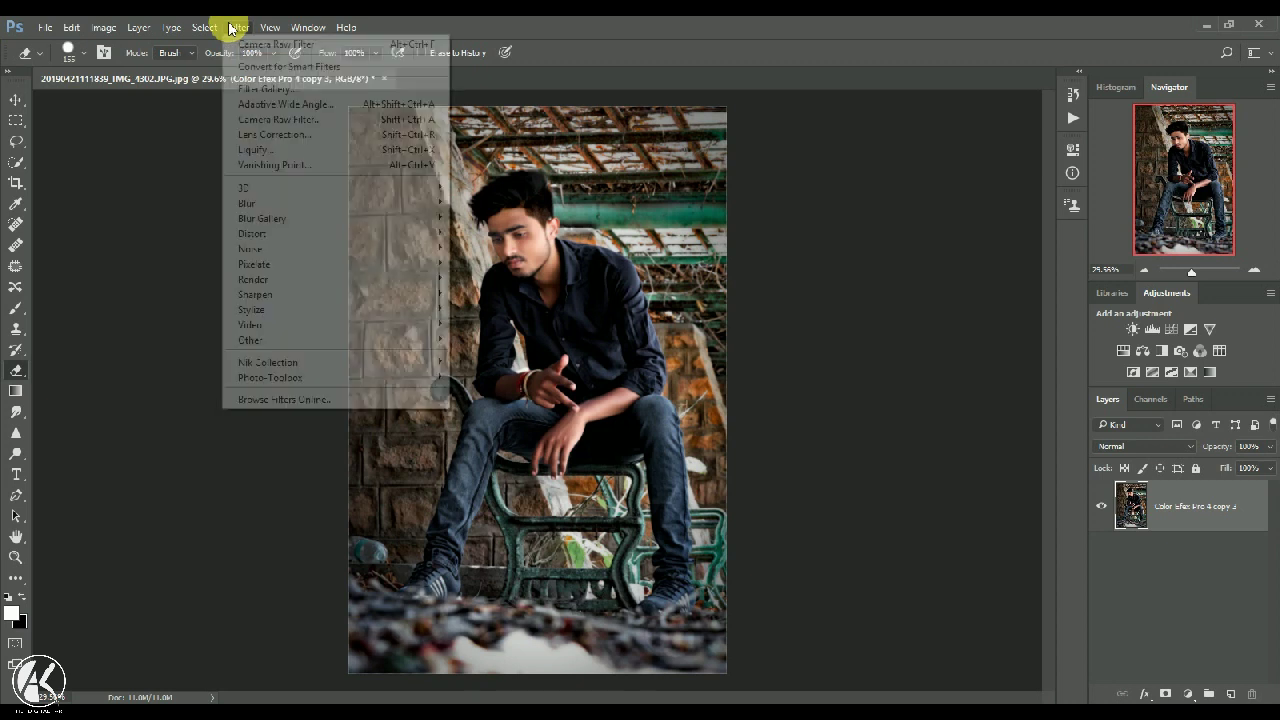
click(234, 119)
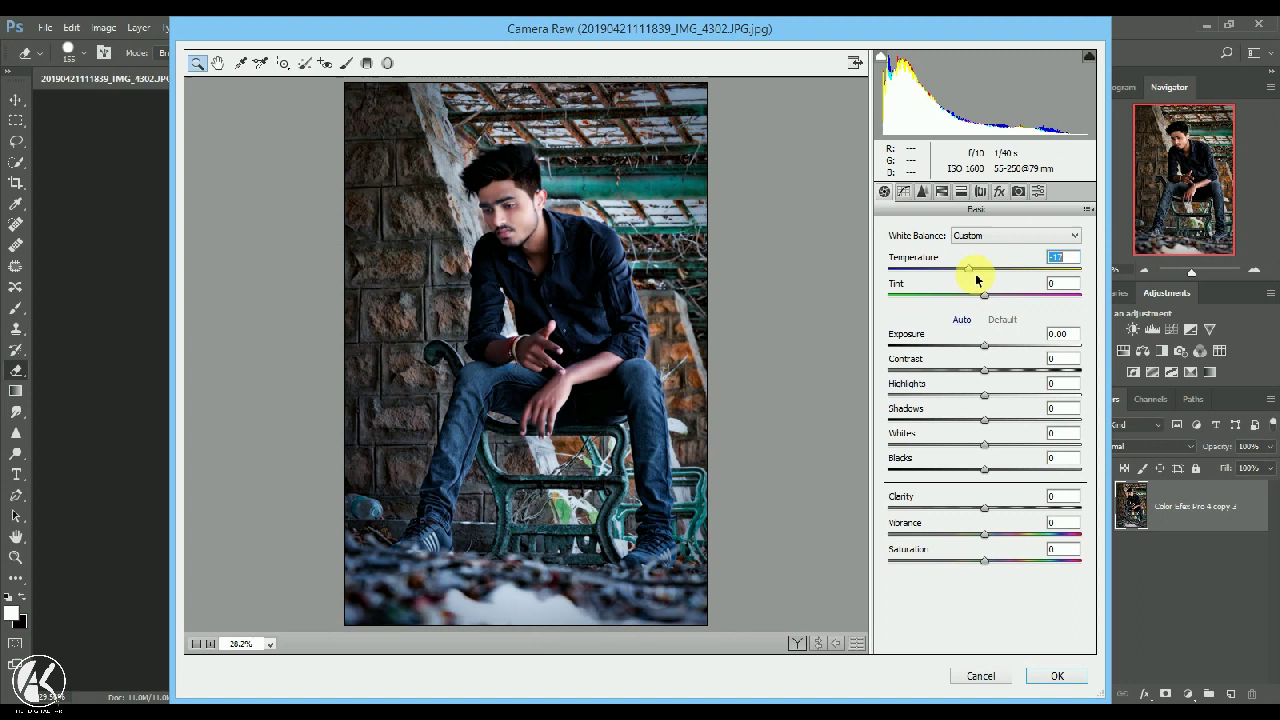
mouse_move(985, 352)
mouse_down()
mouse_move(943, 351)
mouse_move(979, 351)
mouse_up()
Set the oranges' luminance to +5 and their saturation to about +39 in the HSL adjustments.
click(959, 191)
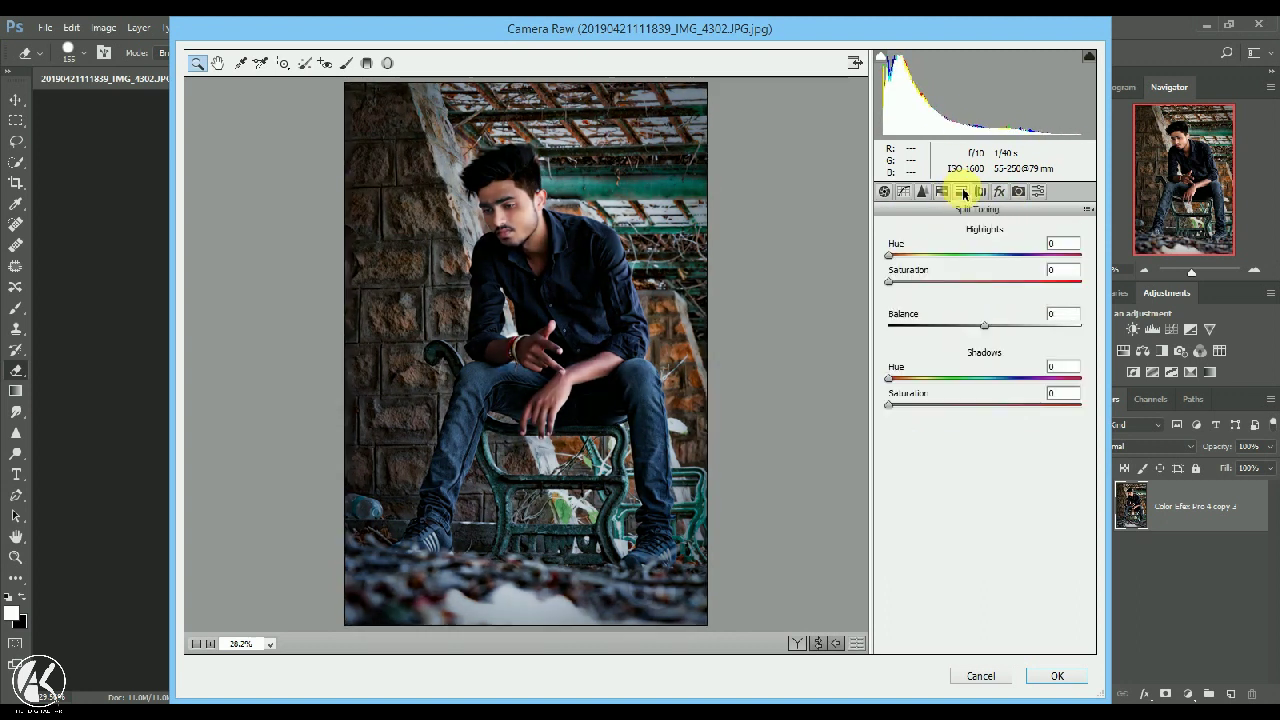
click(942, 191)
drag(991, 335, 967, 362)
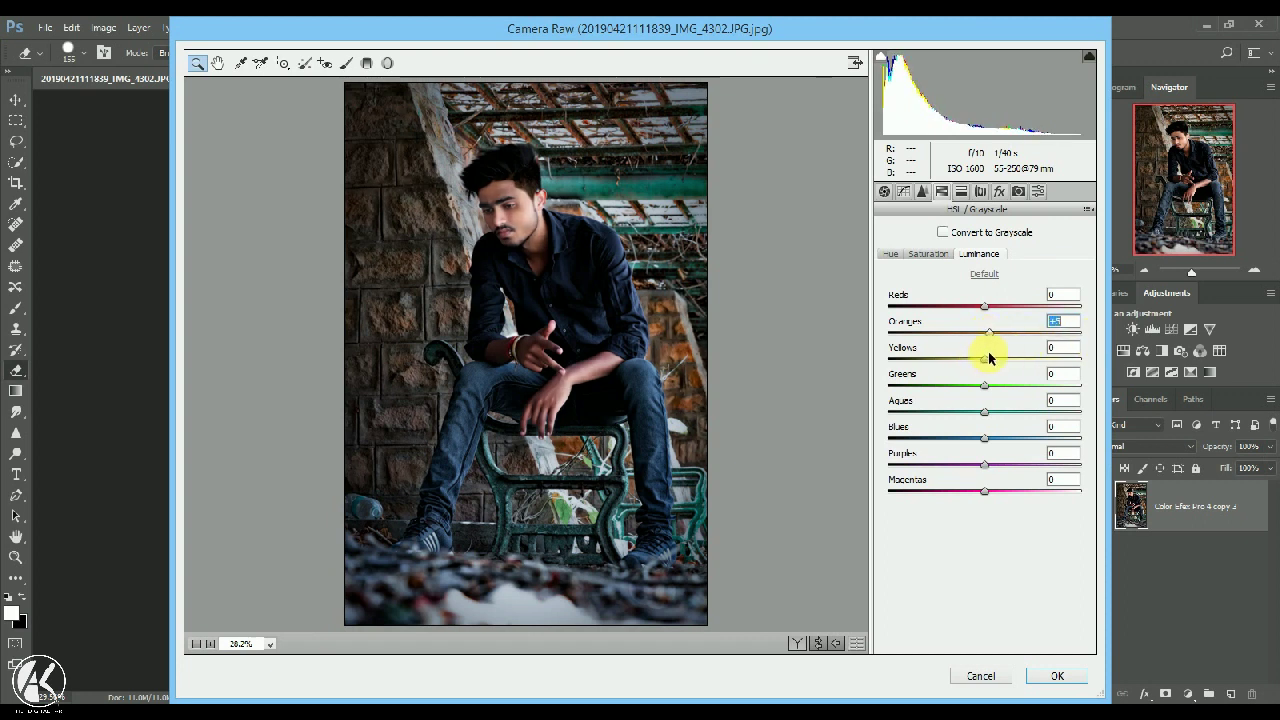
click(928, 253)
drag(1058, 330, 1025, 352)
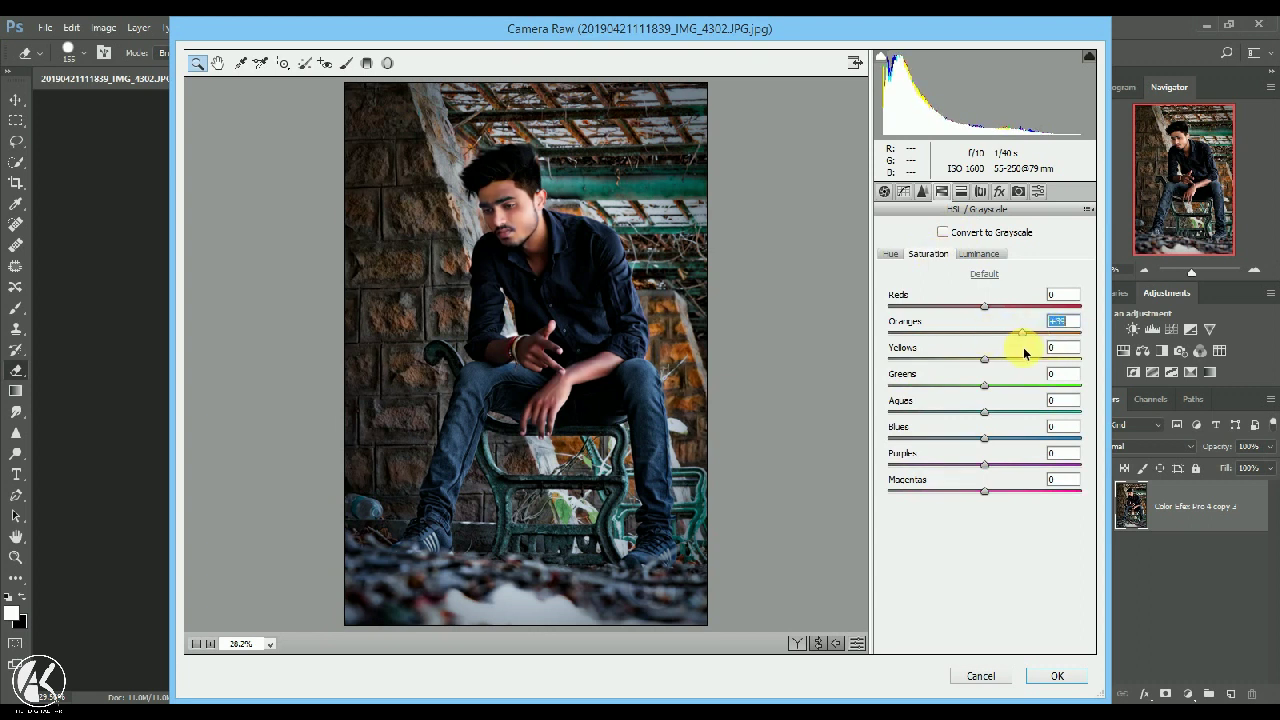
Adjust the hue of the oranges and apply the Camera Raw filter.
click(889, 254)
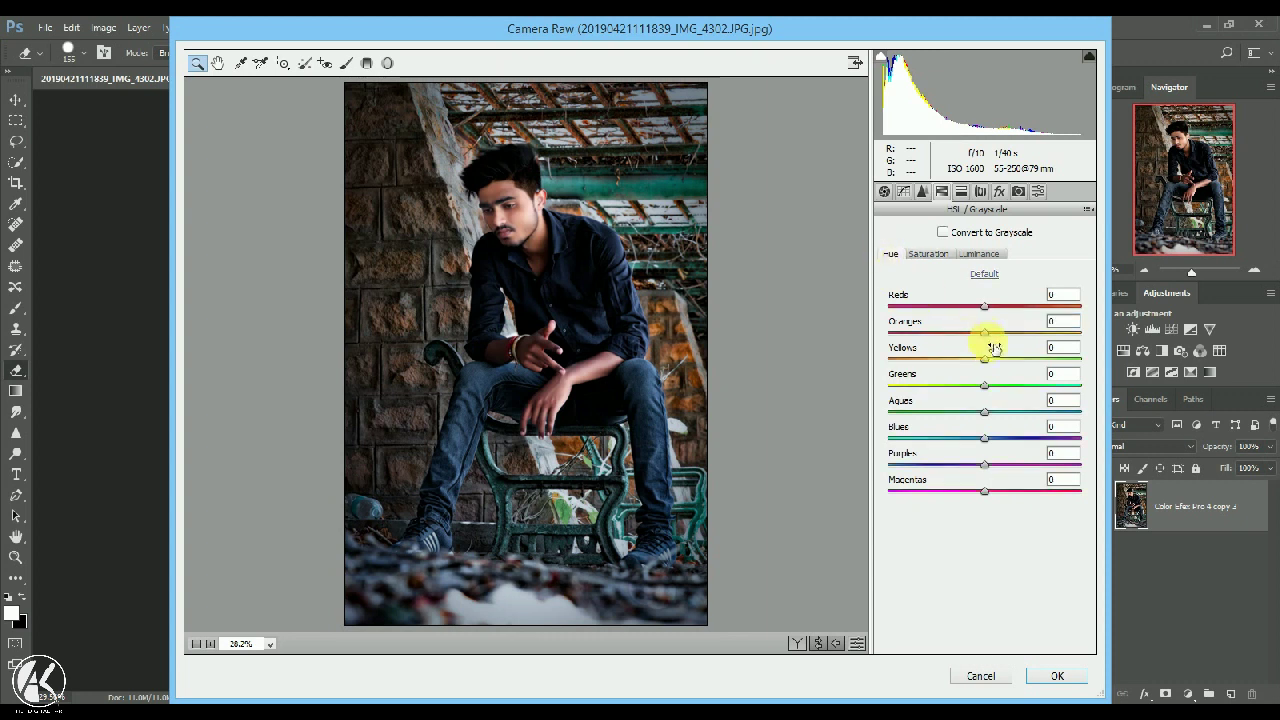
drag(1016, 331, 969, 343)
click(1054, 676)
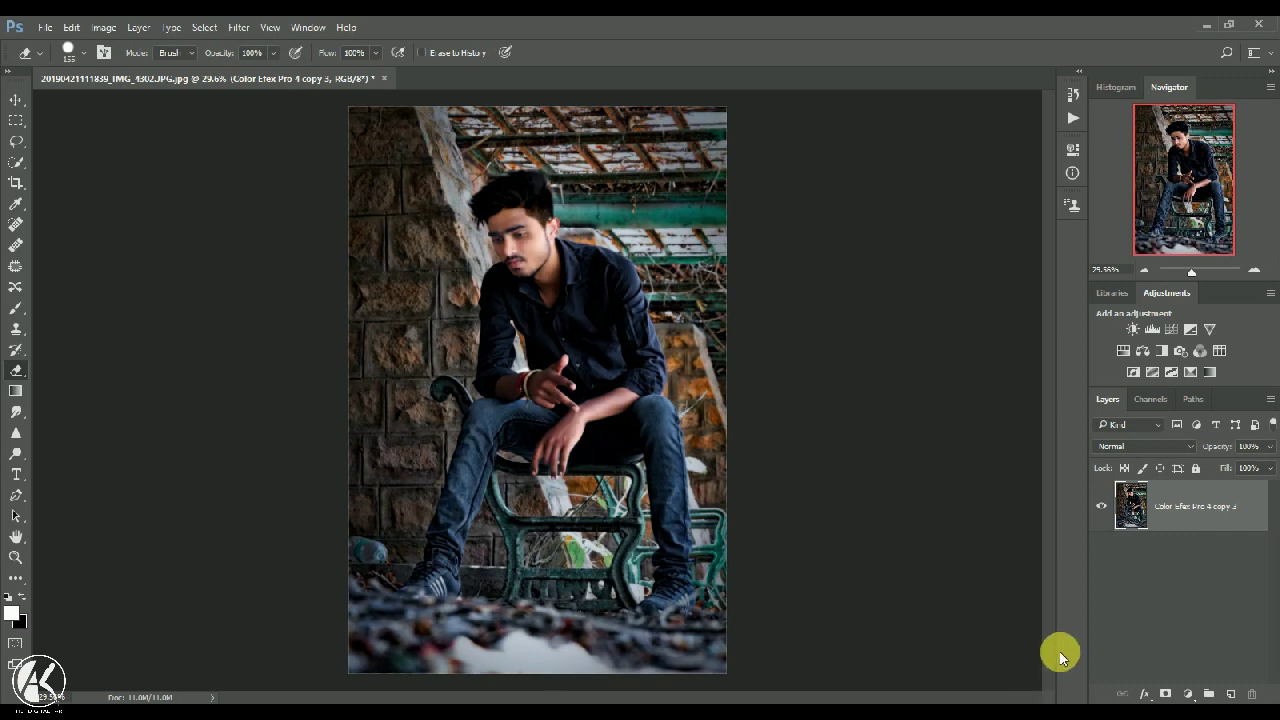
Duplicate the merged layer, open the copy in the Camera Raw filter, cool the temperature to about -9 and lift the shadows.
drag(1190, 506, 1231, 693)
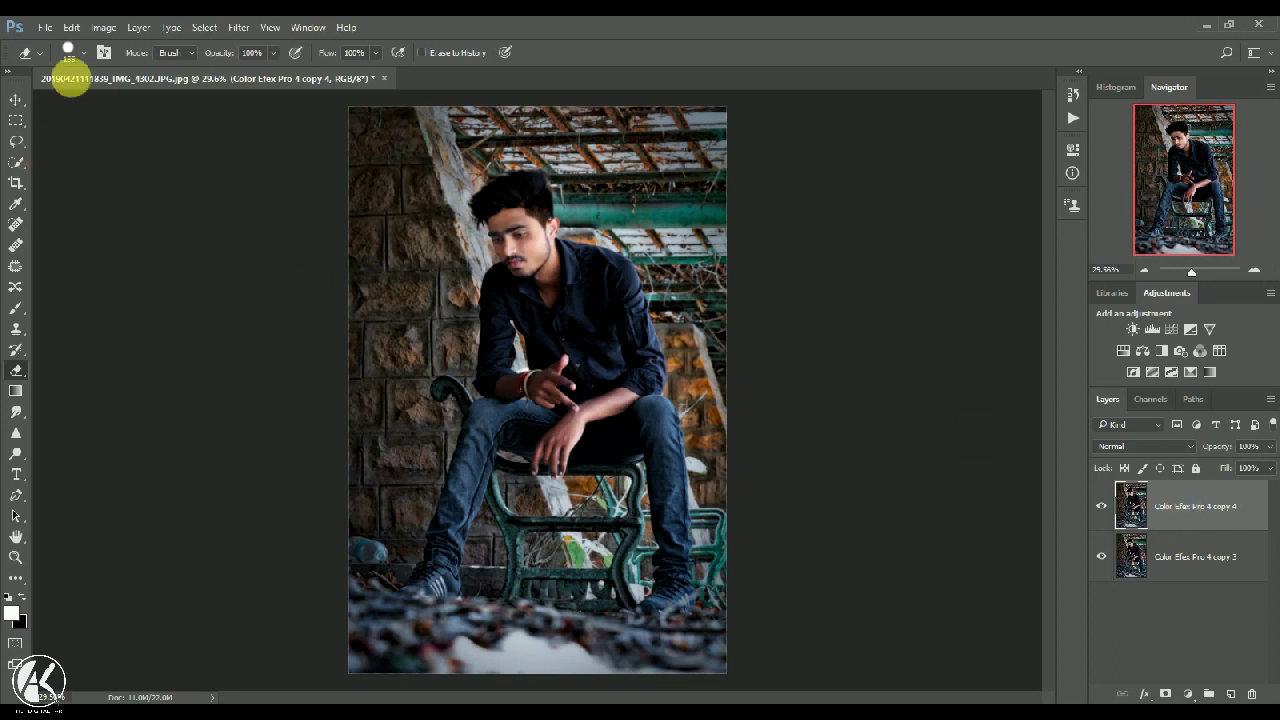
click(238, 27)
click(250, 118)
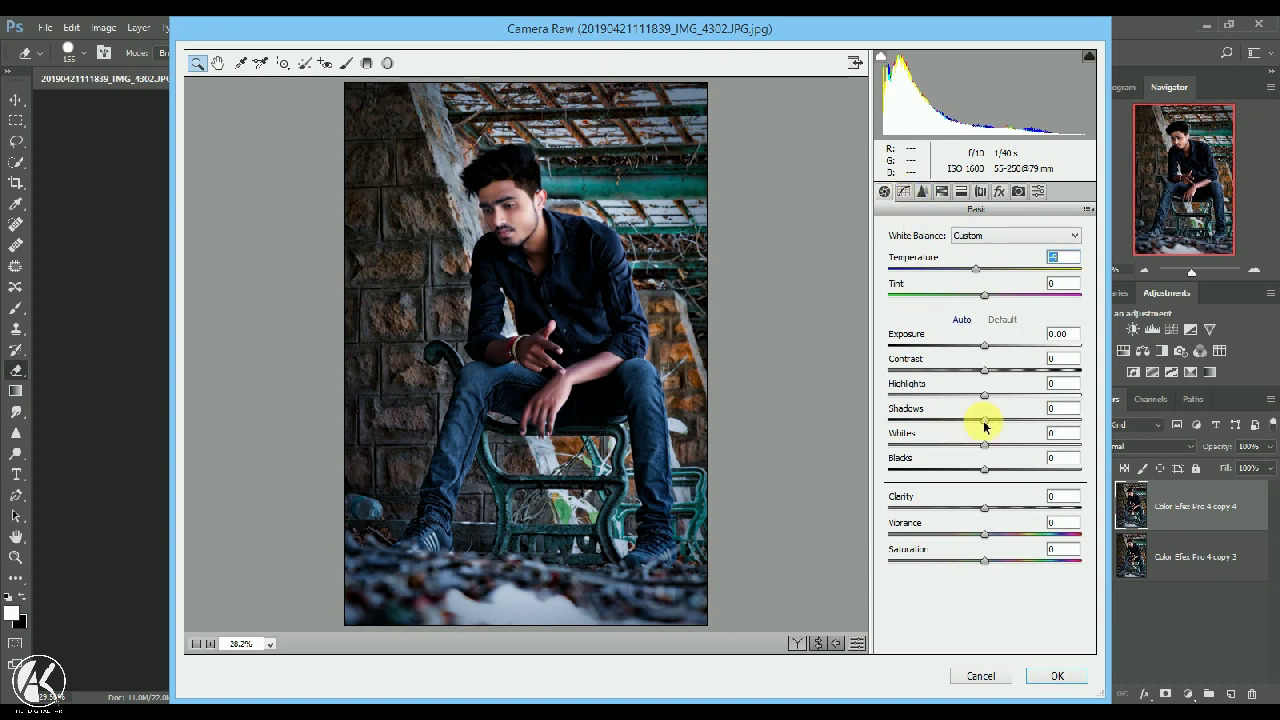
drag(937, 432, 1048, 443)
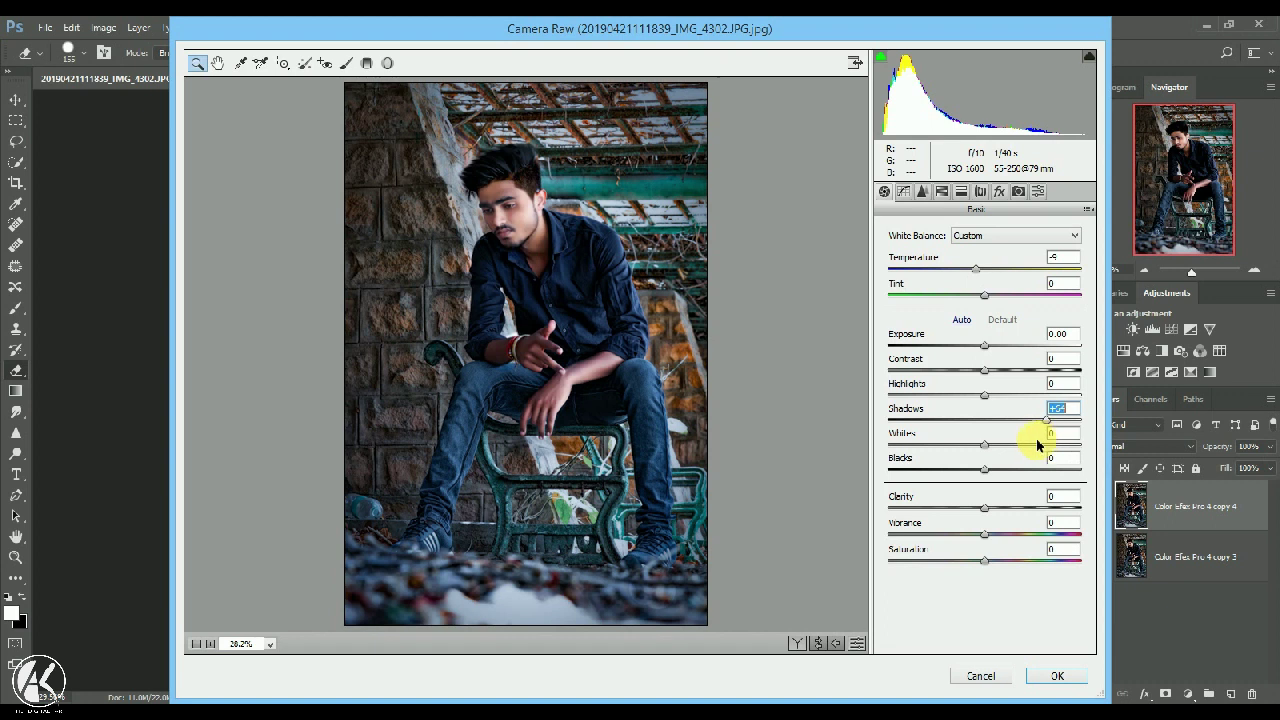
Set shadows to +53, whites to about -8, blacks to -32 and clarity to about +76, and apply the Camera Raw filter.
drag(955, 456, 944, 491)
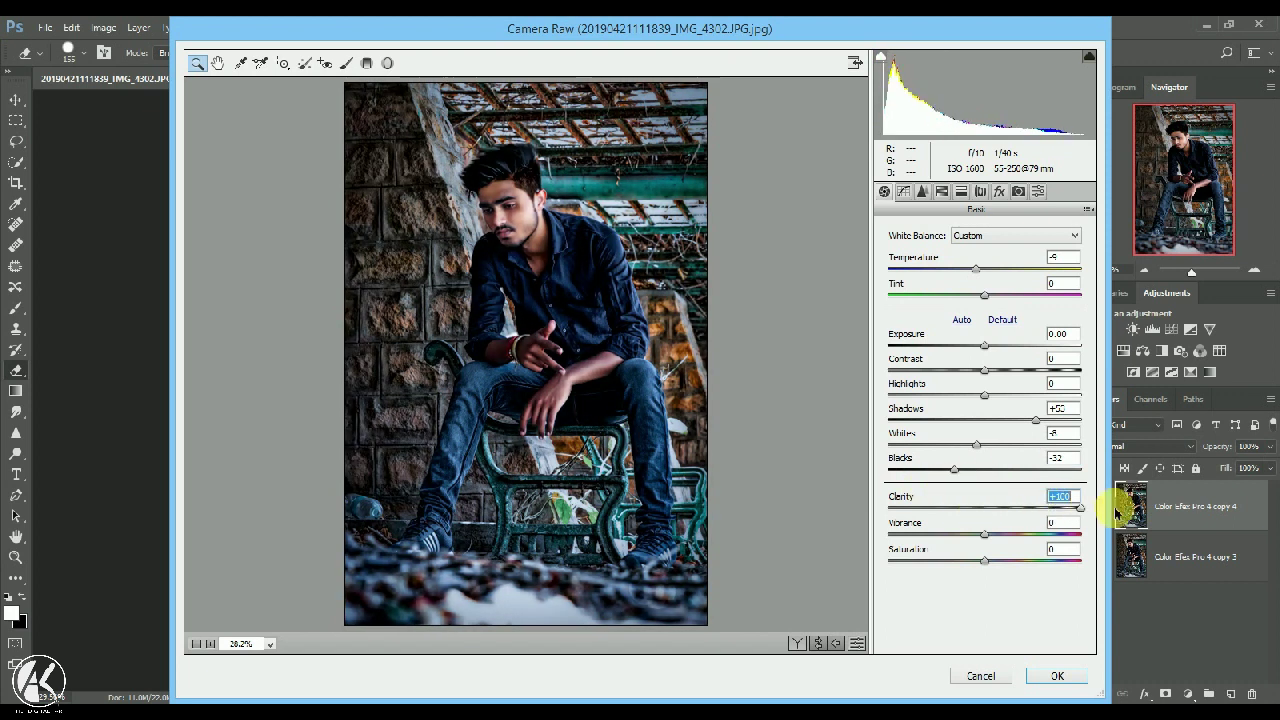
drag(1027, 519, 1061, 584)
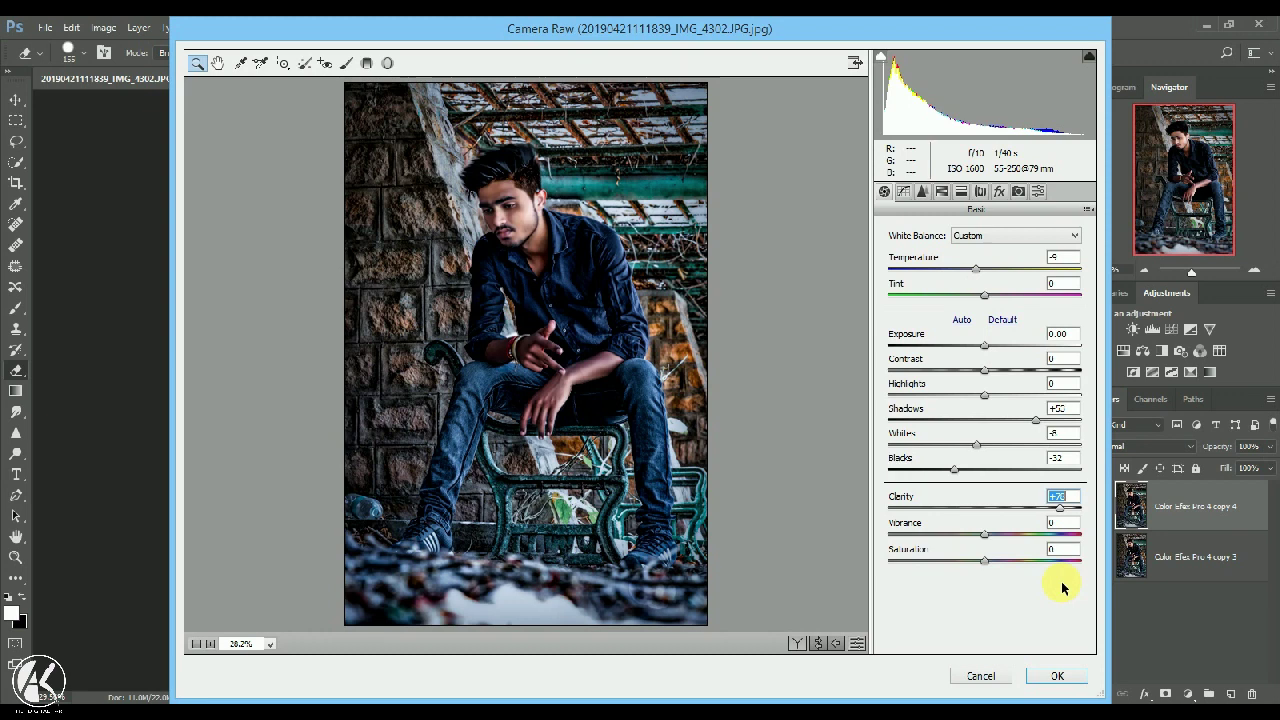
click(1060, 684)
Erase the filter effect from the face and neck with a soft 155 px Eraser brush.
scroll(586, 223, up, 5)
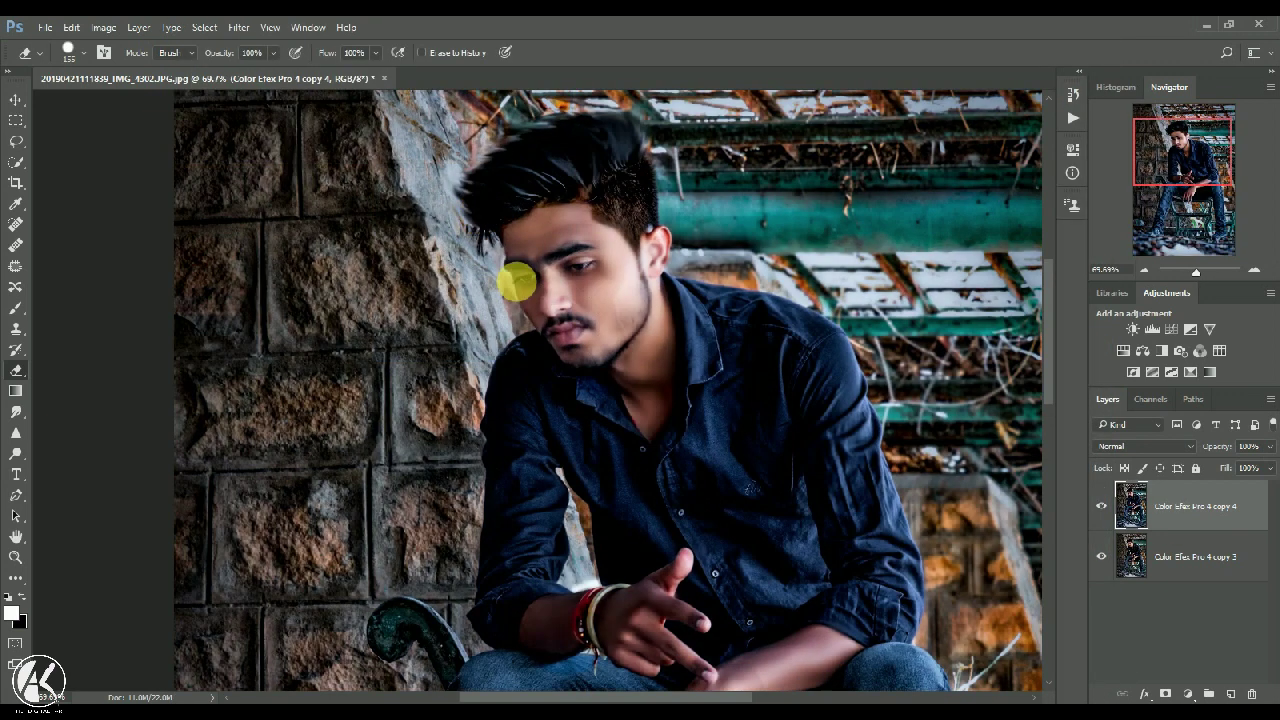
scroll(516, 283, up, 3)
right_click(565, 252)
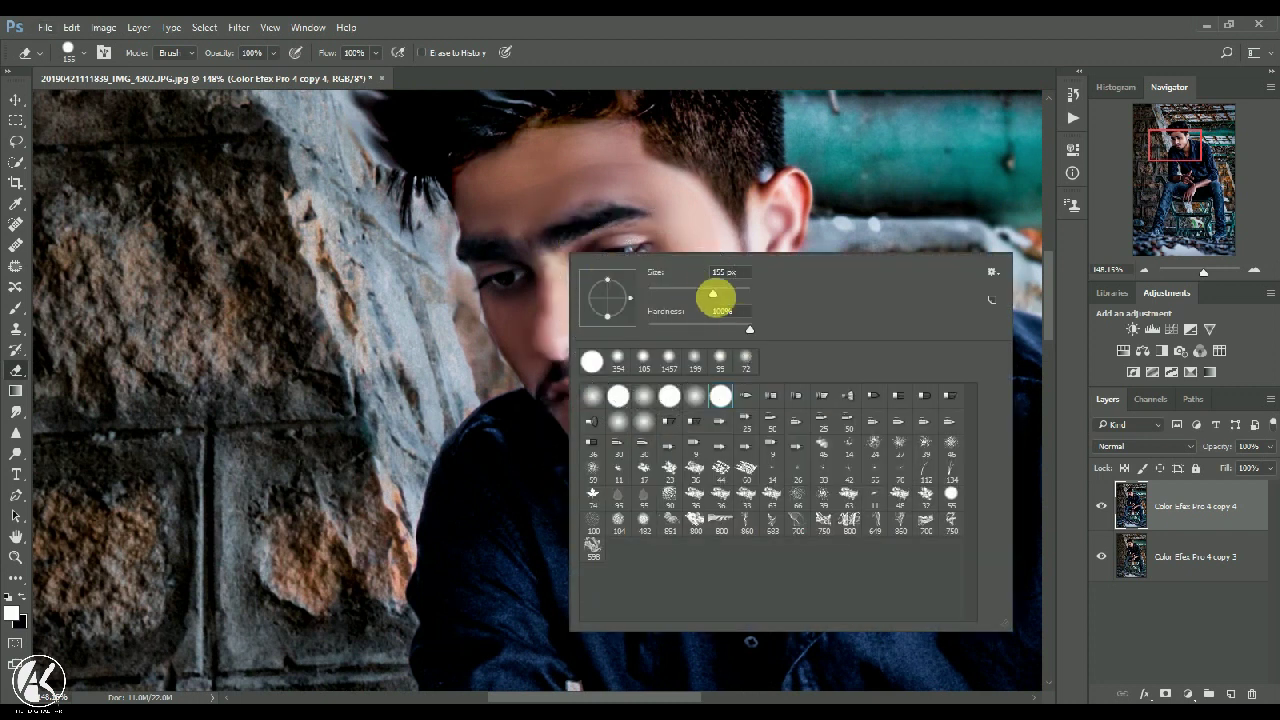
click(692, 398)
click(580, 207)
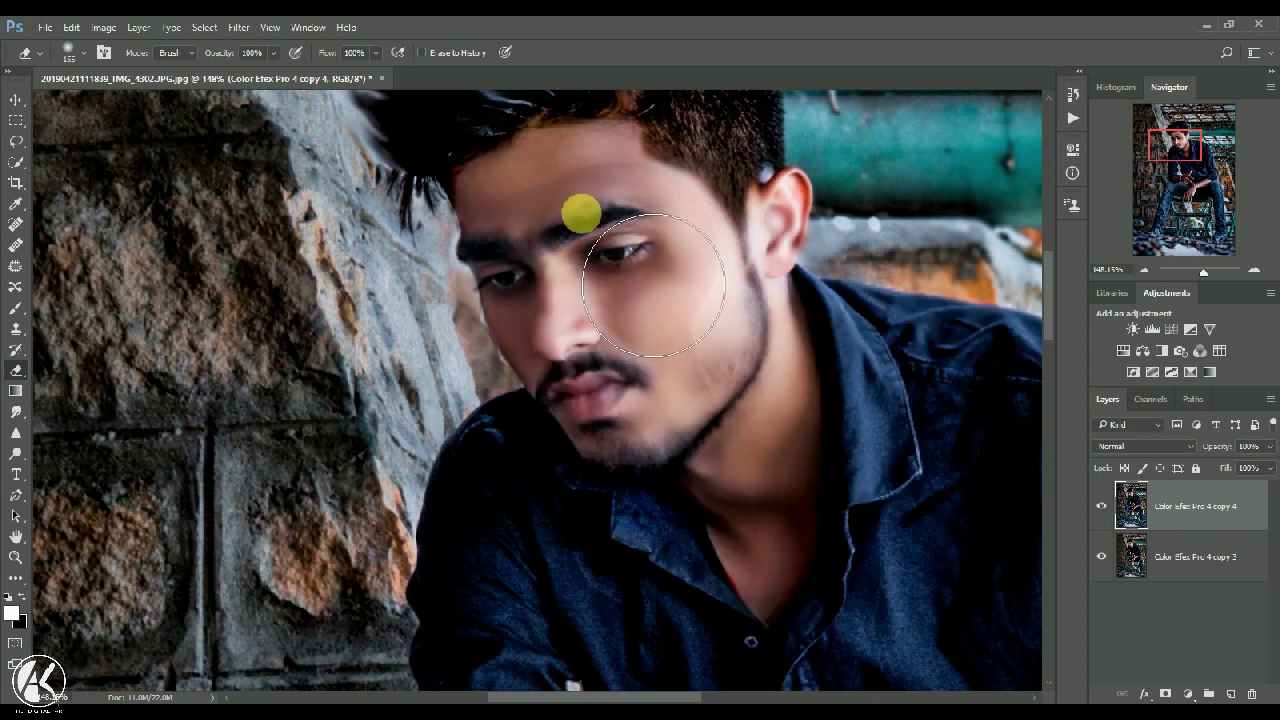
mouse_move(686, 330)
mouse_down()
mouse_move(663, 378)
mouse_move(726, 366)
mouse_move(655, 281)
mouse_move(628, 272)
mouse_move(706, 437)
mouse_move(749, 408)
mouse_move(829, 537)
mouse_move(835, 595)
mouse_move(736, 433)
mouse_move(733, 667)
mouse_move(741, 593)
mouse_up()
key(h)
Erase the filter effect from the hands and forearms with the soft Eraser brush.
mouse_move(697, 542)
mouse_down()
mouse_move(834, 597)
mouse_move(836, 480)
mouse_up()
scroll(798, 560, down, 5)
key(h)
drag(842, 684, 820, 650)
mouse_move(560, 470)
mouse_down()
mouse_move(571, 425)
mouse_move(634, 350)
mouse_move(701, 343)
mouse_move(535, 443)
mouse_move(539, 412)
mouse_move(502, 351)
mouse_move(514, 291)
mouse_up()
key(h)
scroll(514, 208, up, 3)
scroll(530, 252, down, 4)
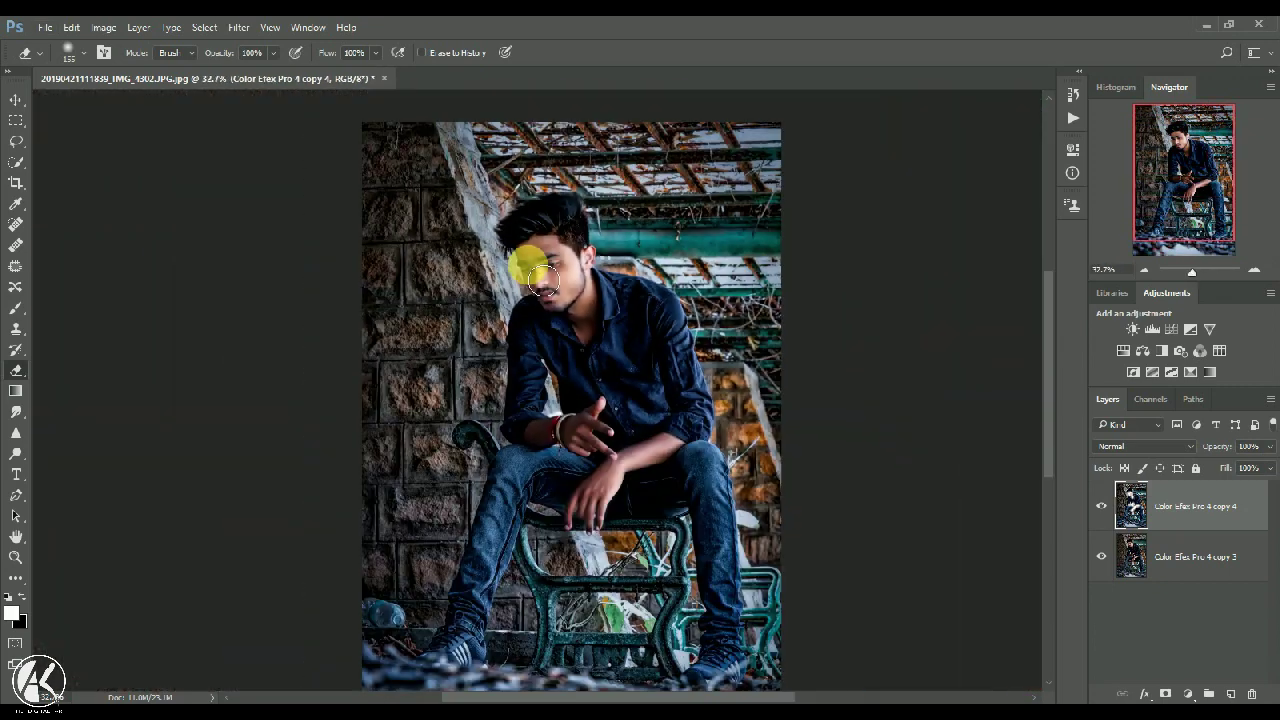
scroll(527, 265, up, 5)
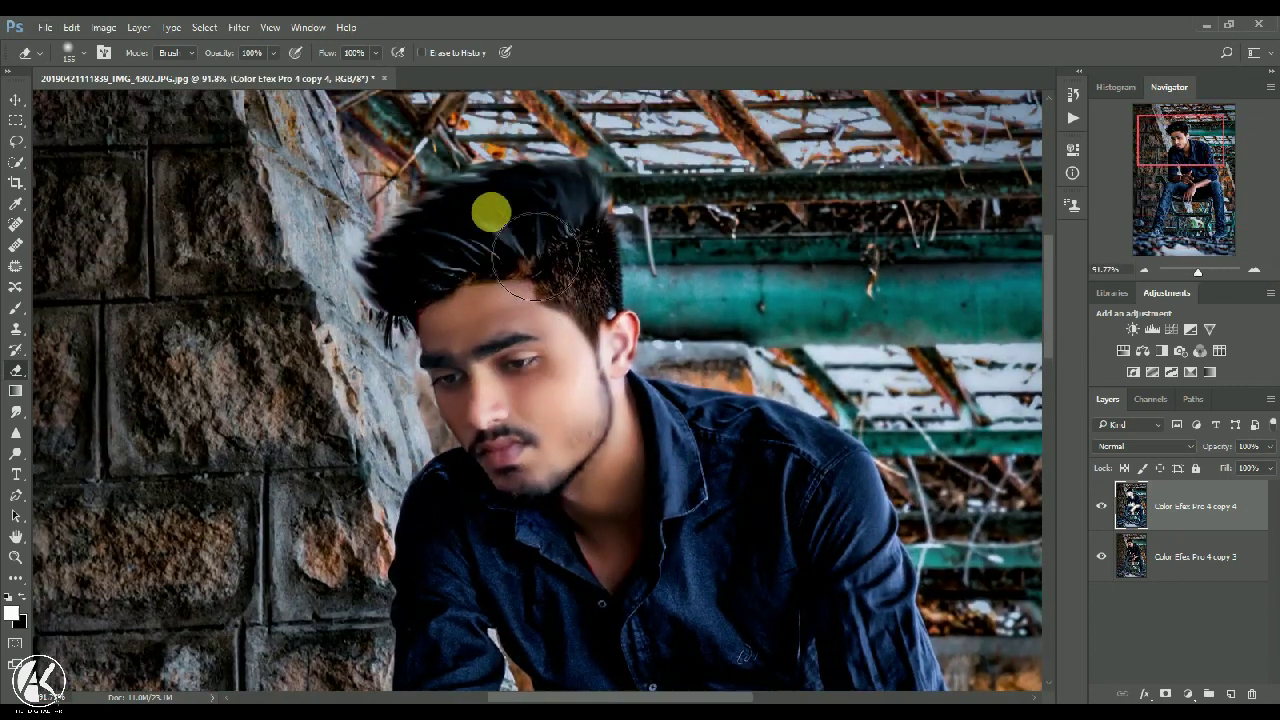
scroll(491, 211, up, 1)
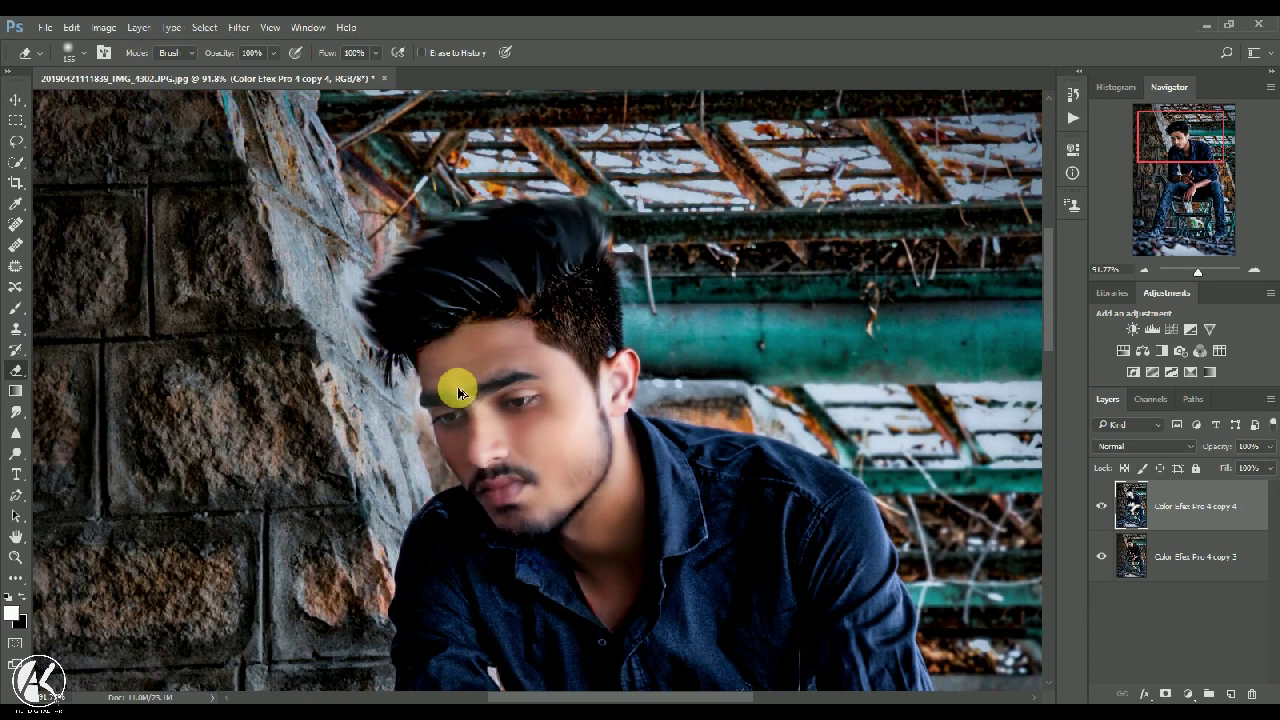
click(238, 28)
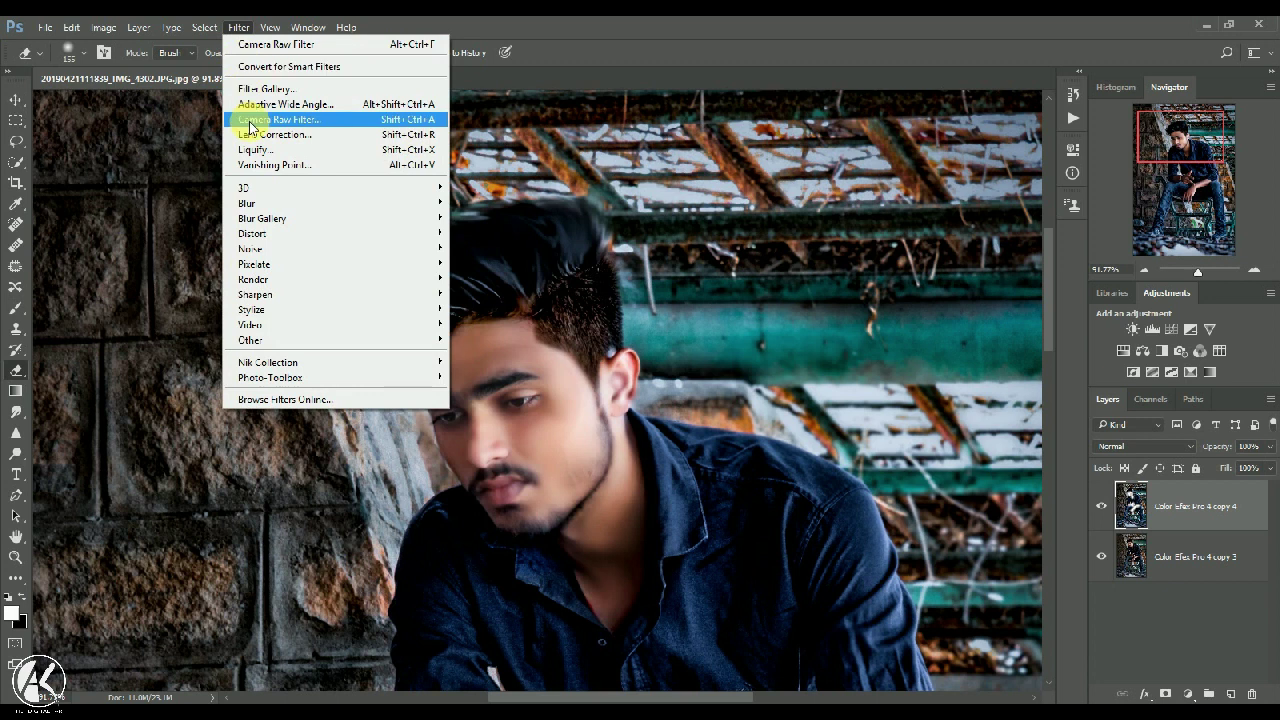
click(250, 122)
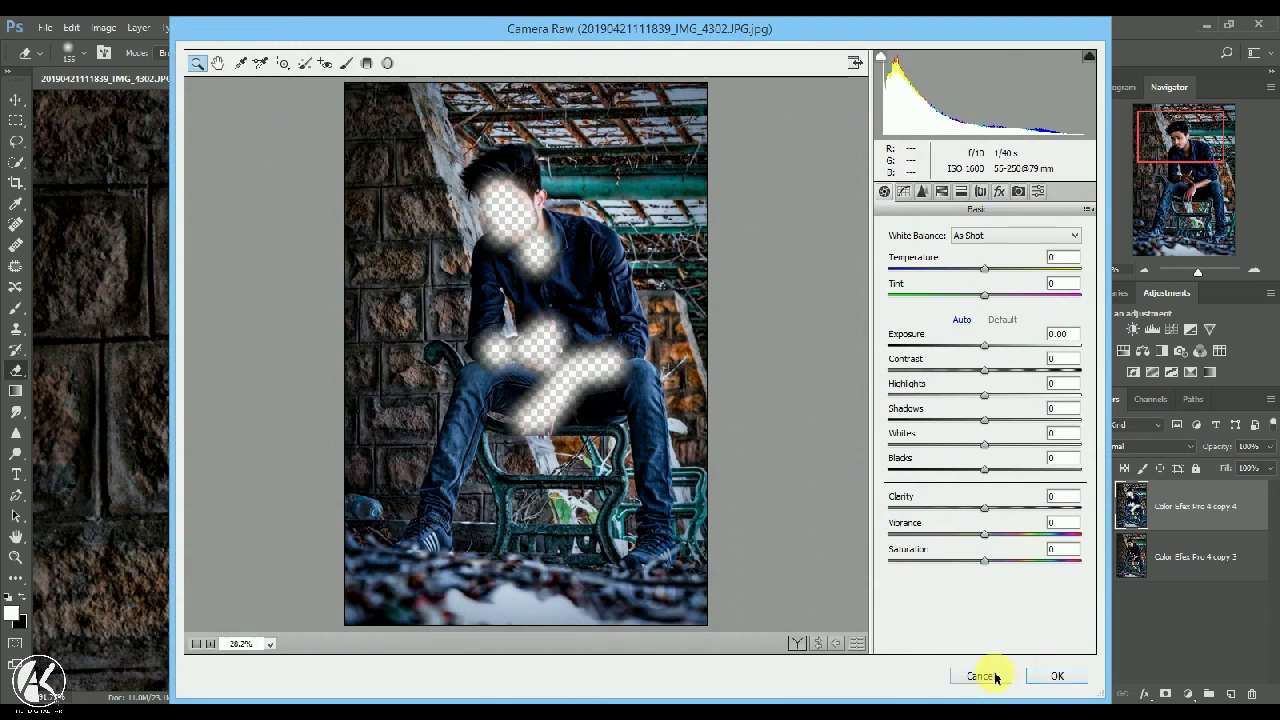
click(995, 677)
Merge the visible layers and duplicate the merged layer.
right_click(1220, 513)
click(1078, 580)
drag(1215, 508, 1232, 693)
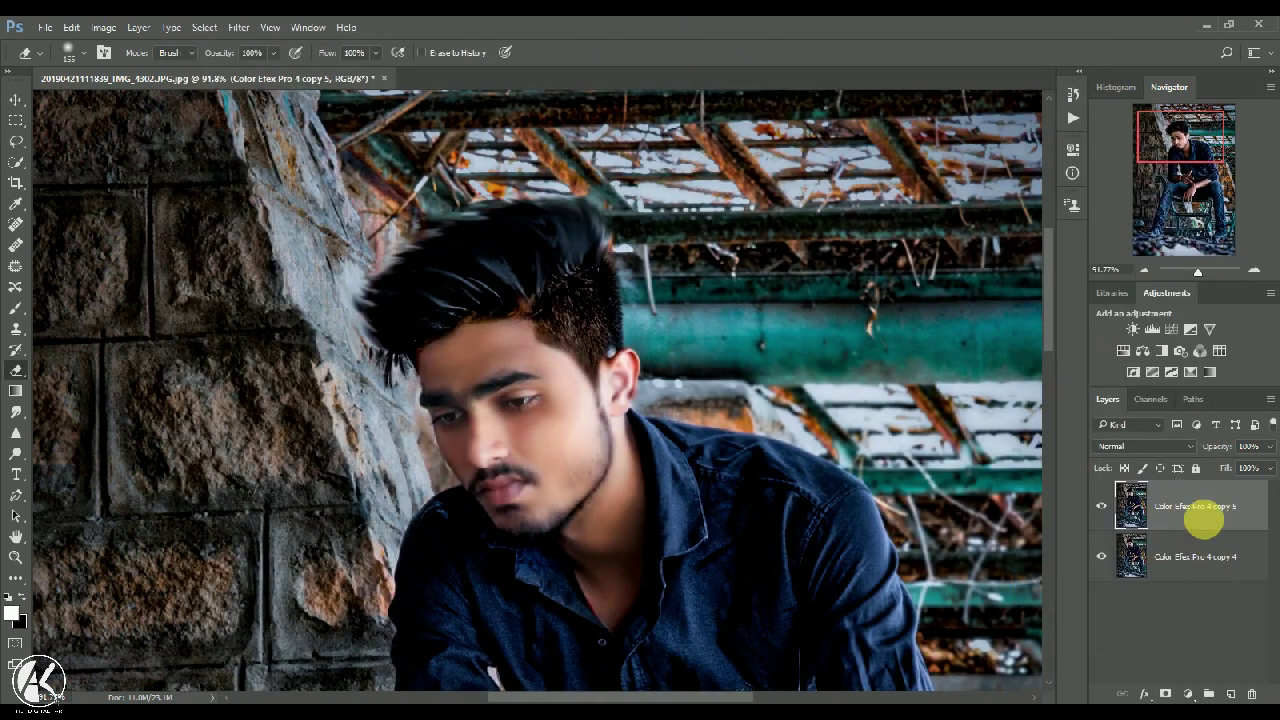
Try reapplying the last Camera Raw filter to the duplicated layer and undo it.
click(237, 28)
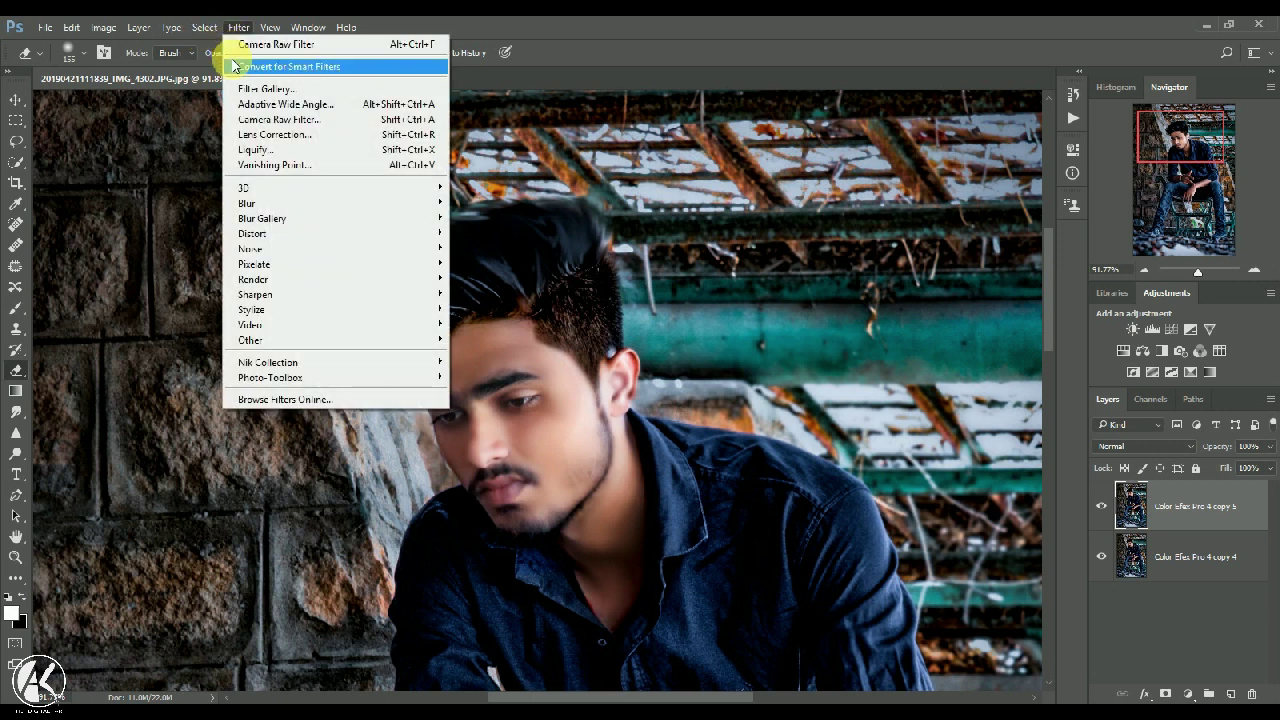
click(255, 43)
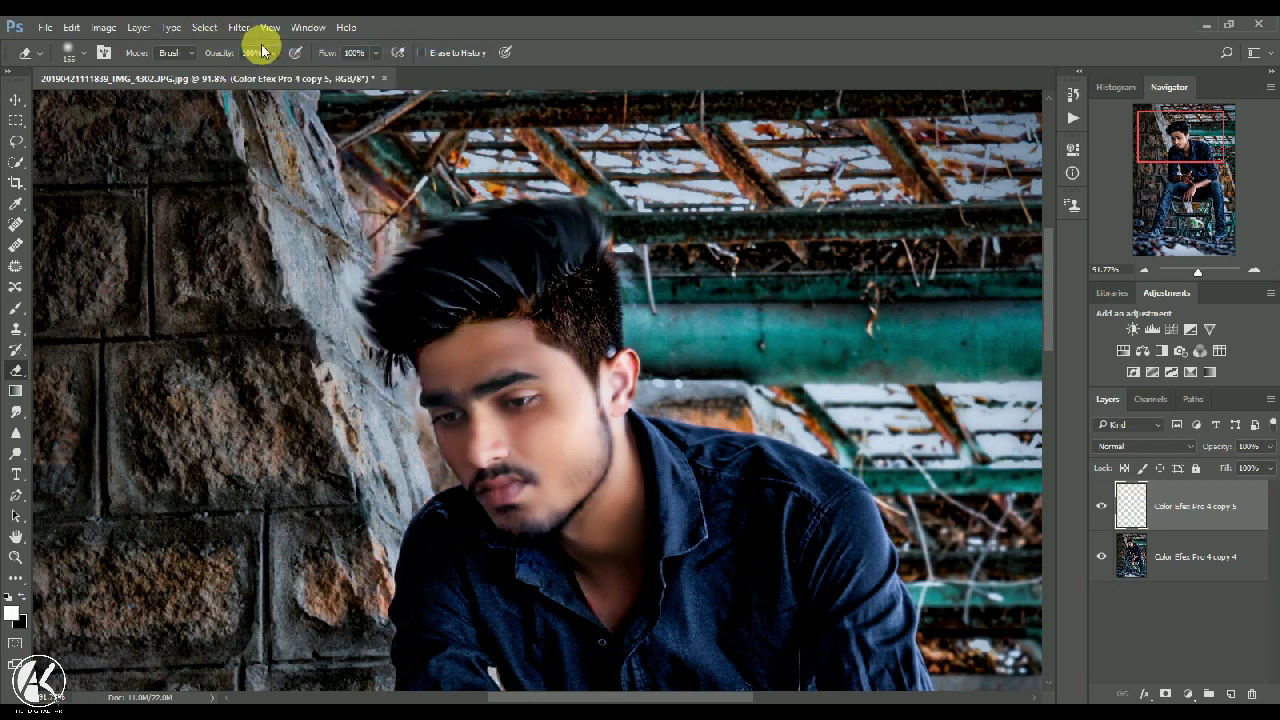
scroll(303, 191, down, 3)
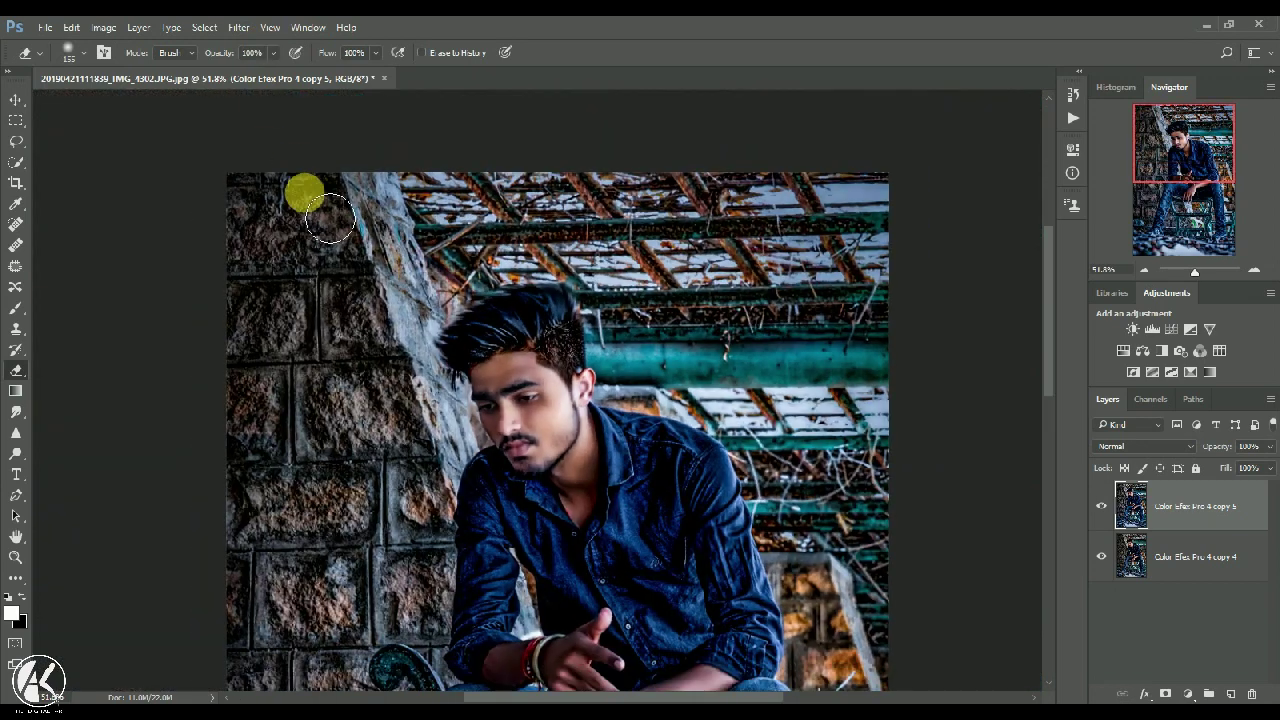
scroll(409, 374, up, 5)
key(ctrl+z)
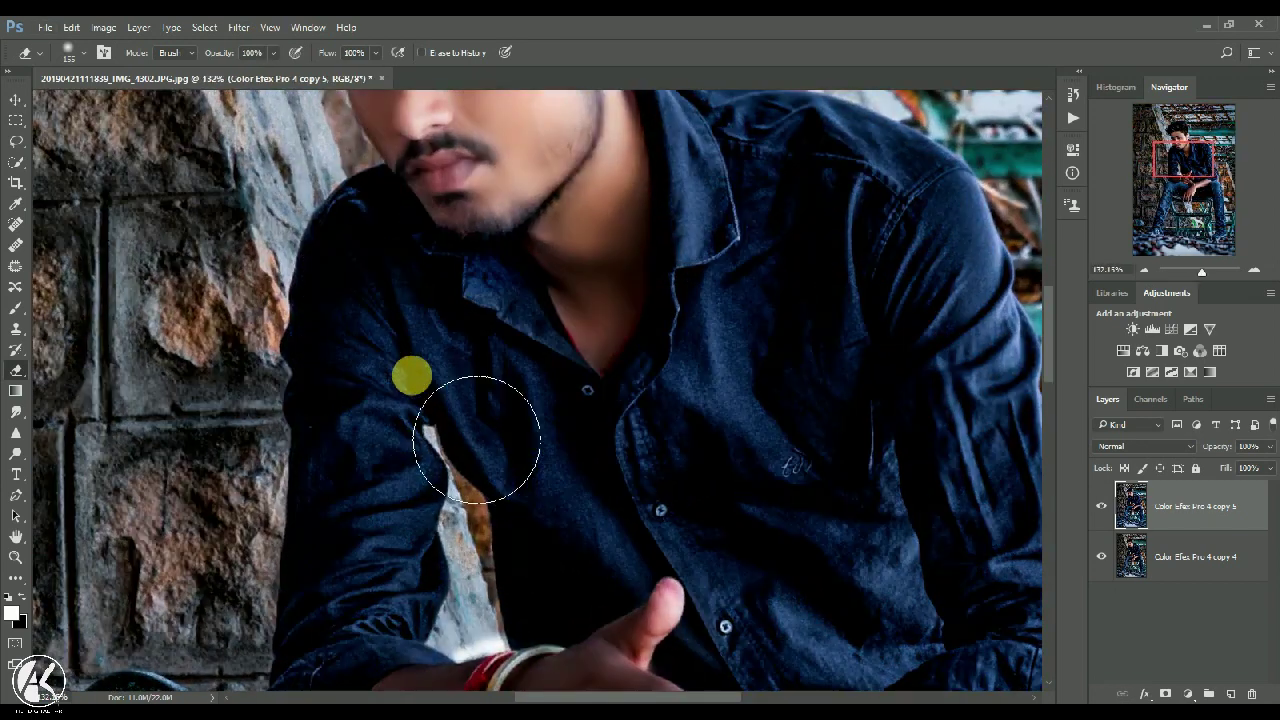
In Camera Raw, set the oranges' saturation to about +28 and luminance to about +32, apply, and compare with the layer hidden.
click(236, 29)
click(242, 119)
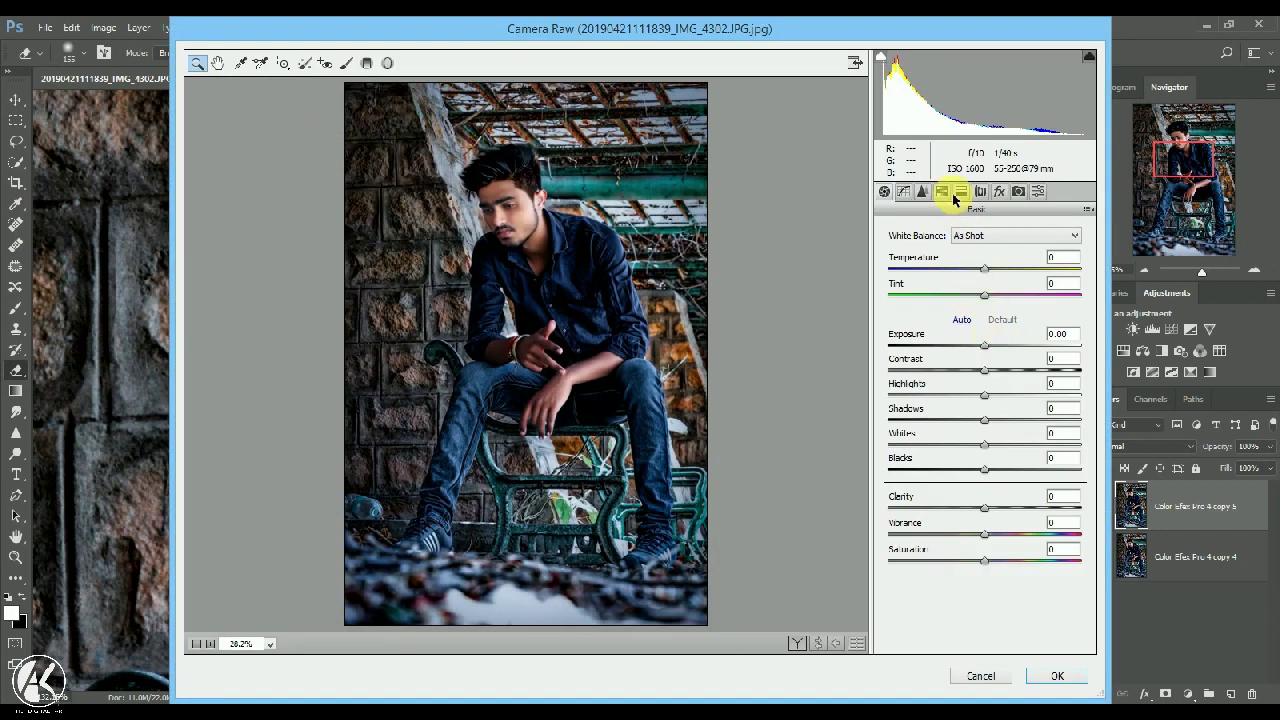
click(945, 193)
click(928, 253)
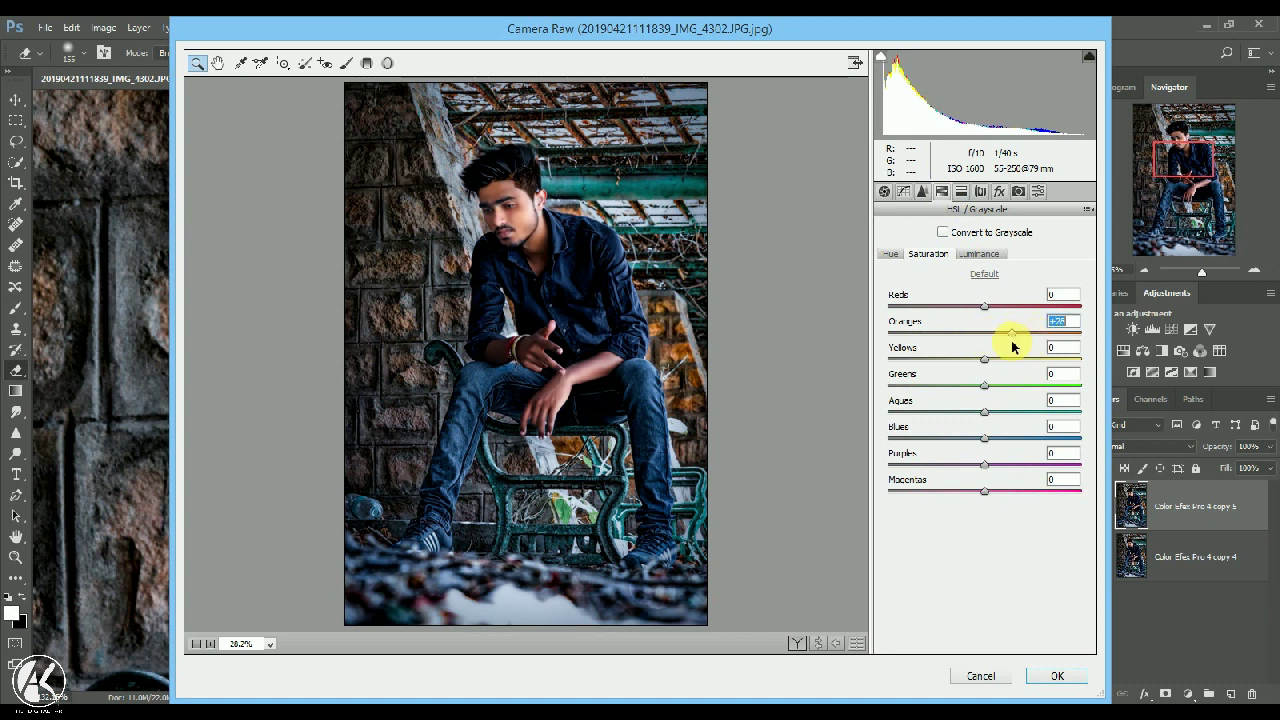
click(966, 256)
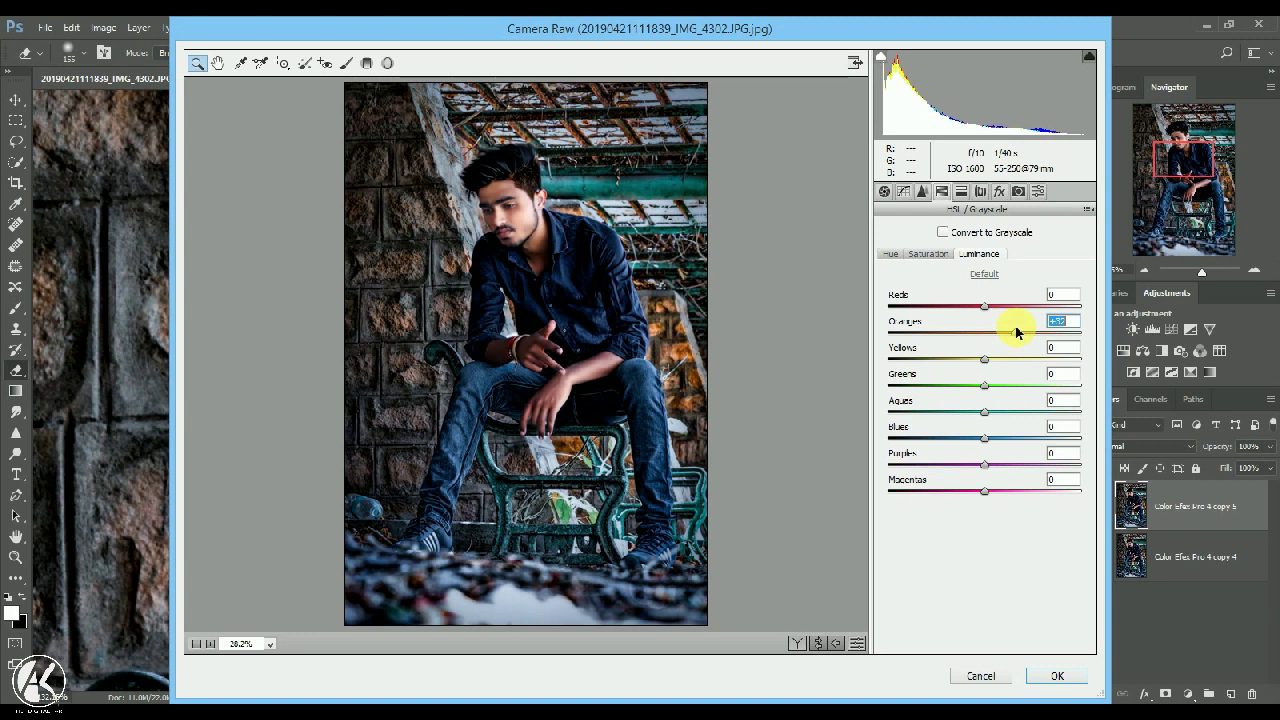
click(1060, 676)
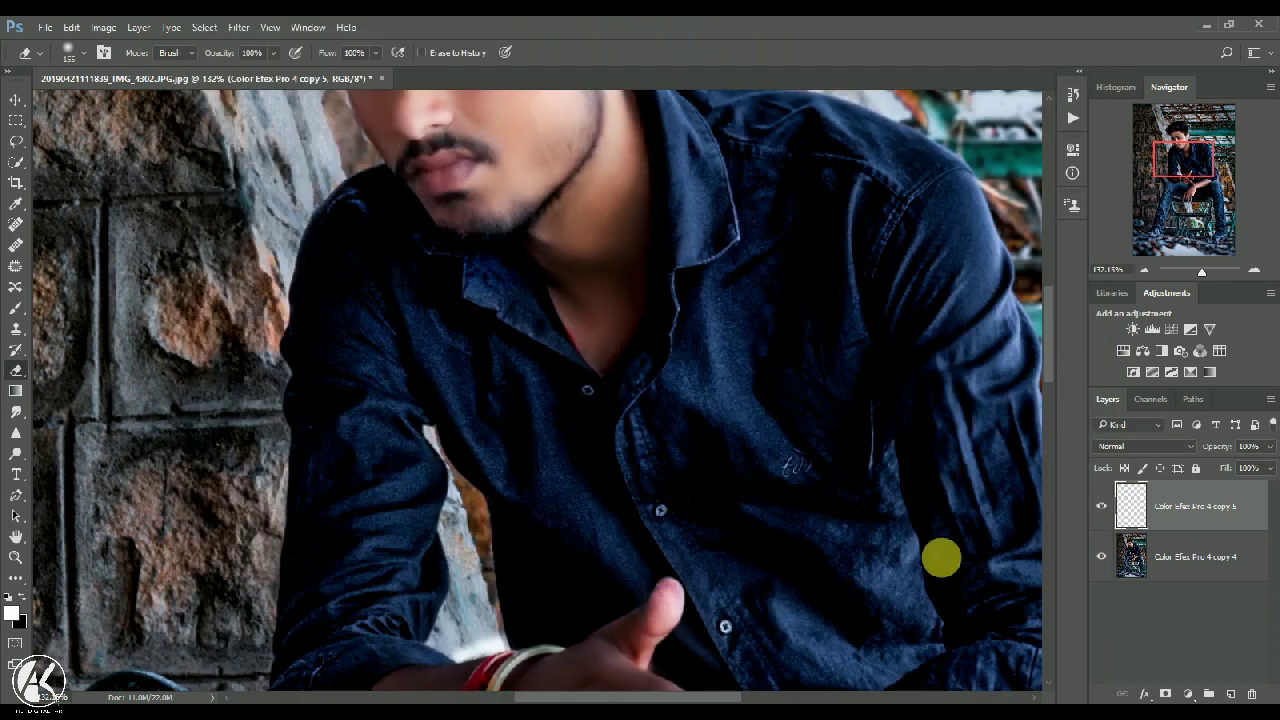
click(1102, 508)
click(1102, 508)
click(1102, 508)
click(1102, 508)
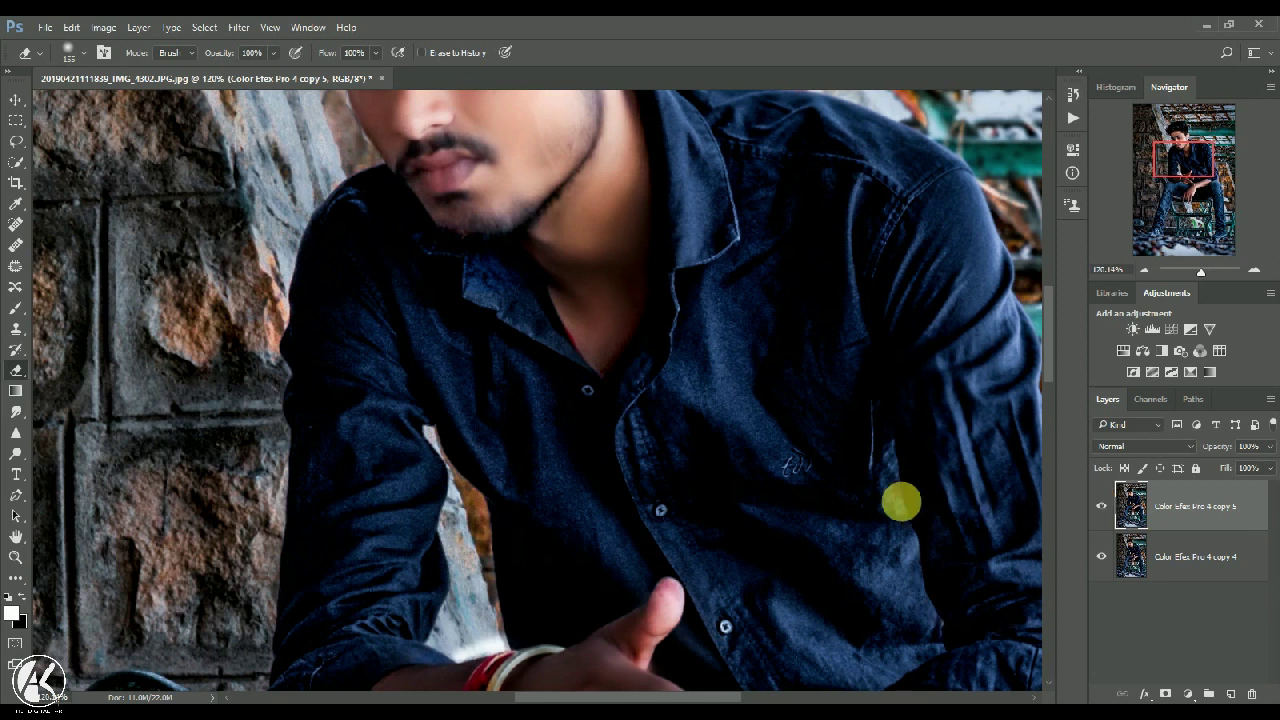
Erase the orange adjustment from the background around the man with a hard 495 px Eraser brush.
scroll(720, 405, down, 8)
scroll(540, 312, up, 2)
right_click(373, 243)
mouse_move(540, 286)
mouse_down()
mouse_move(691, 263)
mouse_move(548, 286)
mouse_up()
key(Return)
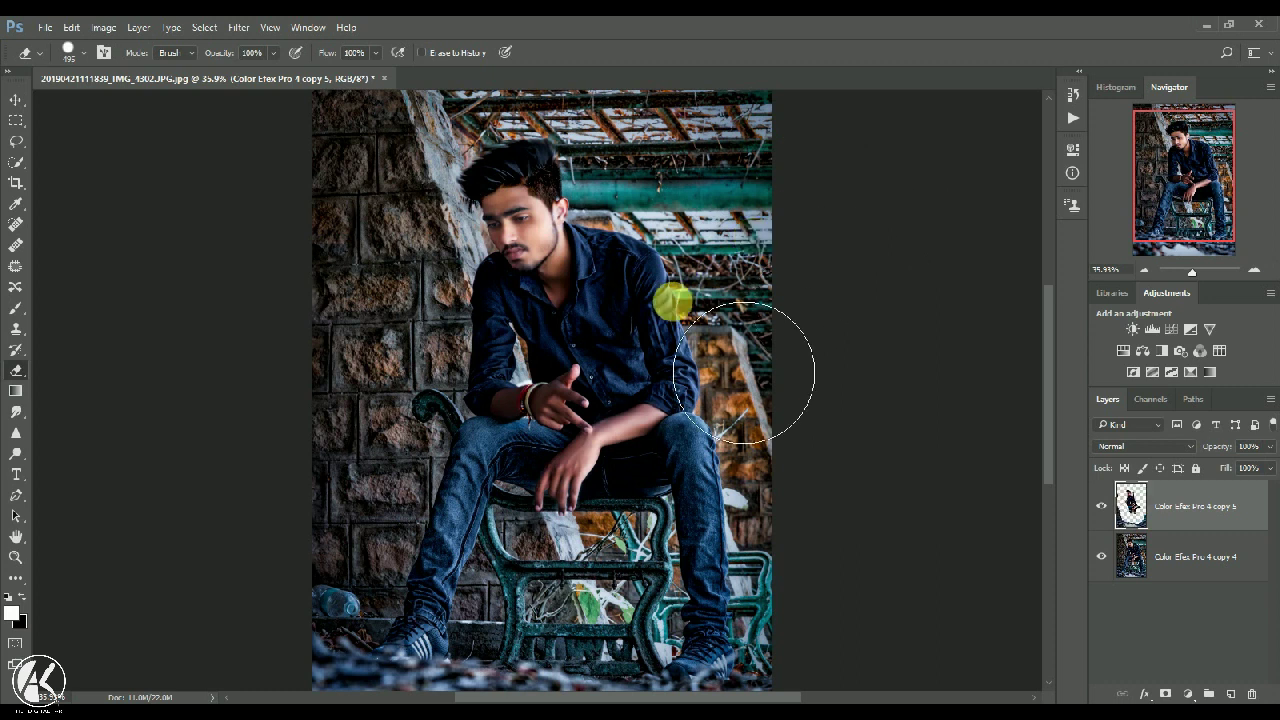
Merge the partly erased layer with the one below and duplicate the result.
right_click(513, 523)
right_click(1130, 502)
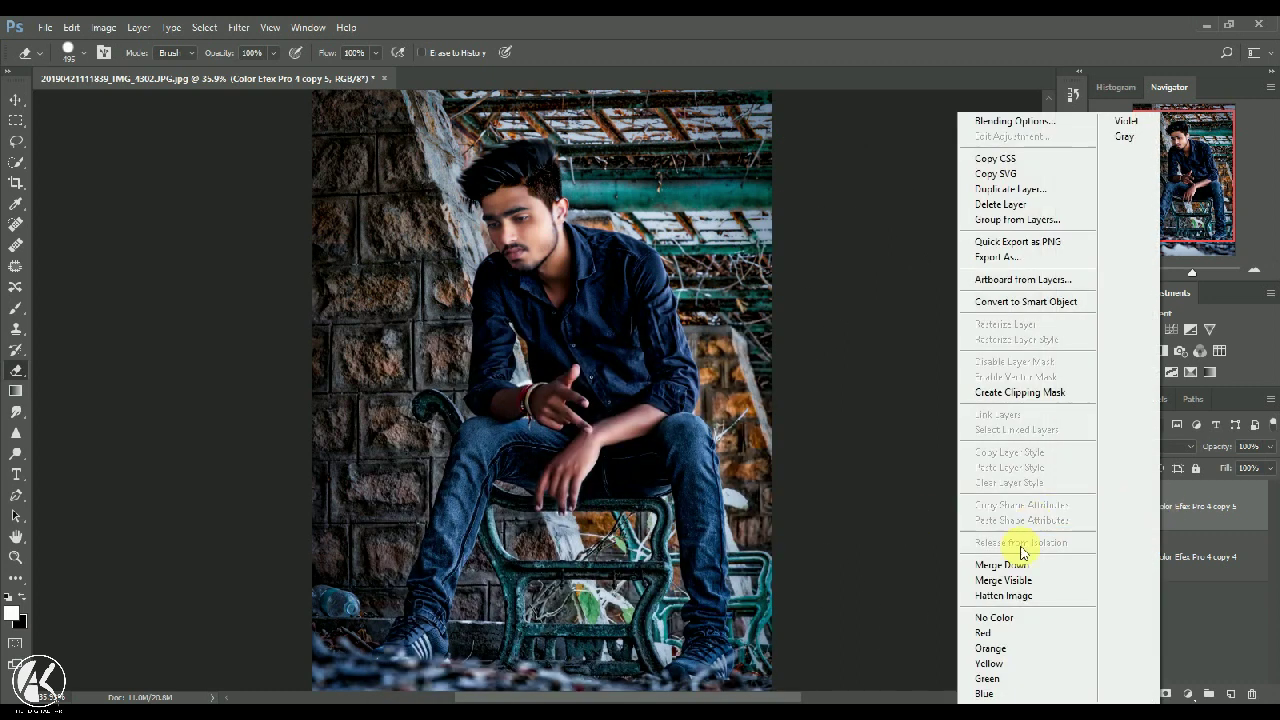
click(1003, 565)
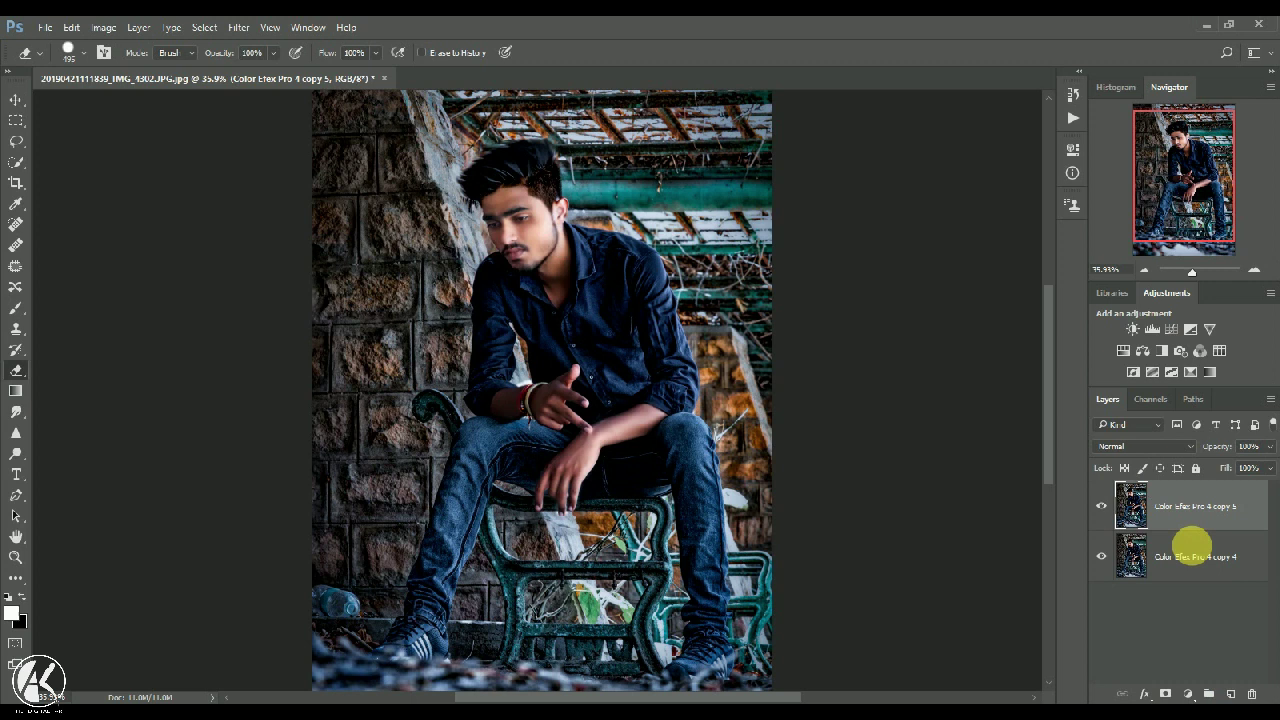
click(230, 30)
click(247, 36)
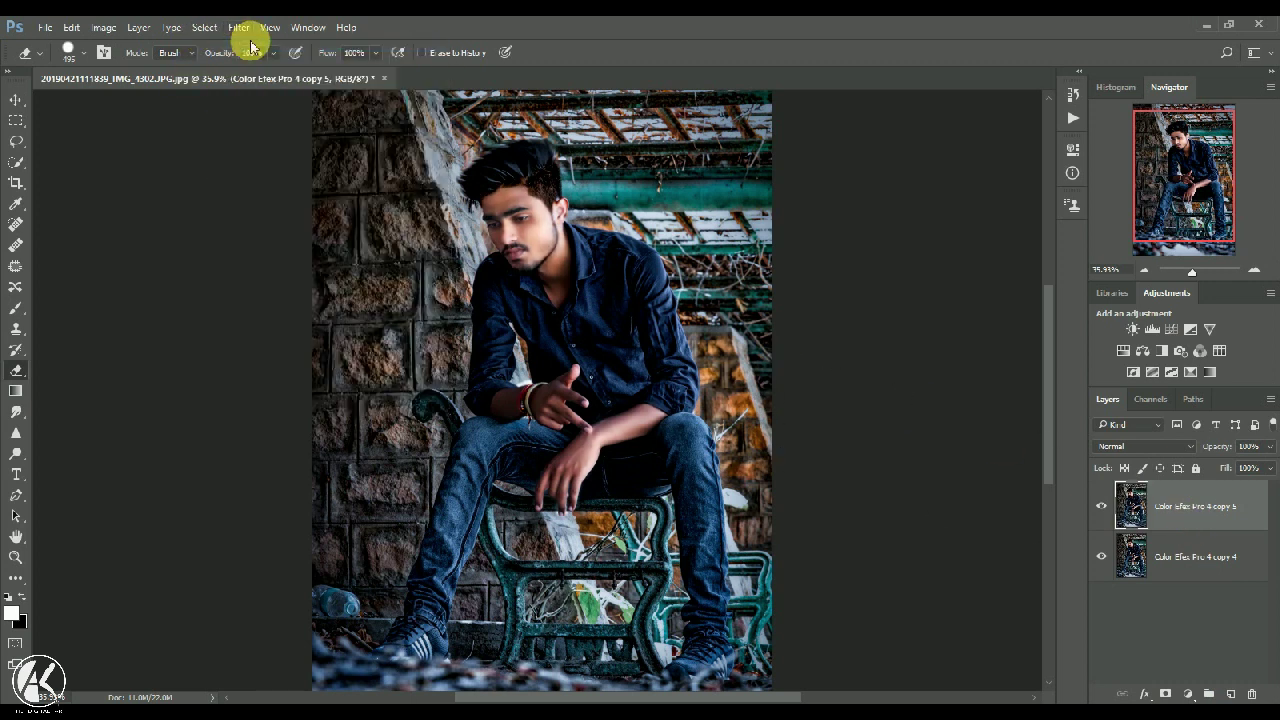
click(238, 28)
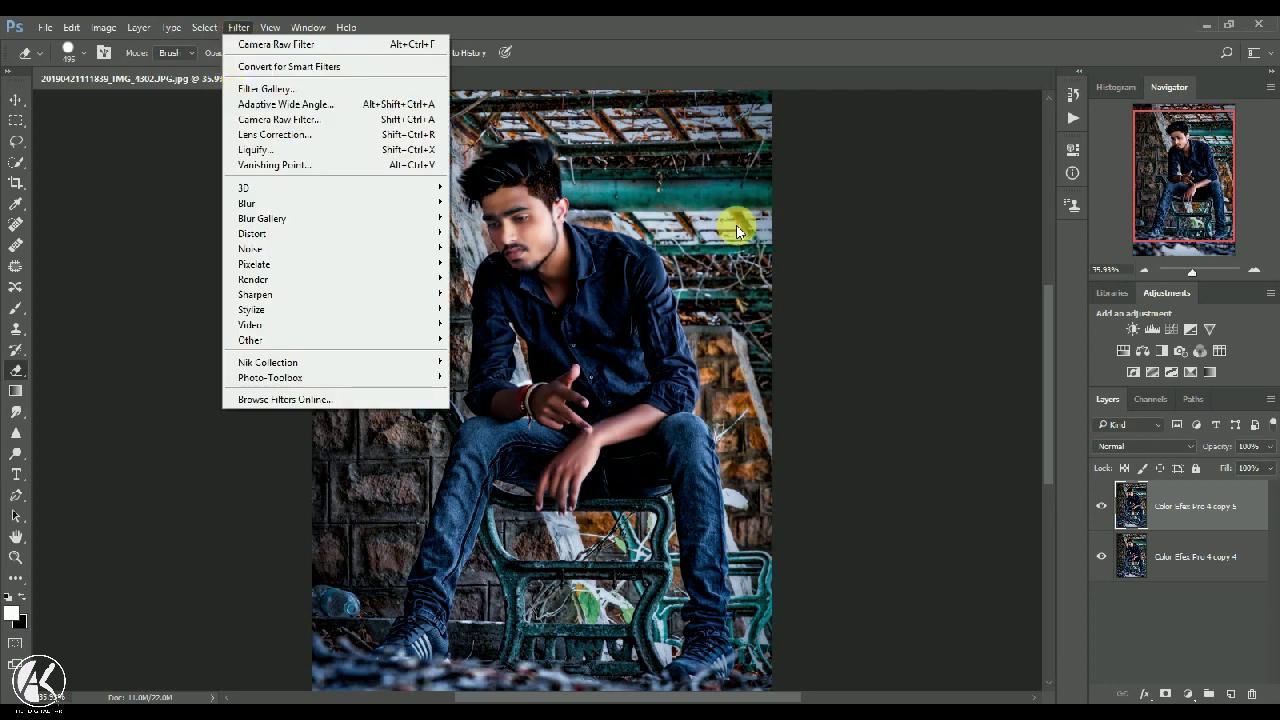
click(888, 271)
Smooth the skin on the face, neck and hands with a 65 px Smudge tool at 18% strength.
click(15, 412)
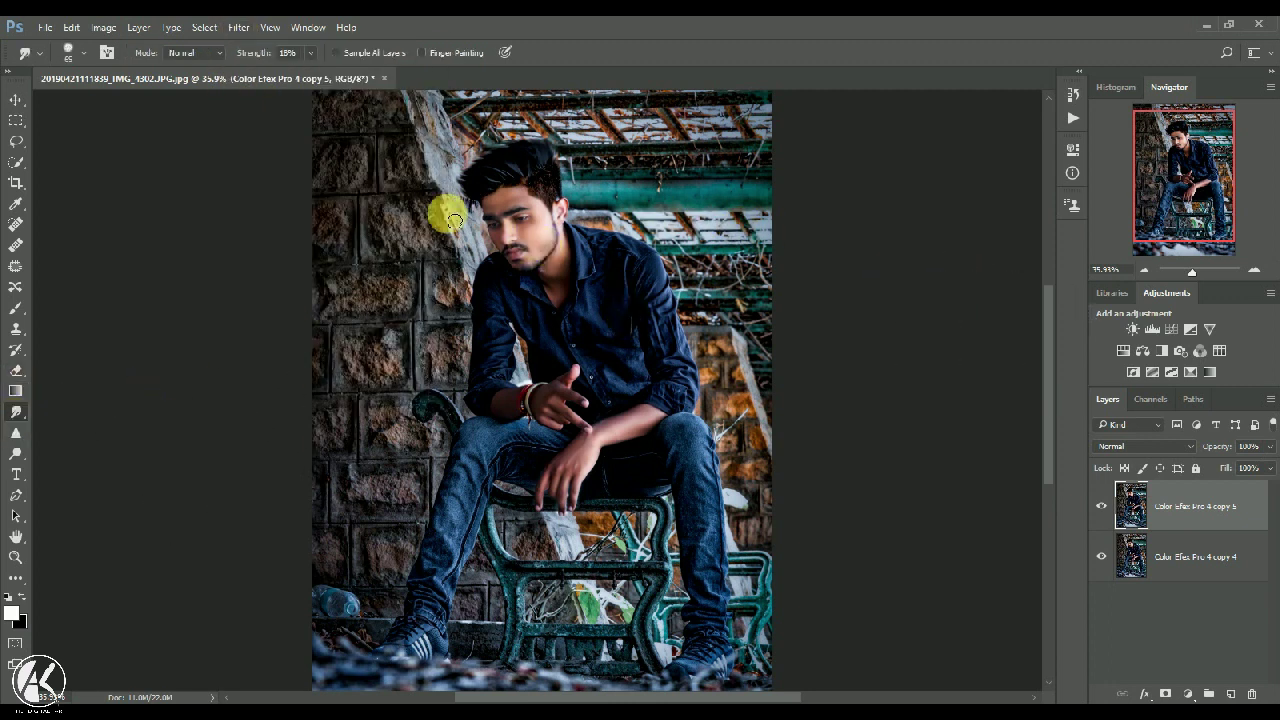
scroll(446, 213, up, 10)
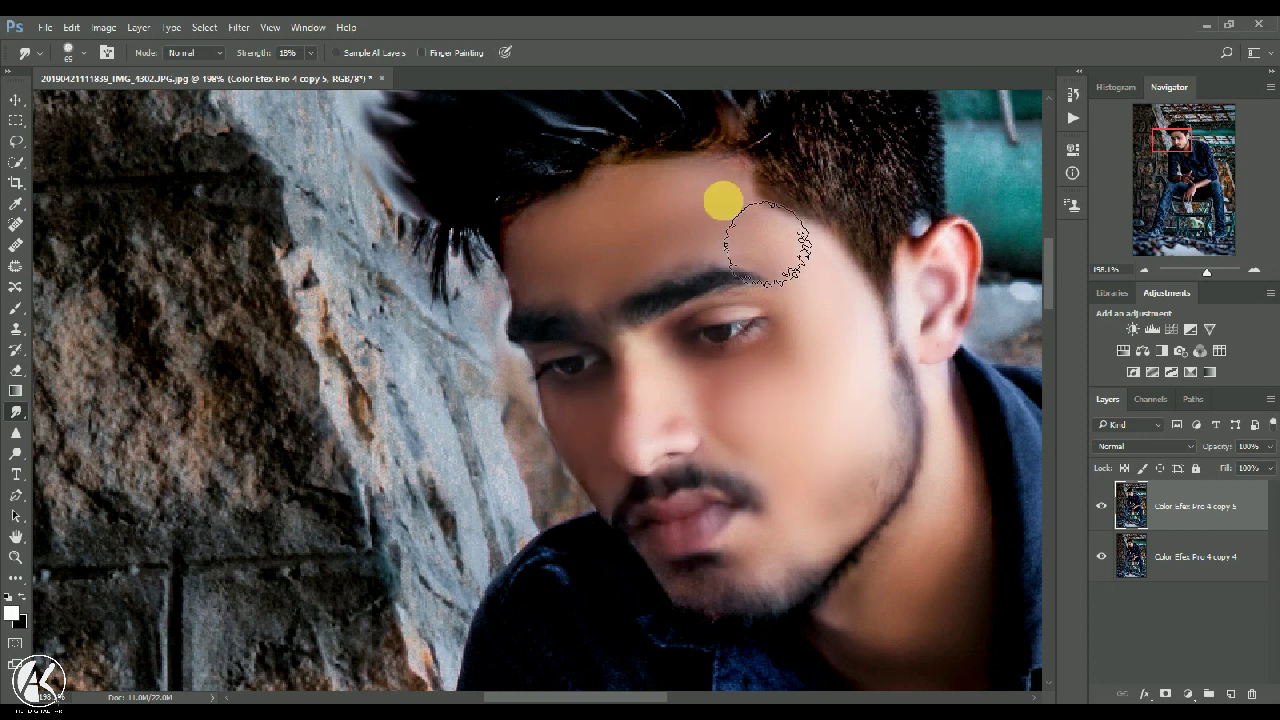
scroll(880, 435, down, 4)
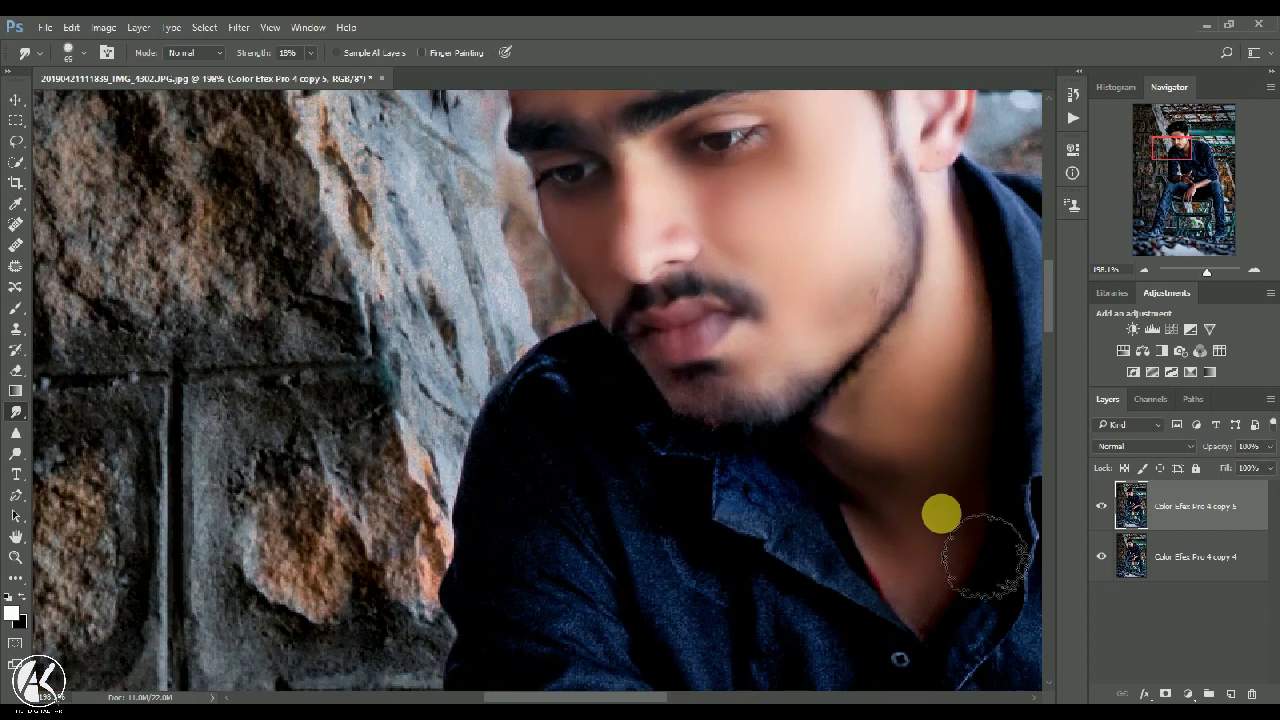
scroll(880, 500, down, 5)
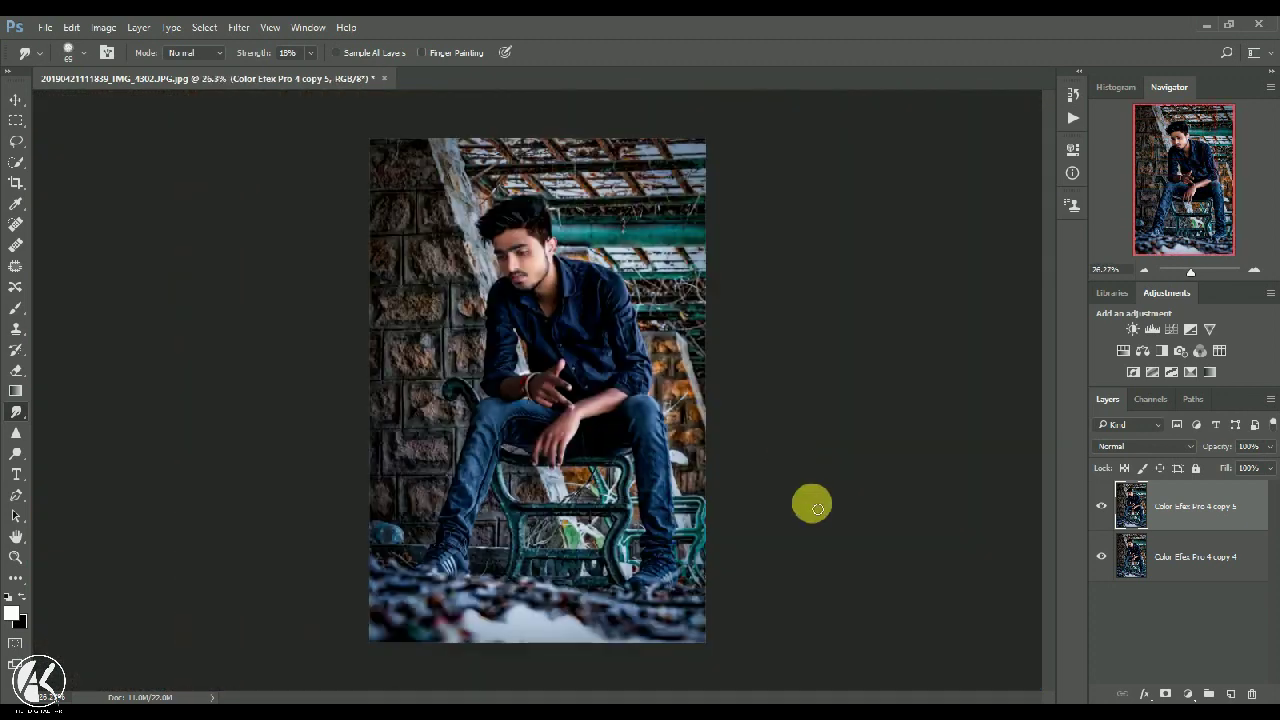
scroll(494, 394, up, 4)
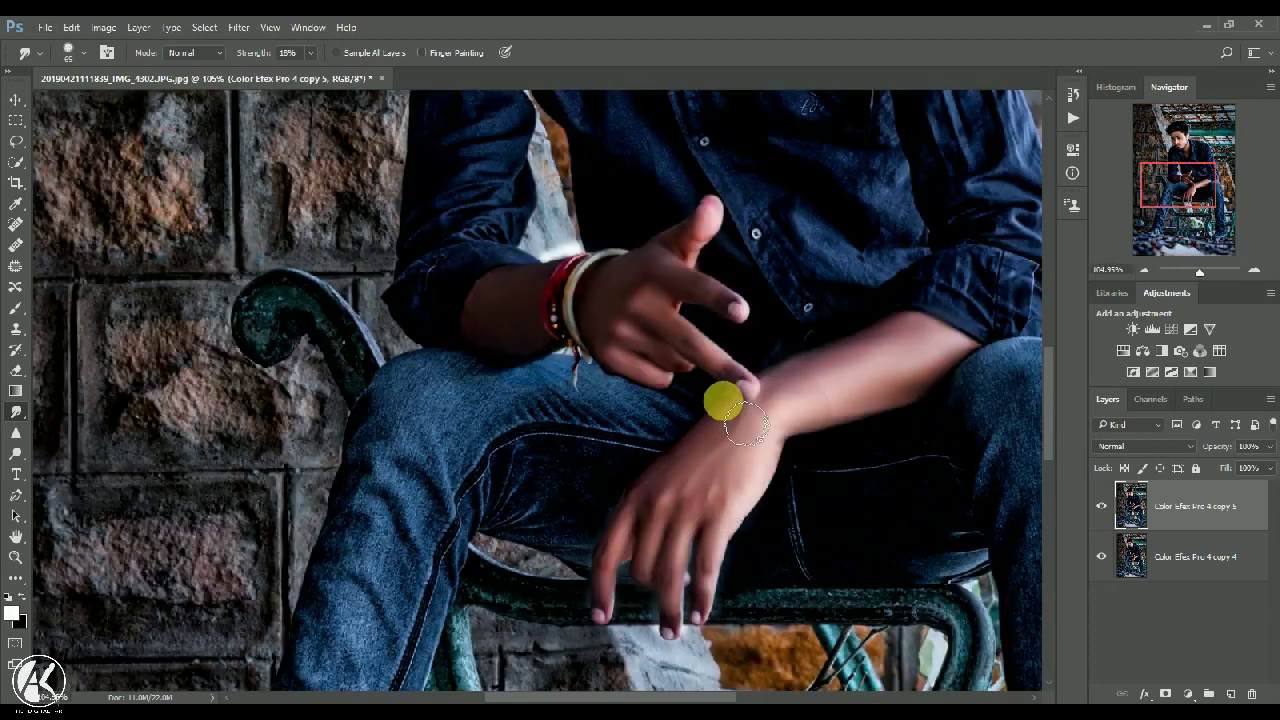
scroll(577, 283, down, 5)
scroll(531, 222, down, 1)
Merge the smudged layer with the visible layer below and make a new duplicate of it.
right_click(1176, 518)
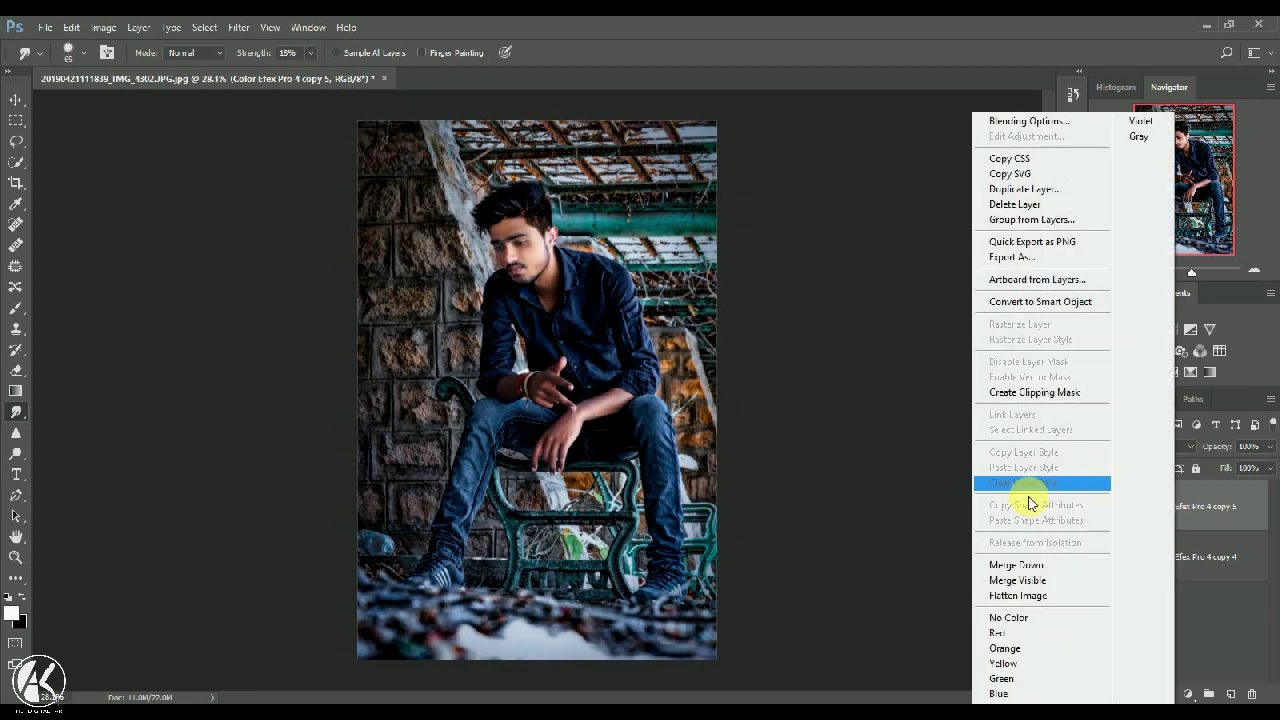
click(1030, 577)
drag(1176, 518, 1230, 693)
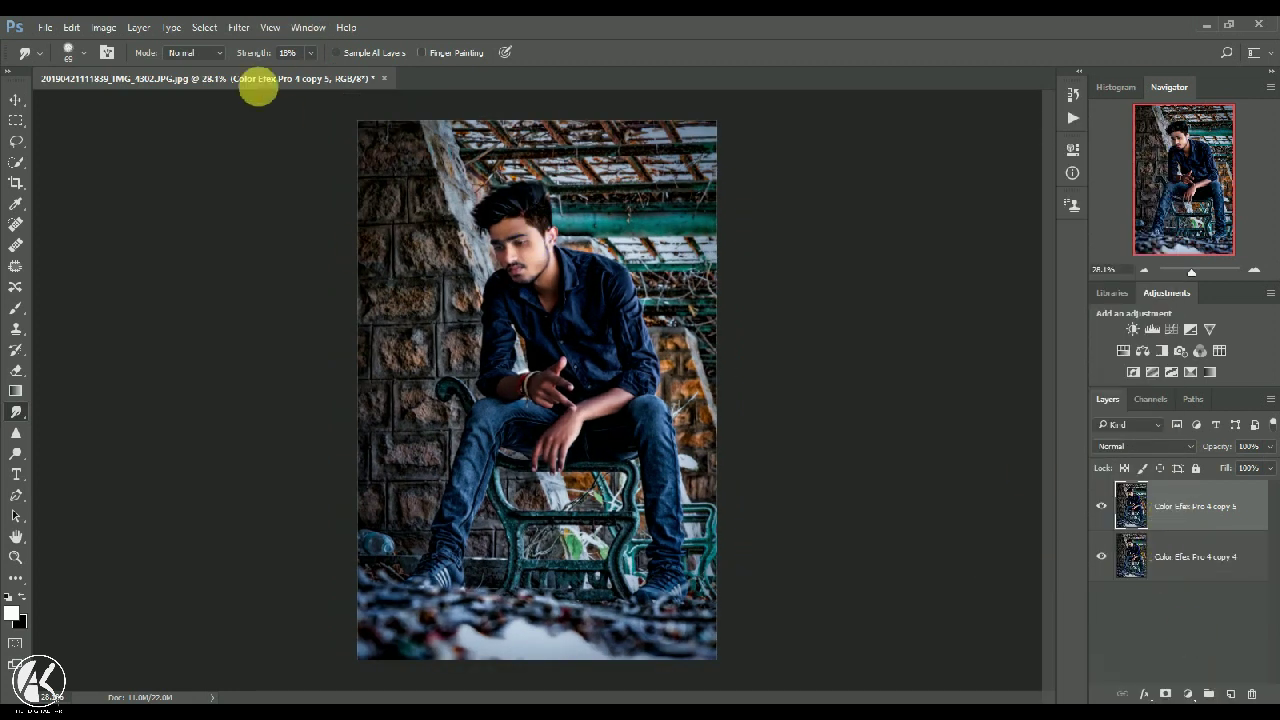
Add a Hue/Saturation adjustment above the duplicate layer with Hue +5, Saturation +9 and Lightness 0.
click(238, 30)
click(775, 382)
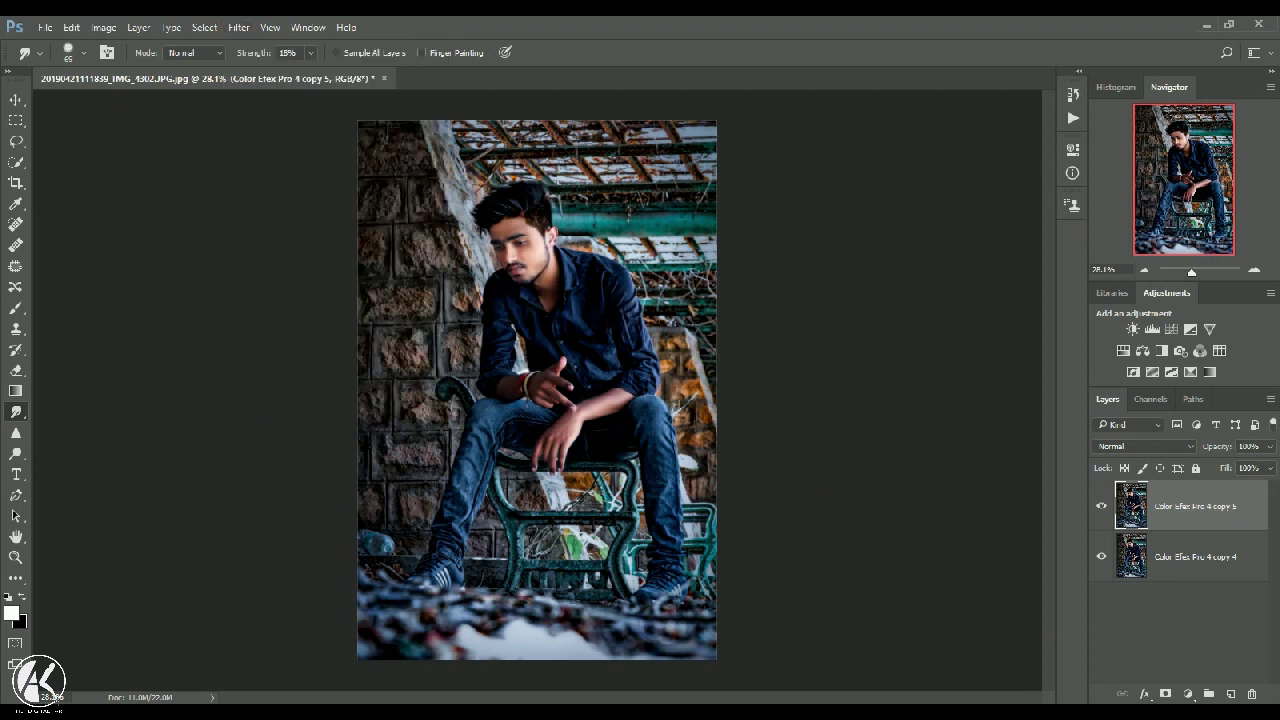
click(1187, 693)
click(1160, 501)
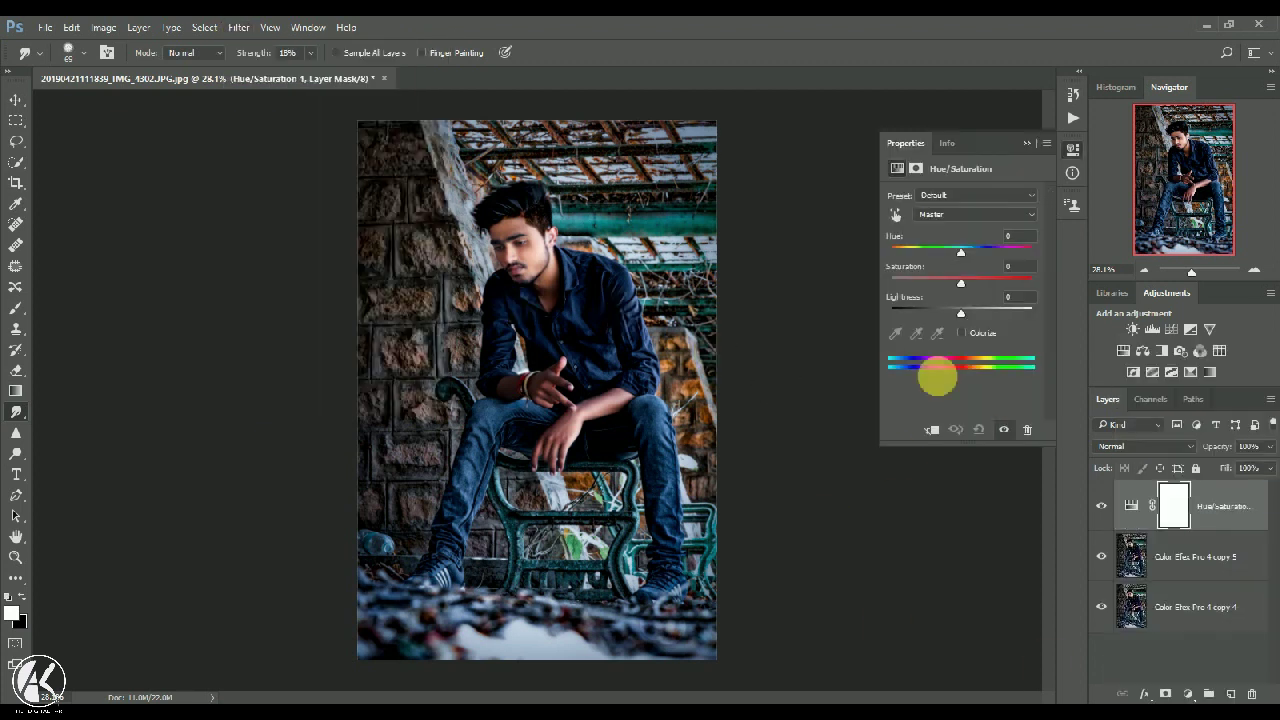
mouse_move(962, 255)
mouse_down()
mouse_move(1000, 251)
mouse_move(937, 257)
mouse_move(962, 263)
mouse_up()
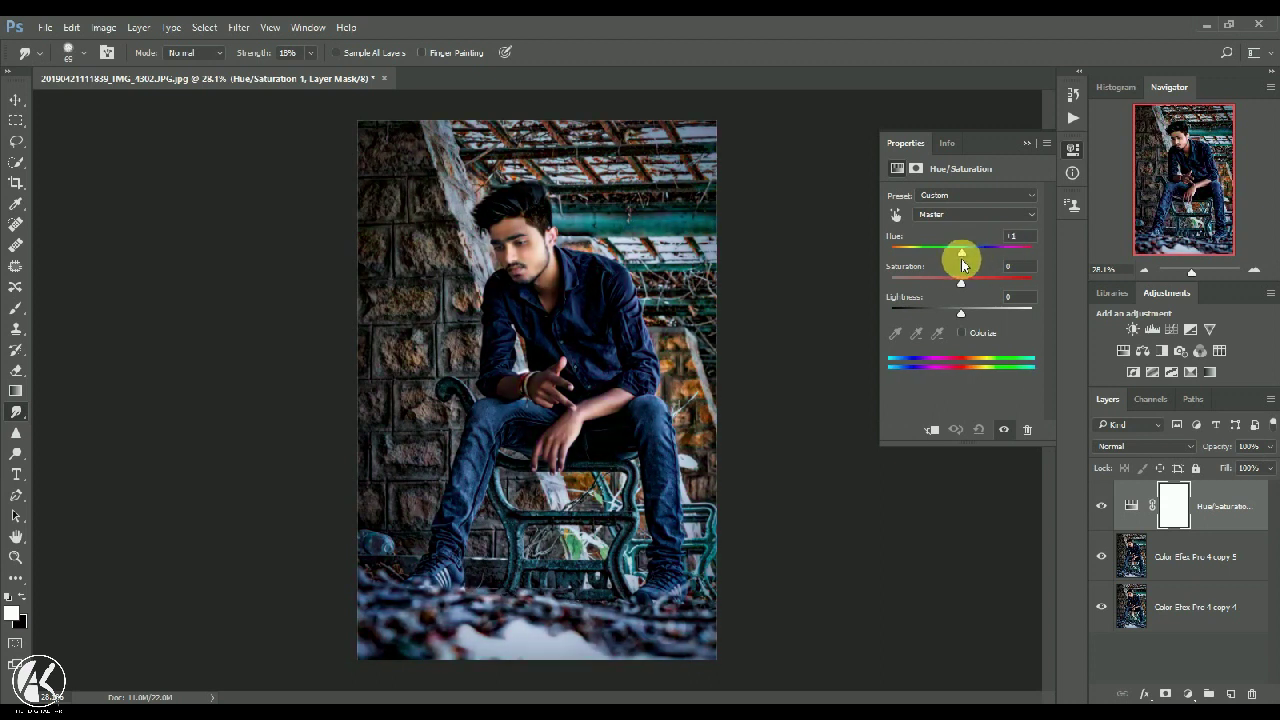
click(931, 431)
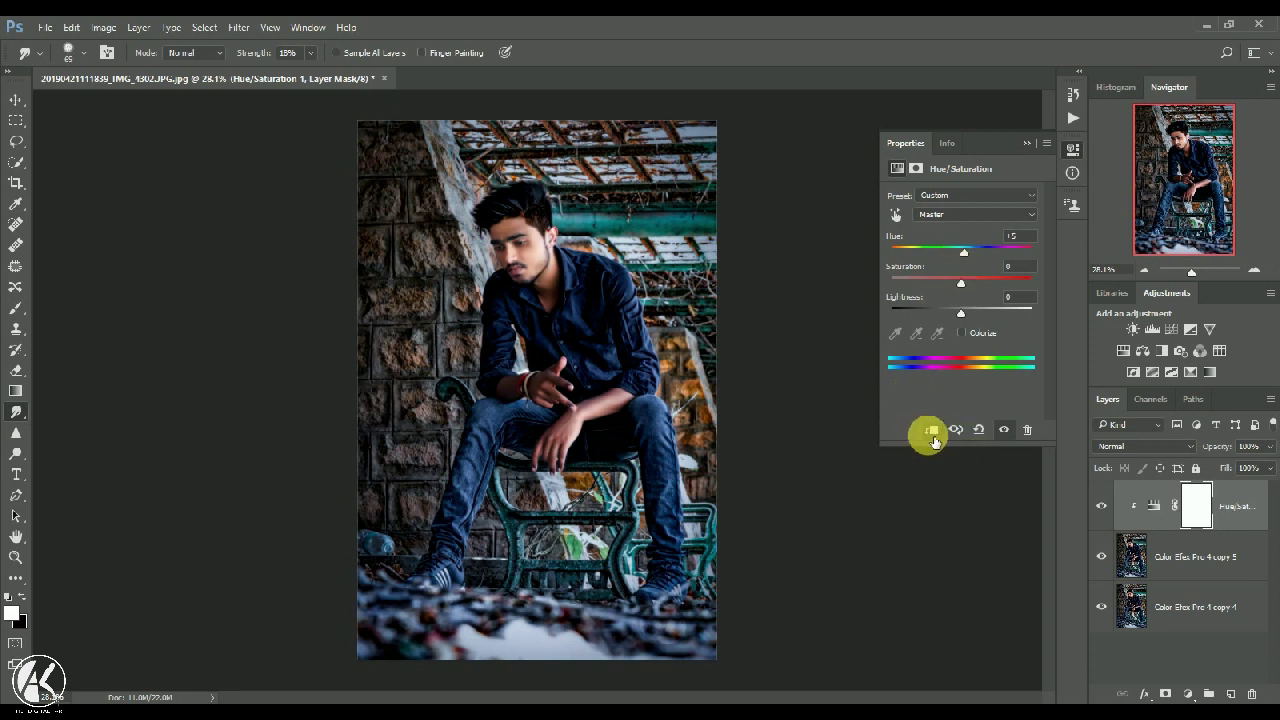
click(933, 438)
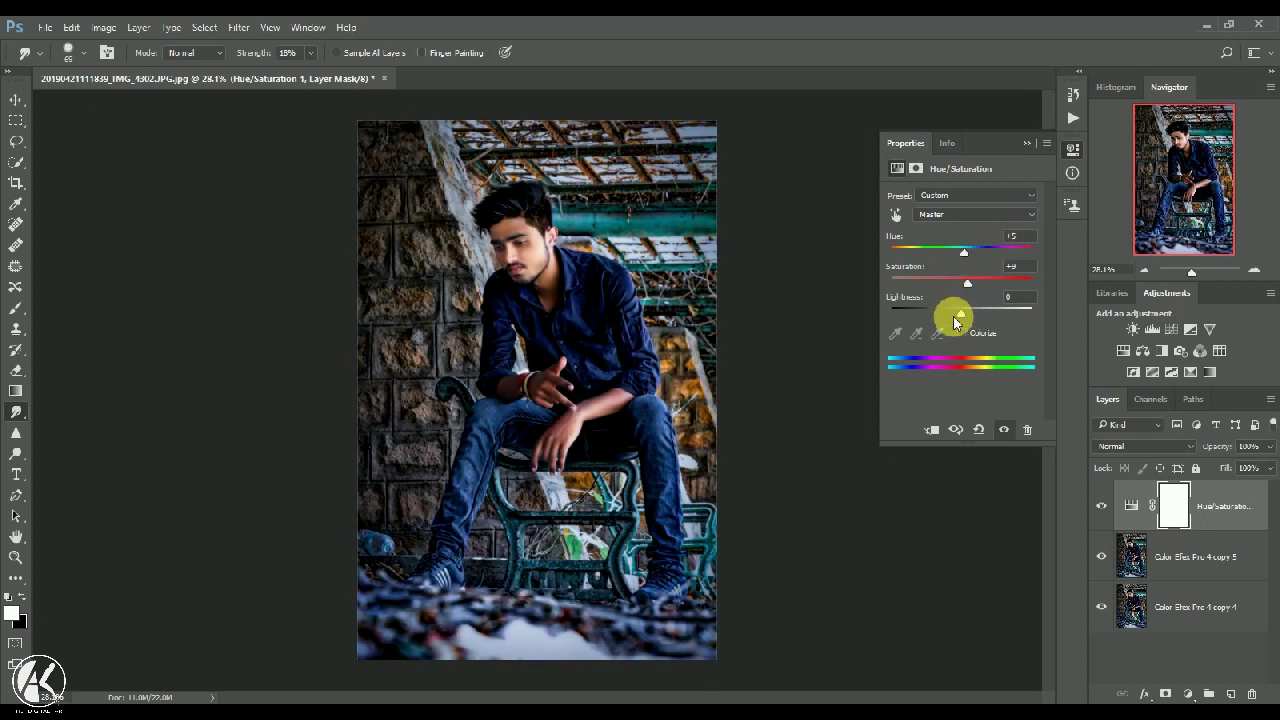
mouse_move(962, 322)
mouse_down()
mouse_move(1020, 306)
mouse_move(965, 332)
mouse_up()
right_click(1005, 290)
click(990, 299)
text(0)
Clip the Hue/Saturation adjustment to the layer directly below and merge the two layers.
click(933, 432)
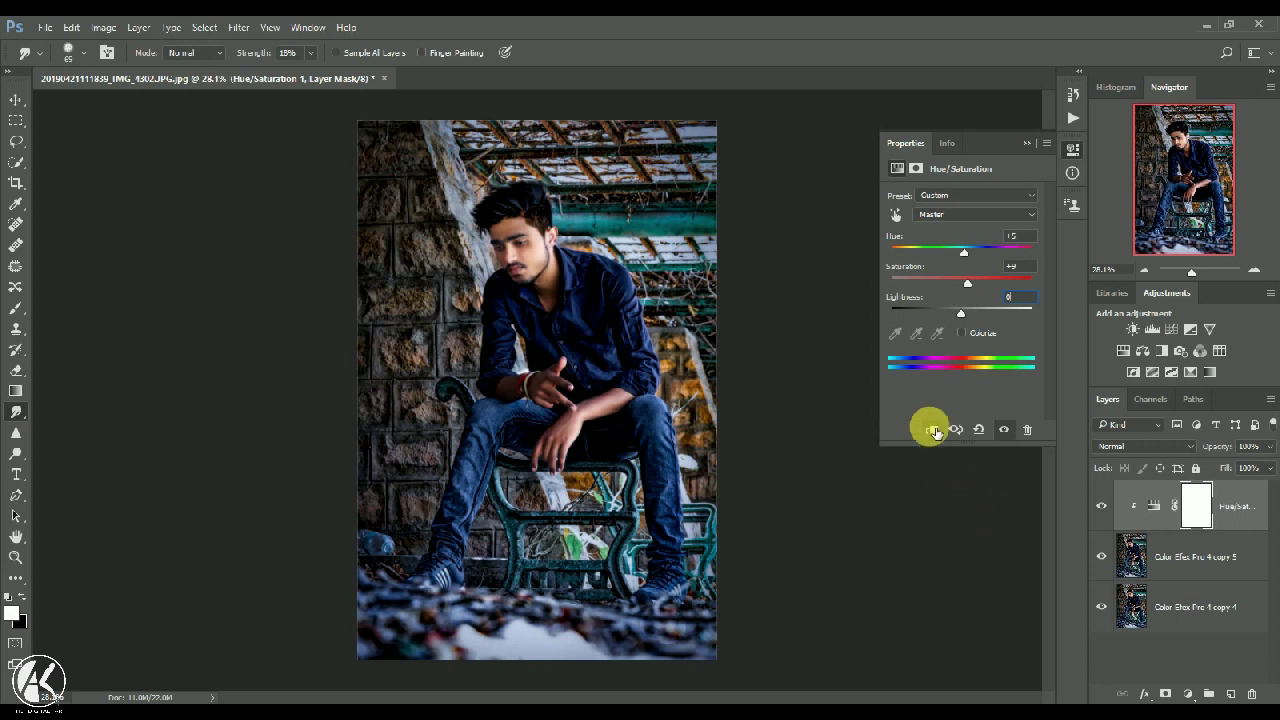
click(1024, 142)
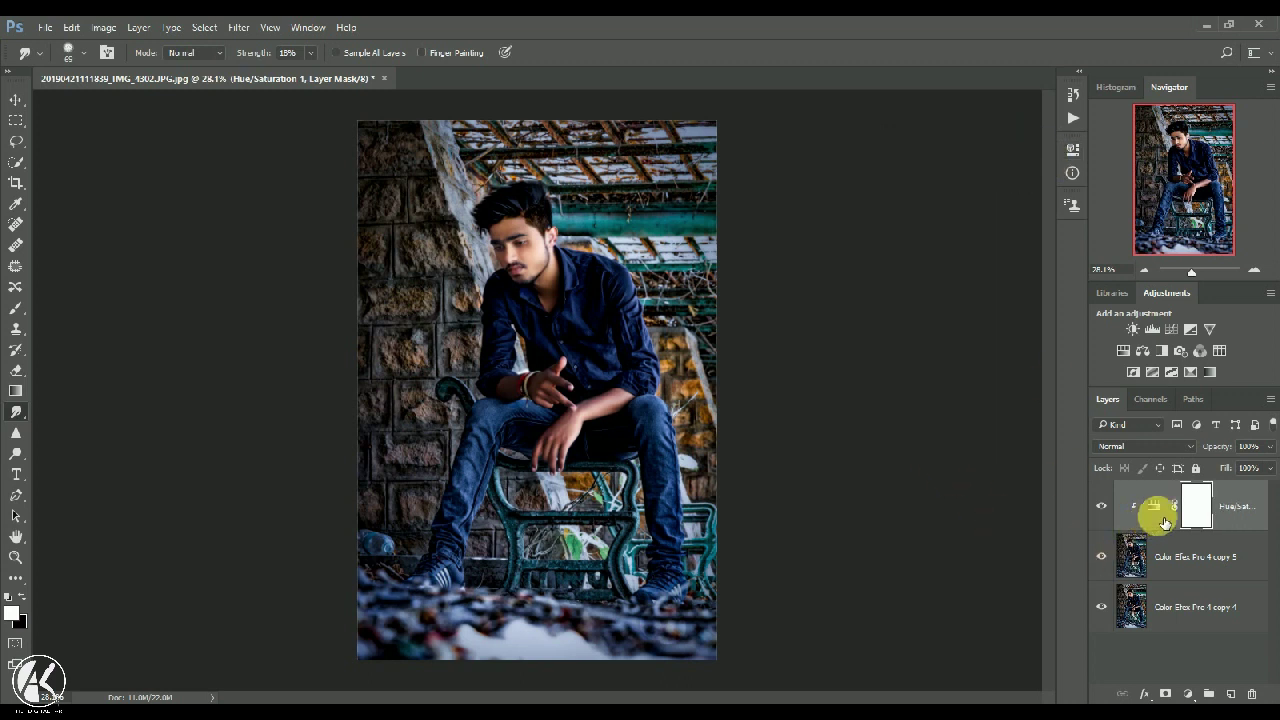
right_click(1180, 512)
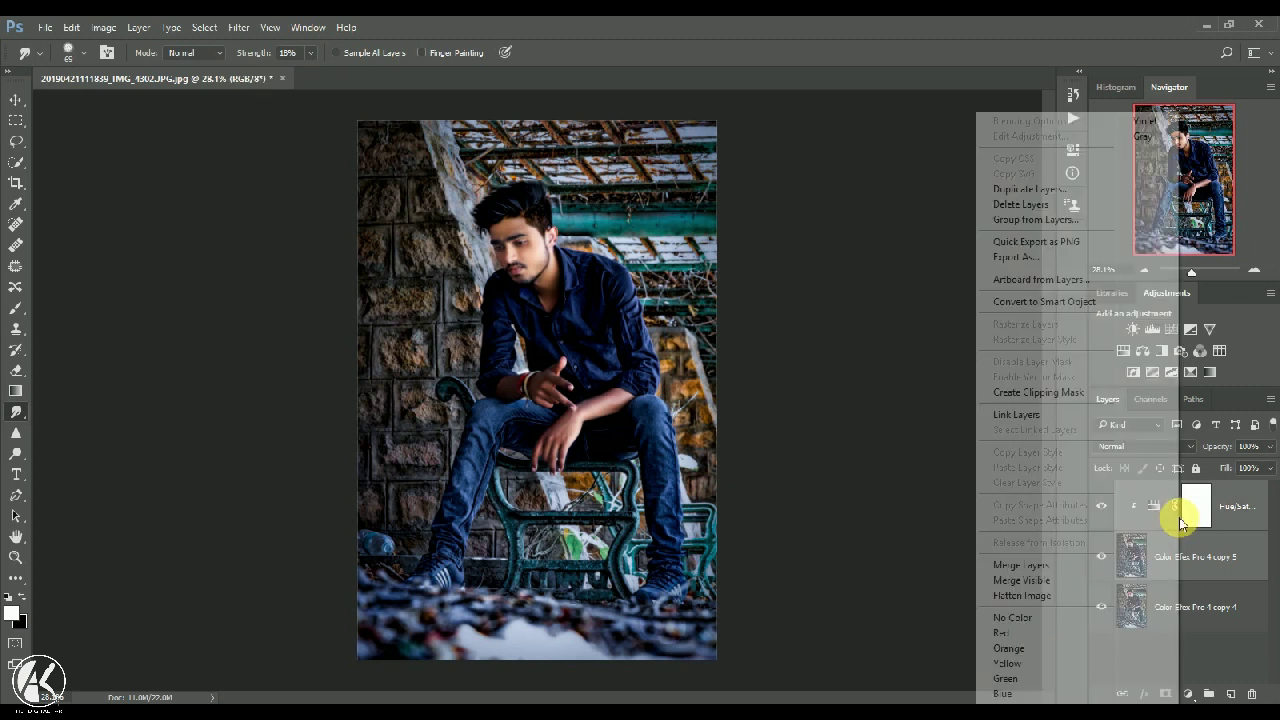
click(1060, 580)
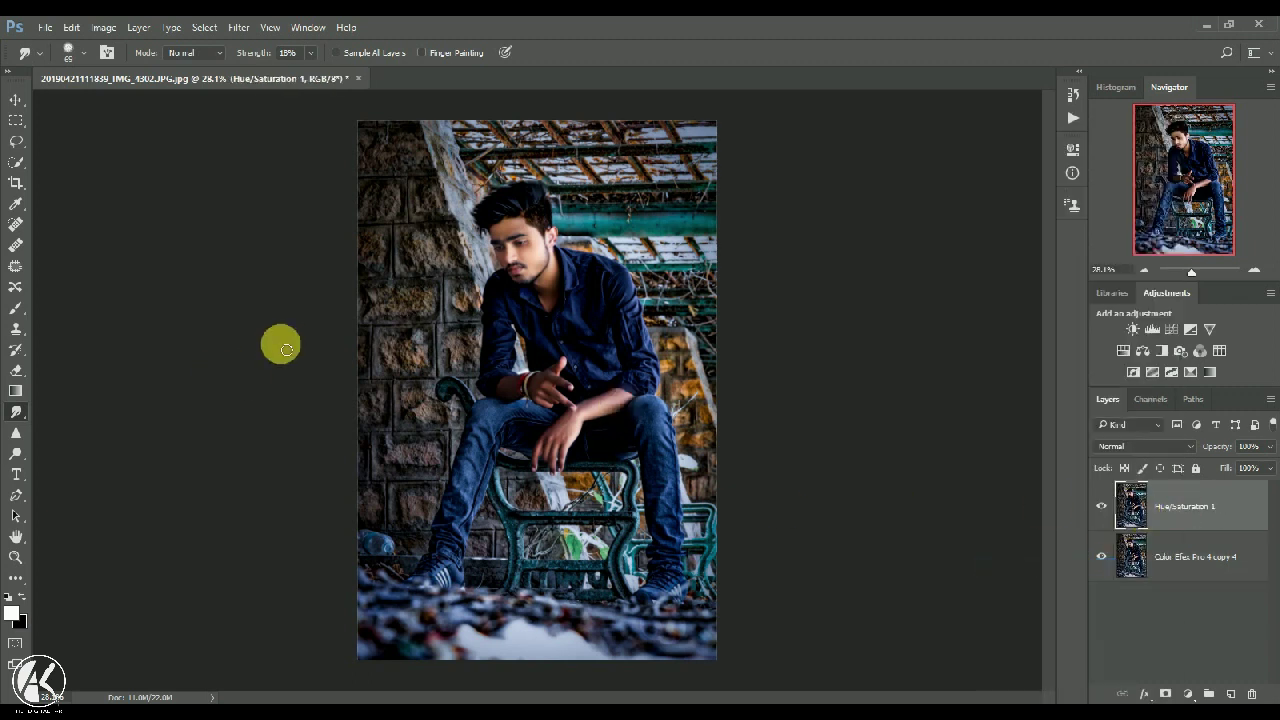
Erase the saturated layer around the man's upper body with the hard 495 px Eraser brush.
click(15, 372)
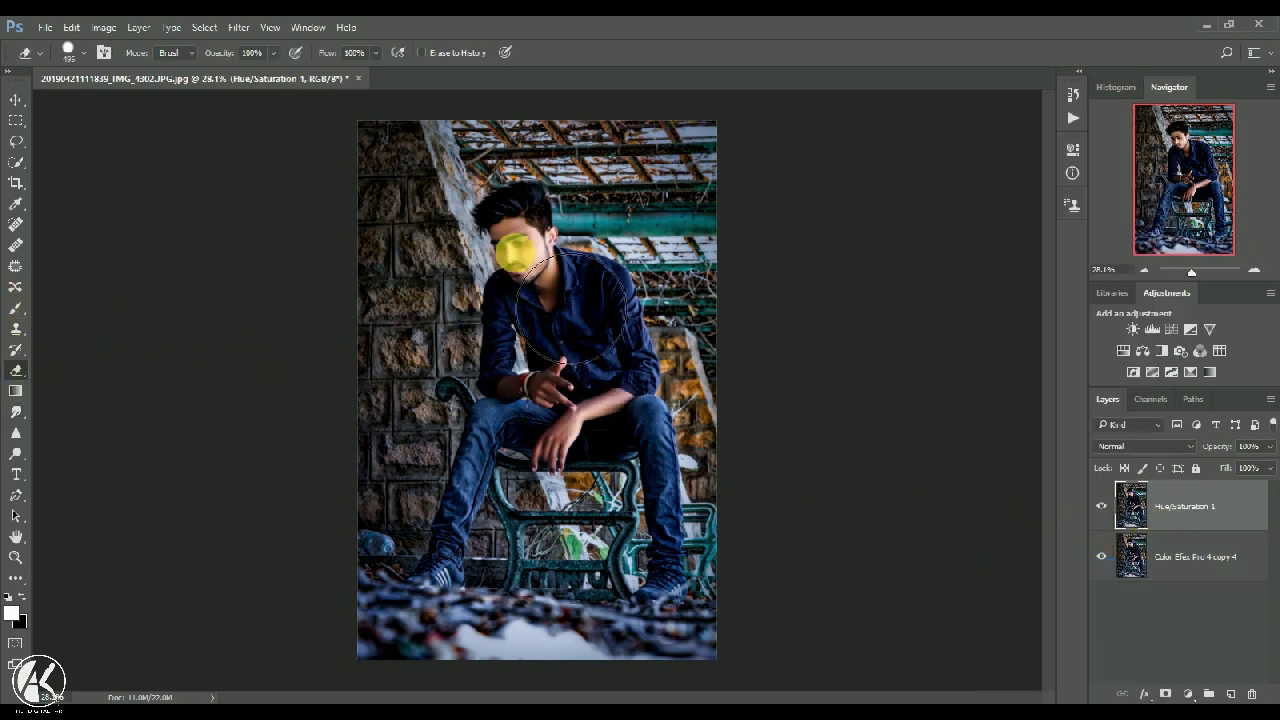
drag(517, 258, 483, 335)
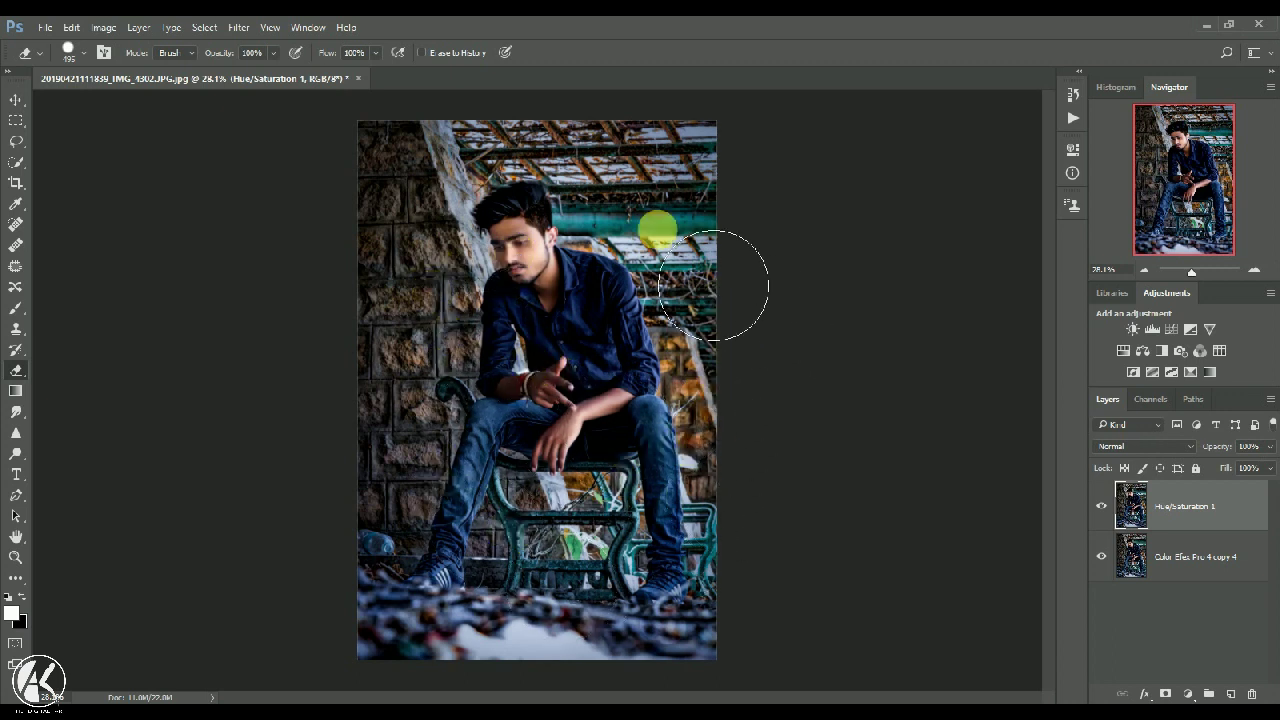
drag(575, 633, 489, 614)
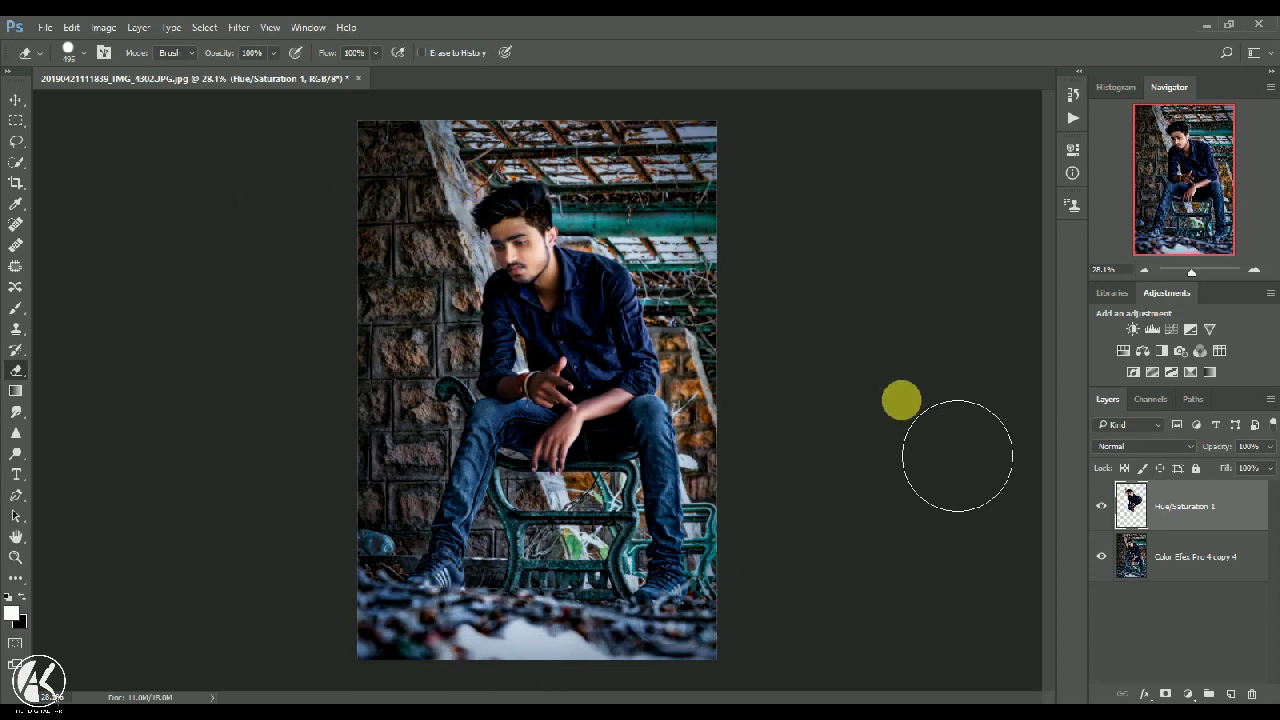
Merge the partly erased saturation layer with the visible layer below and duplicate the result.
right_click(1196, 527)
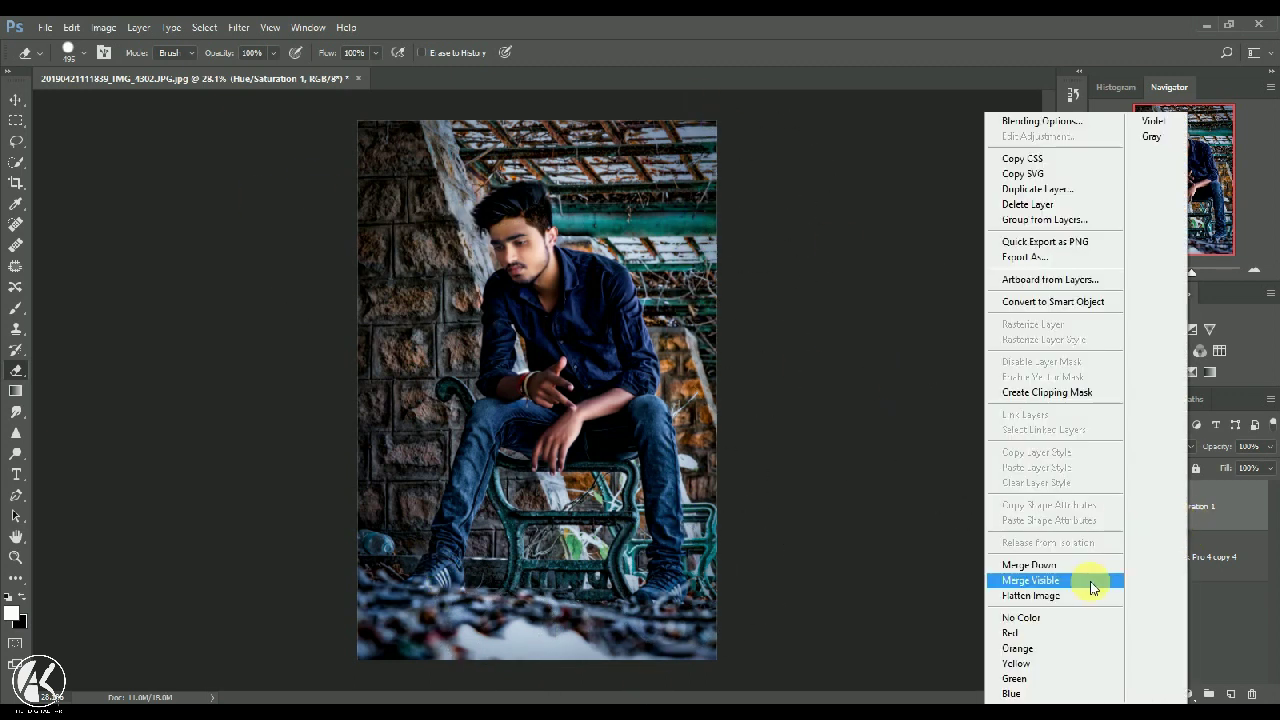
click(1072, 575)
drag(1163, 506, 1233, 694)
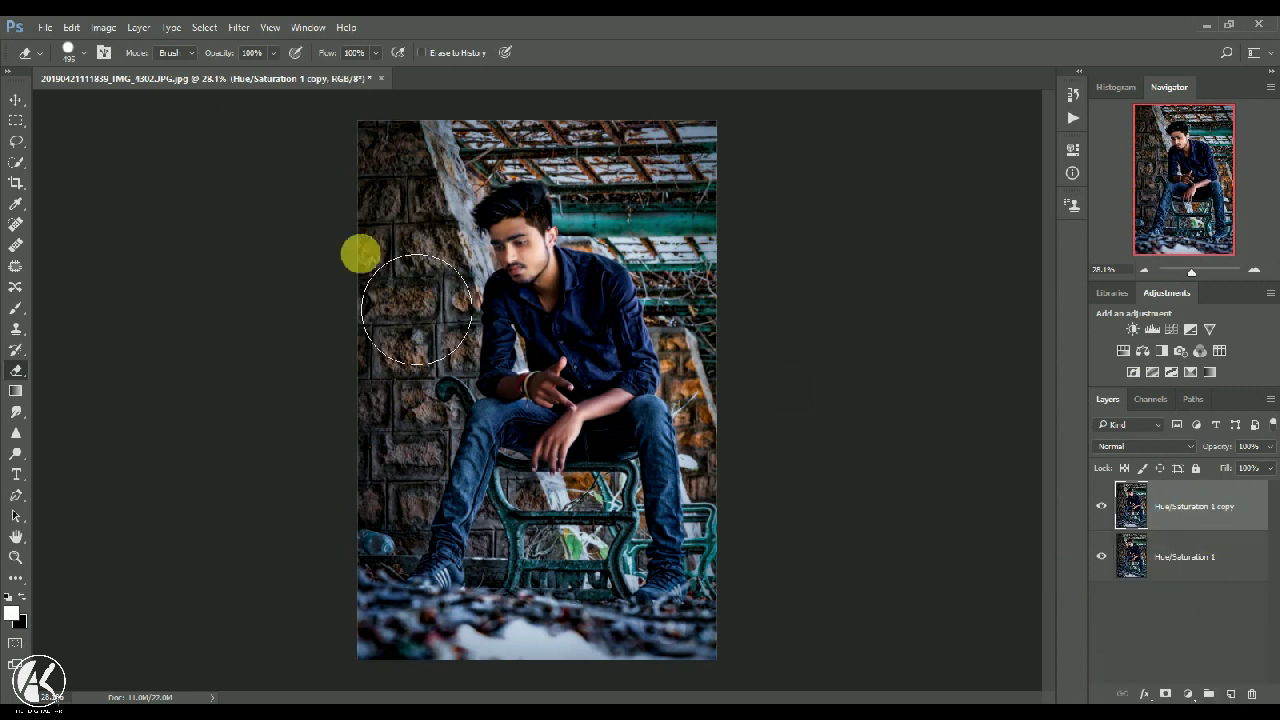
Start a Camera Raw filter on the duplicate, set Temperature to -4 and try lifting the Blacks.
click(236, 29)
click(242, 42)
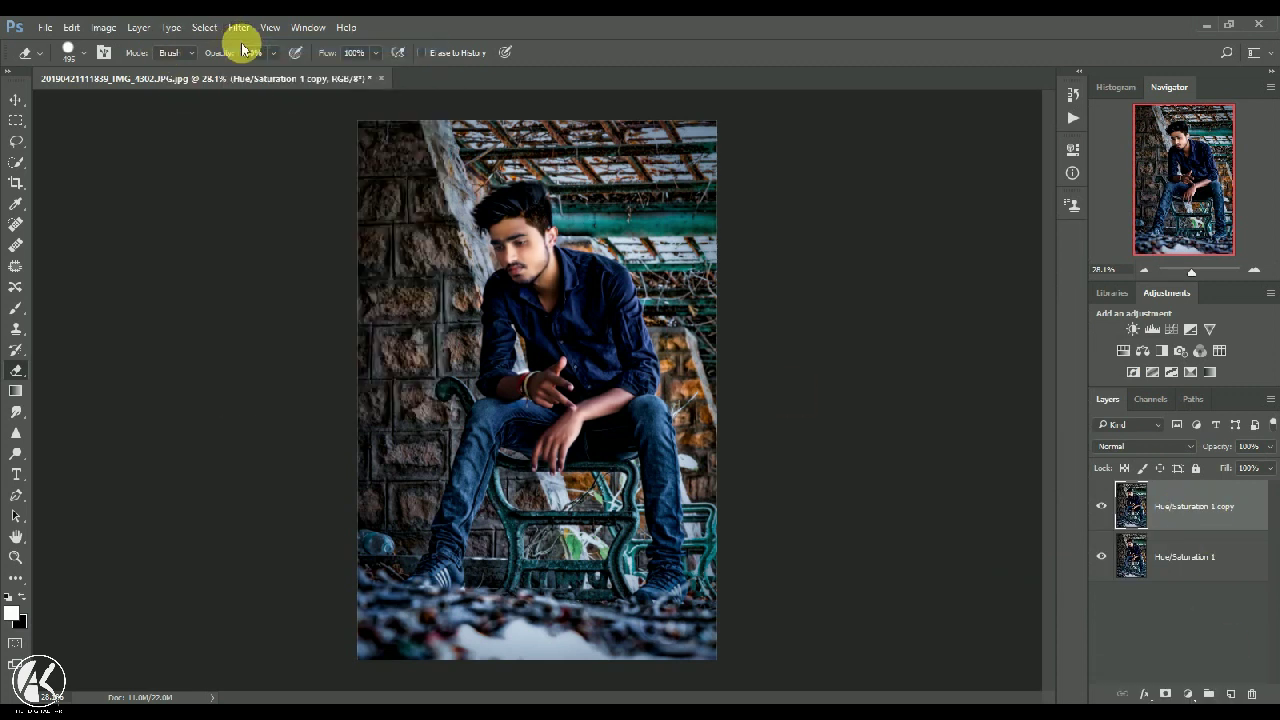
click(239, 27)
click(257, 118)
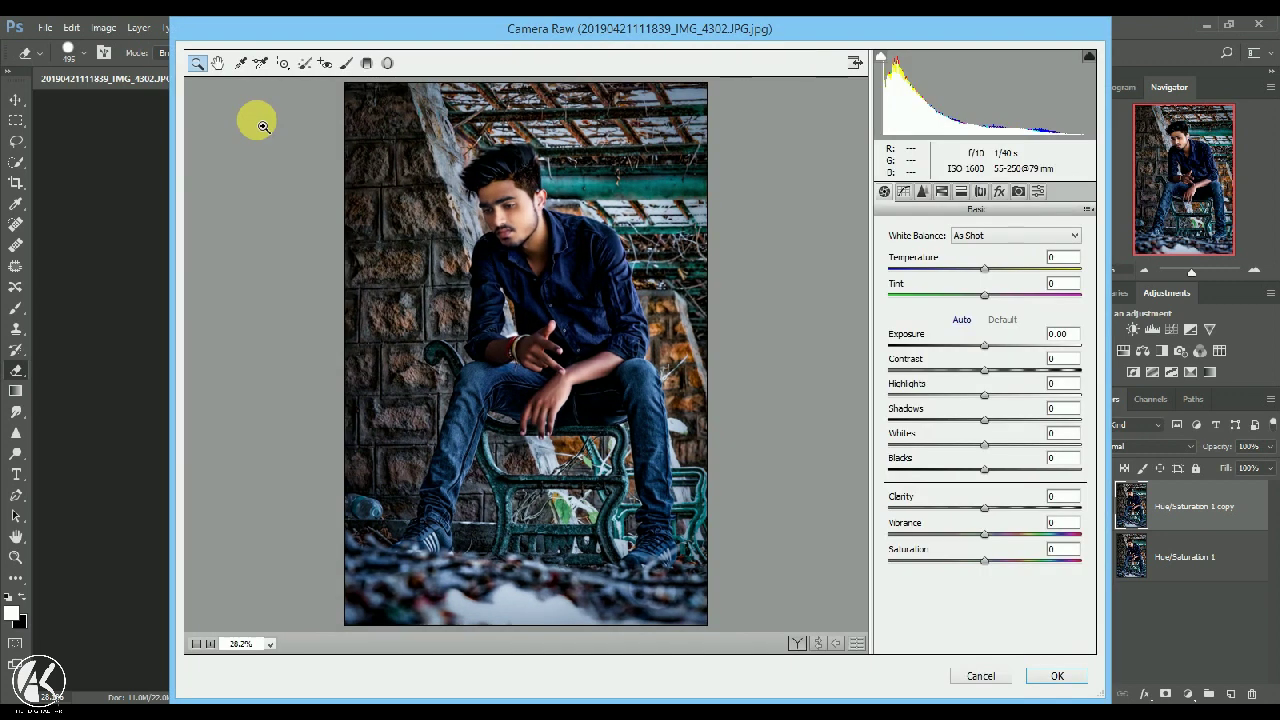
drag(988, 276, 975, 278)
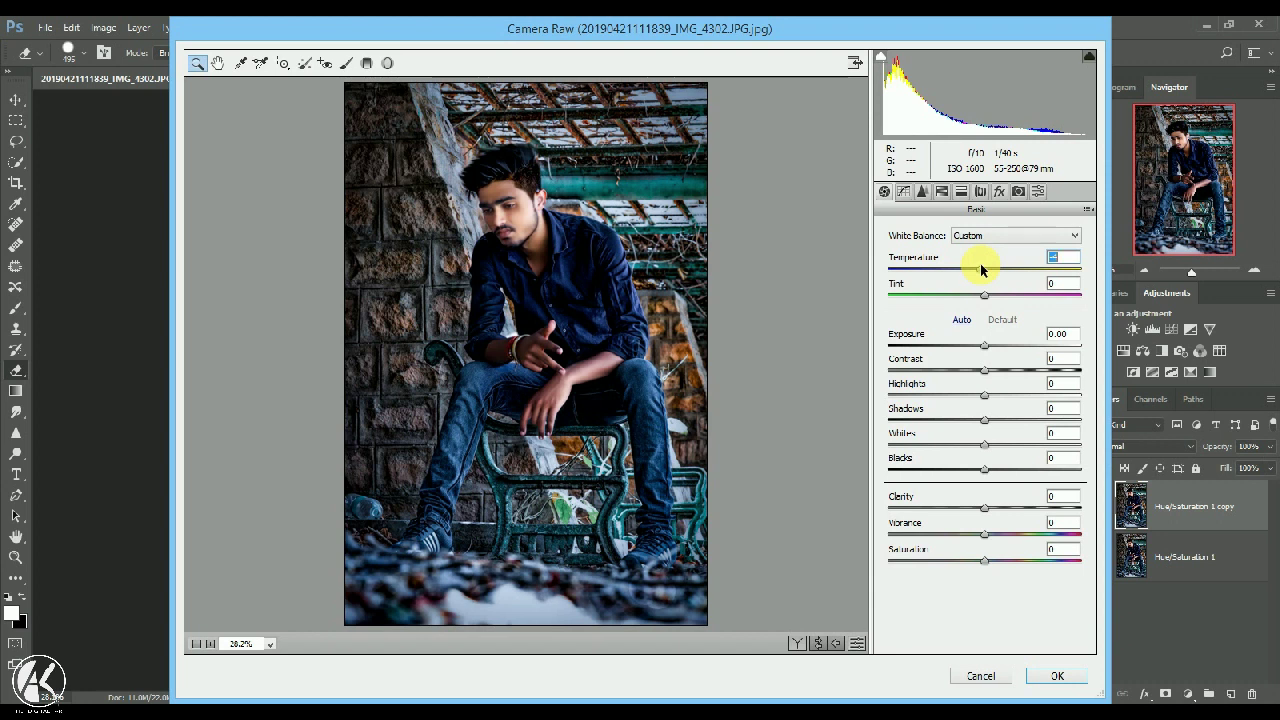
drag(980, 478, 995, 470)
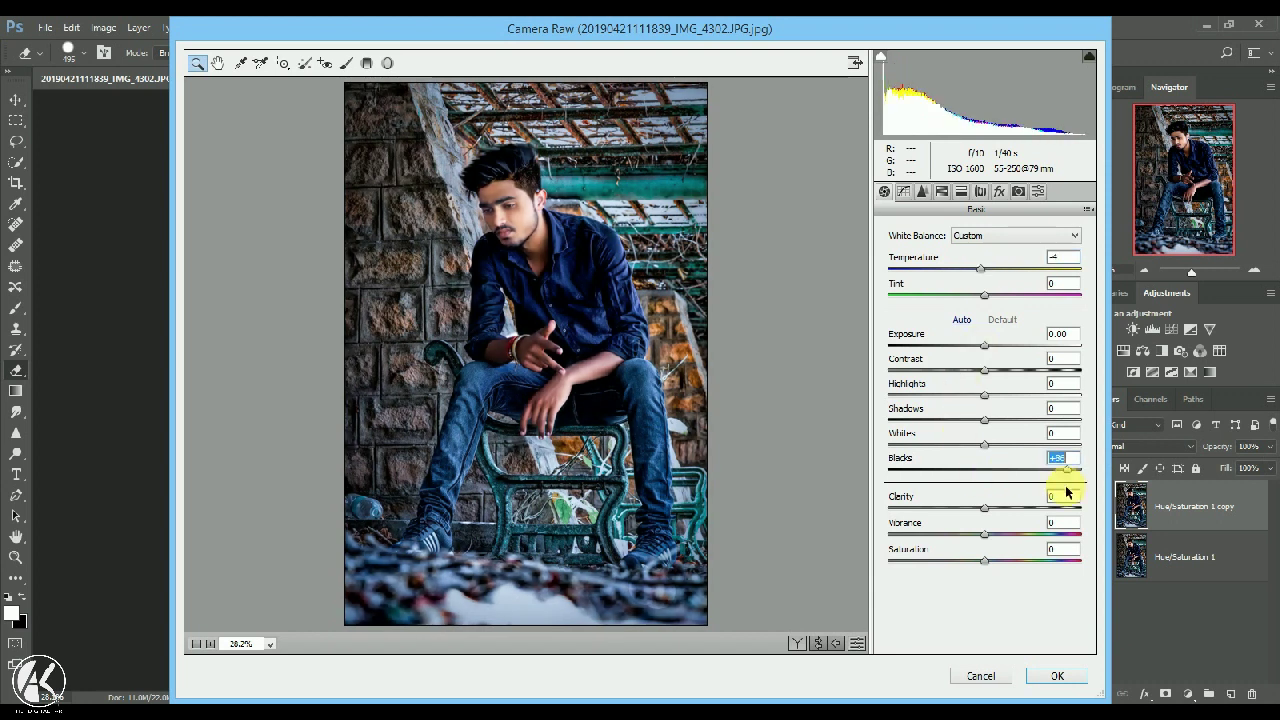
In the HSL adjustments, try small Greens hue and Aquas saturation shifts and set the Oranges saturation to -31.
click(960, 191)
click(940, 195)
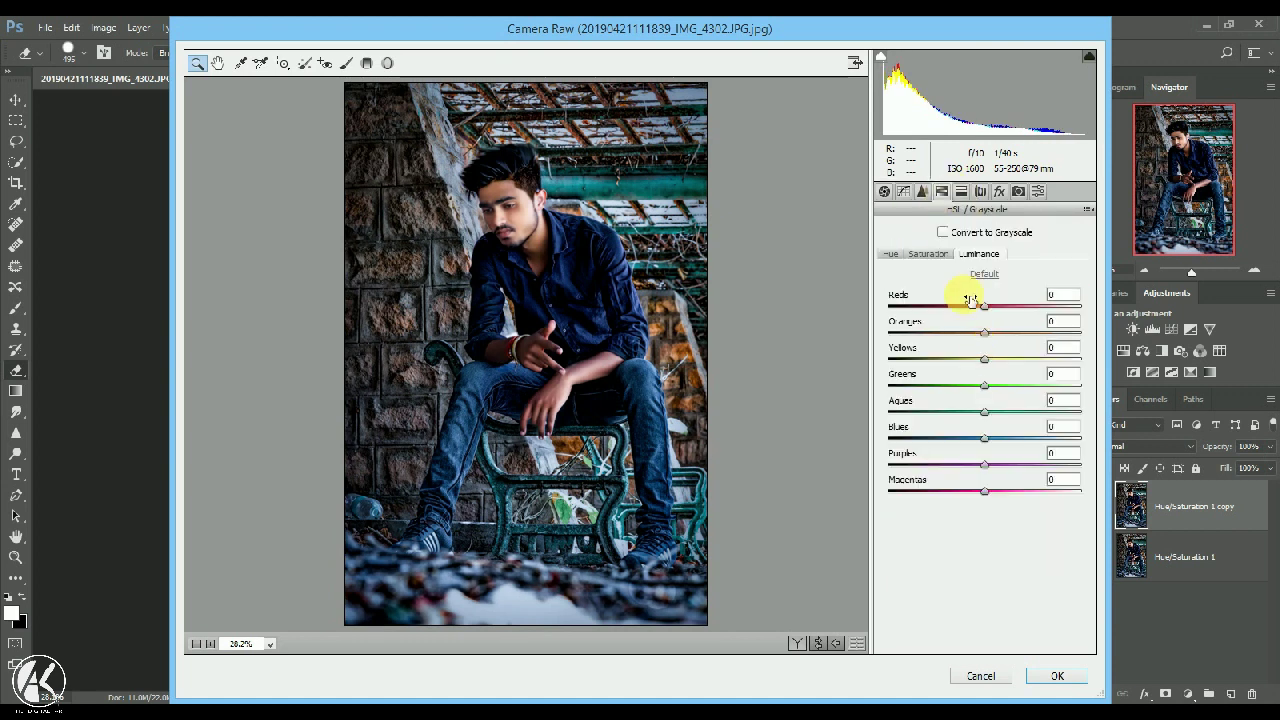
click(889, 255)
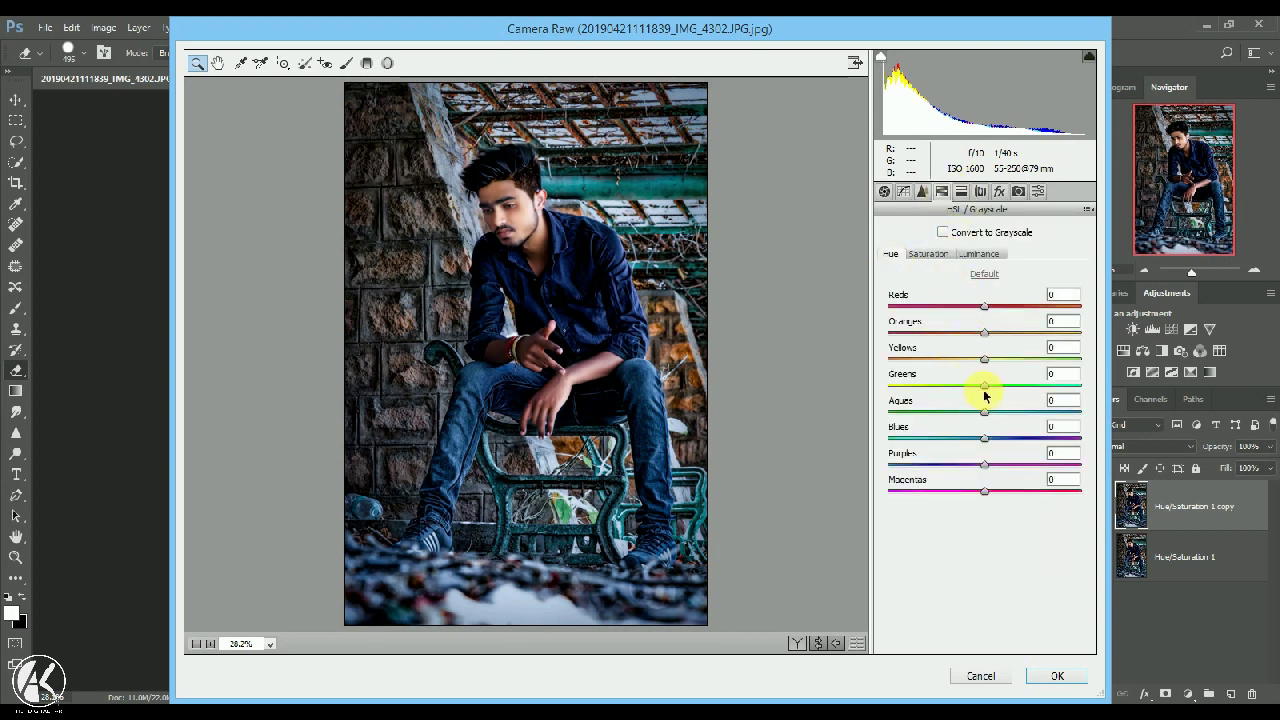
mouse_move(986, 390)
mouse_down()
mouse_move(780, 391)
mouse_move(985, 388)
mouse_up()
click(928, 255)
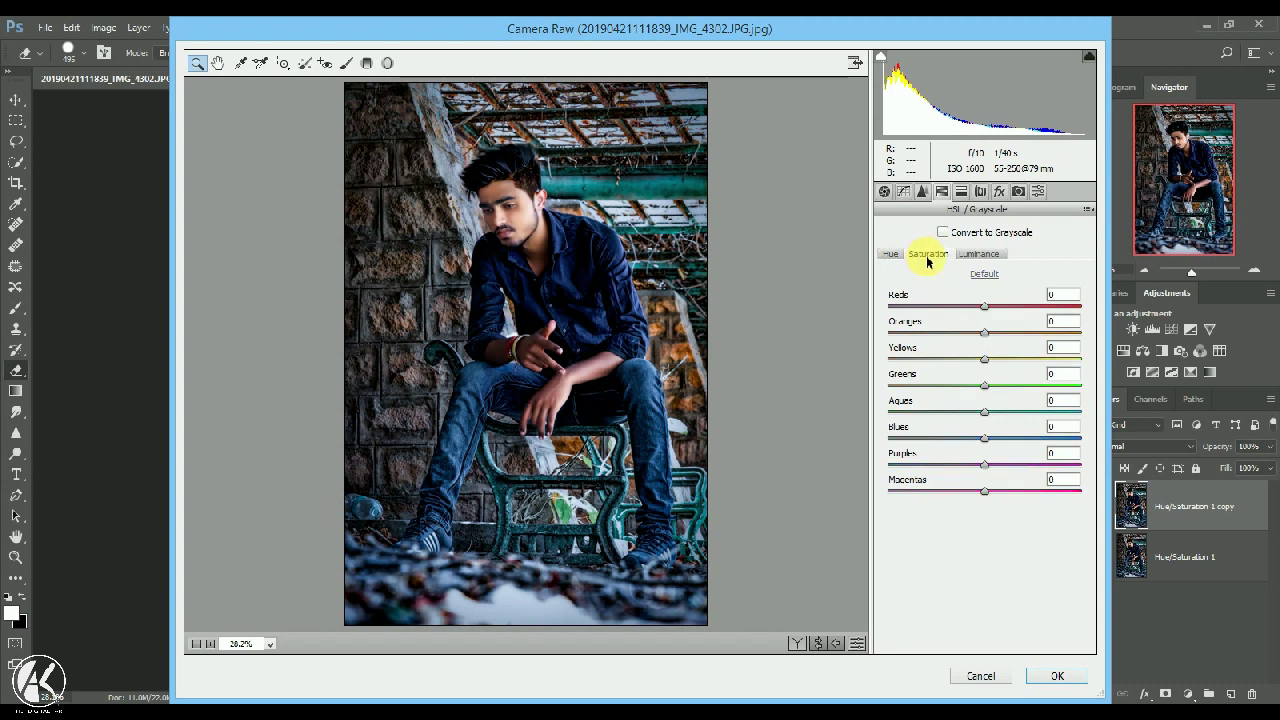
drag(984, 412, 873, 412)
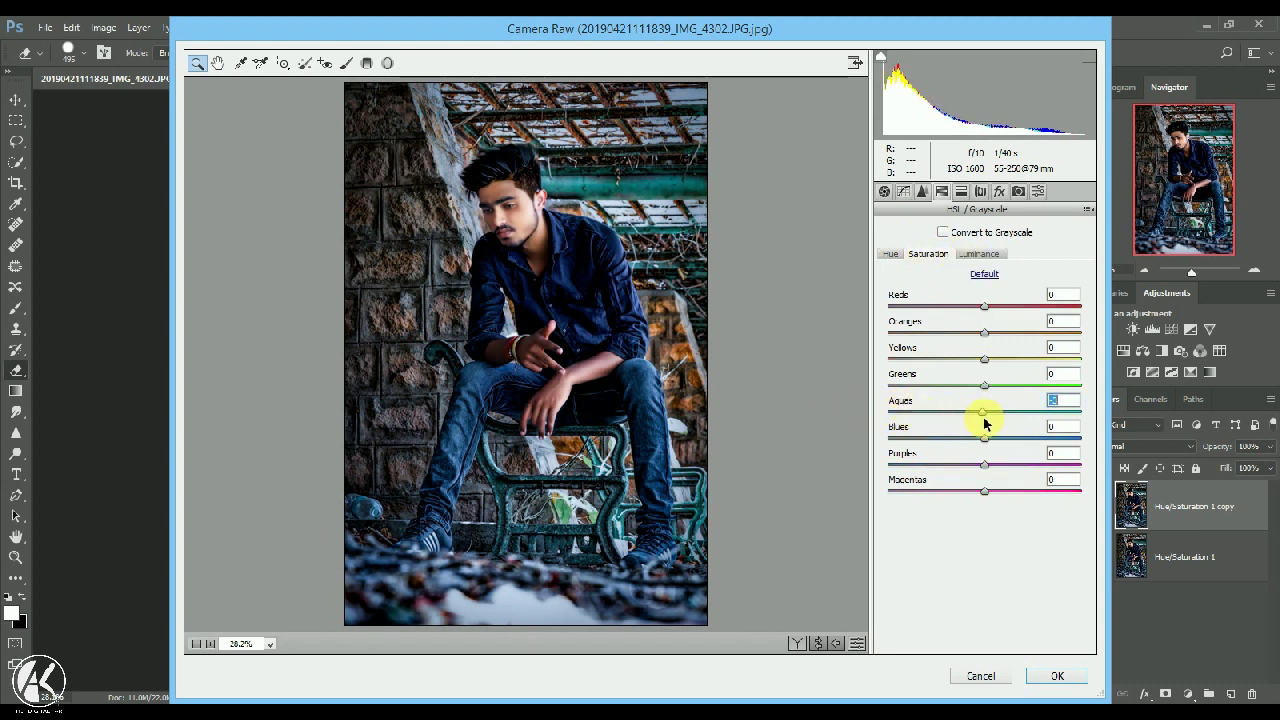
drag(955, 344, 979, 341)
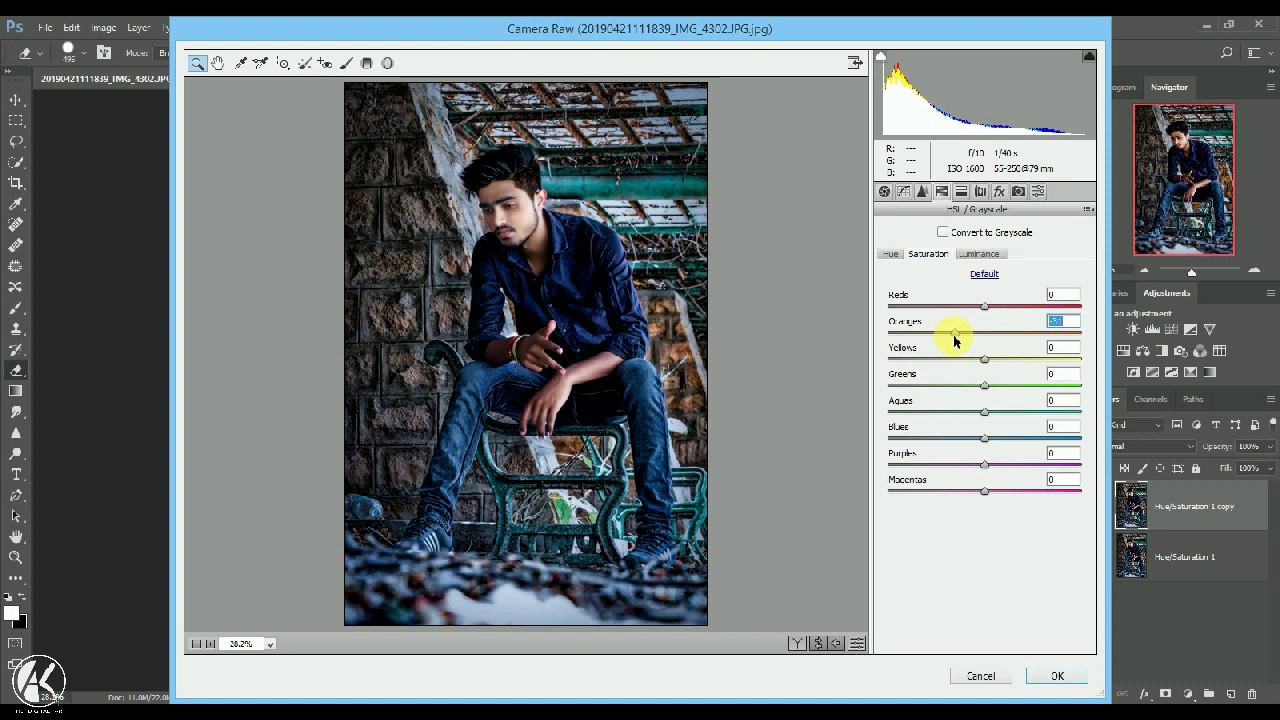
Set the HSL saturation of Blues to +16, Purples to -60 and Magentas to -2.
drag(987, 441, 1012, 458)
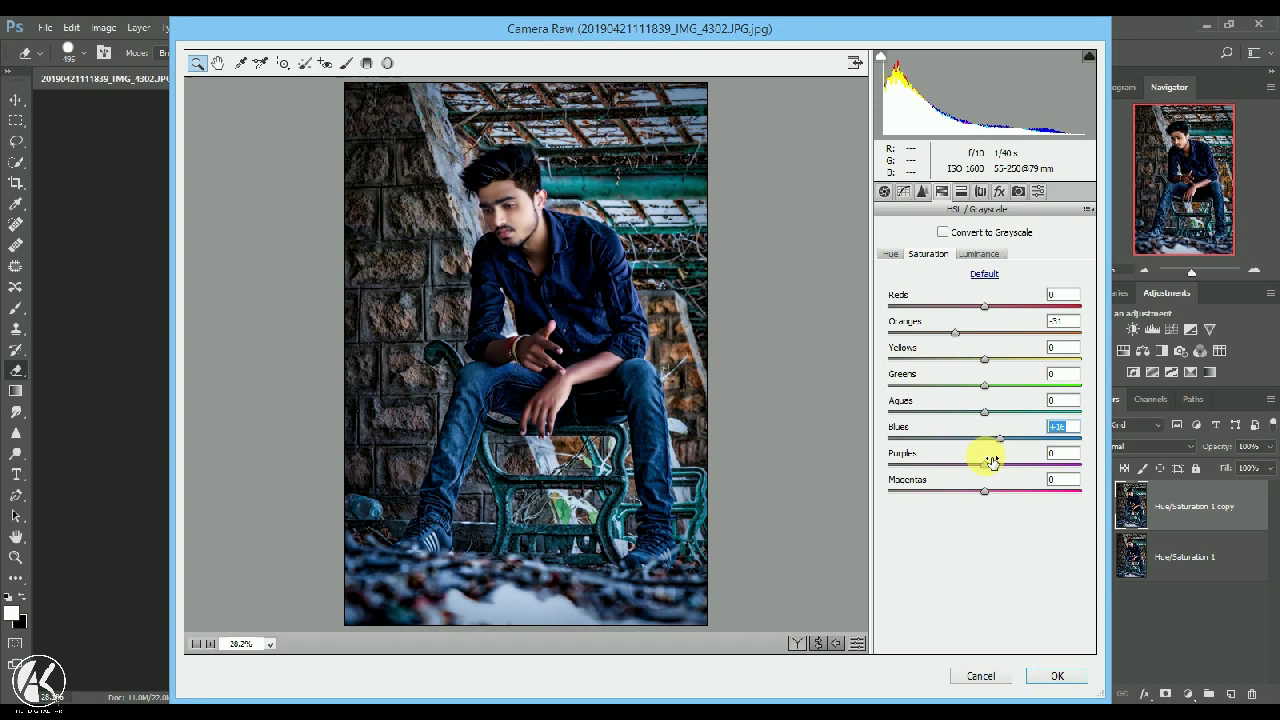
drag(1012, 469, 923, 470)
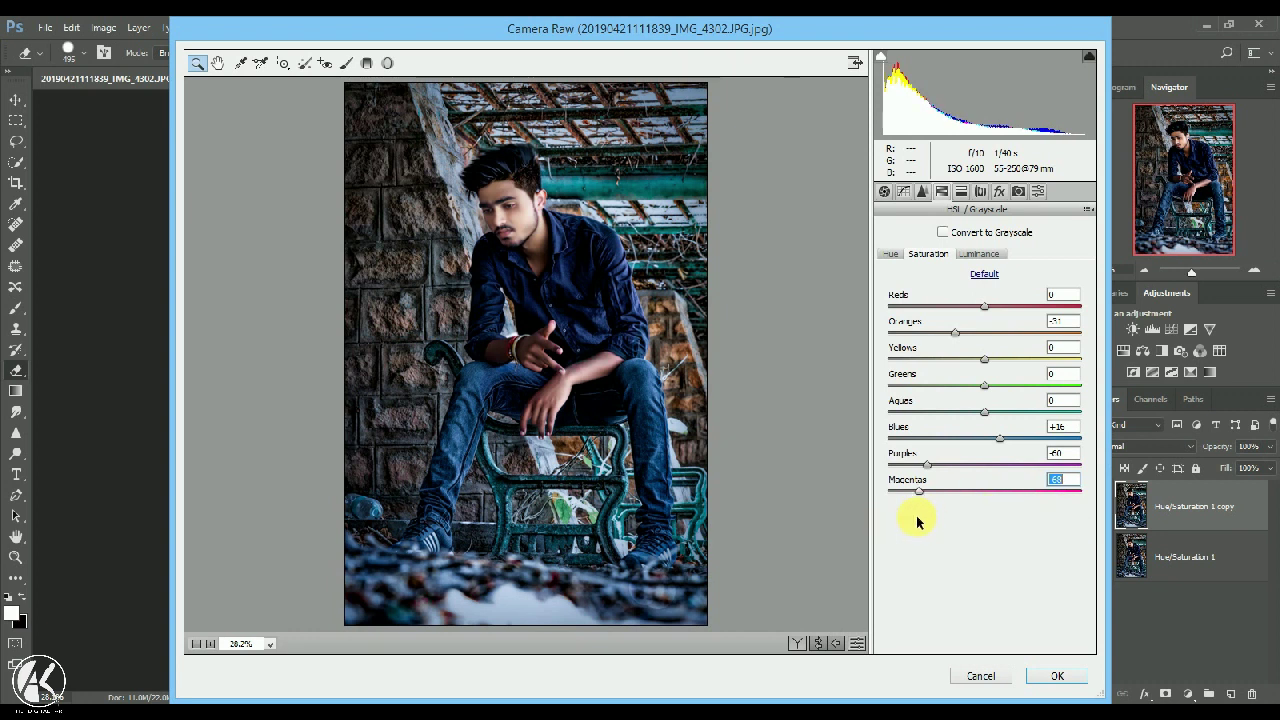
drag(988, 517, 980, 514)
Raise the HSL saturation of Greens and Aquas to +100 and lower Reds to -10.
drag(873, 392, 868, 390)
drag(980, 412, 1220, 428)
drag(889, 385, 1174, 406)
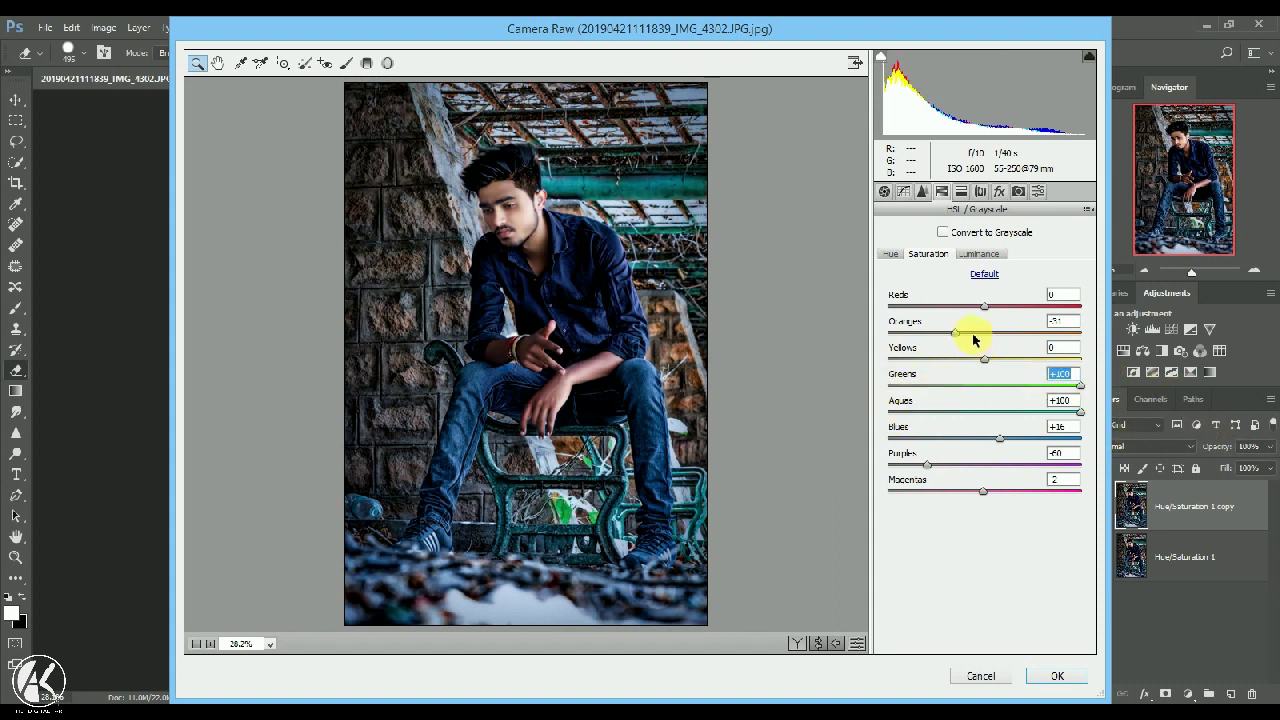
drag(986, 309, 932, 326)
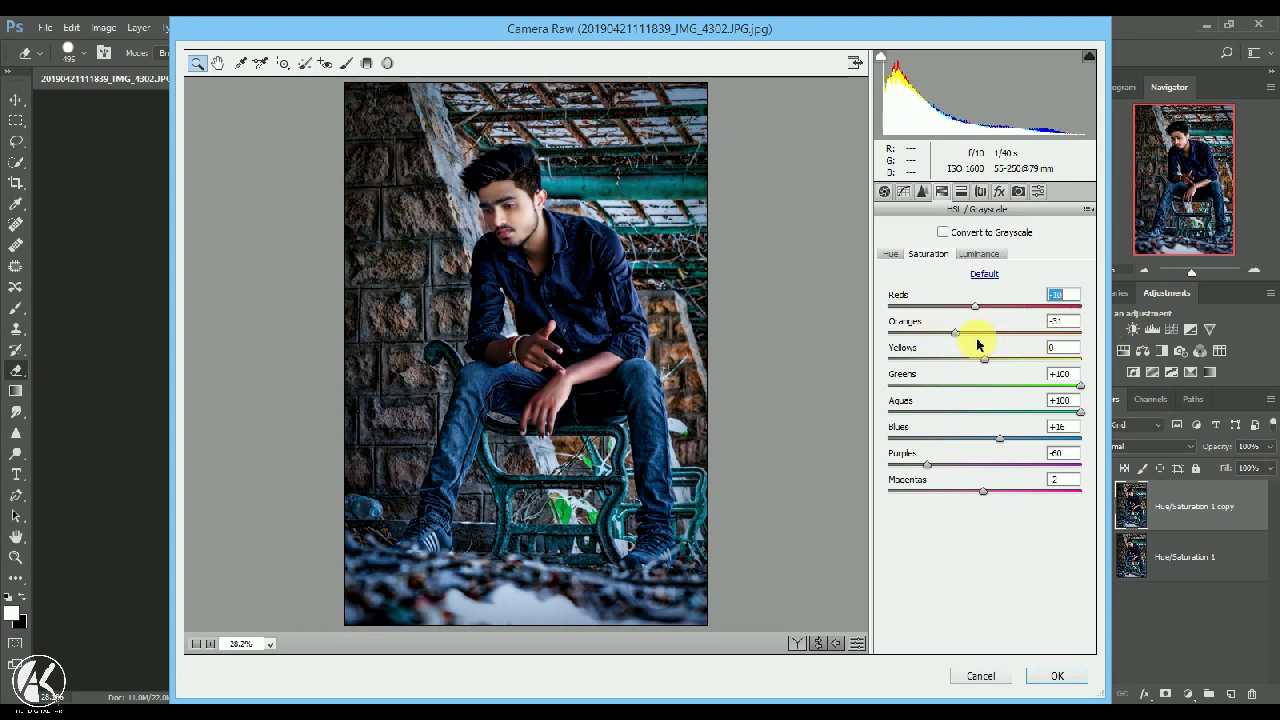
Set the HSL hue of Greens to -94, Aquas to +100 and Blues to -17, and apply the Camera Raw filter.
click(890, 254)
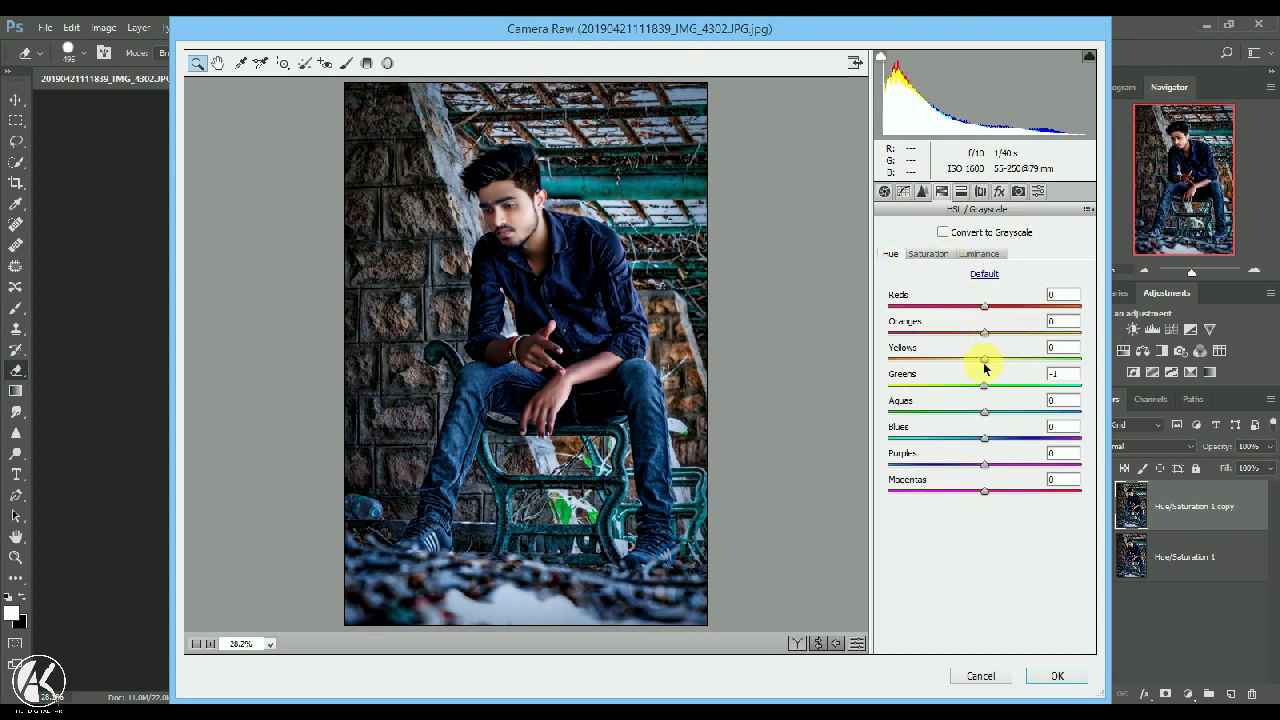
drag(985, 392, 886, 389)
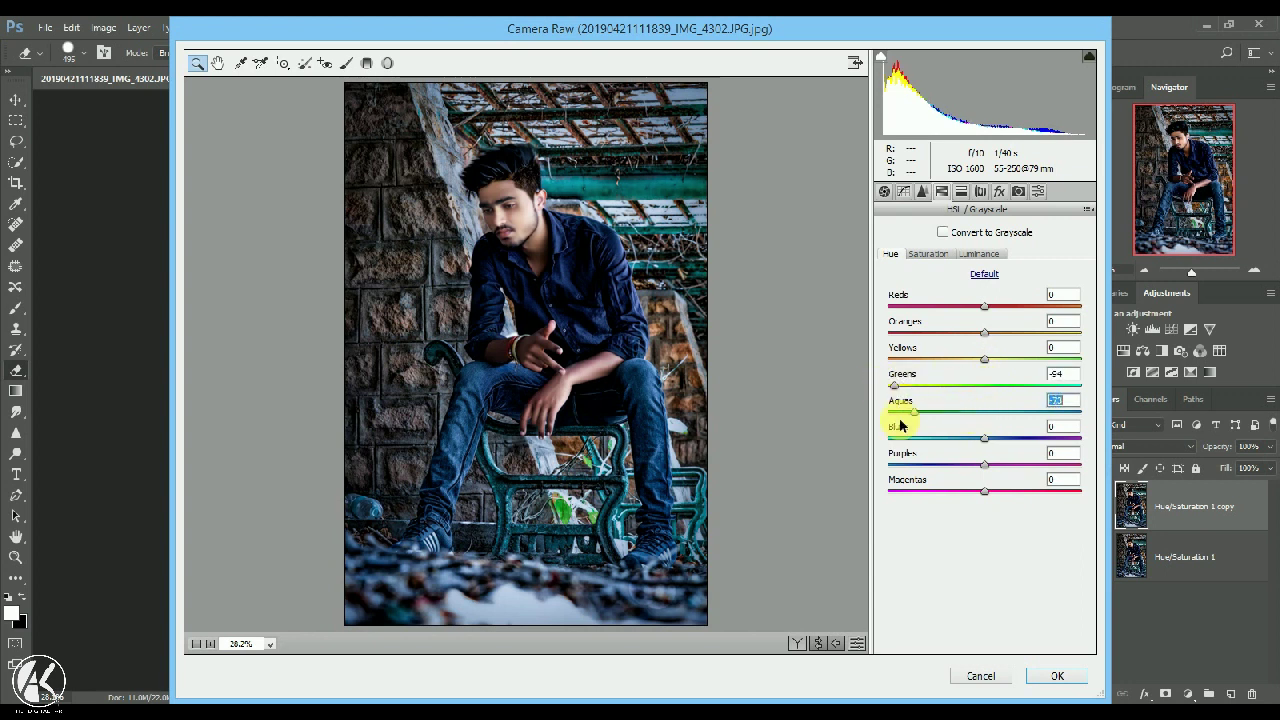
drag(893, 418, 1060, 455)
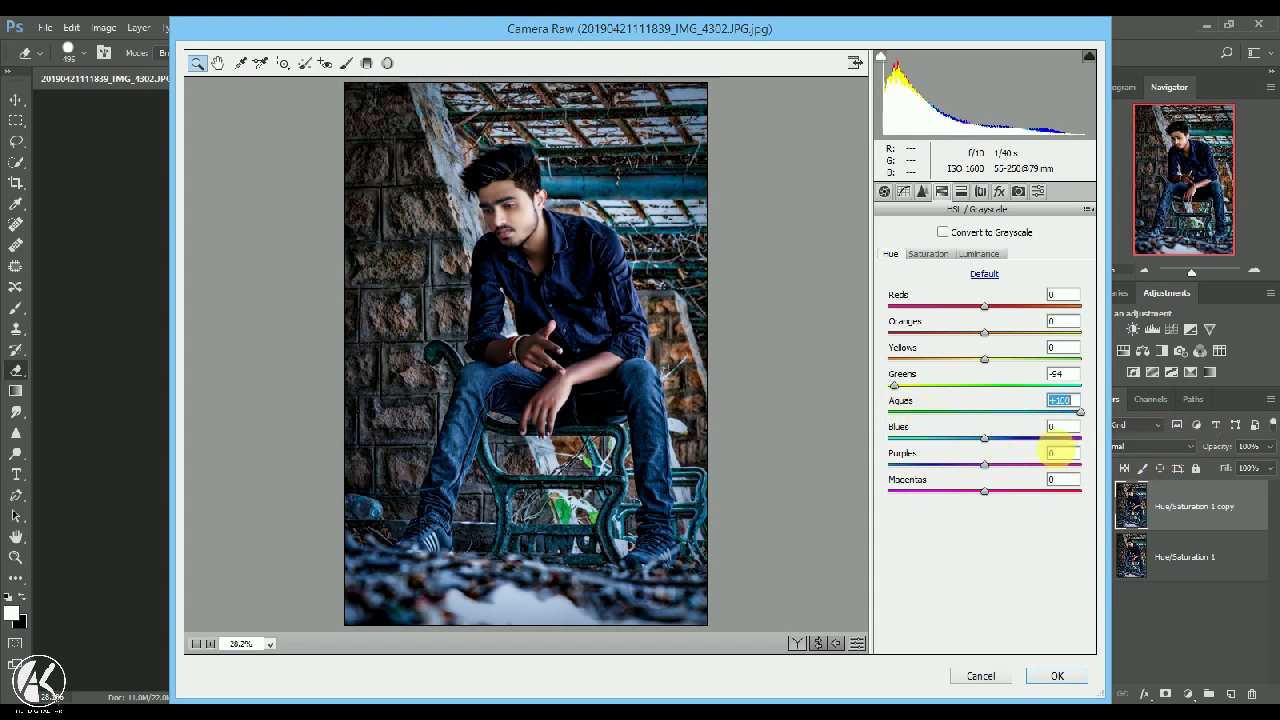
drag(985, 440, 814, 449)
drag(924, 467, 968, 488)
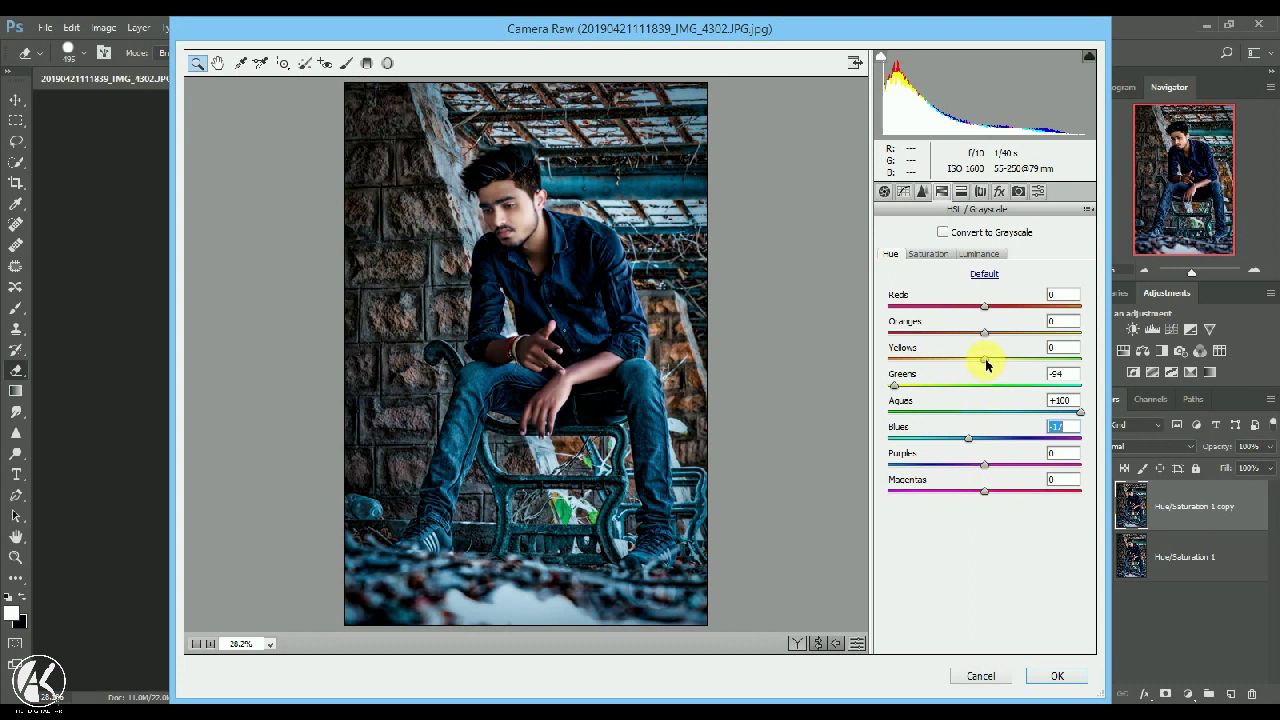
click(967, 254)
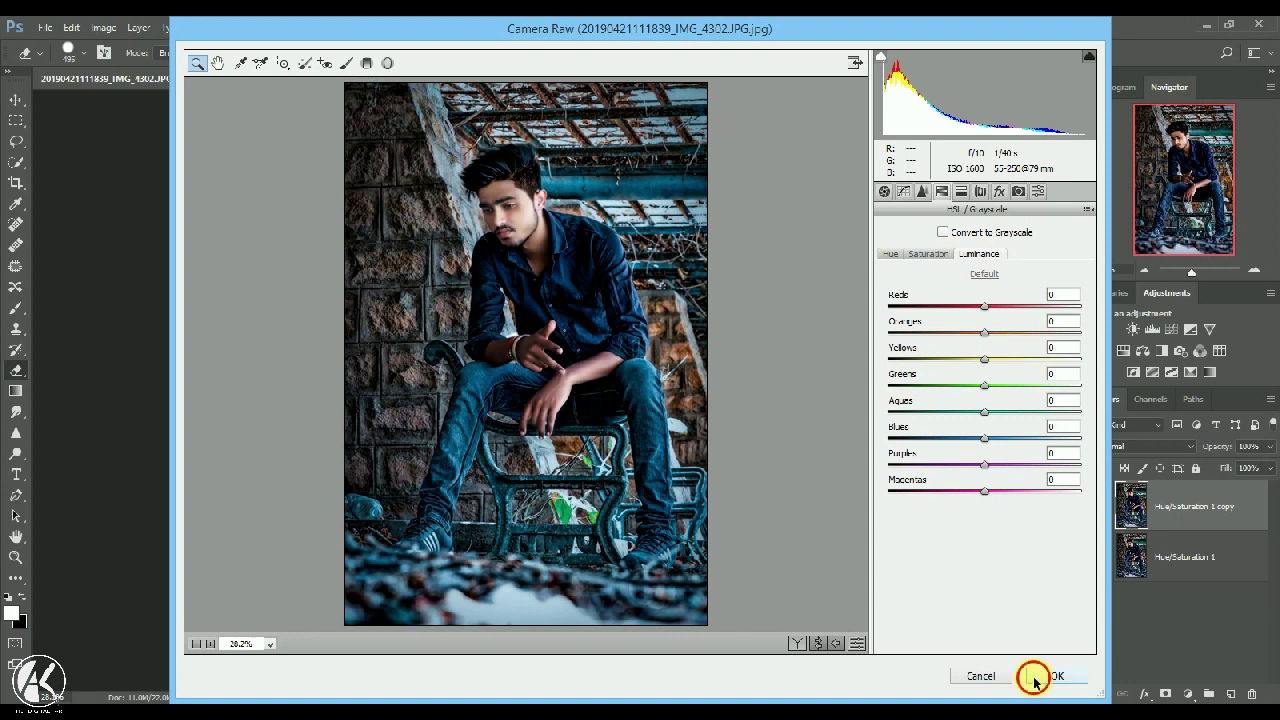
click(1034, 680)
Compare the image with and without the teal grade, then merge the visible layers and duplicate the result.
click(1103, 506)
click(1103, 506)
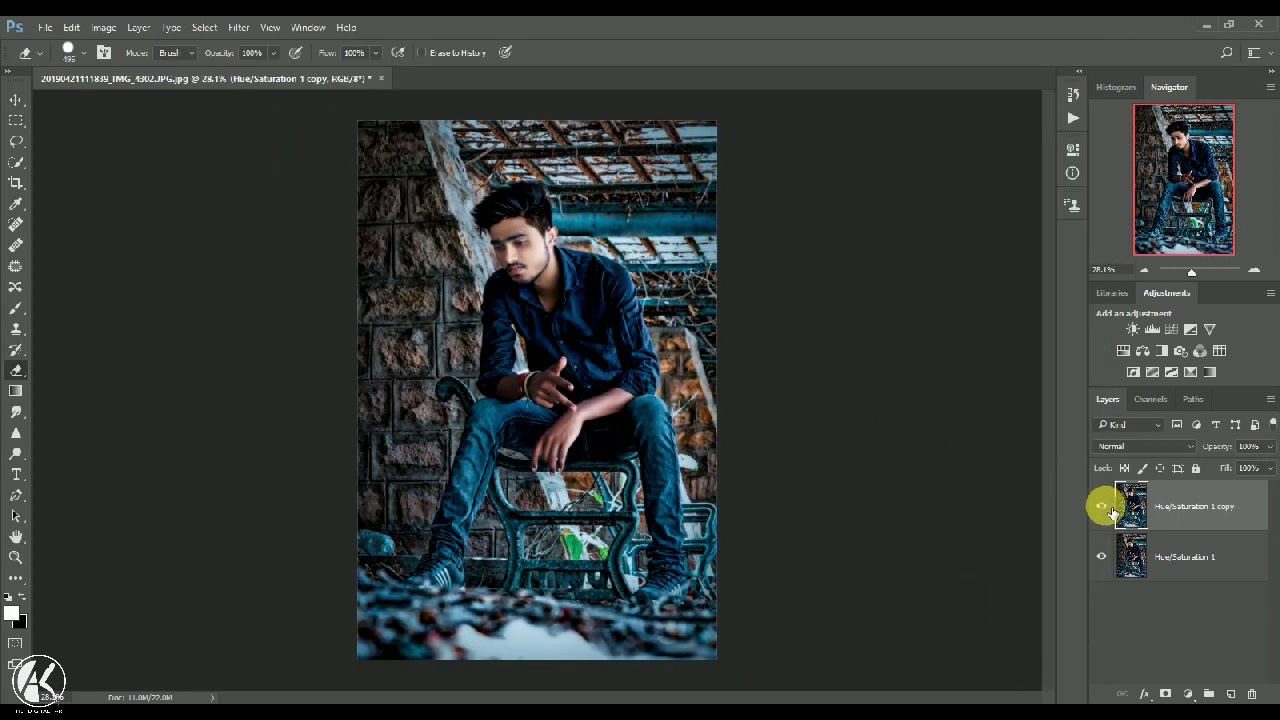
right_click(1131, 512)
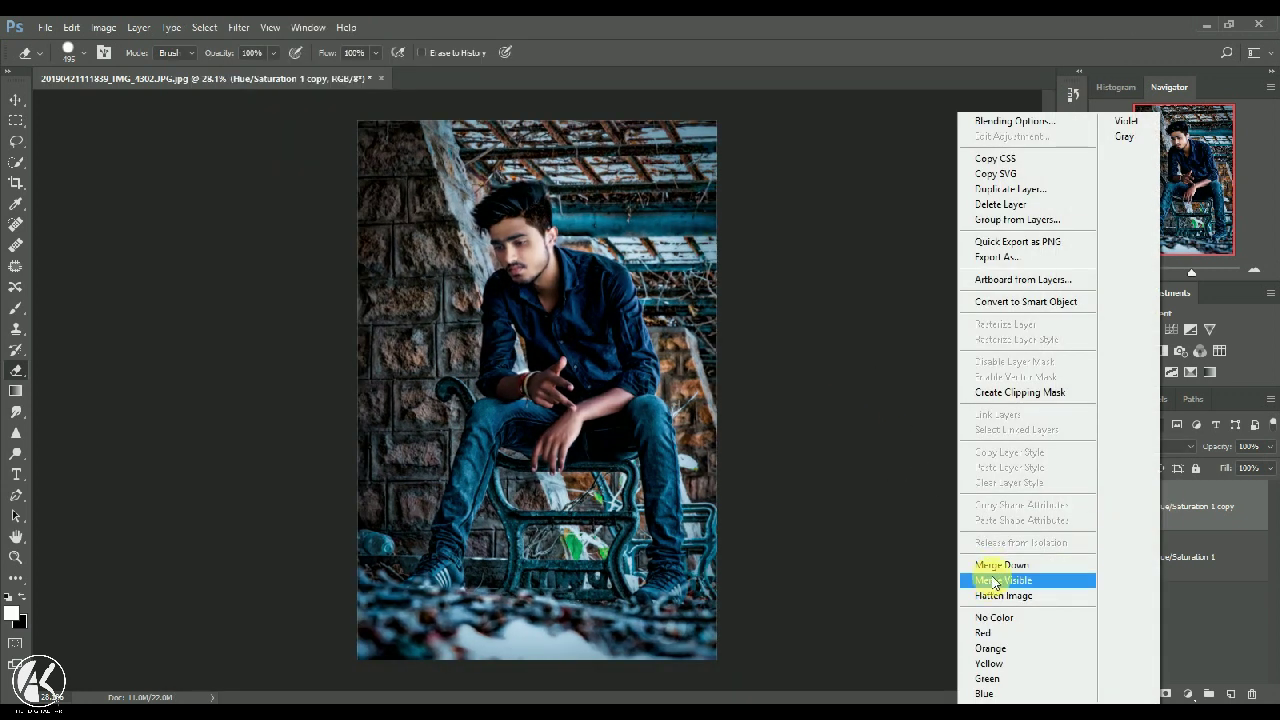
click(994, 581)
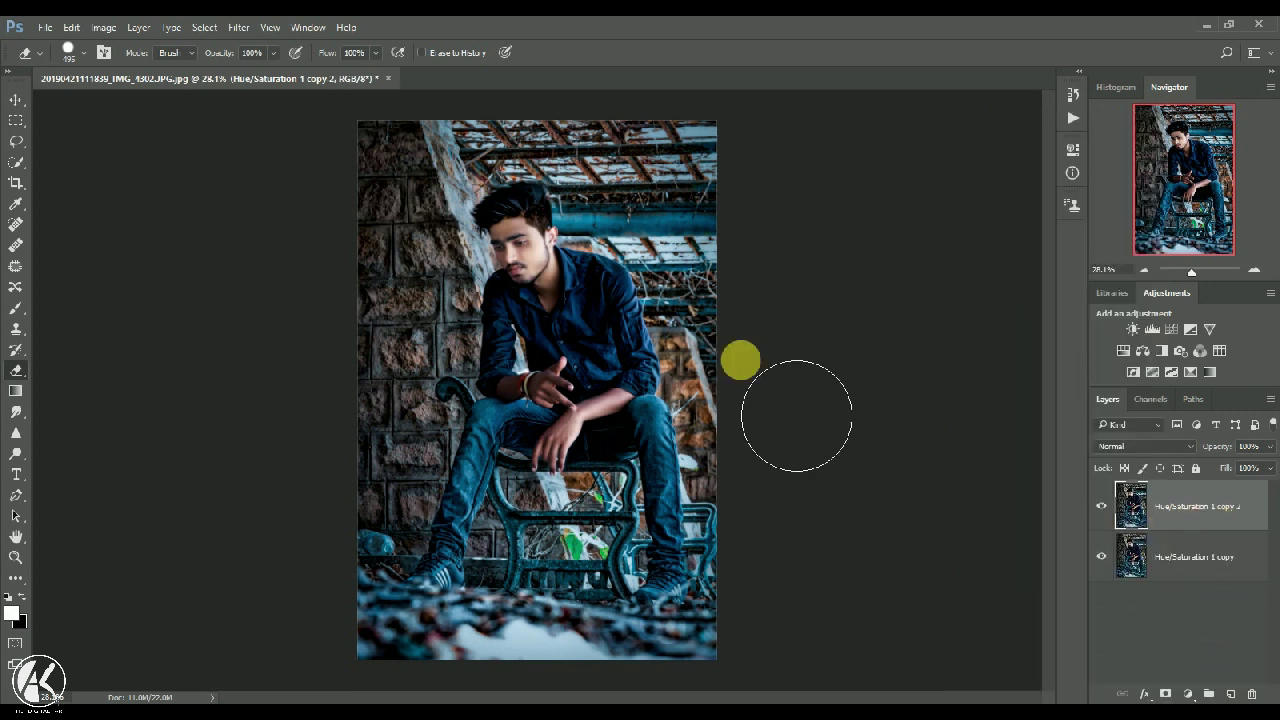
Apply the GREYCstoration noise filter to the duplicated top layer with its preset values.
click(238, 27)
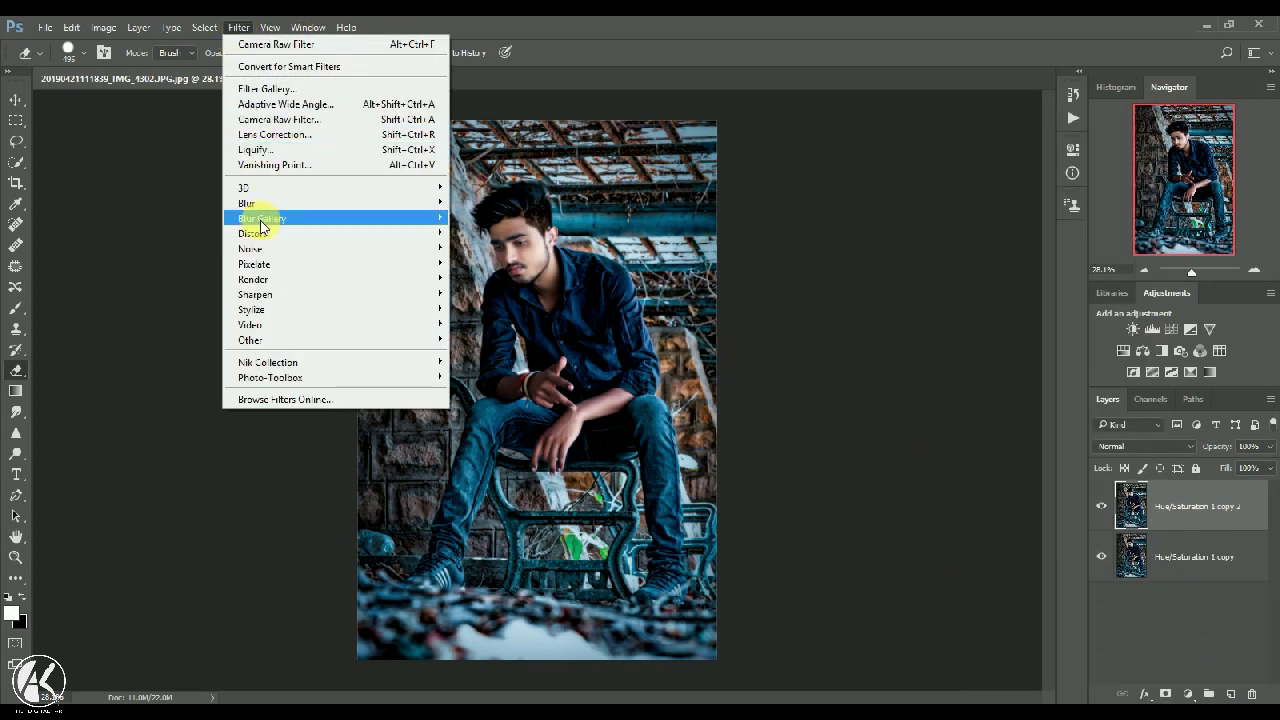
mouse_move(440, 249)
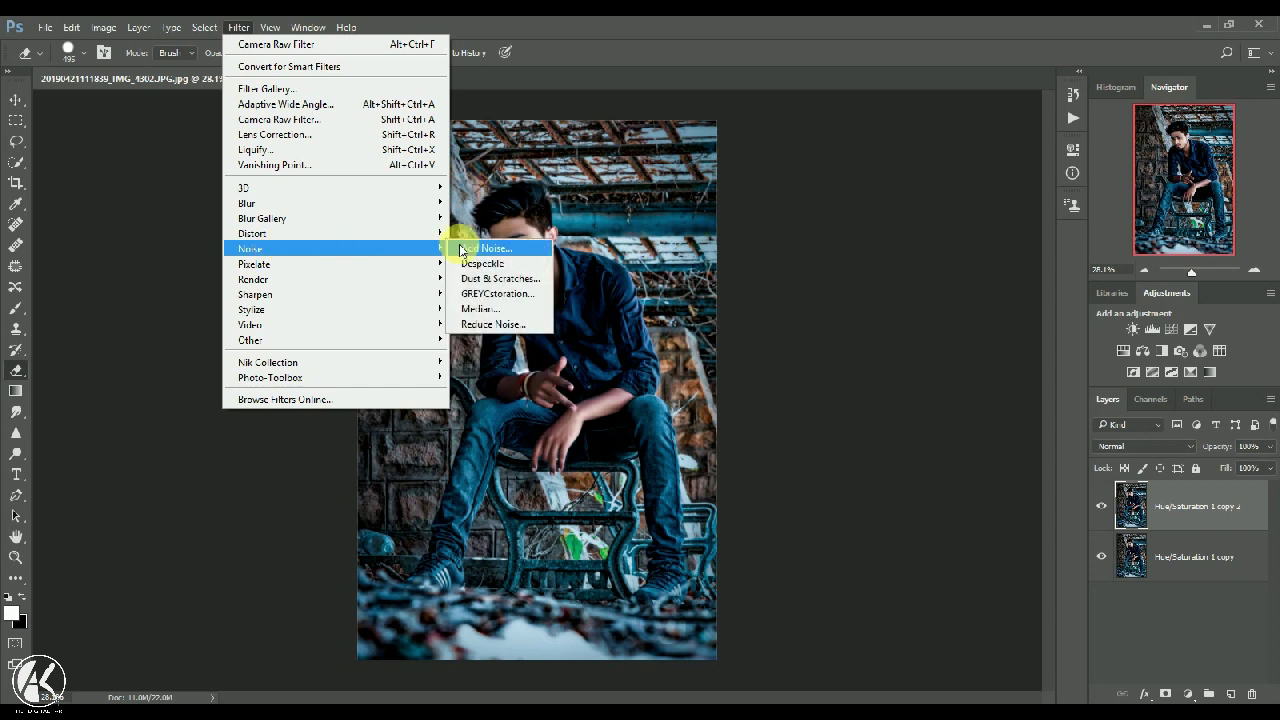
click(490, 293)
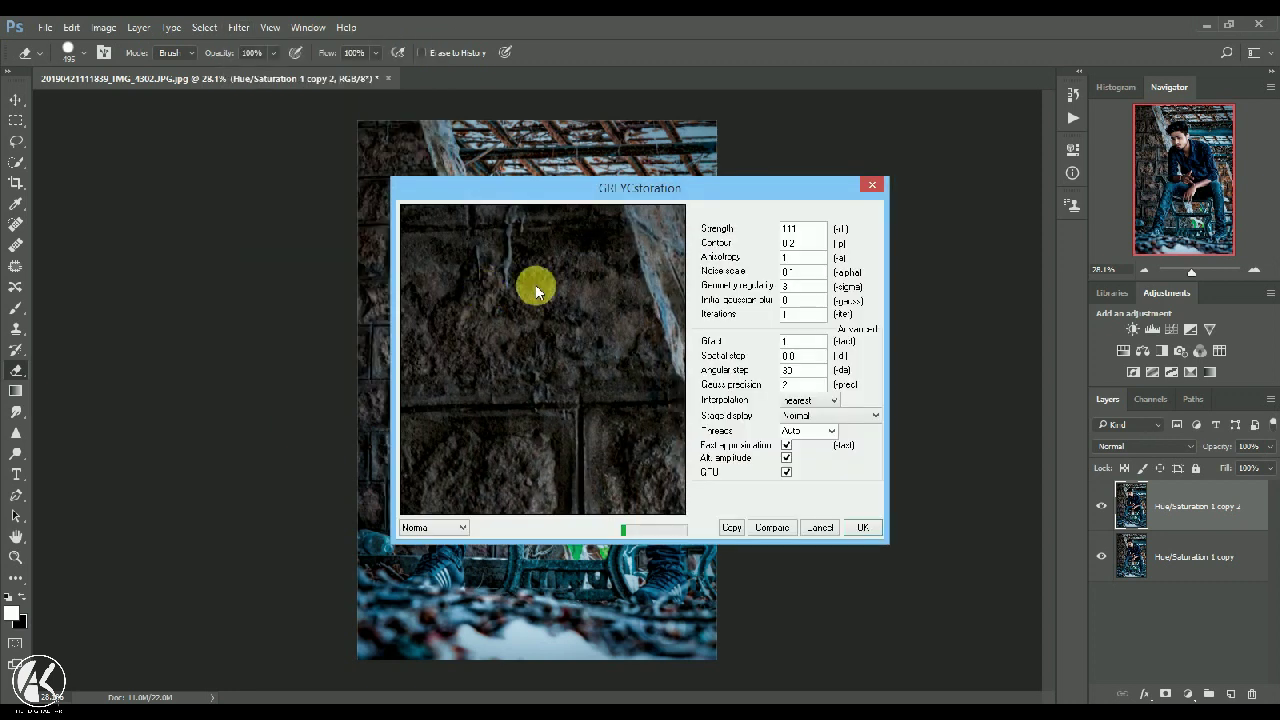
click(863, 528)
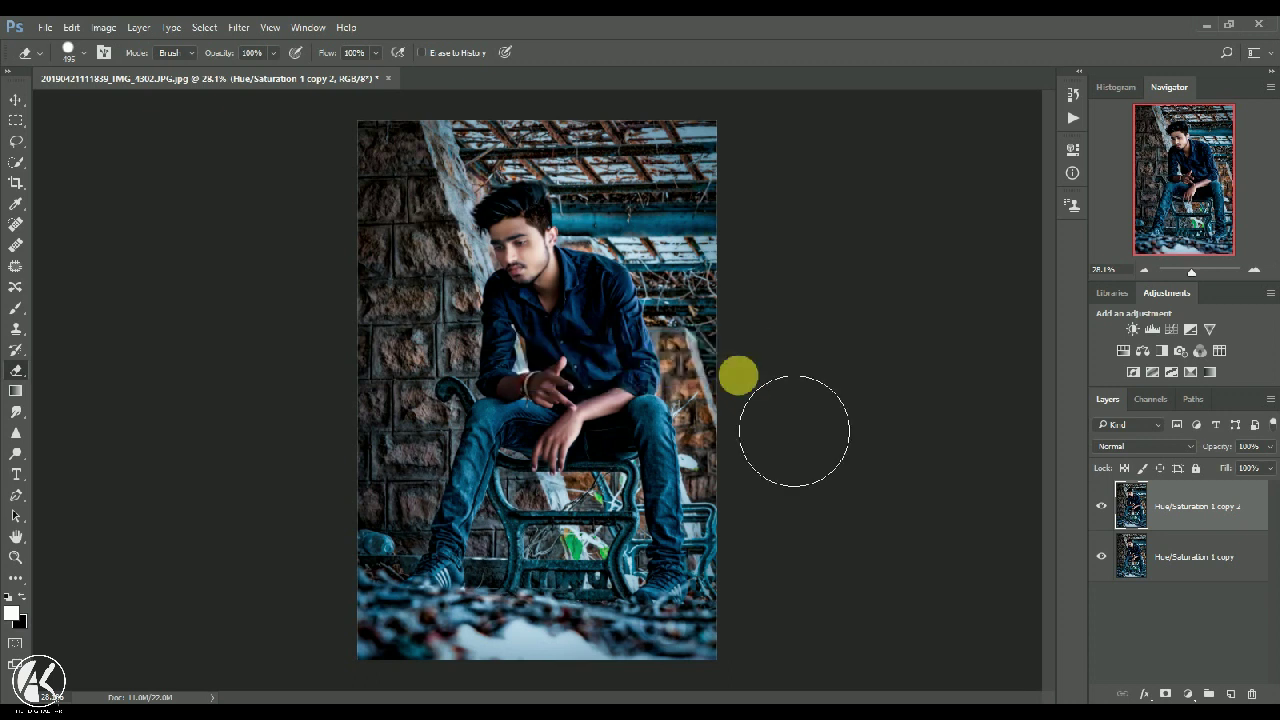
Reduce the eraser to 56 px and erase the filtered layer over the mouth, eyes and eyebrows.
scroll(508, 254, up, 11)
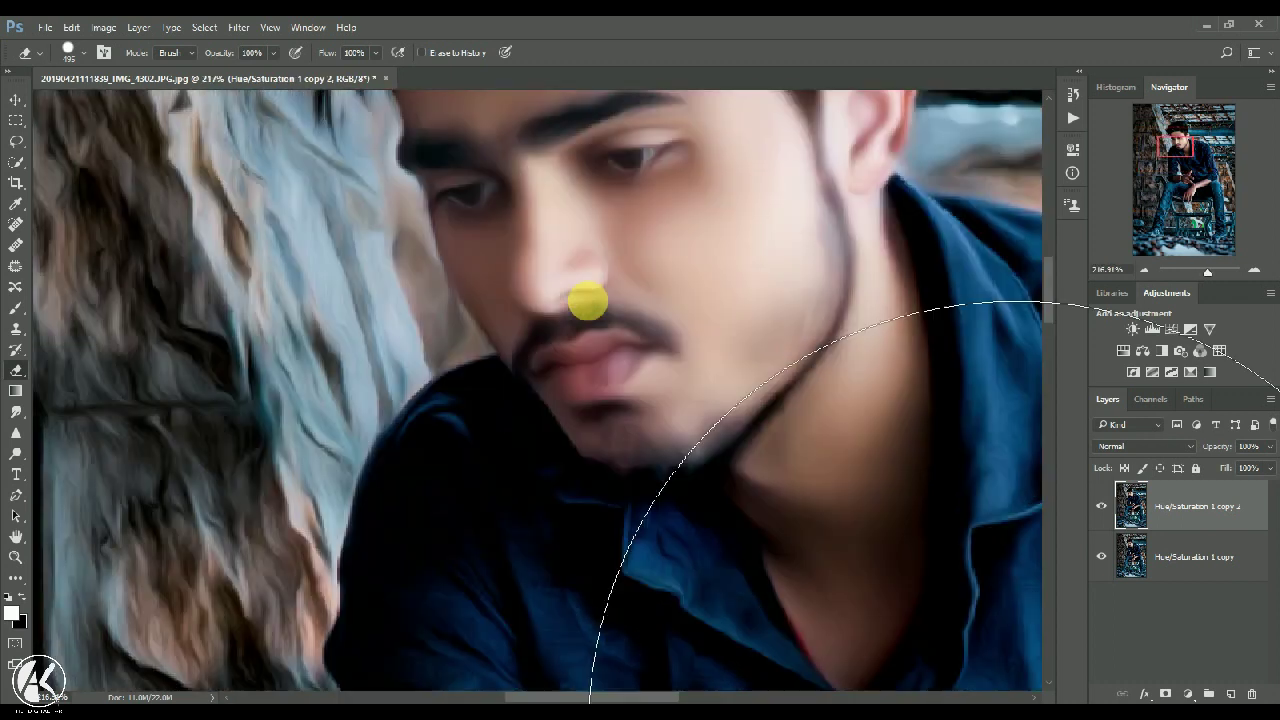
mouse_move(1223, 449)
mouse_down()
mouse_move(1011, 451)
mouse_move(1093, 455)
mouse_move(1073, 465)
mouse_move(1088, 449)
mouse_move(1268, 450)
mouse_move(1232, 450)
mouse_up()
right_click(620, 249)
click(749, 283)
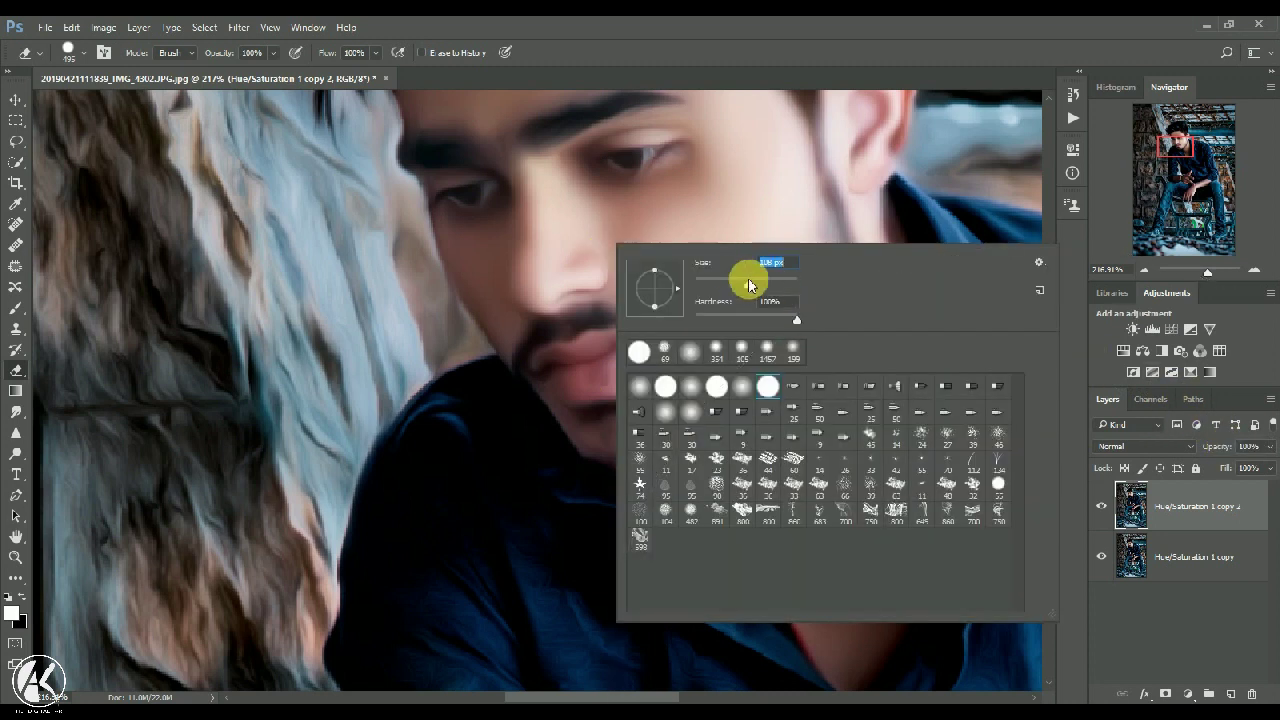
click(725, 285)
click(636, 241)
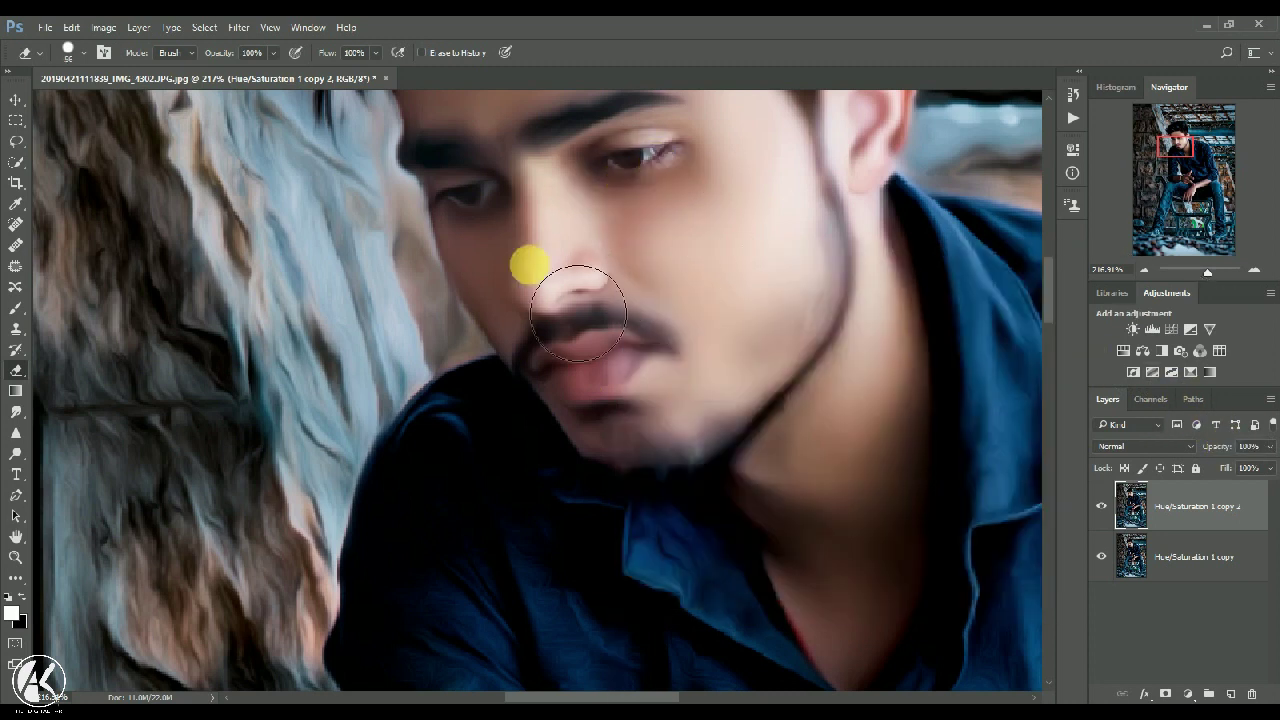
mouse_move(475, 198)
mouse_down()
mouse_move(440, 163)
mouse_move(603, 351)
mouse_move(643, 366)
mouse_move(665, 452)
mouse_move(803, 334)
mouse_move(820, 194)
mouse_move(809, 131)
mouse_move(785, 152)
mouse_up()
Erase the filtered layer over the hair with a soft 56 px eraser at 0% hardness to restore its detail.
scroll(800, 140, up, 3)
scroll(785, 152, up, 5)
mouse_move(775, 380)
mouse_down()
mouse_move(786, 429)
mouse_move(739, 454)
mouse_move(800, 440)
mouse_move(717, 429)
mouse_move(669, 386)
mouse_up()
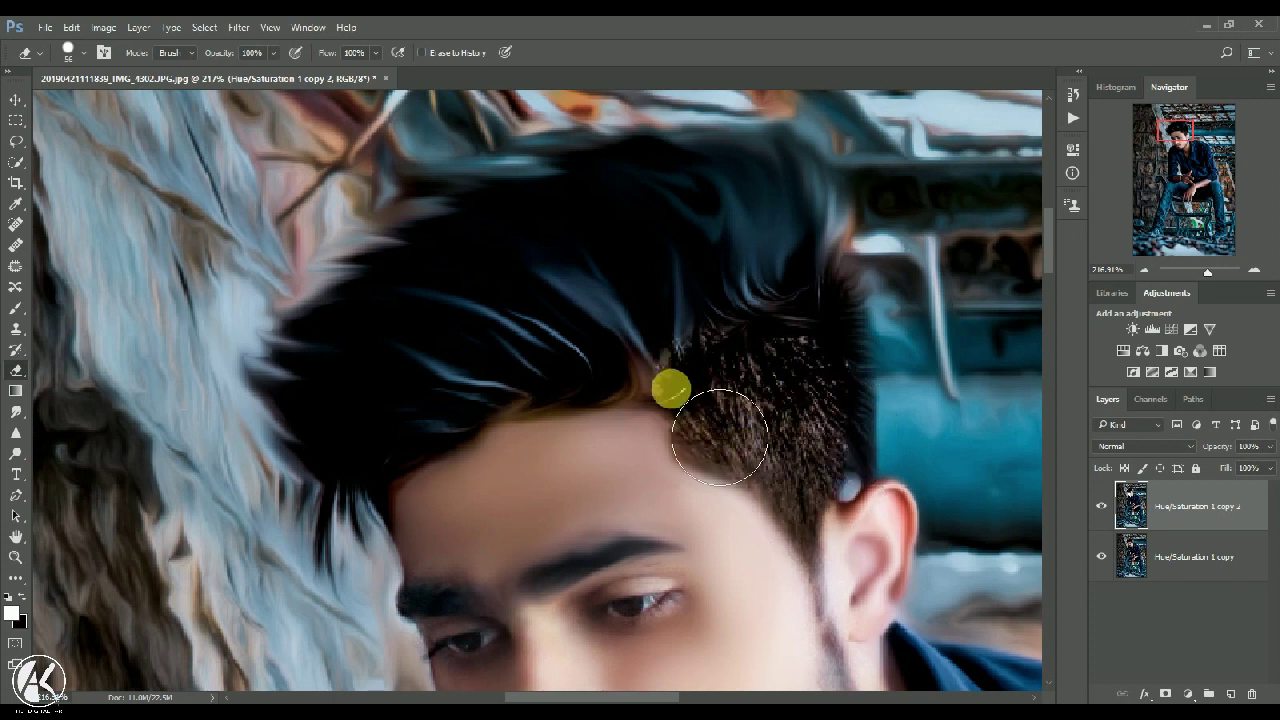
right_click(664, 388)
click(796, 468)
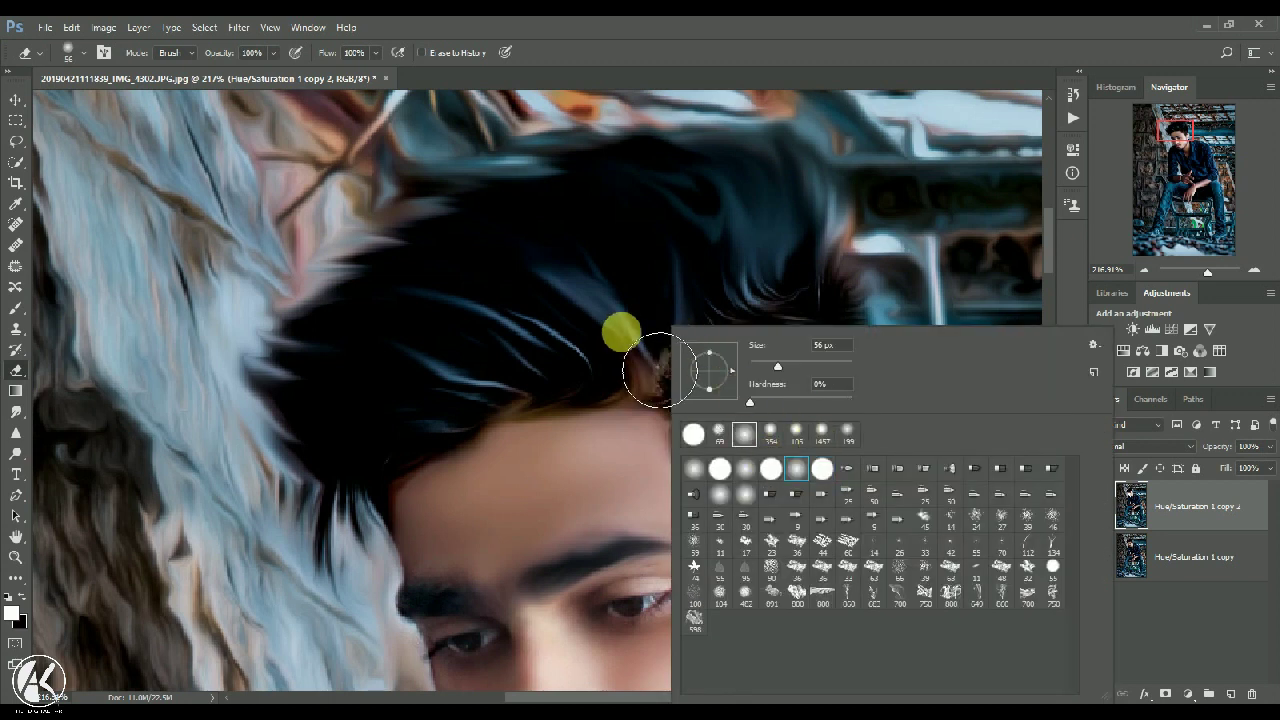
click(620, 331)
mouse_move(778, 350)
mouse_down()
mouse_move(843, 266)
mouse_move(840, 229)
mouse_move(816, 216)
mouse_move(577, 285)
mouse_move(394, 429)
mouse_up()
key(ctrl+0)
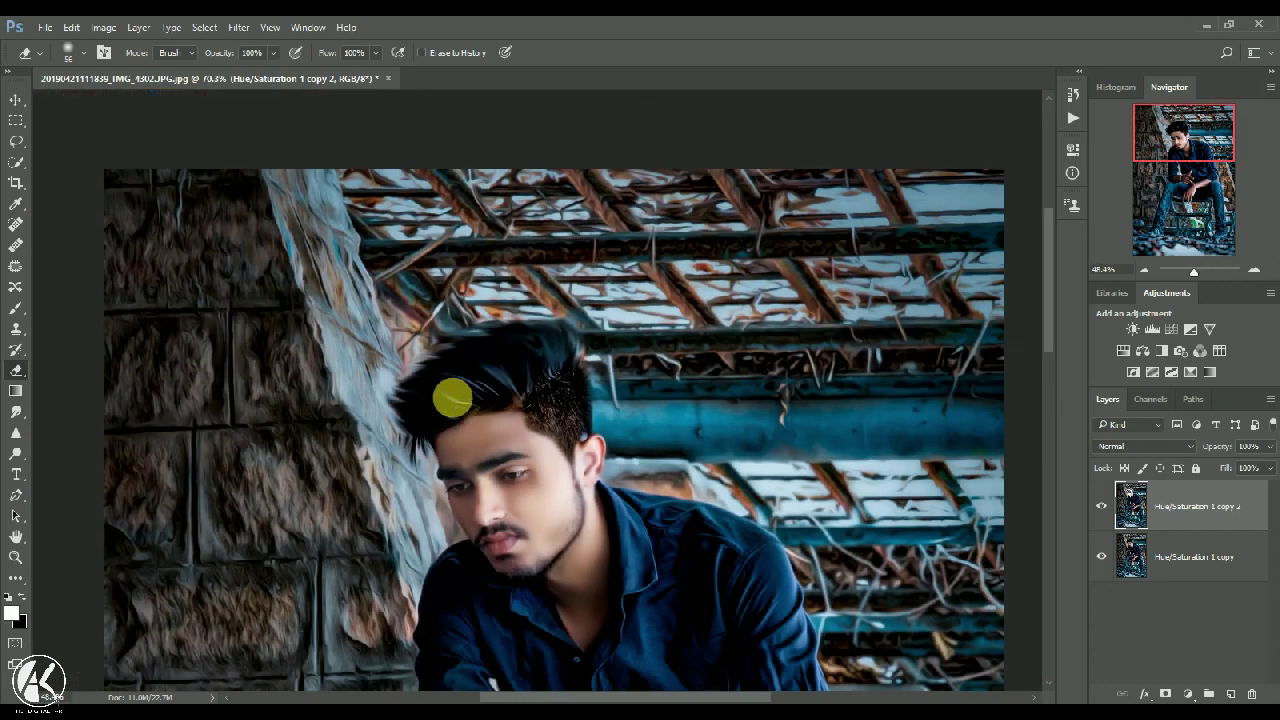
Erase the filtered layer around the fingers and along the bench seat below the hands.
scroll(565, 460, up, 6)
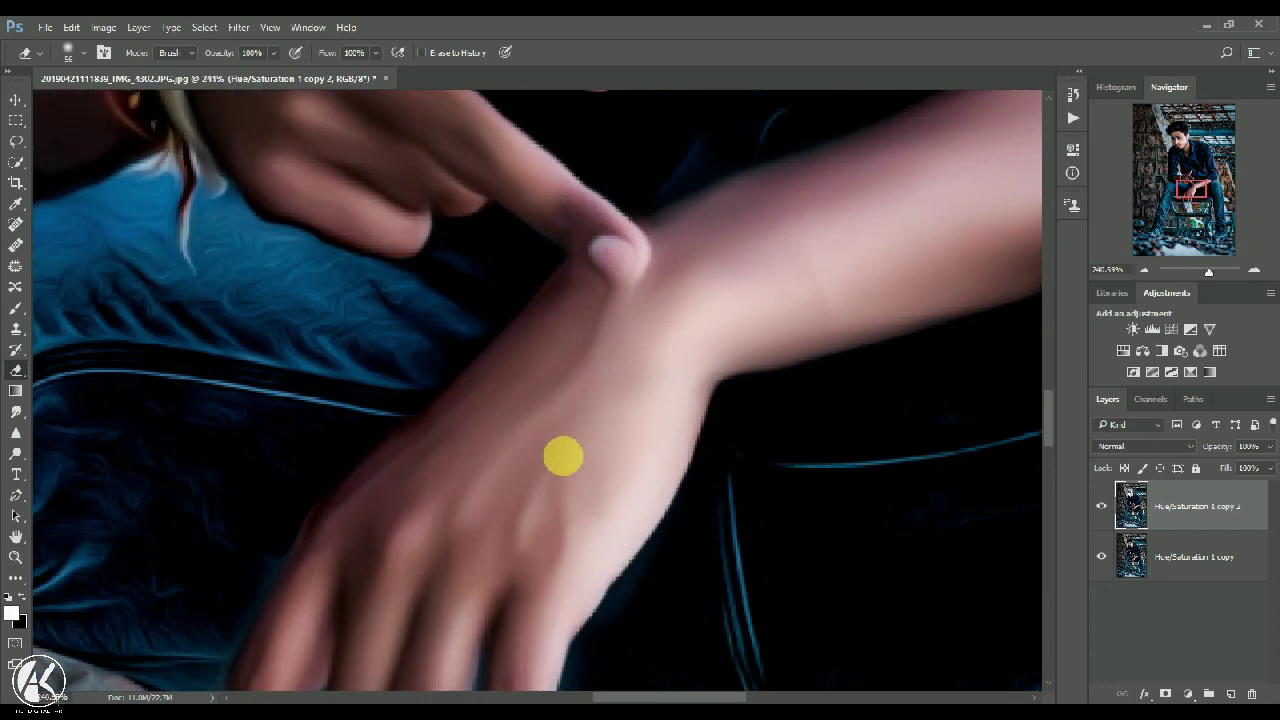
scroll(520, 567, down, 4)
scroll(520, 567, up, 3)
scroll(555, 540, up, 1)
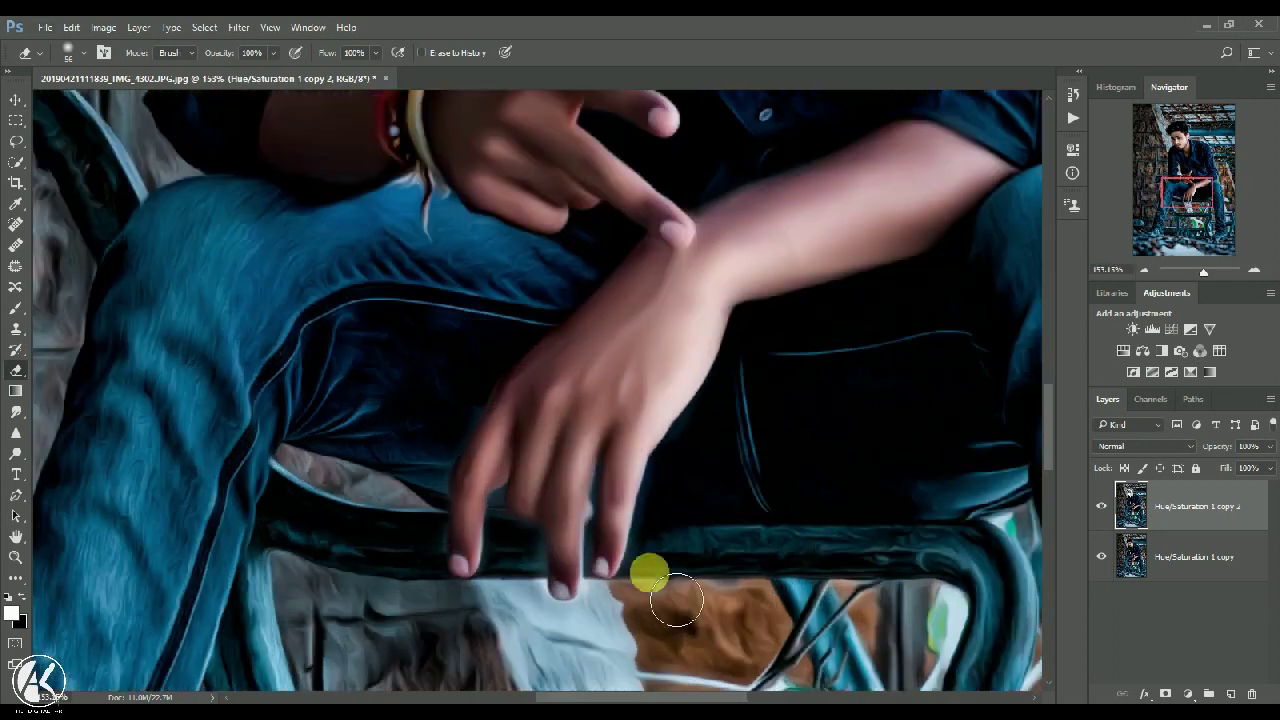
scroll(680, 535, down, 1)
scroll(660, 535, up, 2)
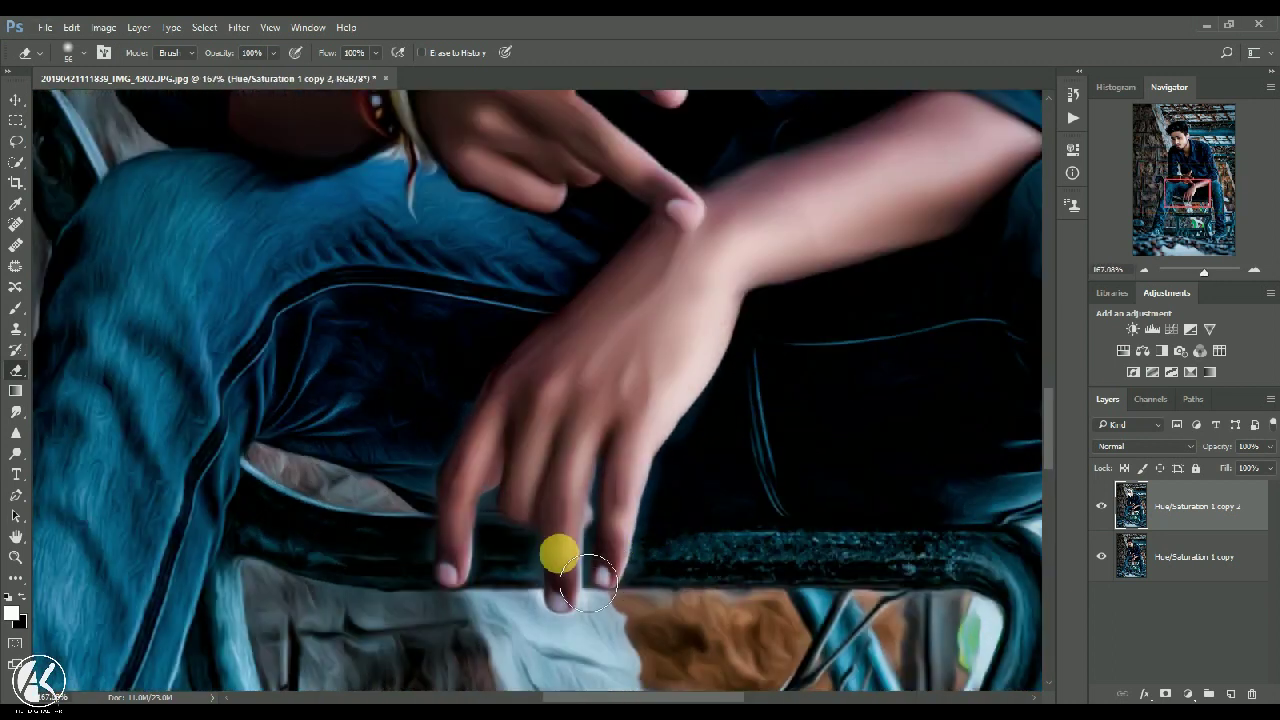
scroll(540, 440, down, 6)
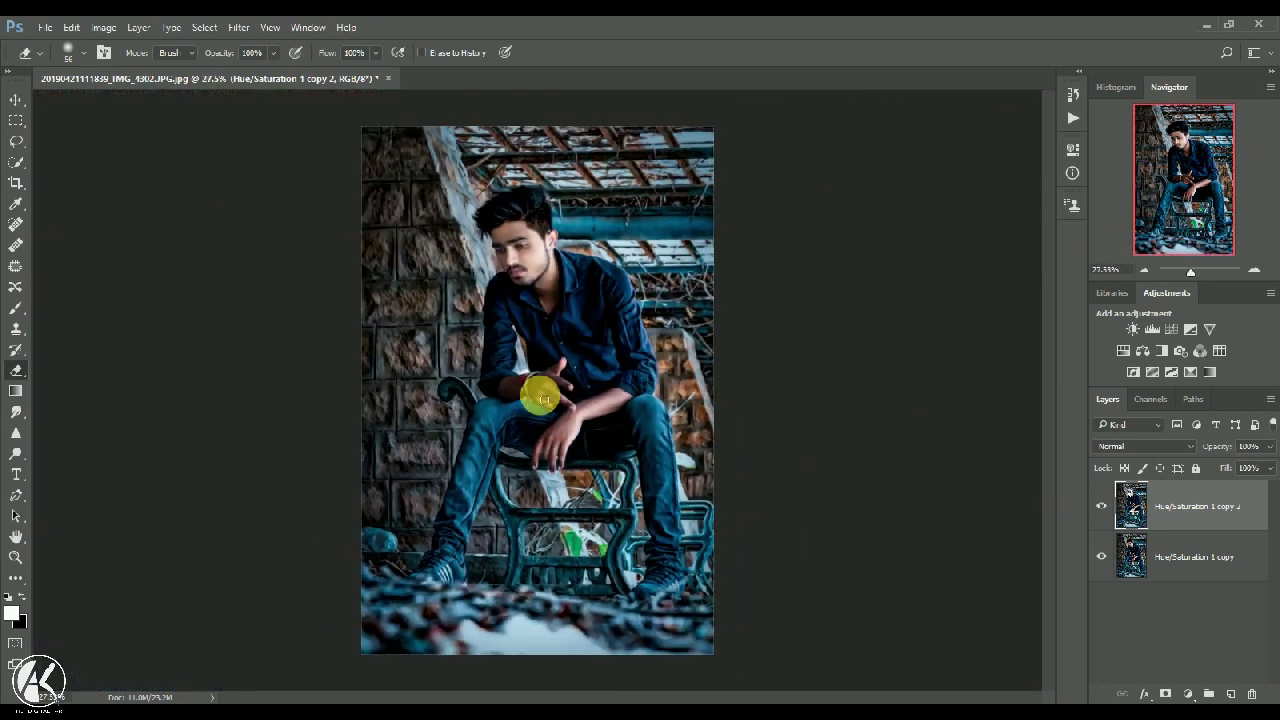
Enlarge the soft eraser to 333 px and erase the filtered layer around the bench, jeans and shoes.
scroll(377, 546, up, 5)
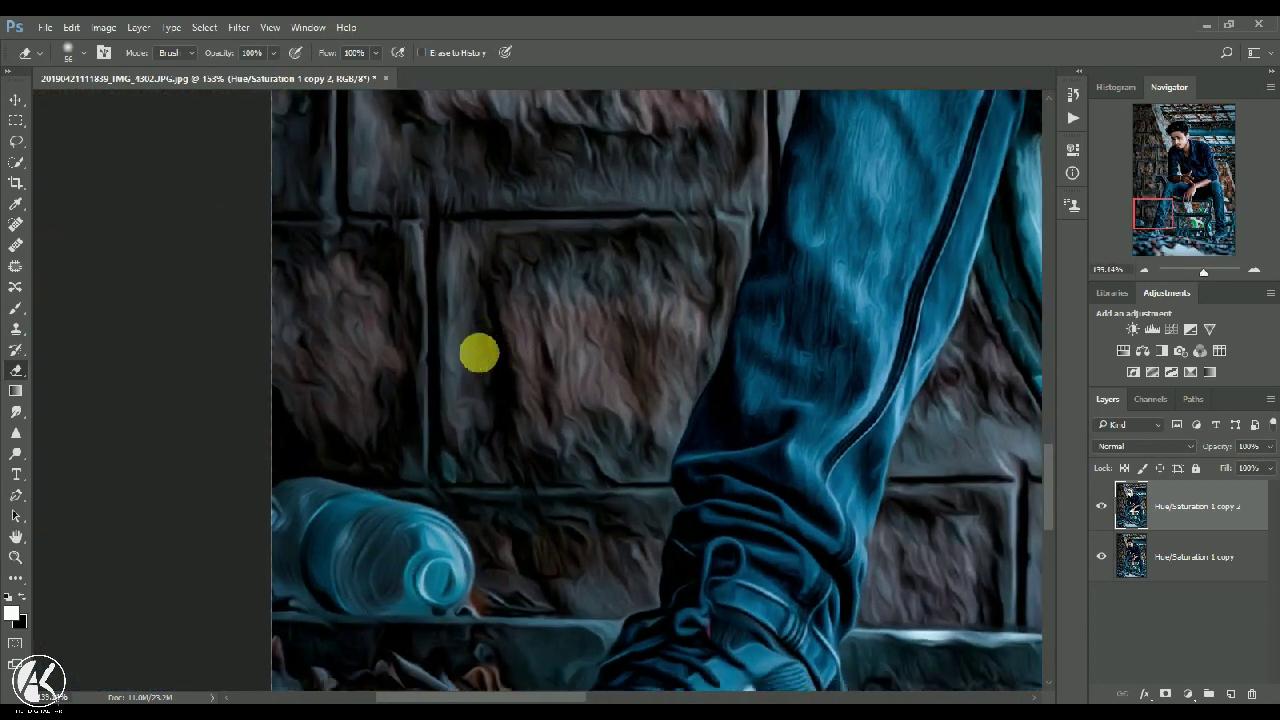
scroll(477, 351, down, 4)
scroll(491, 337, up, 2)
right_click(490, 336)
key(Return)
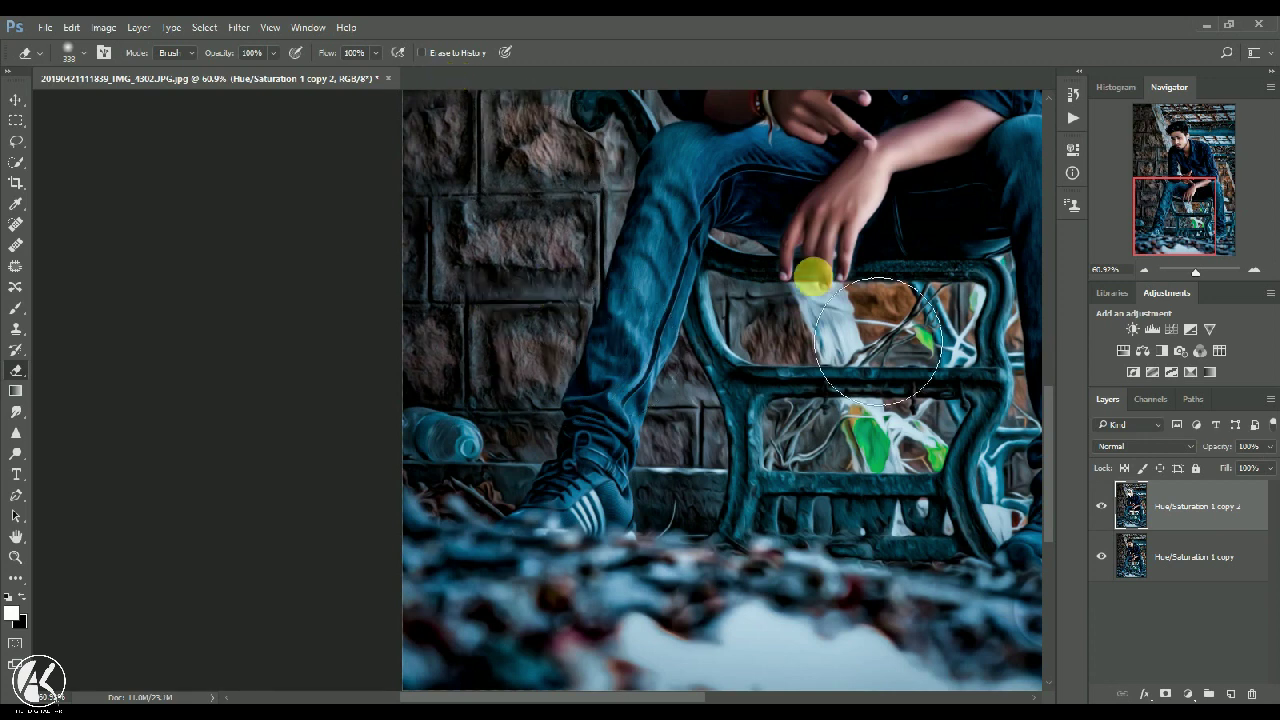
scroll(823, 246, up, 2)
scroll(780, 234, down, 5)
scroll(500, 250, up, 3)
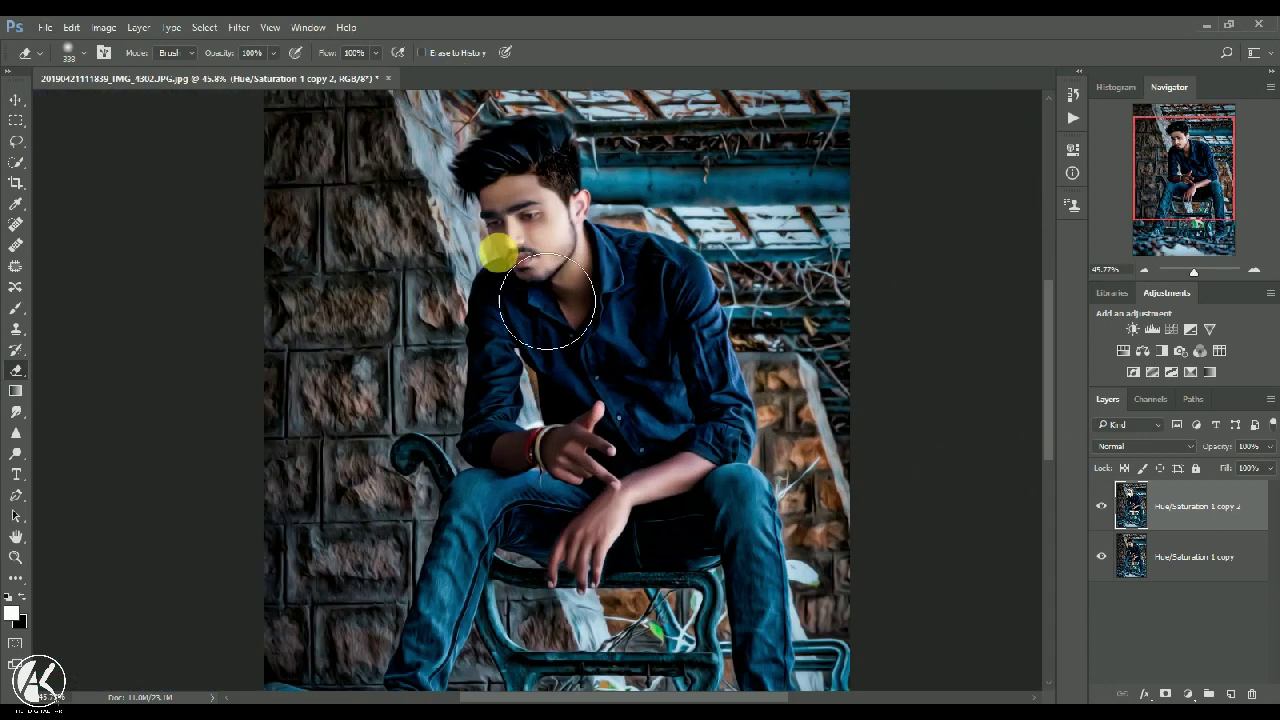
scroll(522, 207, down, 4)
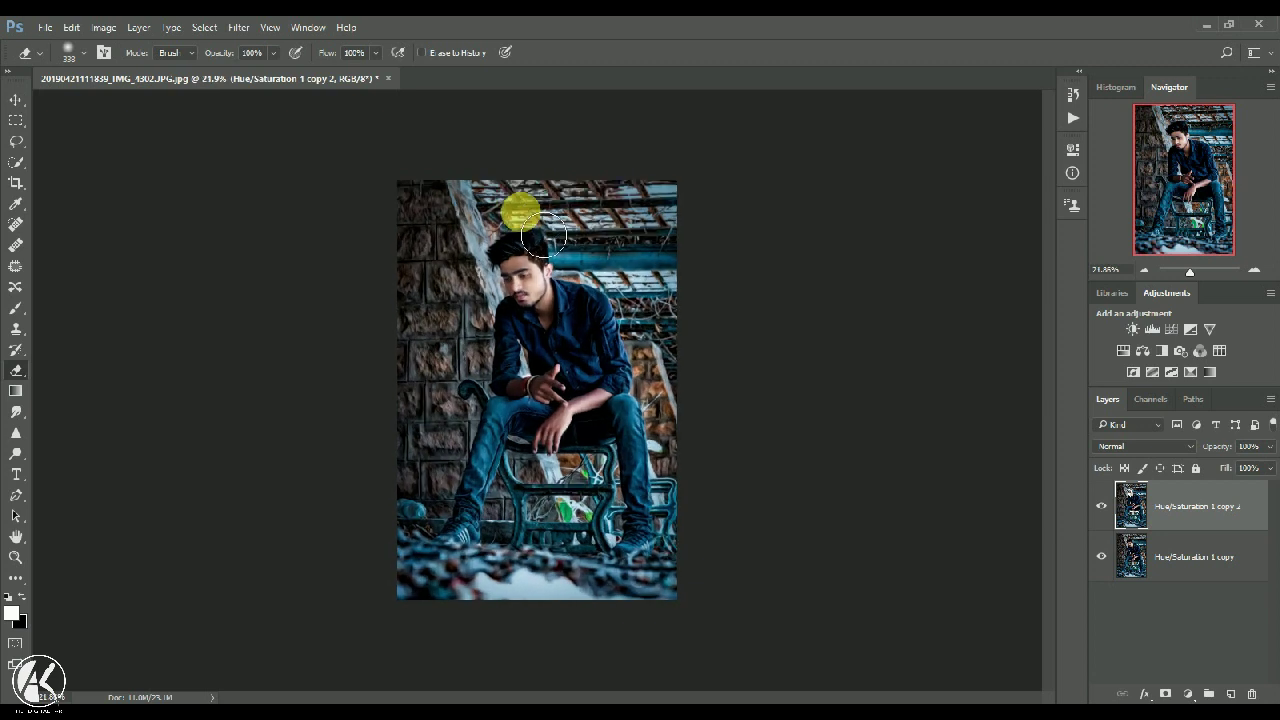
Merge the two layers and apply Hue/Saturation with hue -6, saturation +9 and lightness +2.
right_click(1210, 490)
click(1094, 572)
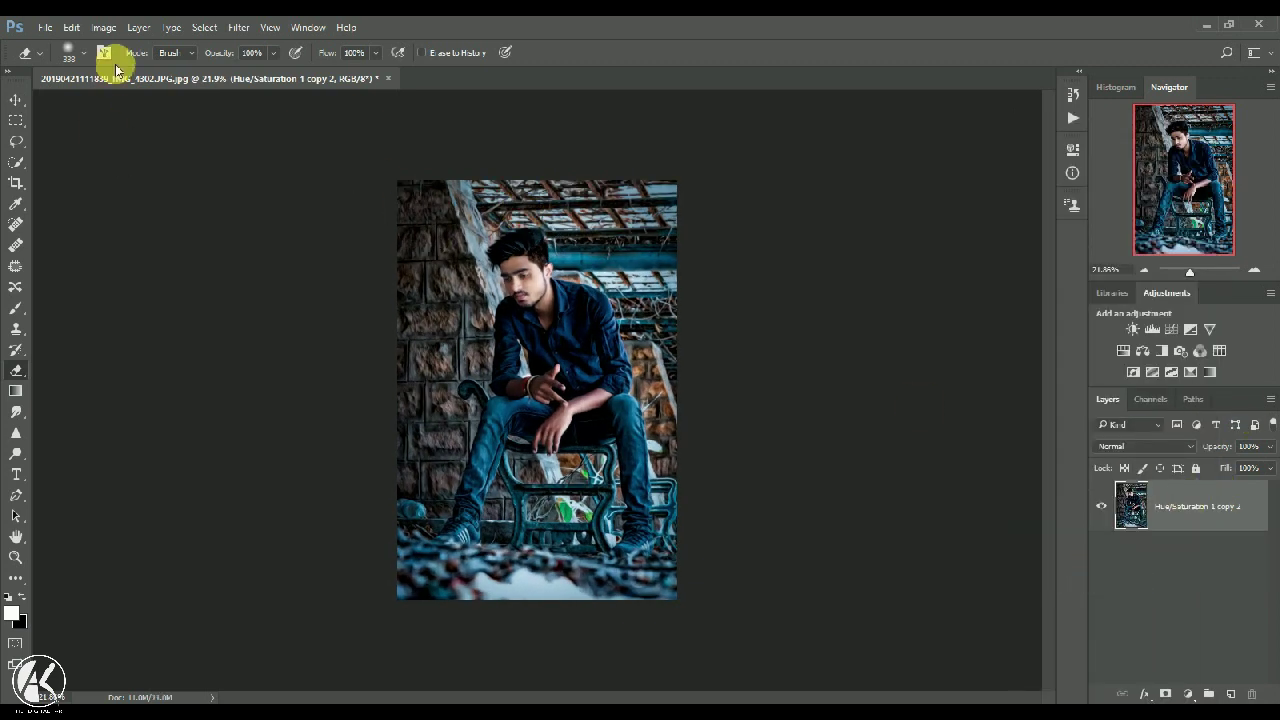
click(104, 27)
mouse_move(229, 60)
click(330, 157)
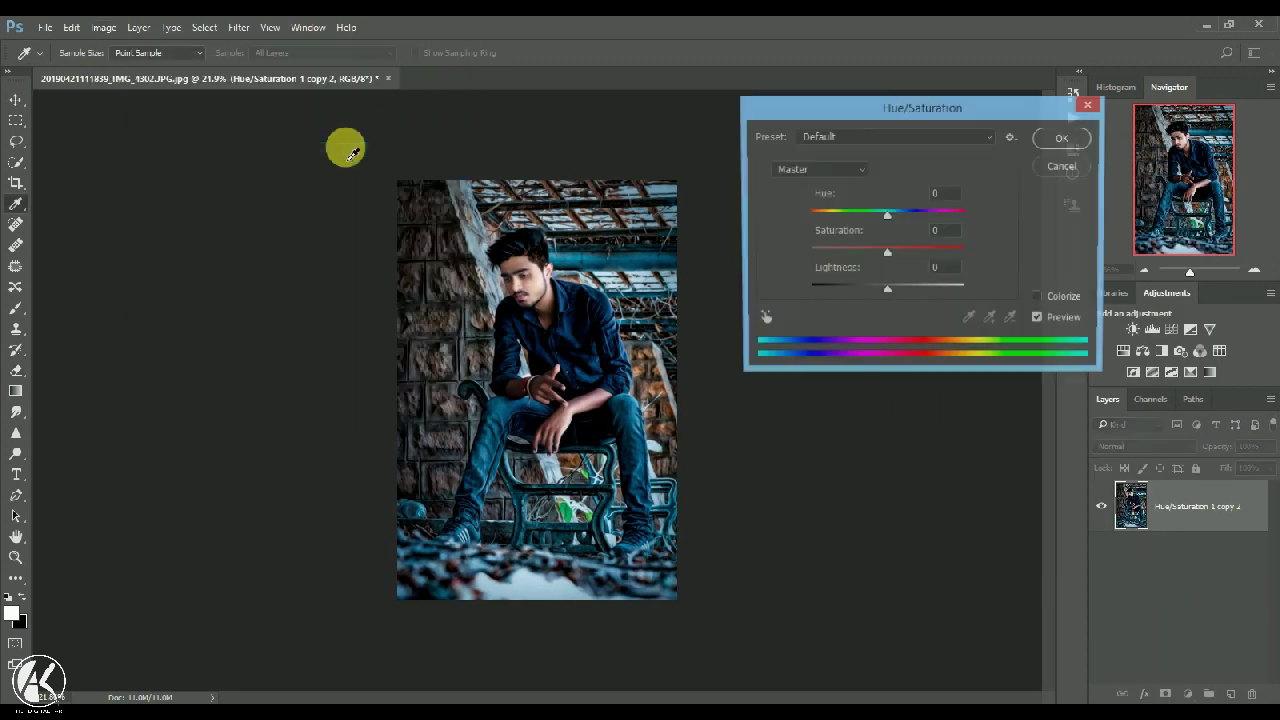
mouse_move(886, 218)
mouse_down()
mouse_move(857, 206)
mouse_move(876, 214)
mouse_up()
drag(923, 257, 893, 278)
drag(877, 214, 883, 220)
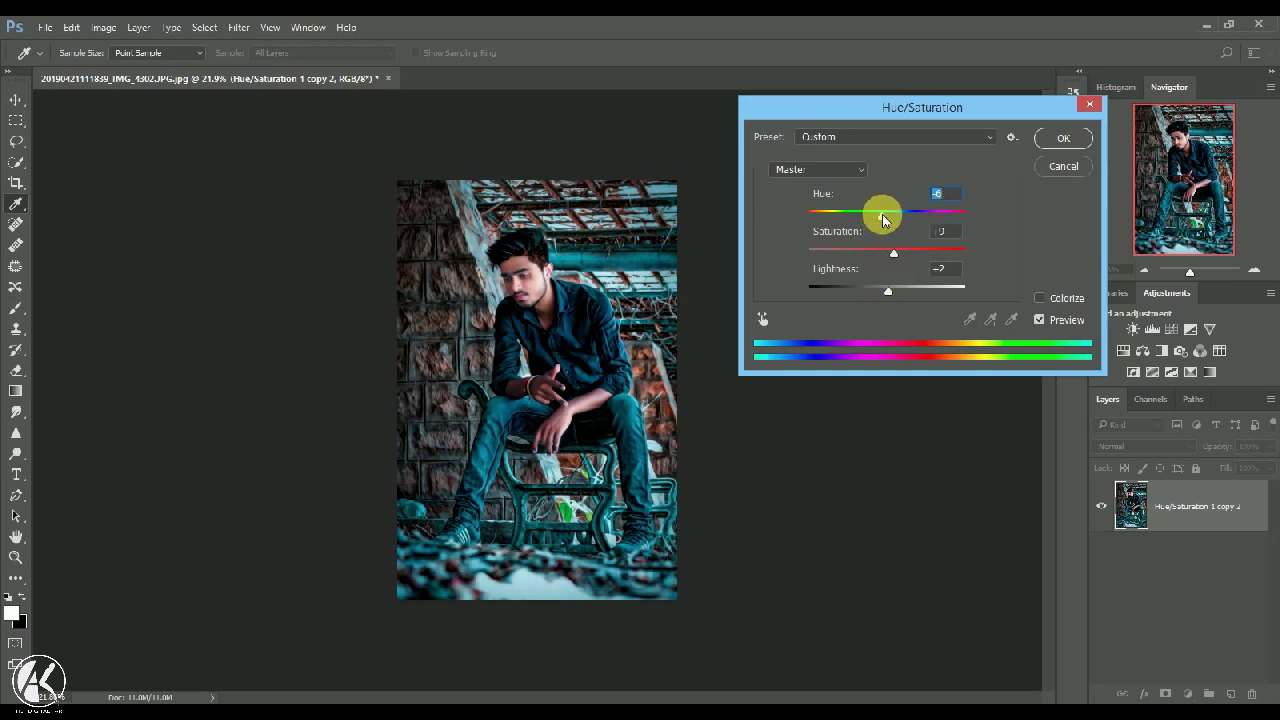
click(1061, 137)
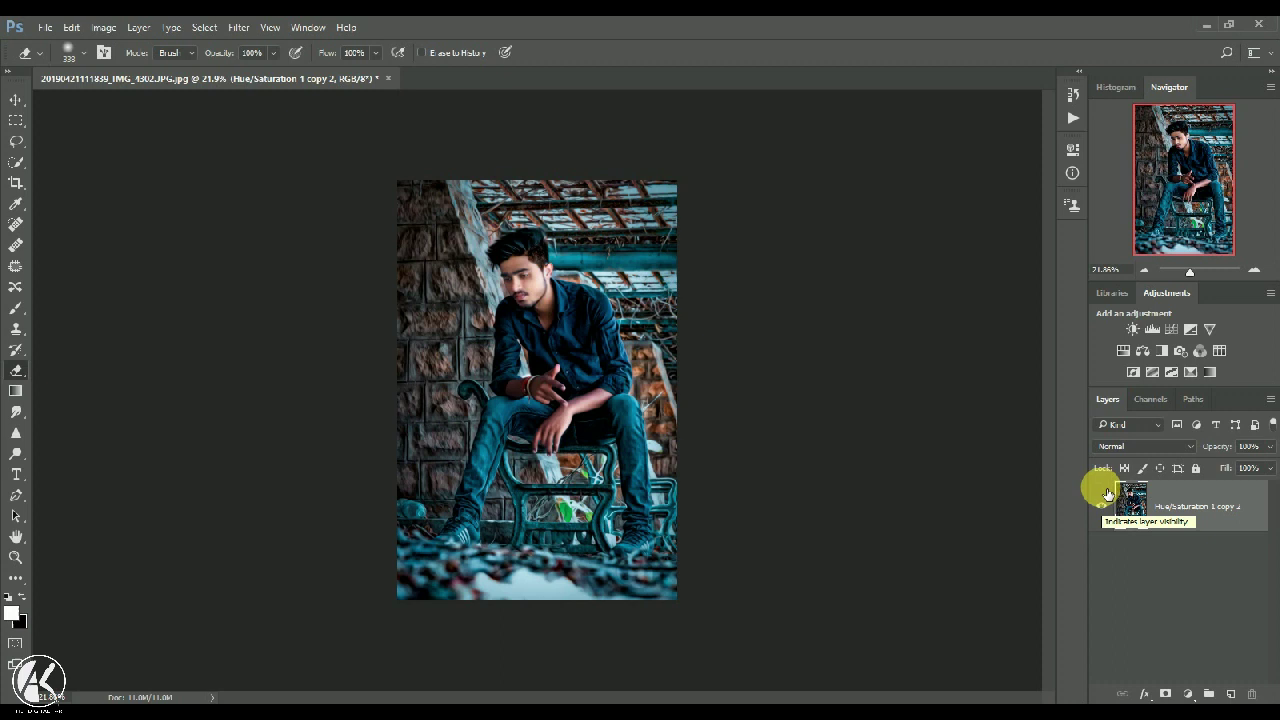
Duplicate the merged layer and apply RGB Levels with input values 17, 1.09 and 226.
drag(1183, 508, 1231, 693)
click(104, 27)
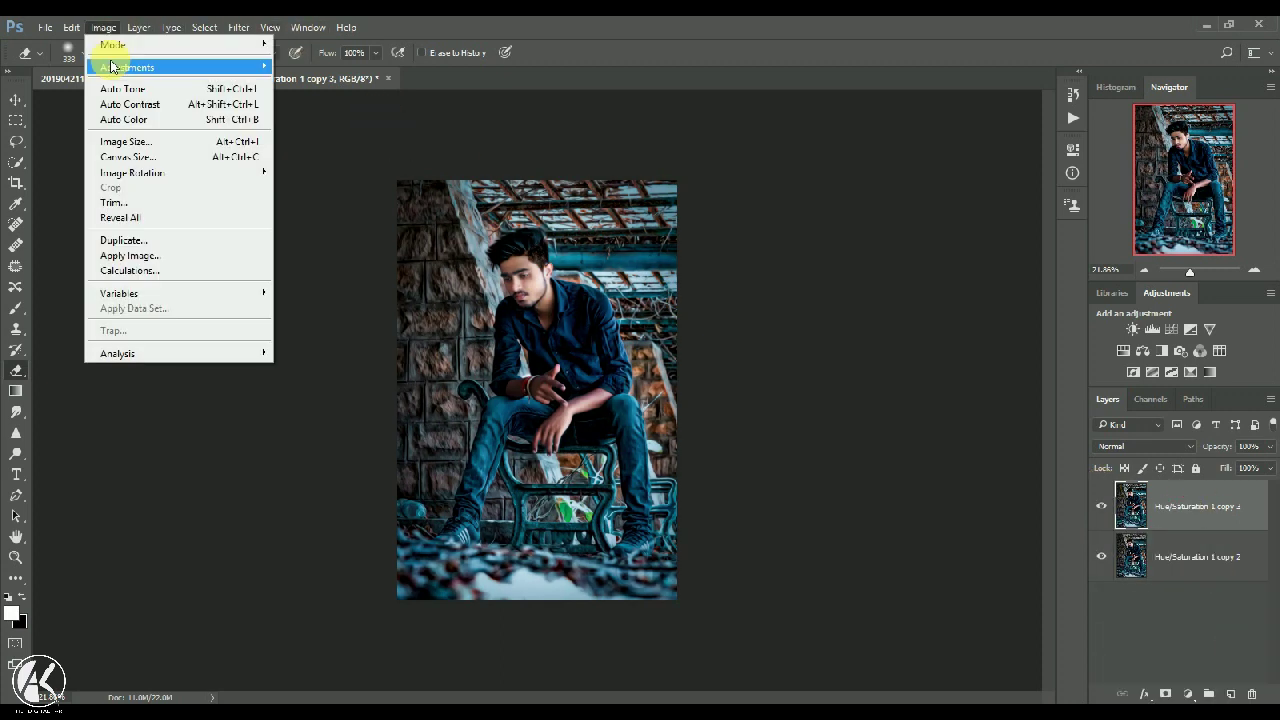
mouse_move(265, 67)
click(299, 81)
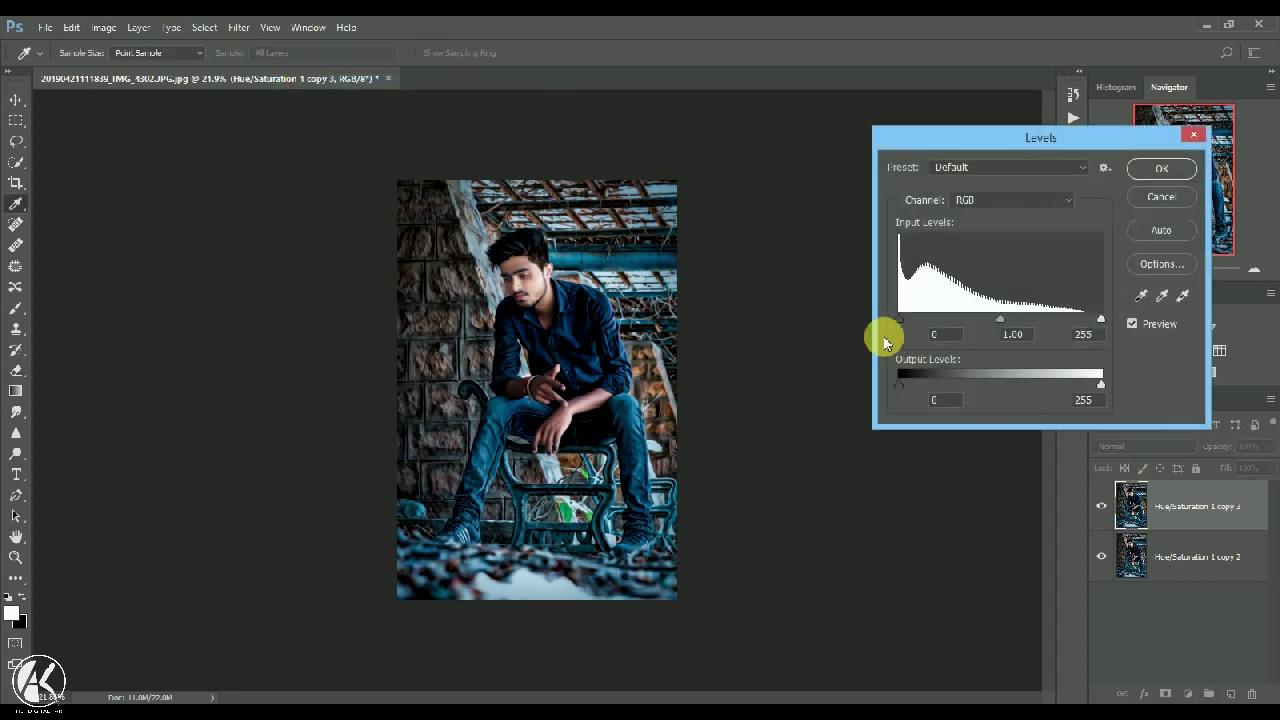
drag(897, 326, 913, 320)
drag(1102, 320, 1076, 322)
drag(995, 322, 981, 324)
drag(987, 322, 996, 322)
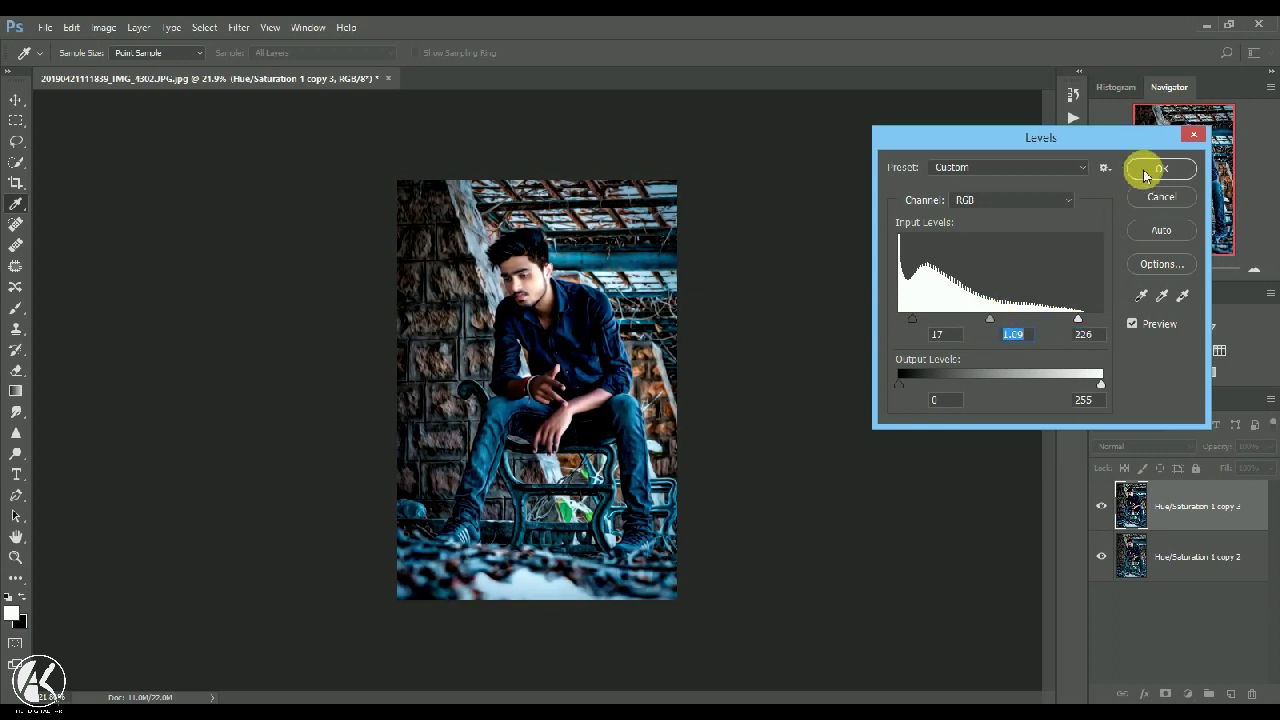
click(1160, 168)
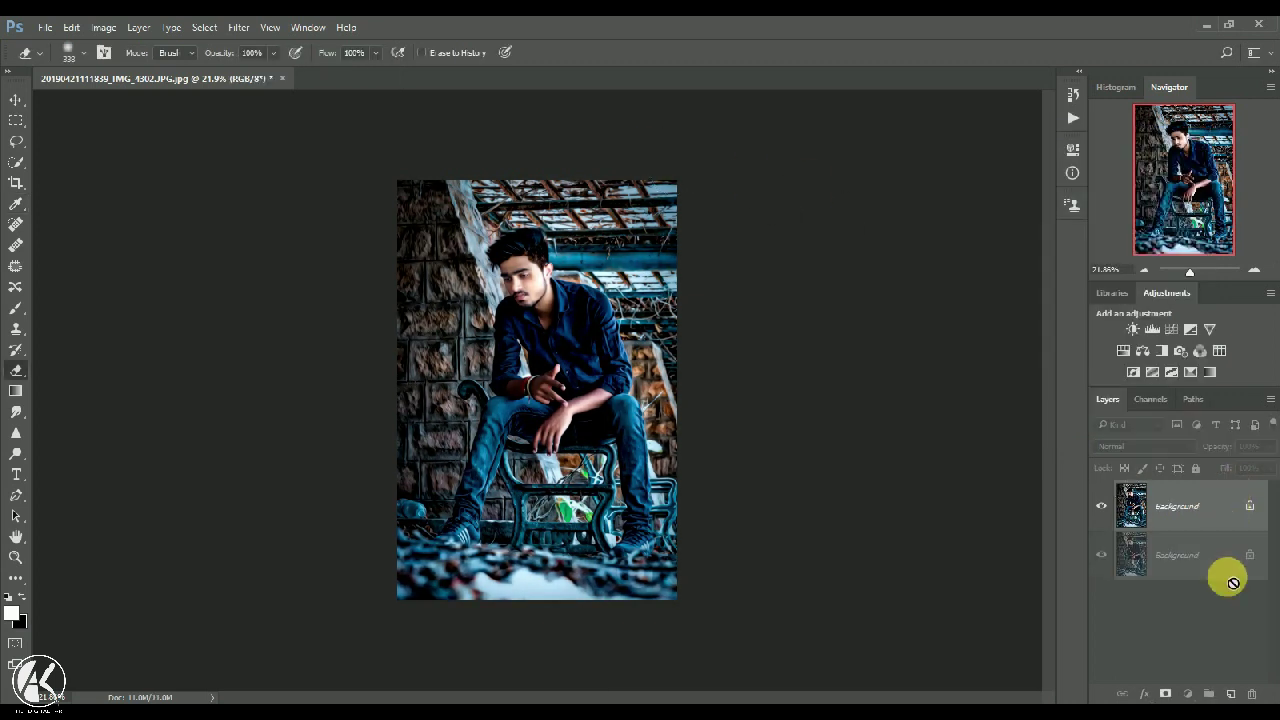
Duplicate the flattened background layer and lift the RGB curve's black point to output 9 with Curves.
drag(1233, 583, 1231, 693)
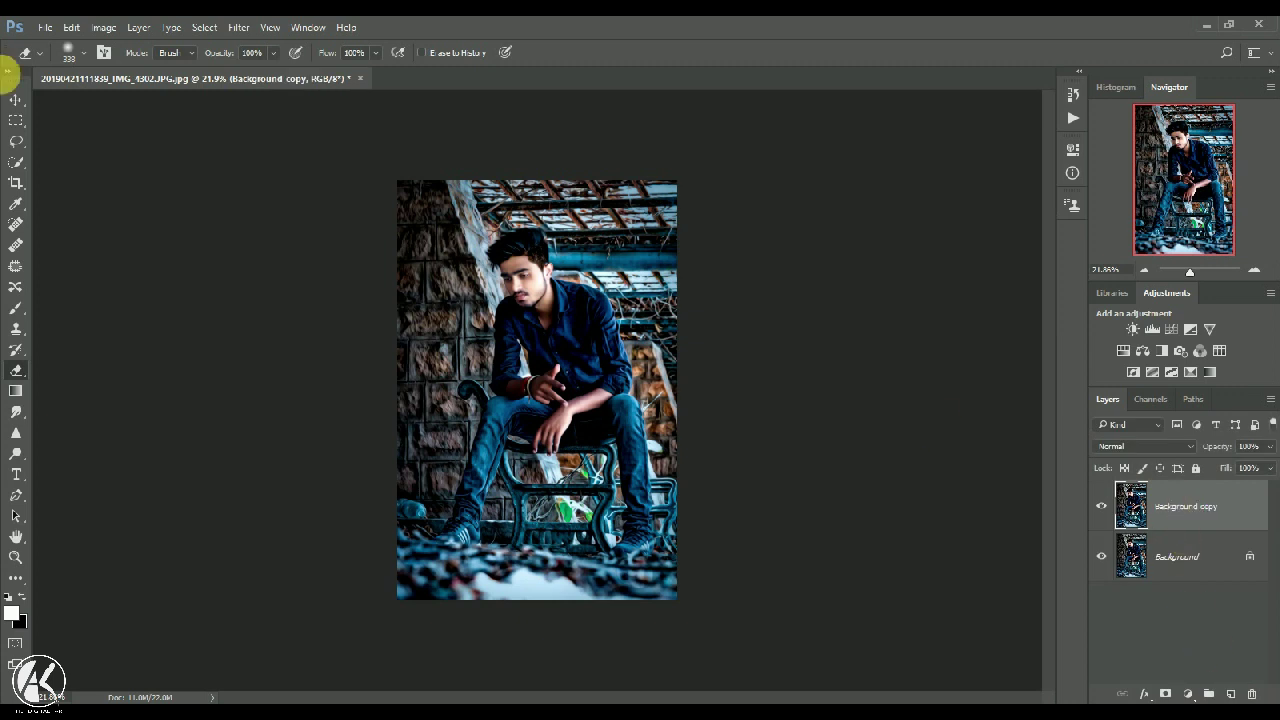
click(104, 27)
mouse_move(214, 67)
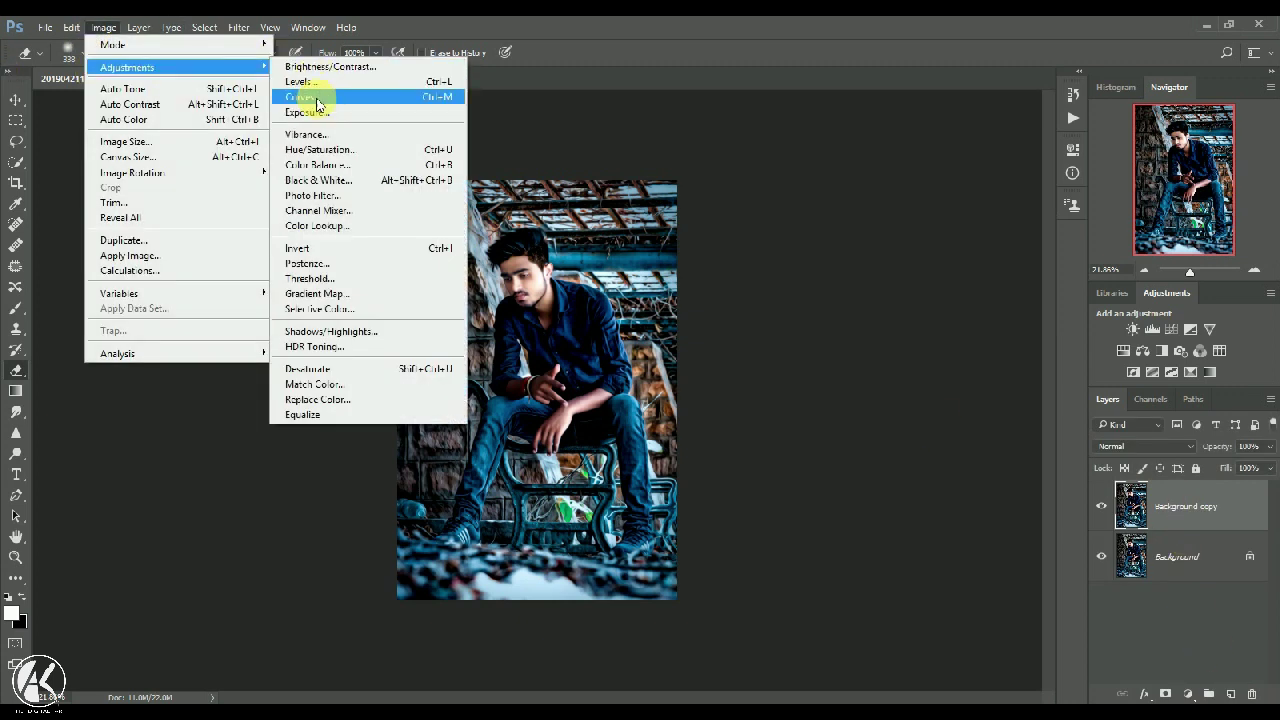
click(317, 98)
drag(735, 133, 929, 91)
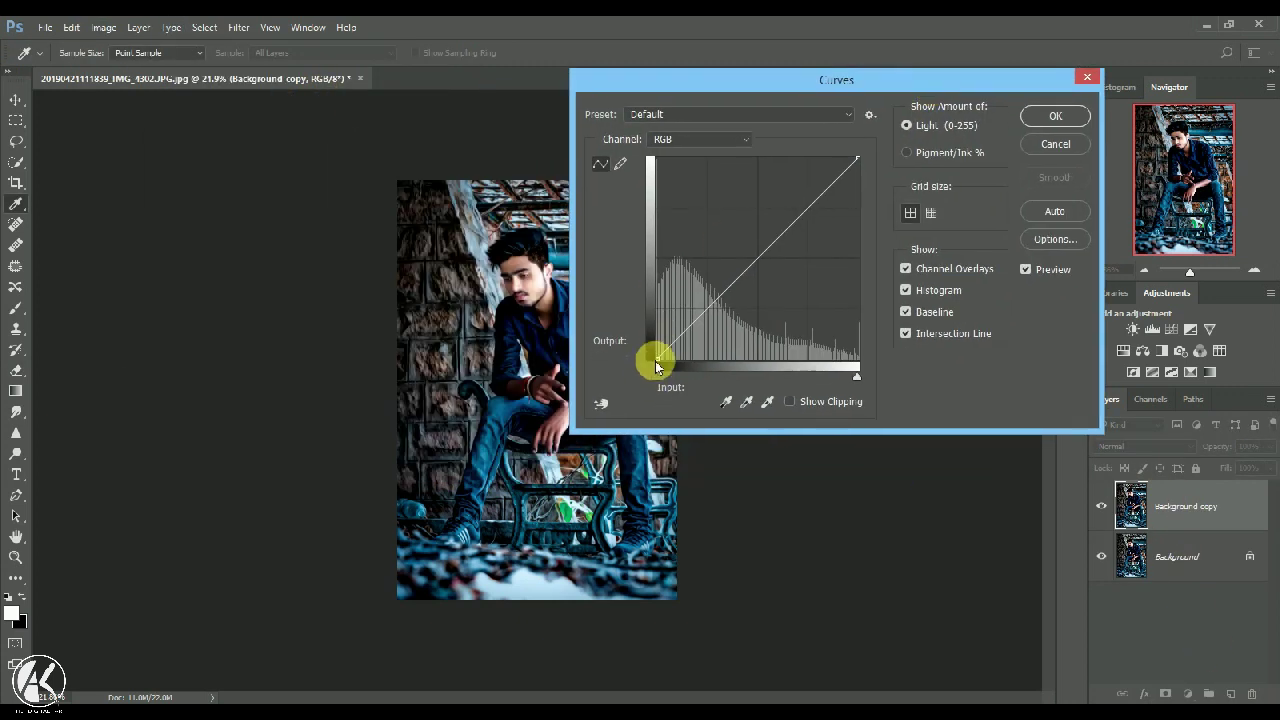
drag(669, 363, 655, 355)
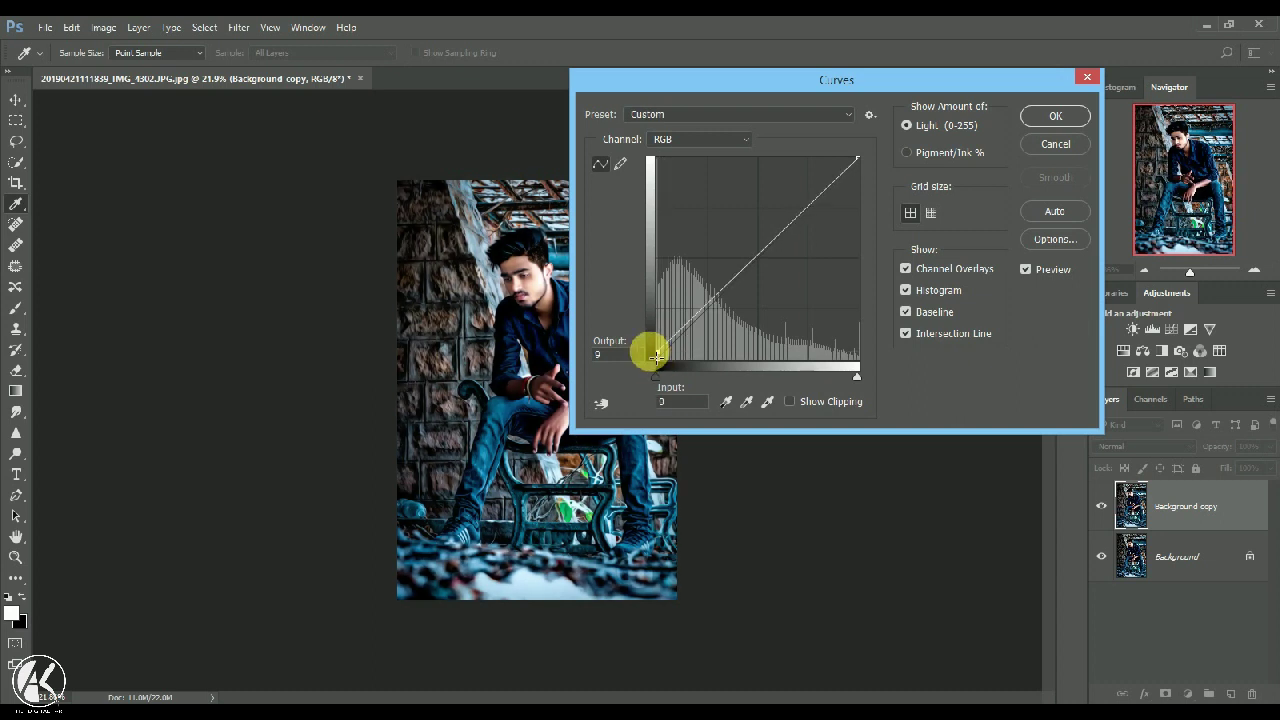
click(1055, 116)
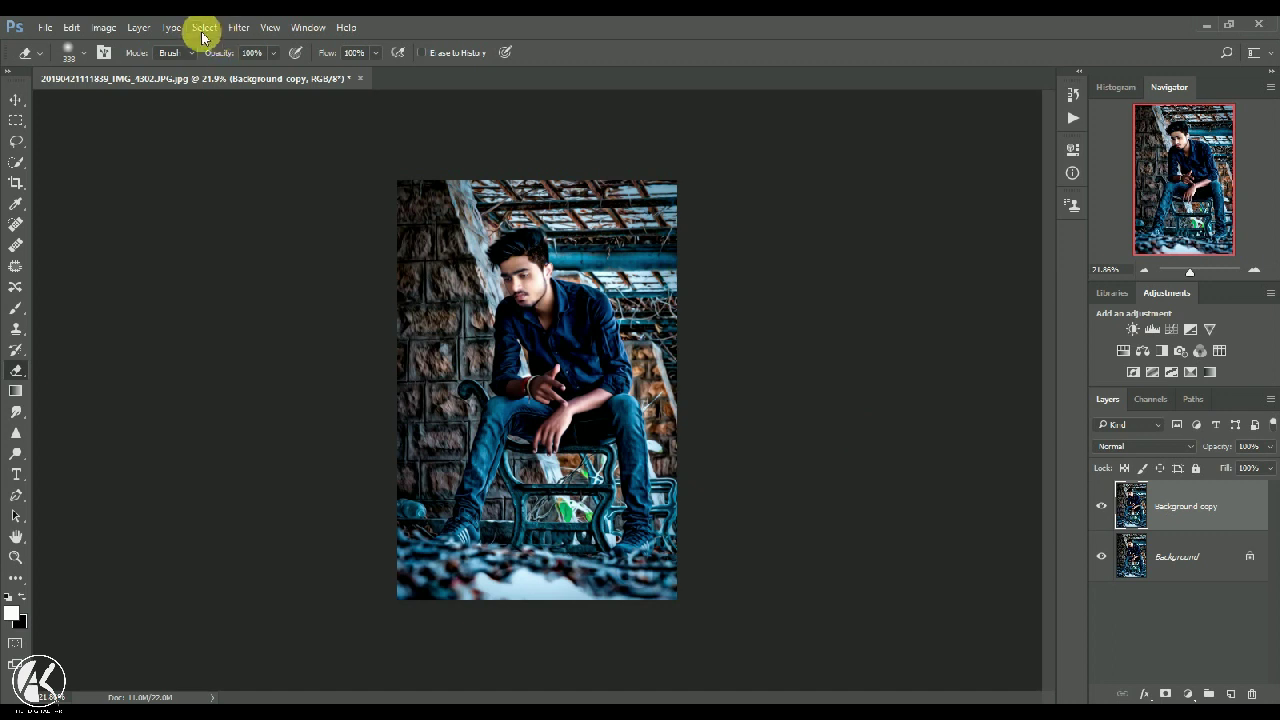
Apply a midtone Color Balance of -13 cyan/red, -3 magenta/green and +7 yellow/blue to the background copy.
click(108, 28)
mouse_move(127, 67)
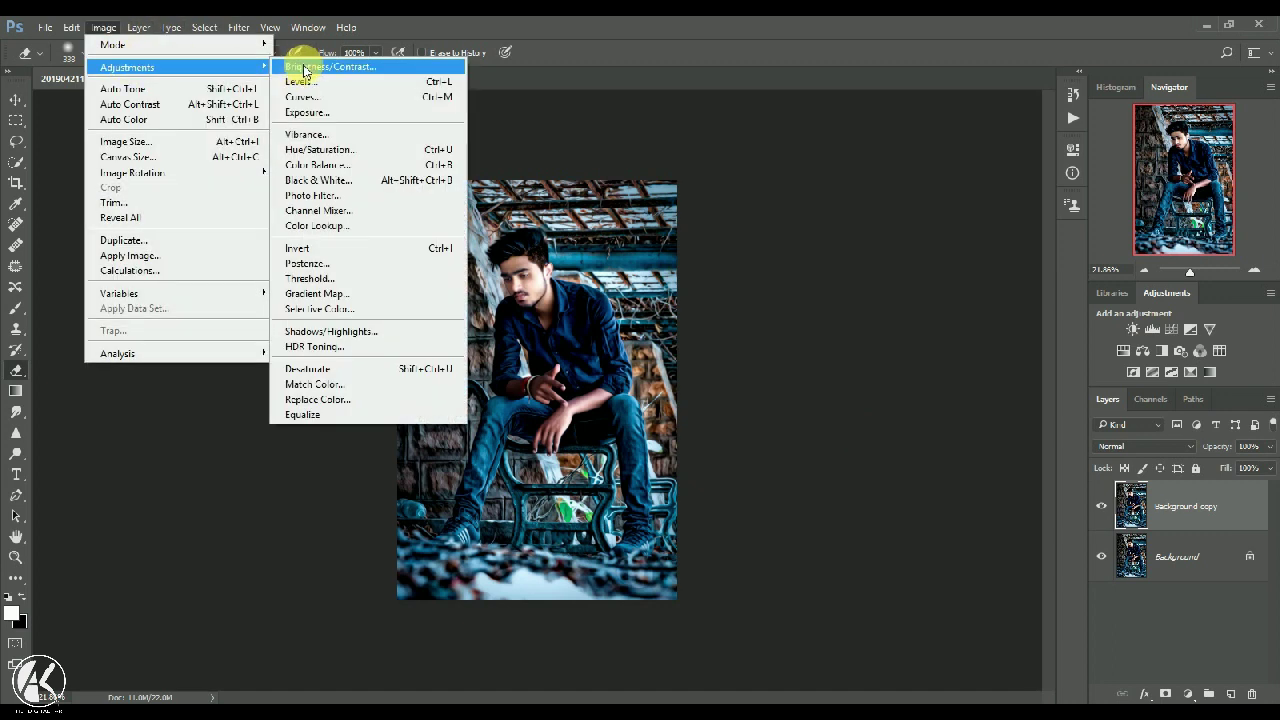
click(316, 164)
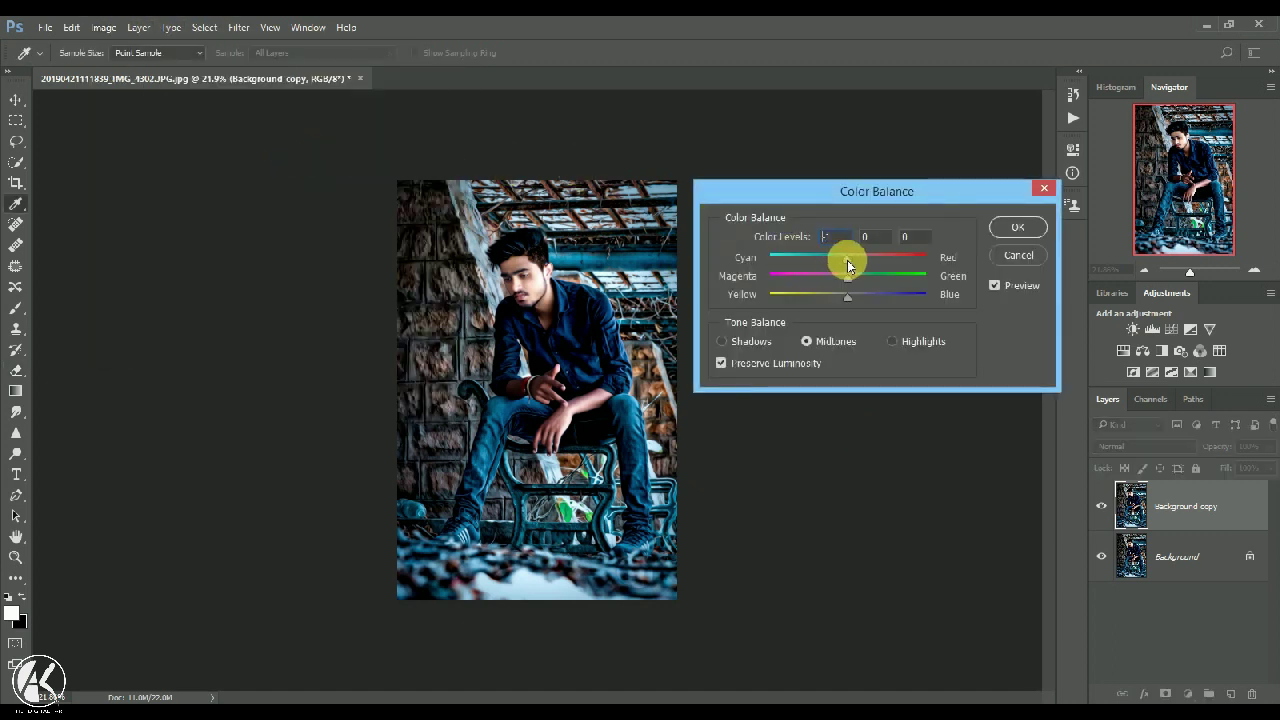
drag(838, 267, 838, 267)
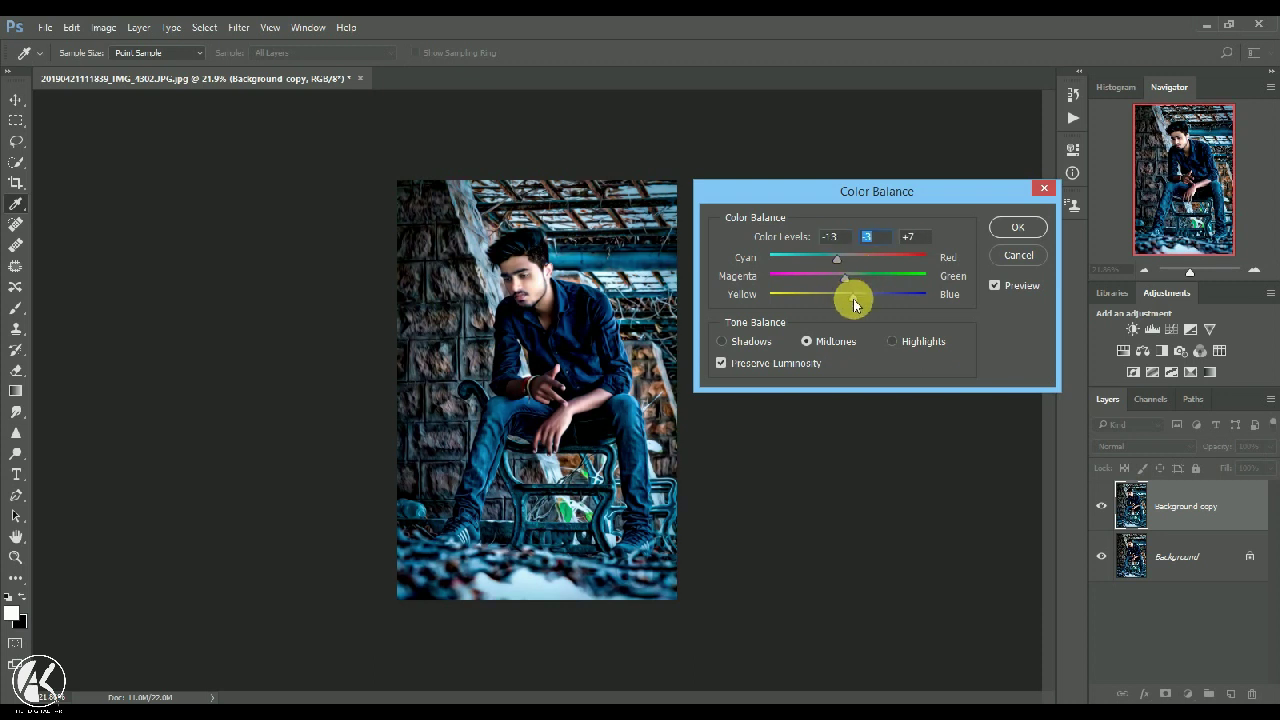
click(1016, 228)
key(e)
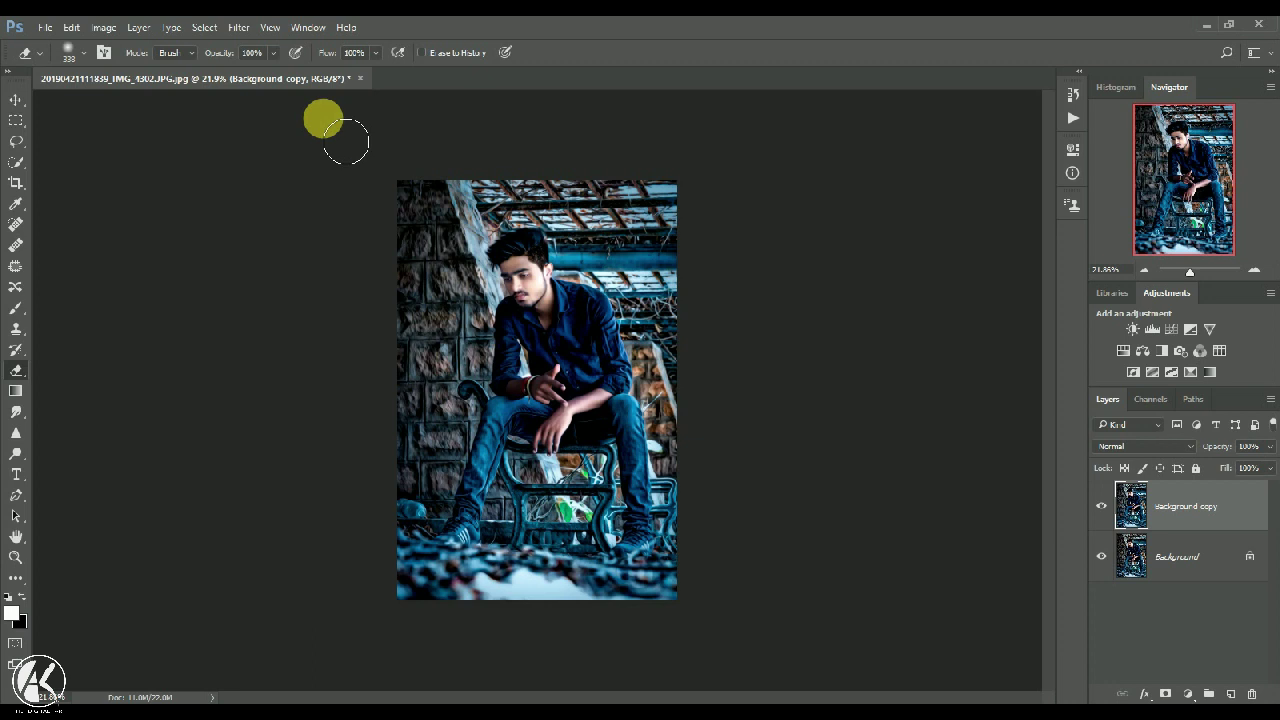
Merge the color-balanced background copy into the Background layer and inspect the portrait up close.
right_click(1188, 522)
click(1014, 572)
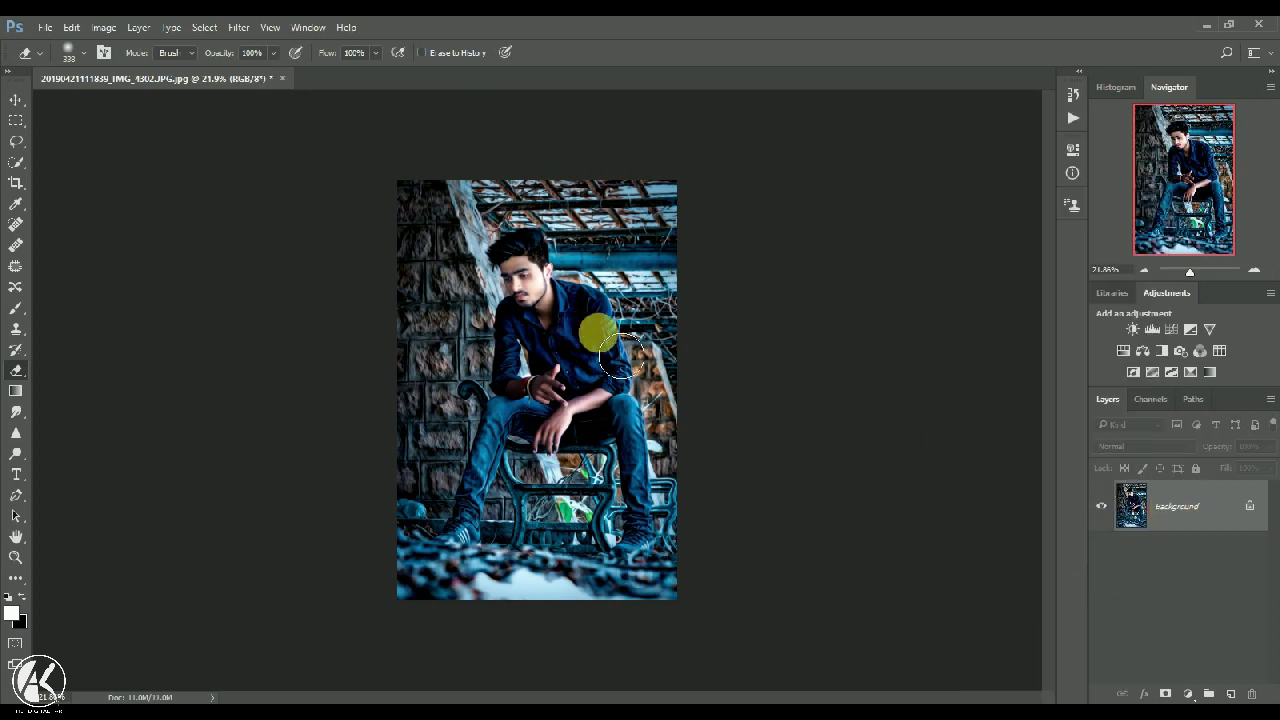
scroll(502, 210, up, 8)
scroll(499, 207, down, 7)
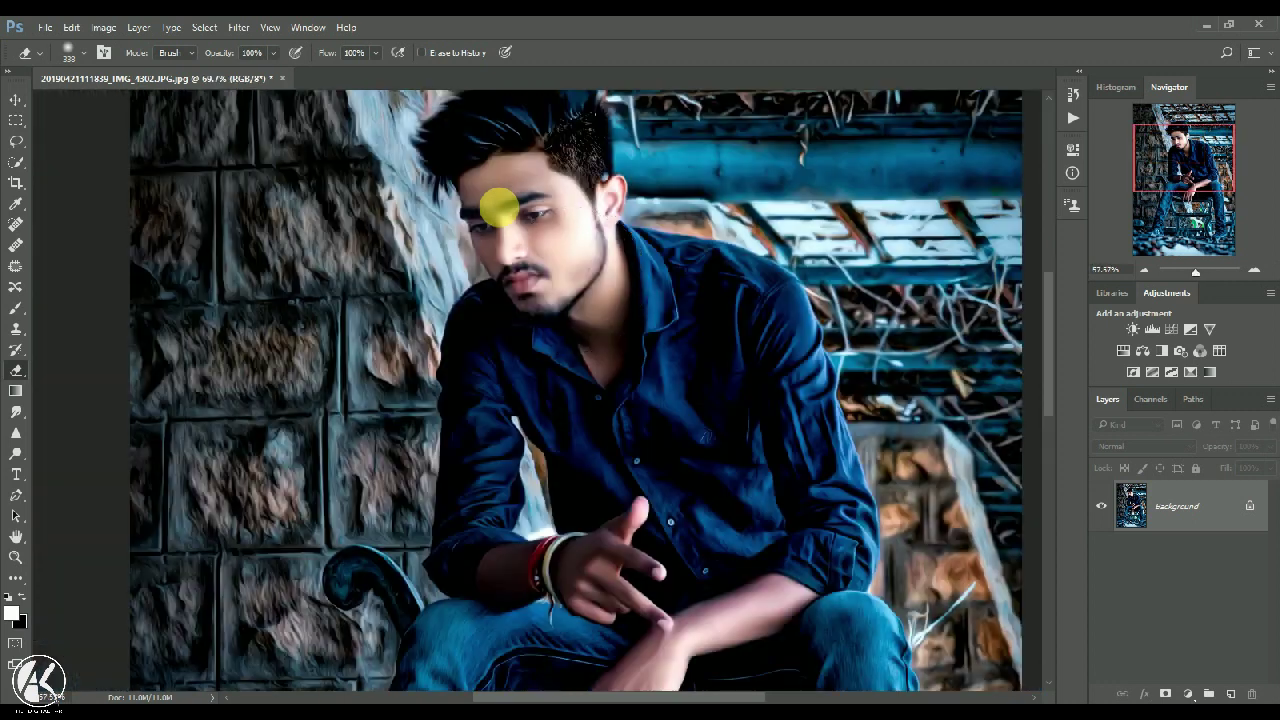
Apply a Camera Raw post-crop vignette with amount -100, midpoint 40, roundness +47 and feather 100.
click(239, 31)
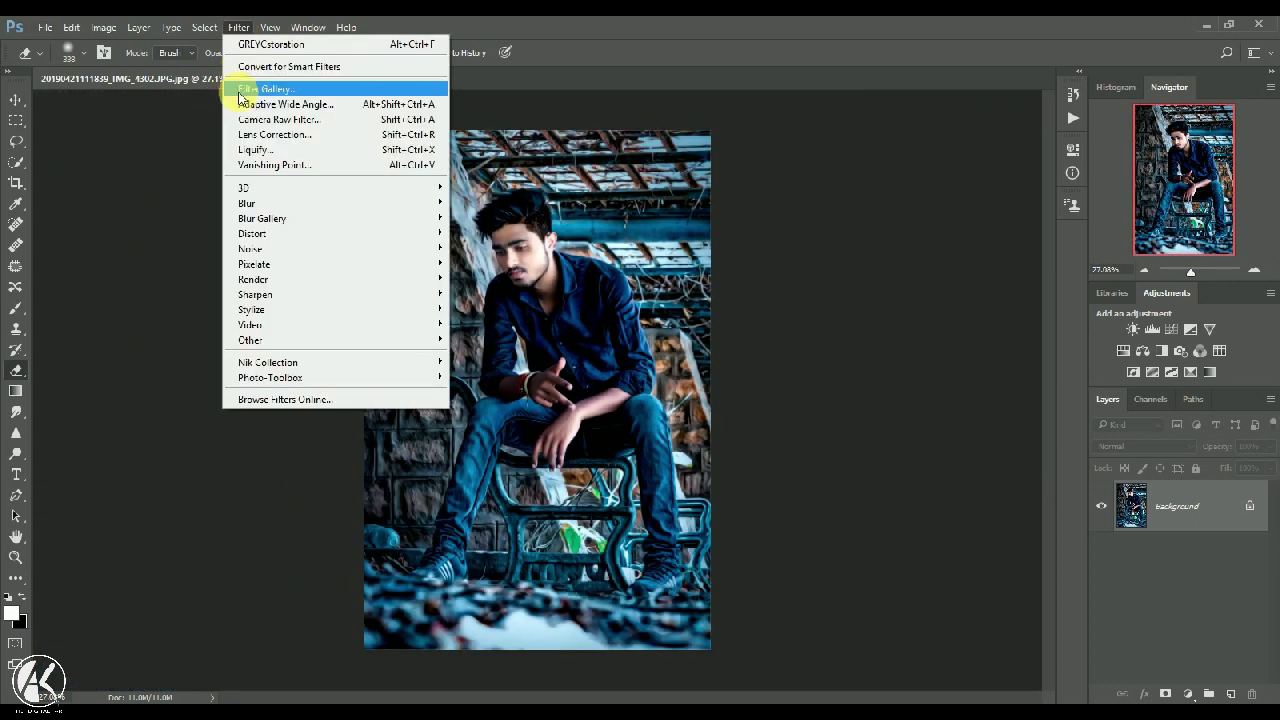
click(252, 119)
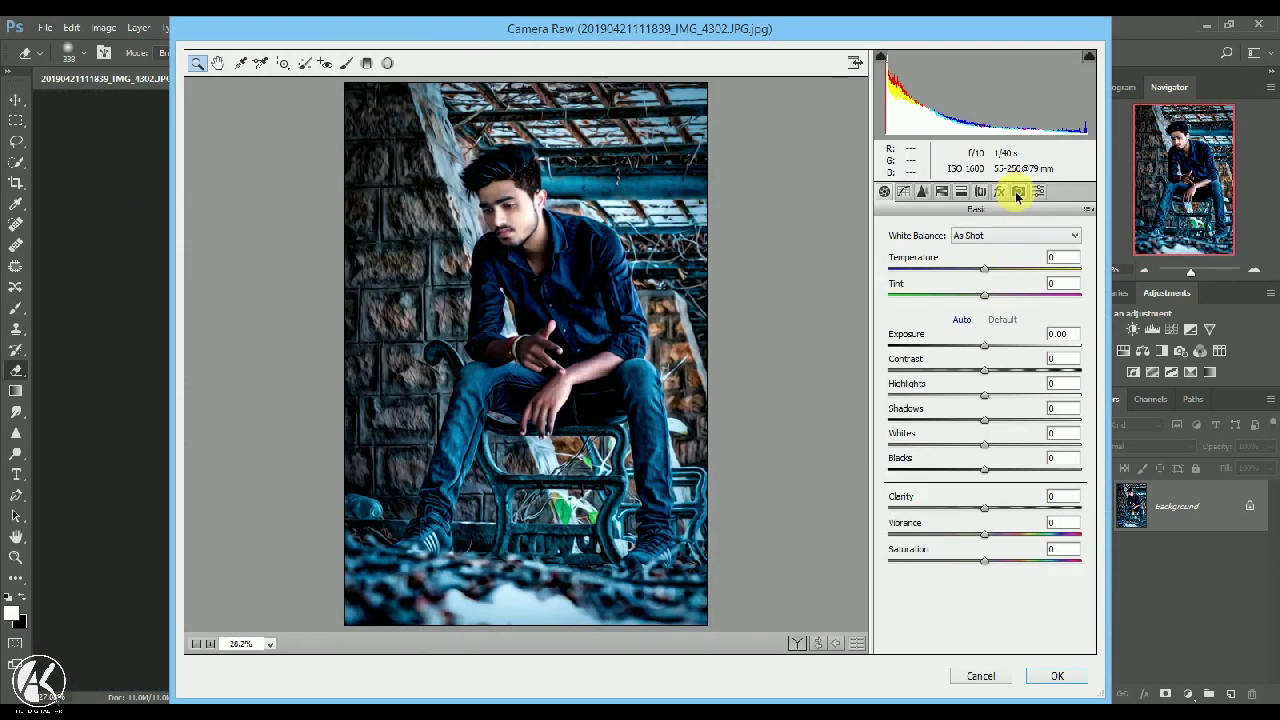
click(999, 191)
drag(988, 460, 848, 480)
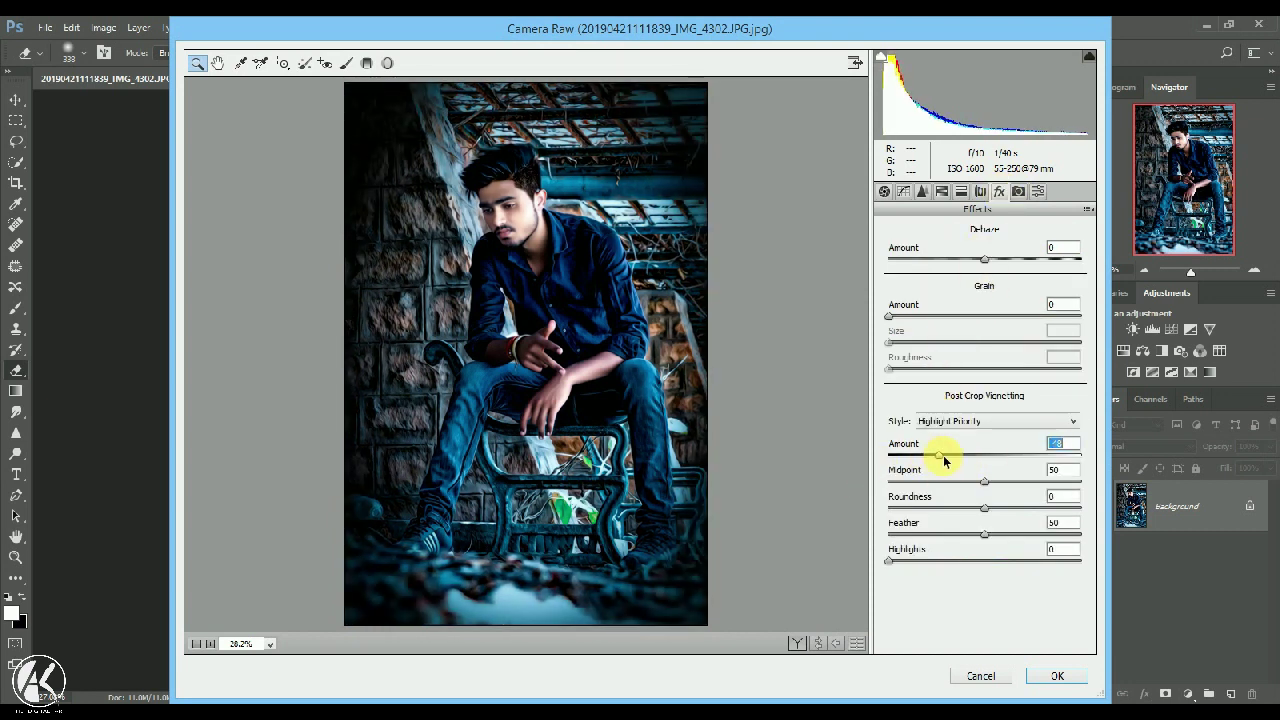
drag(985, 482, 1145, 533)
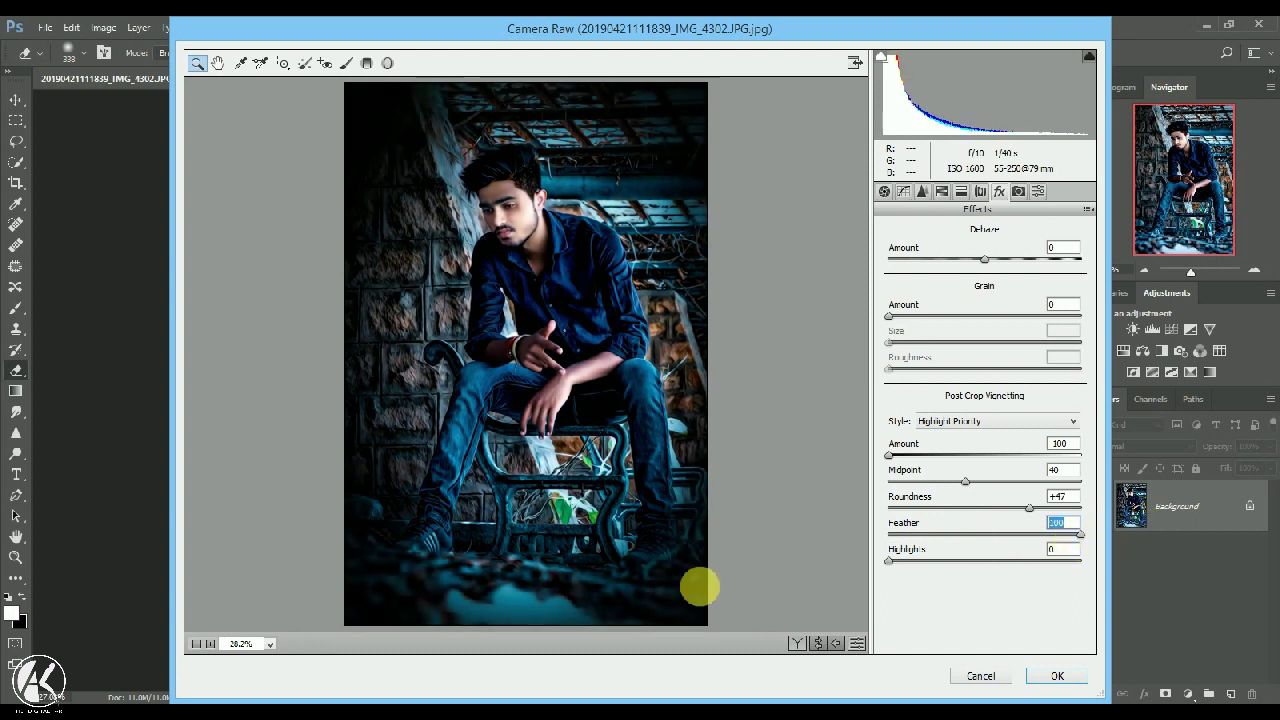
click(1052, 675)
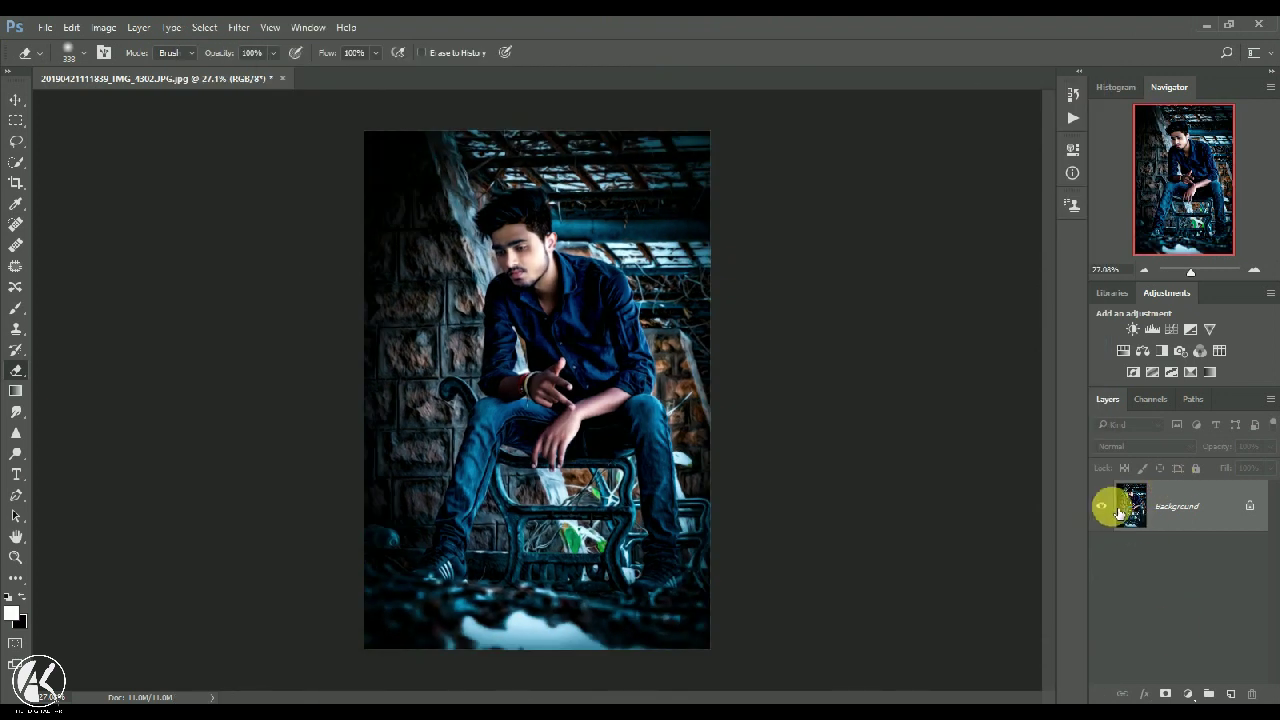
Reapply the last filter to a duplicate of the background at reduced opacity and merge it down.
drag(1171, 509, 1231, 693)
click(238, 27)
click(238, 42)
mouse_move(1212, 452)
mouse_down()
mouse_move(1182, 447)
mouse_move(1199, 450)
mouse_up()
right_click(1200, 503)
click(1017, 571)
Duplicate the background layer and darken the copy with black-to-transparent linear gradients running inward from all four image edges.
drag(1200, 503, 1231, 693)
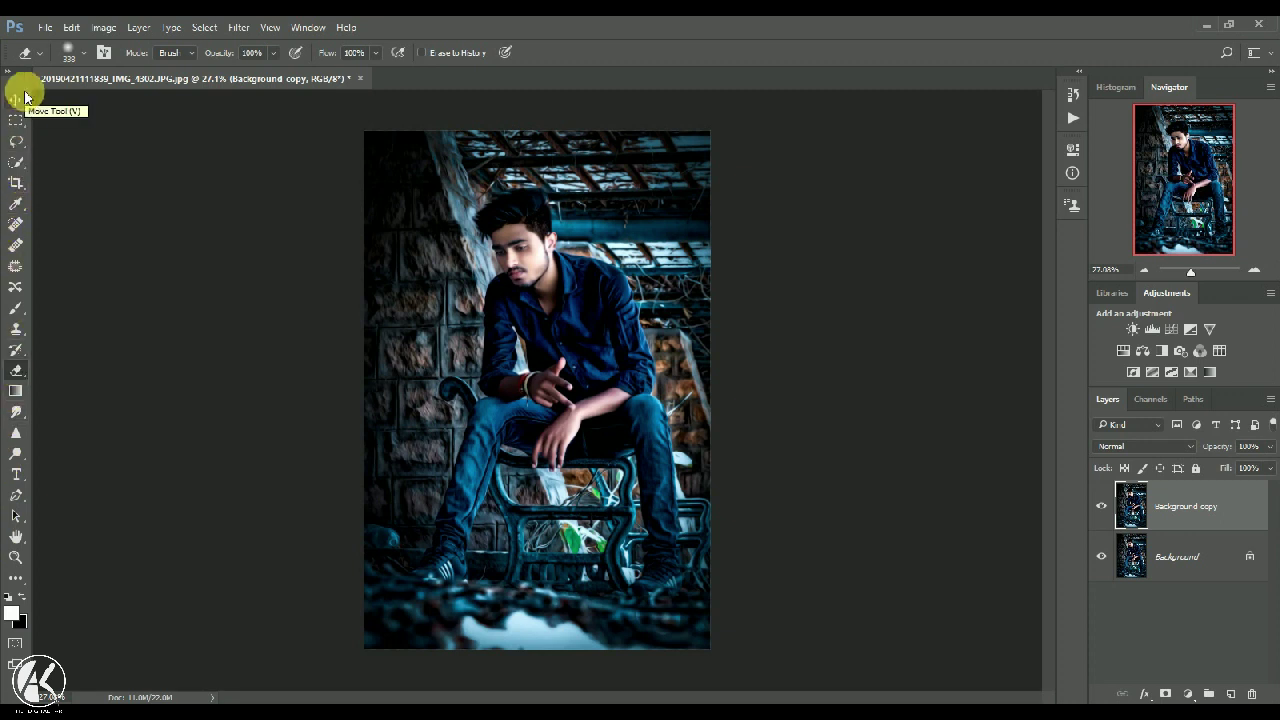
click(17, 391)
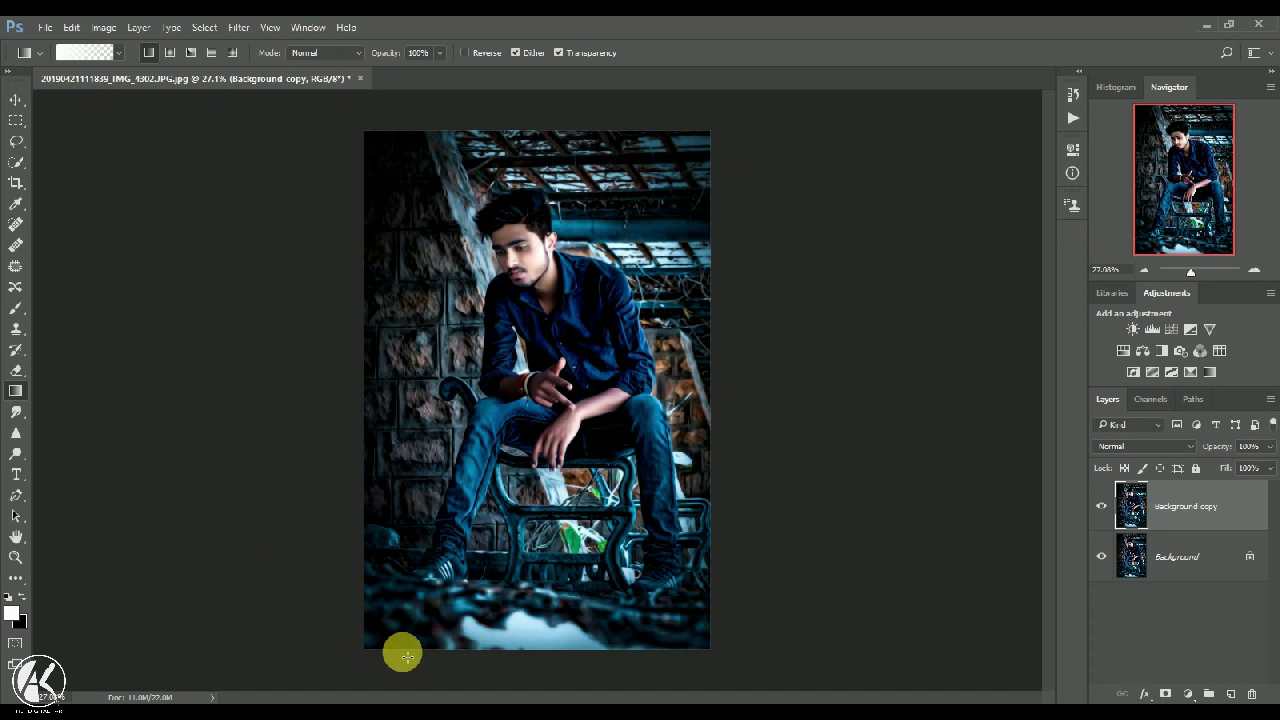
drag(528, 674, 528, 509)
key(ctrl+z)
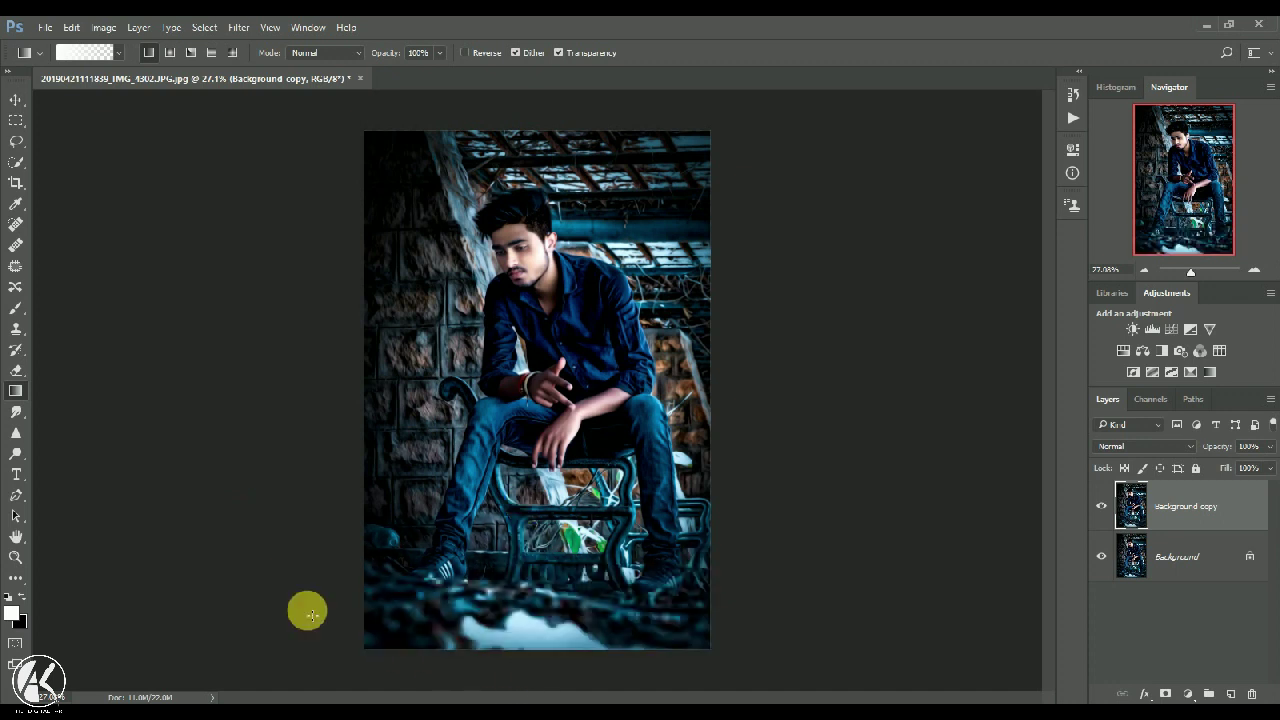
mouse_move(555, 677)
mouse_down()
mouse_move(551, 508)
mouse_move(575, 488)
mouse_move(581, 436)
mouse_up()
mouse_move(426, 79)
mouse_down()
mouse_move(423, 208)
mouse_move(286, 177)
mouse_move(498, 84)
mouse_up()
drag(276, 345, 393, 362)
drag(931, 346, 666, 362)
drag(759, 405, 593, 379)
drag(555, 100, 556, 210)
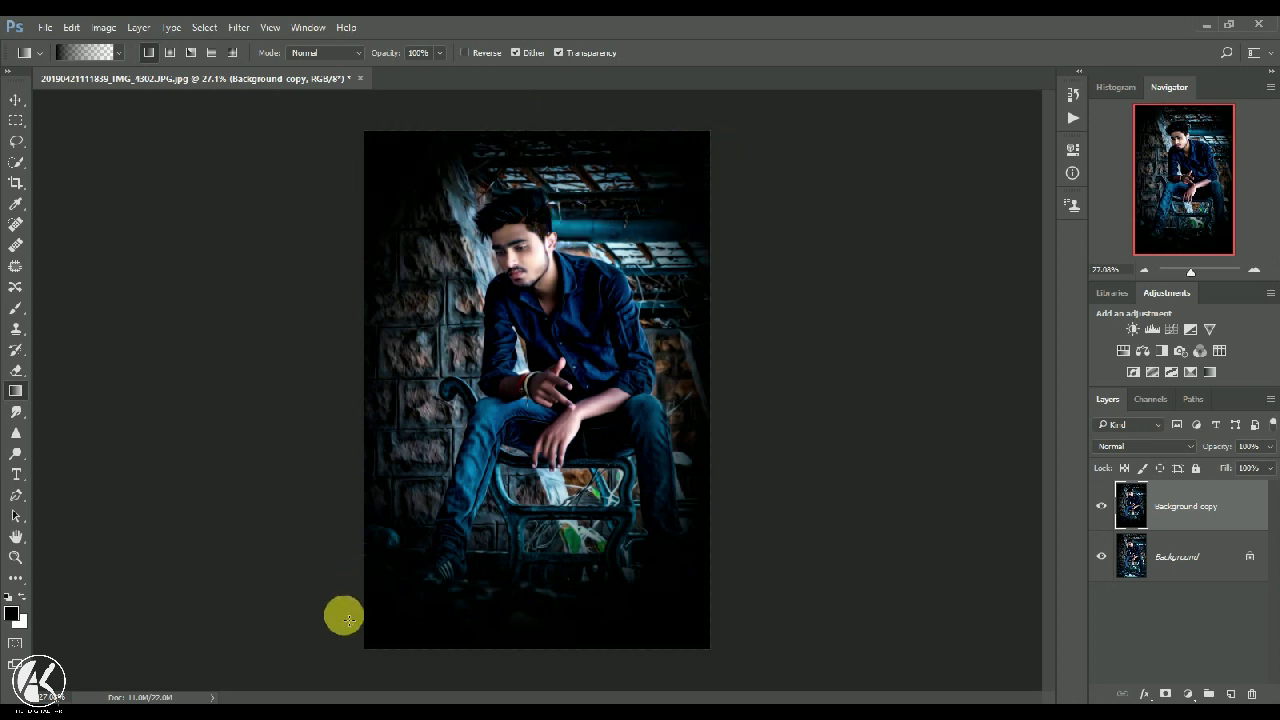
drag(743, 423, 429, 420)
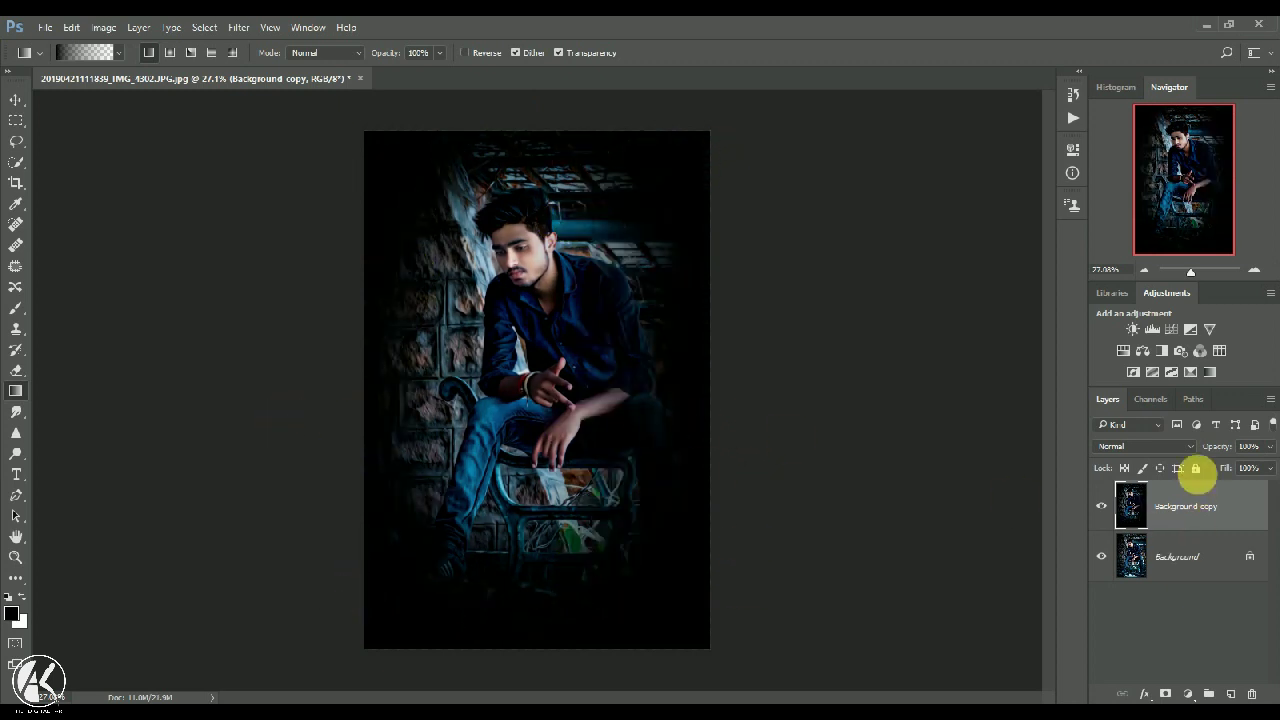
Lower the gradient-darkened copy's opacity, add another black gradient at the photo's lower edge and merge the copy into the background.
mouse_move(1219, 453)
mouse_down()
mouse_move(1185, 451)
mouse_move(1196, 451)
mouse_up()
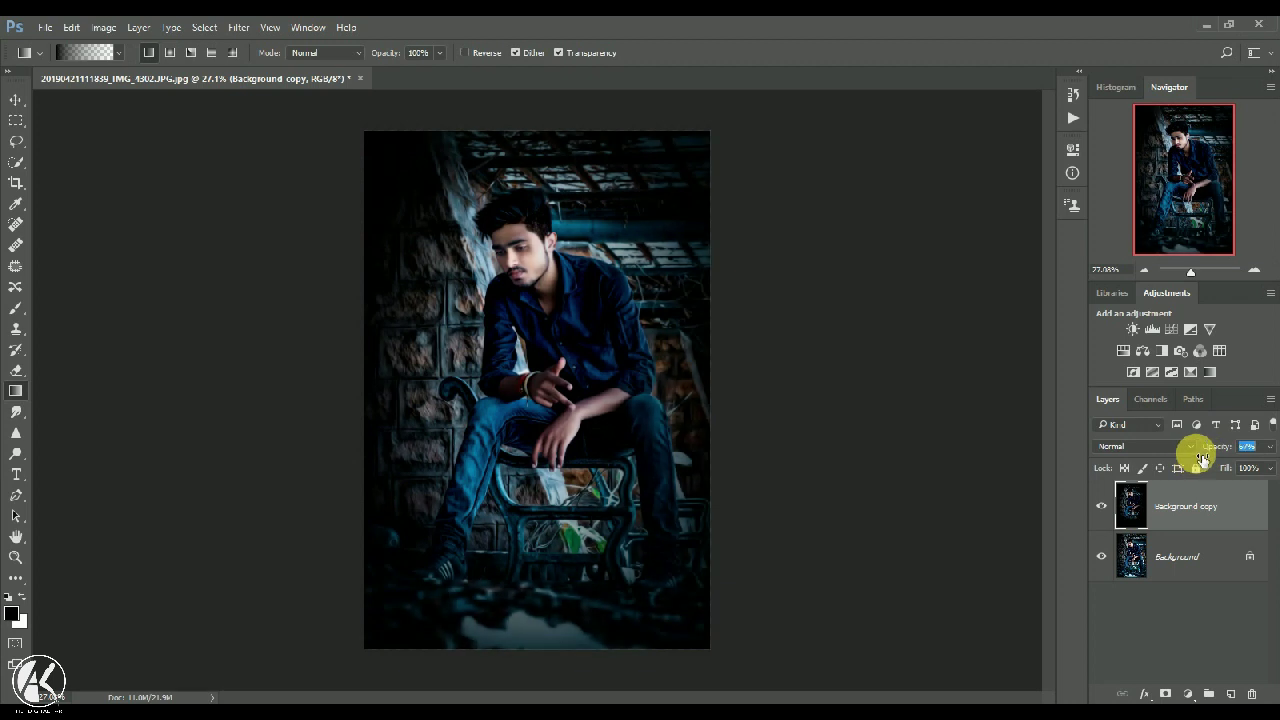
drag(560, 678, 584, 593)
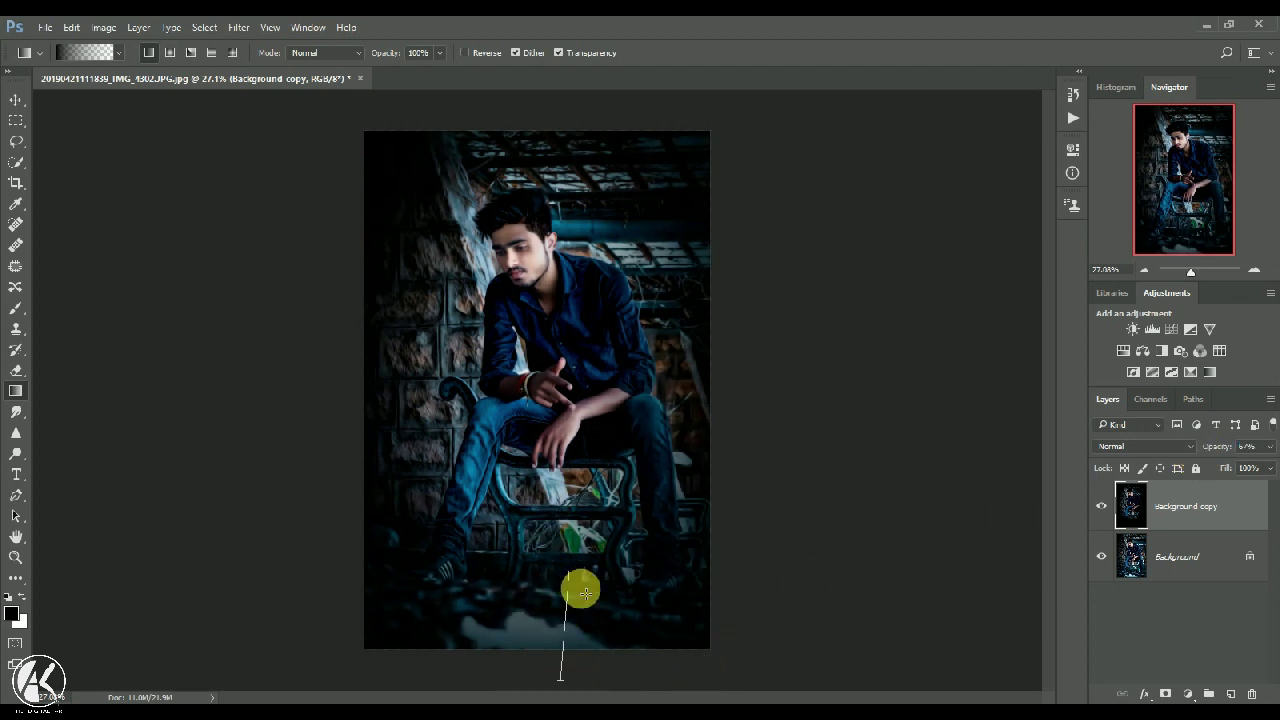
right_click(1201, 507)
click(1060, 567)
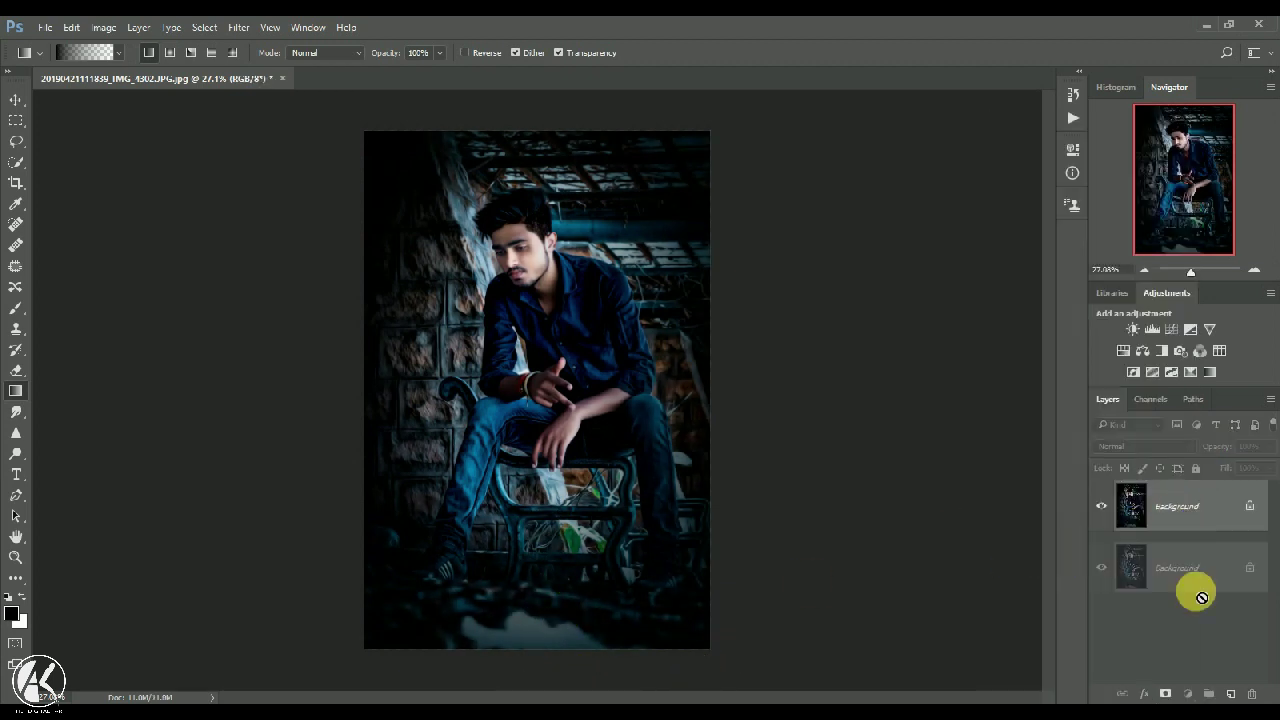
Darken the ground on a new background duplicate with upward black-to-transparent gradients and reduce that layer's opacity.
drag(571, 681, 584, 510)
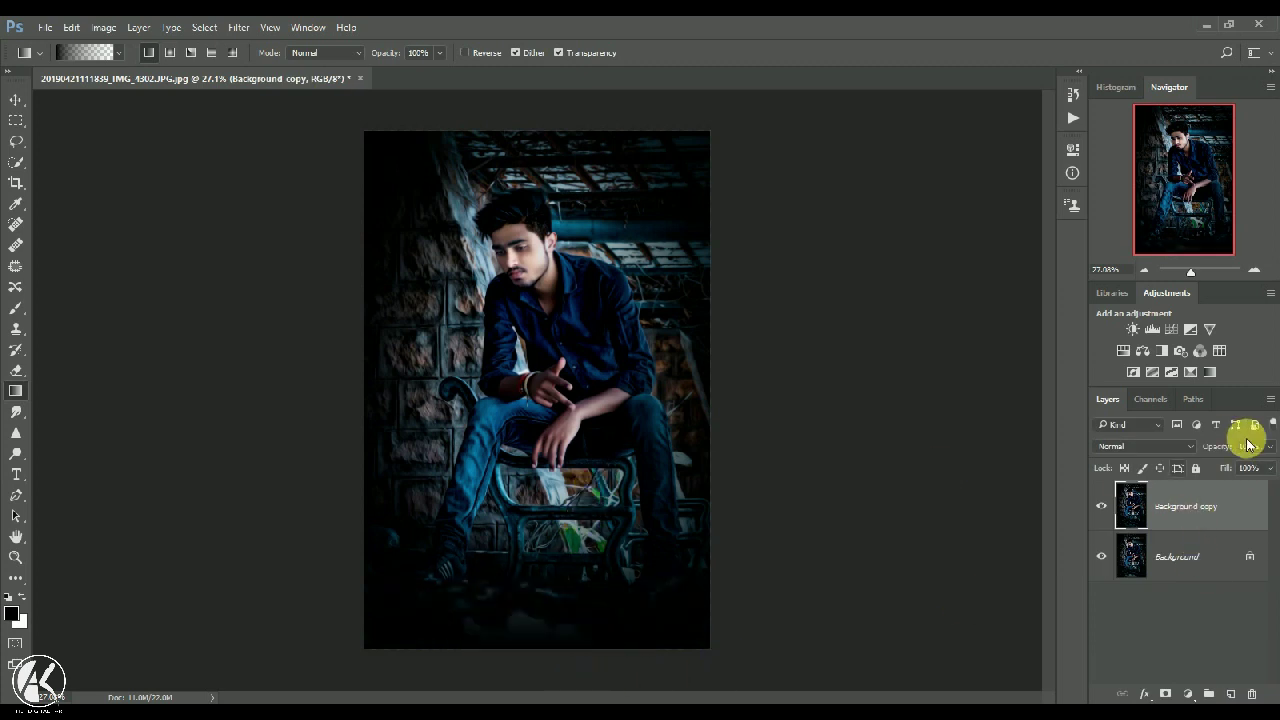
drag(551, 671, 543, 503)
drag(1210, 453, 1147, 452)
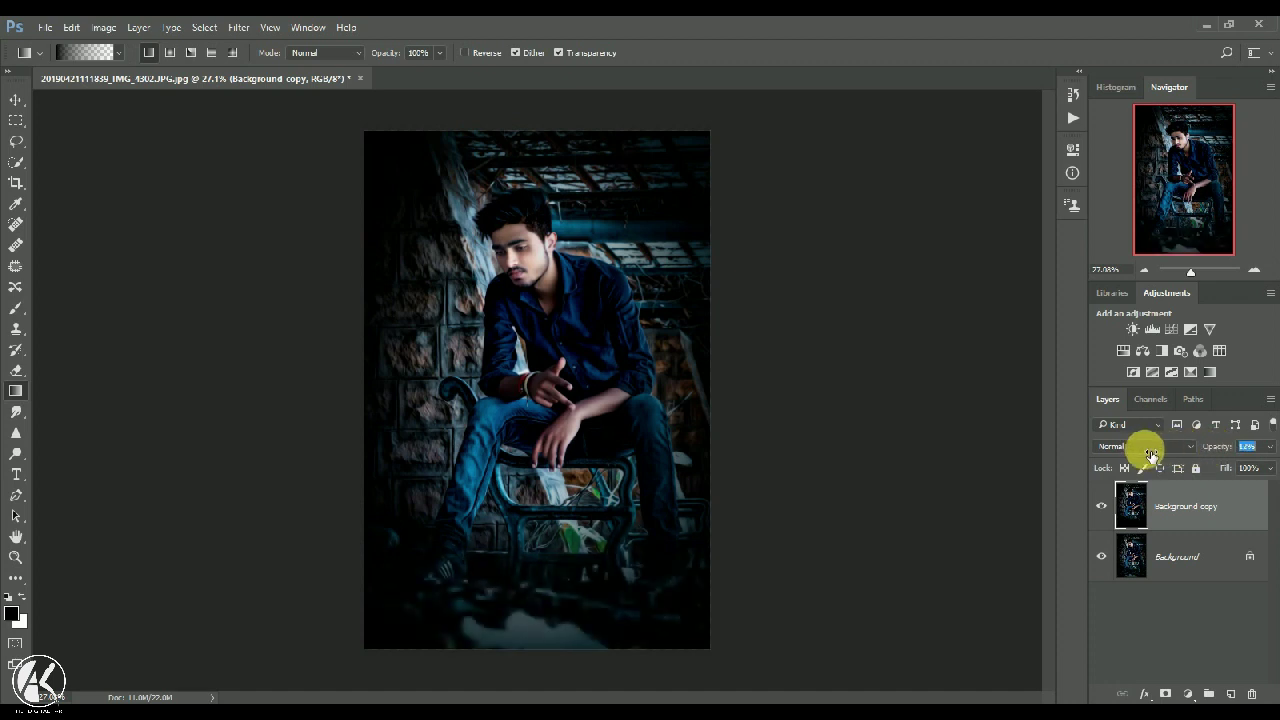